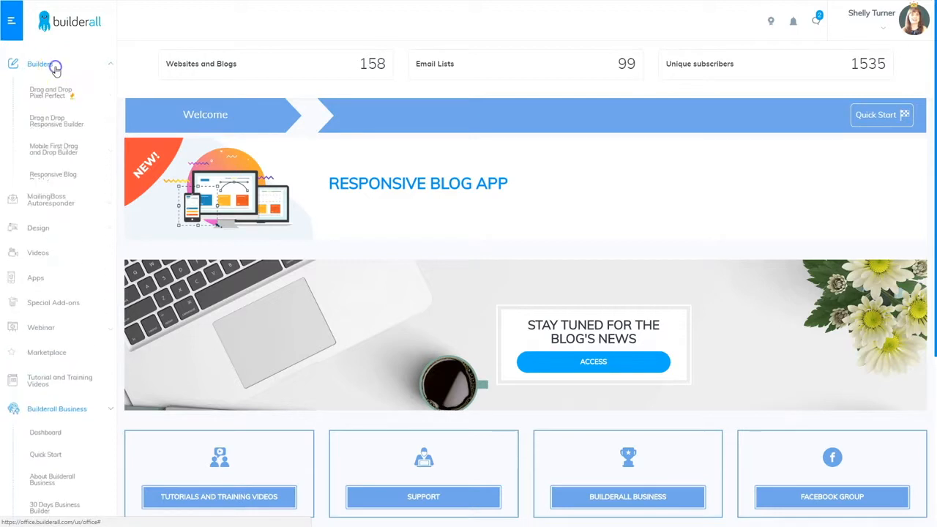
Start a new Pixel Perfect website and edit the Blank Page Clean template from the Blank Page category
click(49, 94)
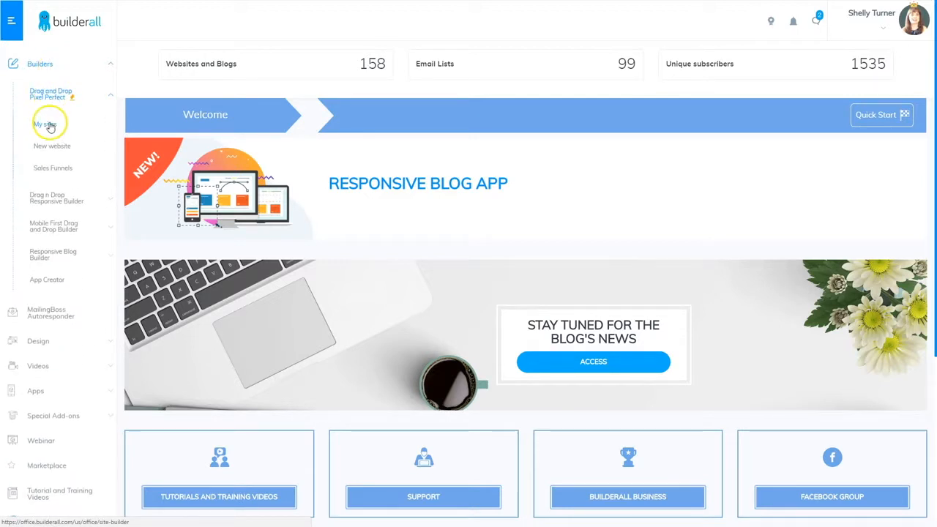
click(51, 145)
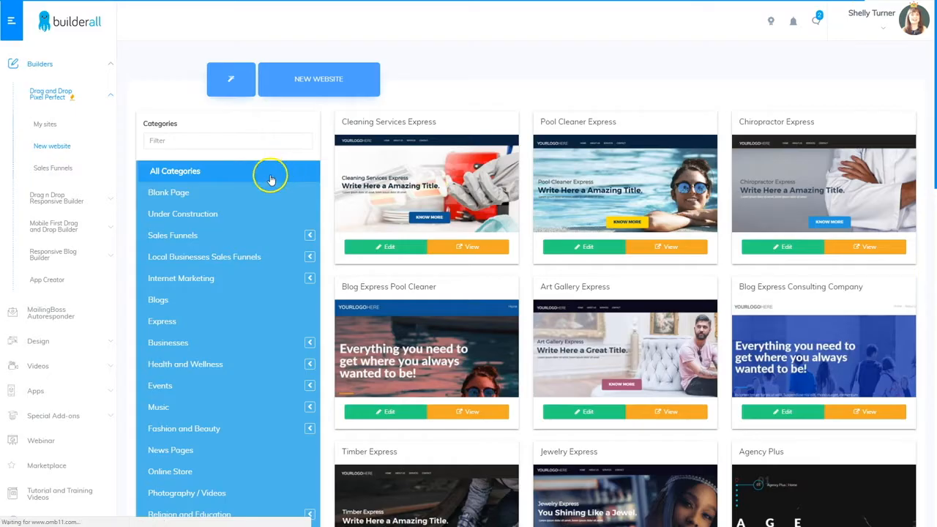
click(182, 192)
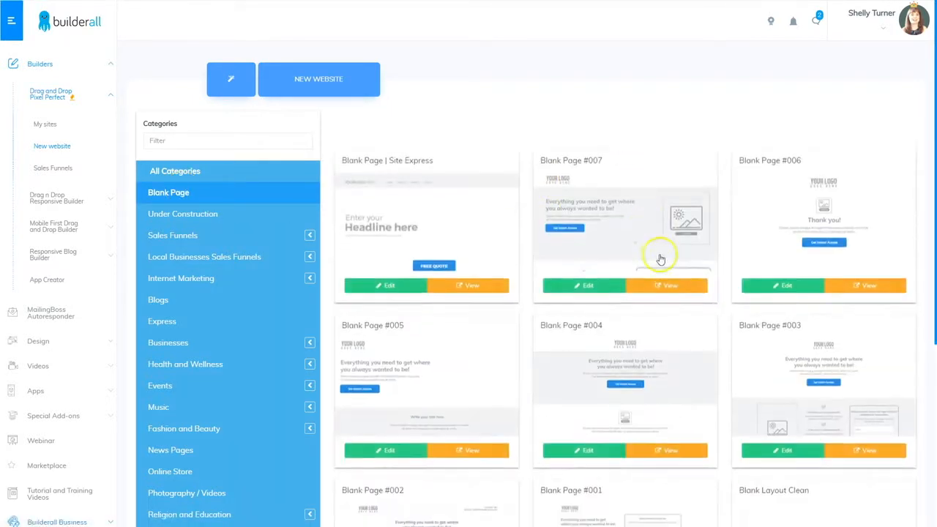
scroll(693, 423, down, 3)
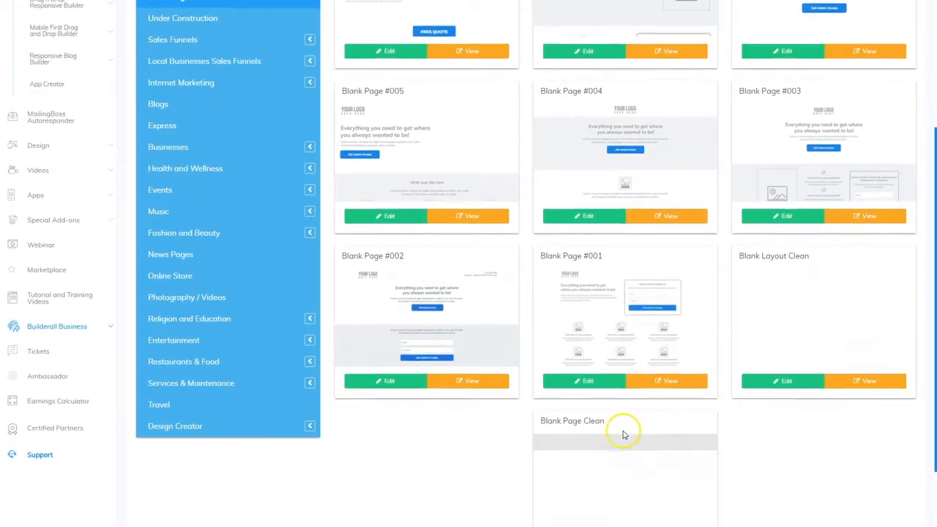
scroll(608, 381, down, 2)
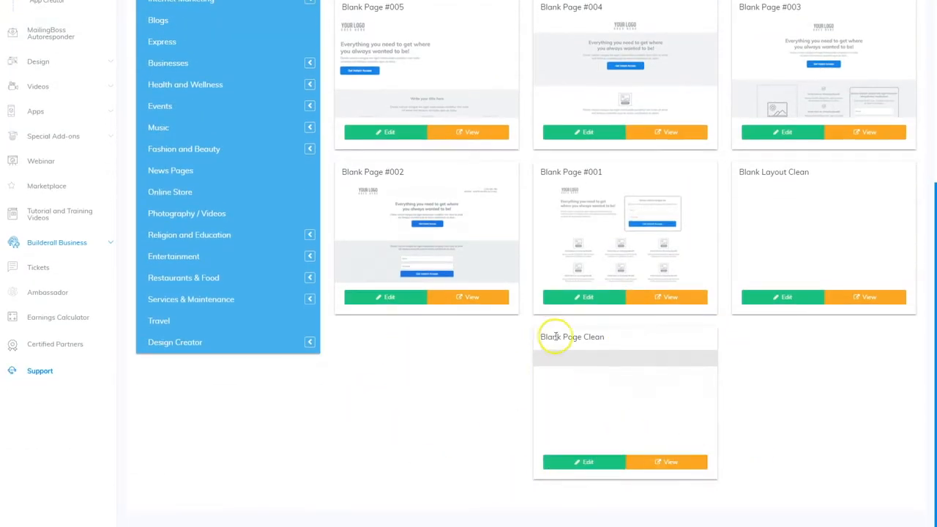
click(592, 464)
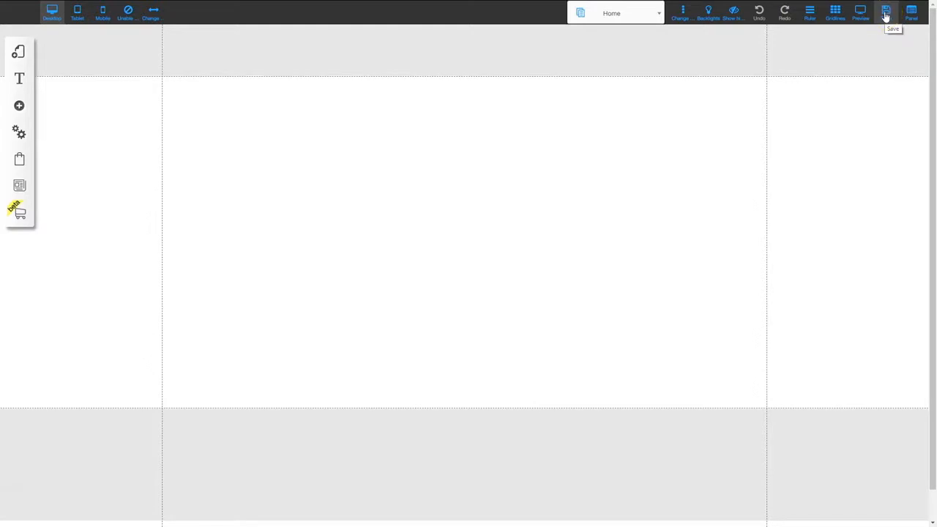
Register the site as 'affiliatemarketplace' and save all pending page changes
click(886, 15)
click(479, 281)
text(affiliatemarketplace)
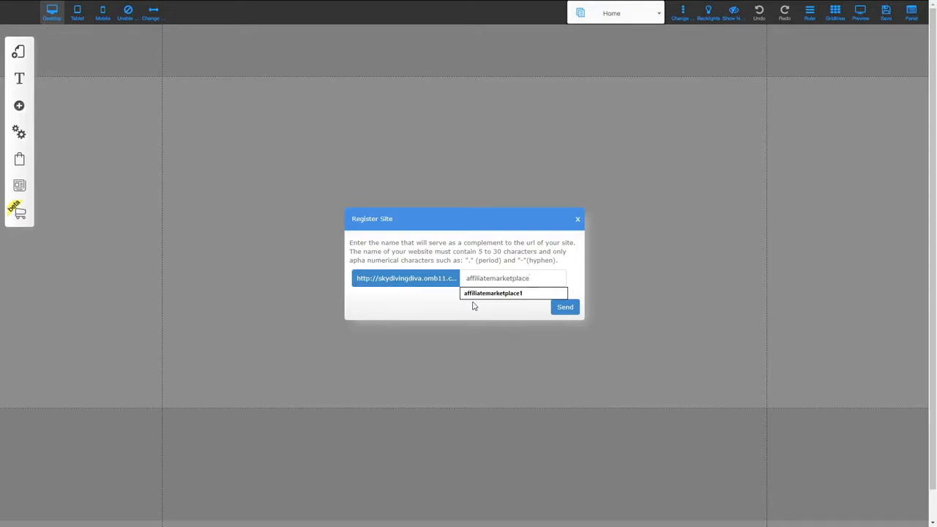
click(564, 307)
click(569, 359)
click(532, 239)
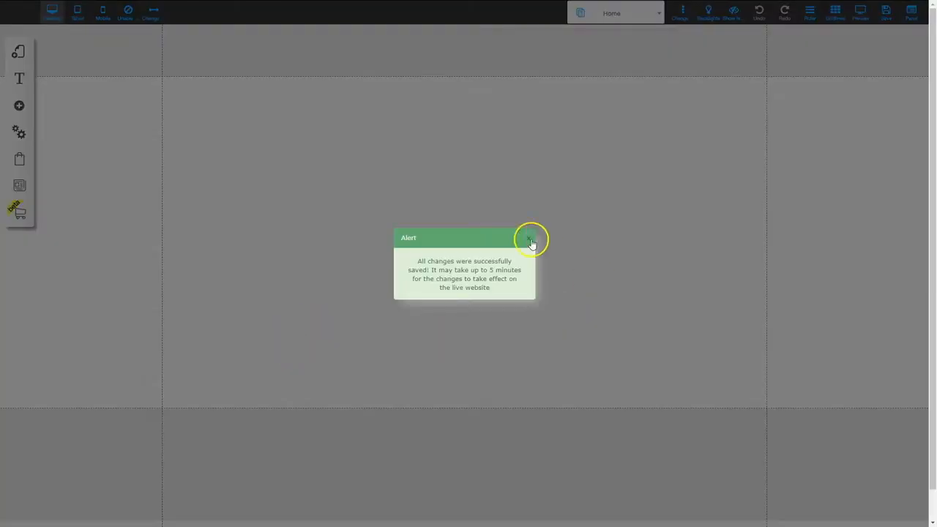
click(468, 312)
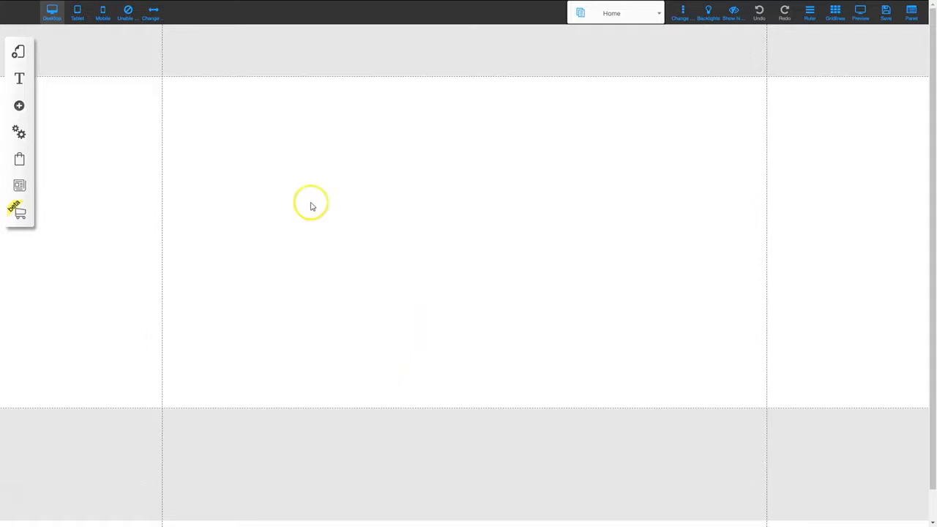
Add a centred Title XL heading 'Sales Page' near the top of the page
click(20, 106)
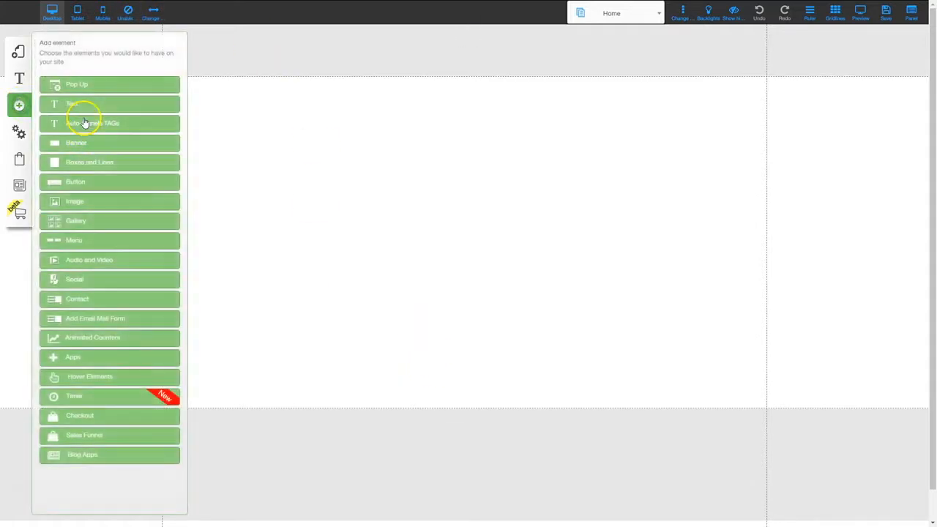
click(76, 100)
click(104, 93)
text(Sales Page)
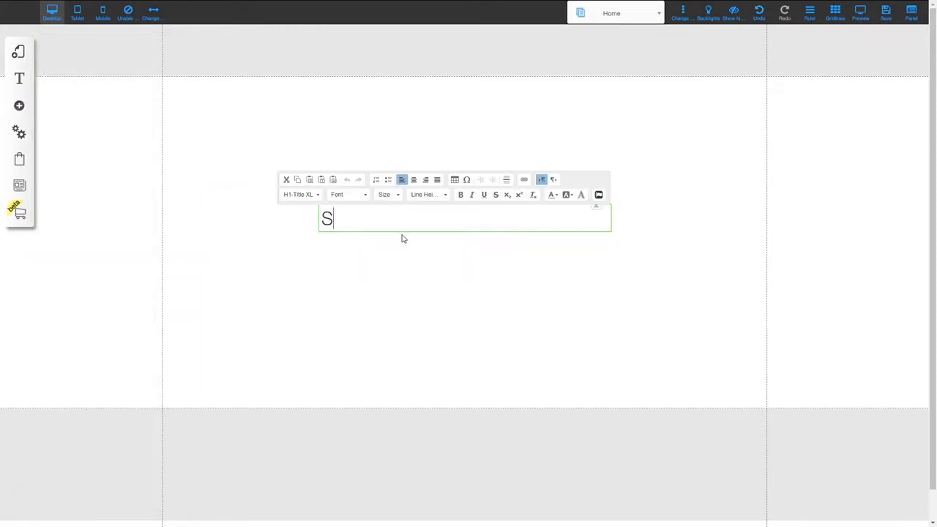
click(414, 180)
click(461, 257)
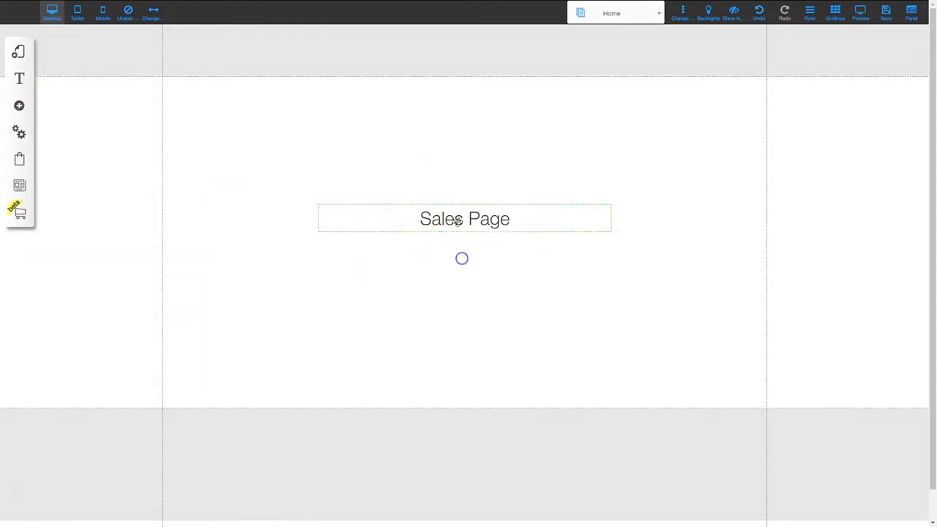
drag(509, 229, 447, 144)
Duplicate the heading, reword the copy to 'Frontend Offer' and place it under Sales Page
key(ctrl+c)
key(ctrl+v)
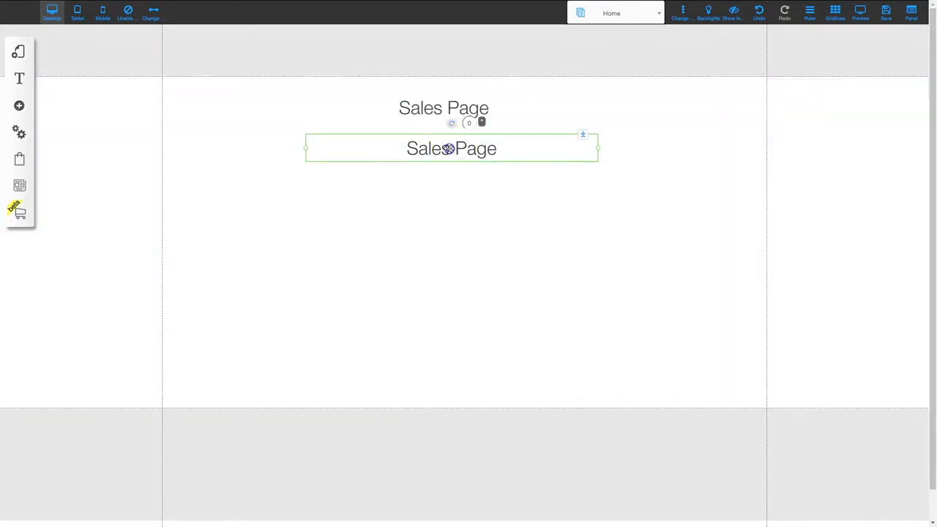
double_click(447, 146)
text(Frontend Offer)
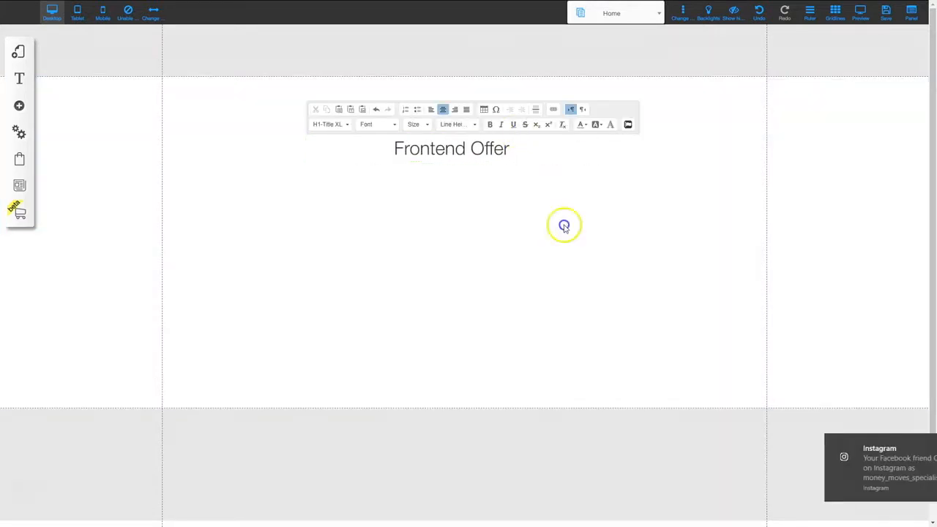
click(563, 224)
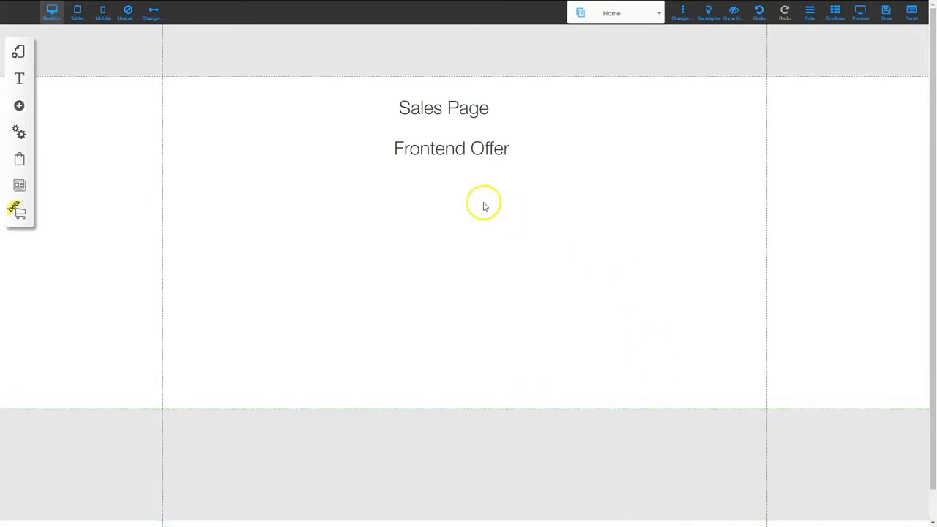
drag(447, 153, 443, 130)
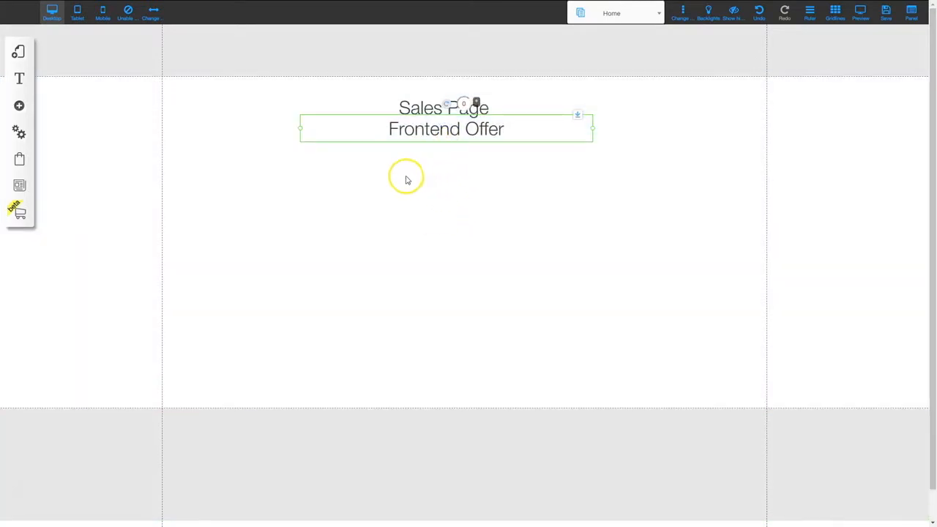
In the Home page's settings, set name Frontend Offer, address 'frontend' and title page Frontend Offer
click(17, 54)
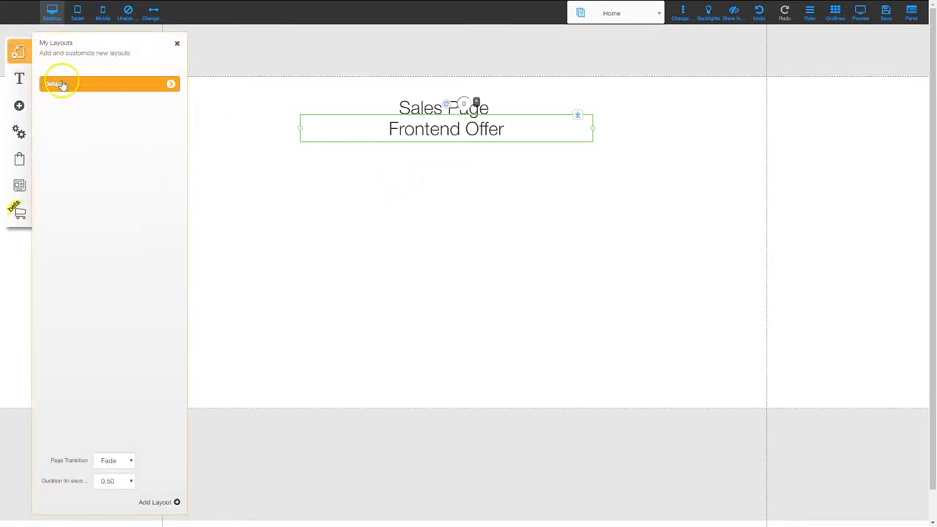
click(171, 84)
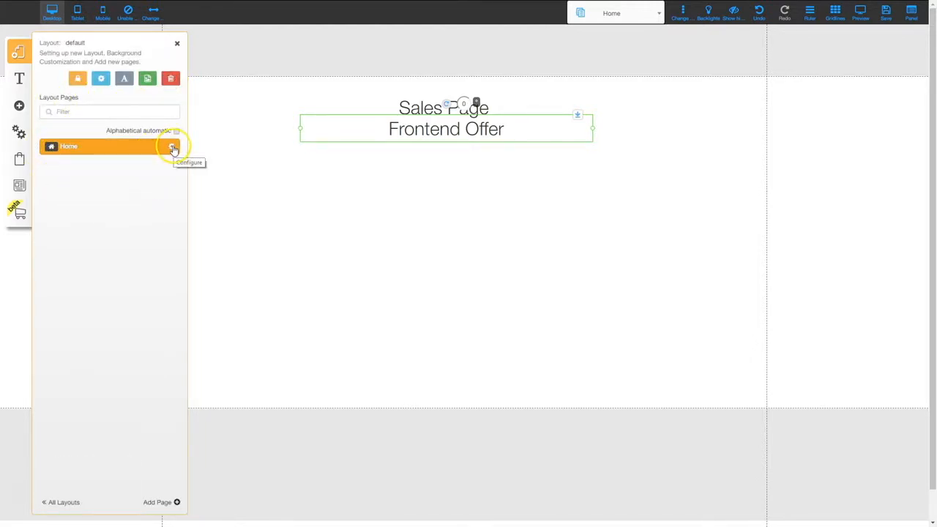
click(172, 147)
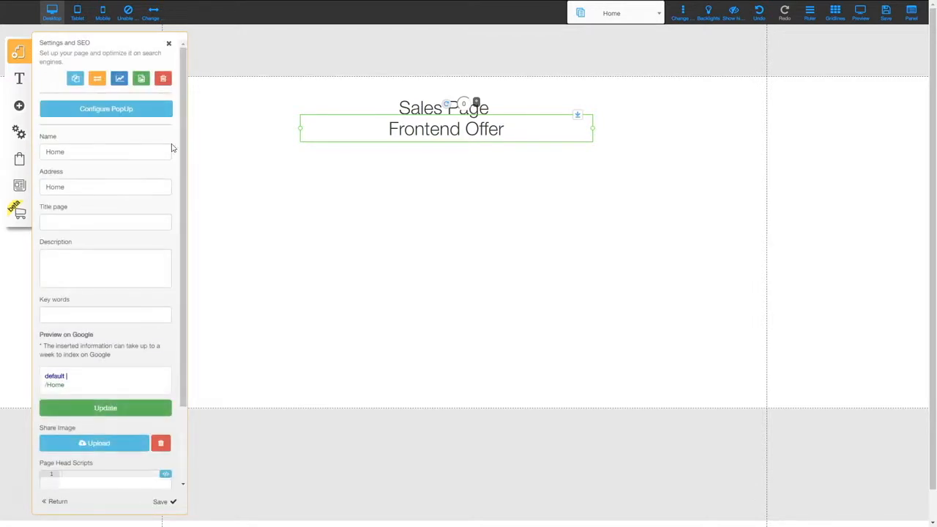
double_click(96, 152)
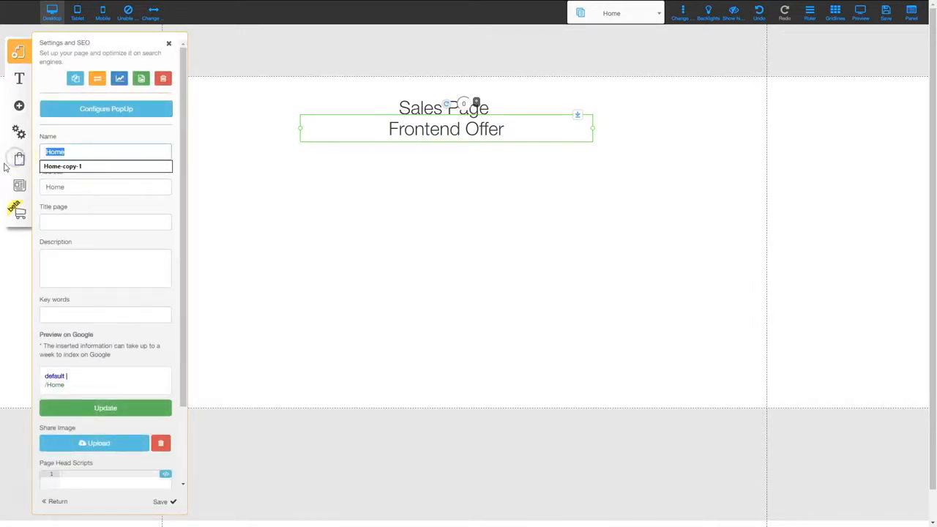
text(Frontend Offer)
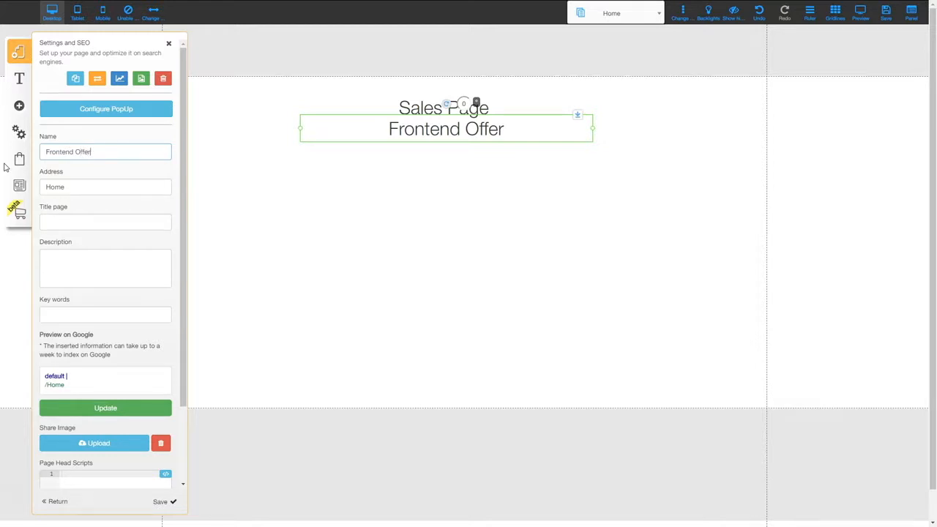
key(Tab)
text(frontend)
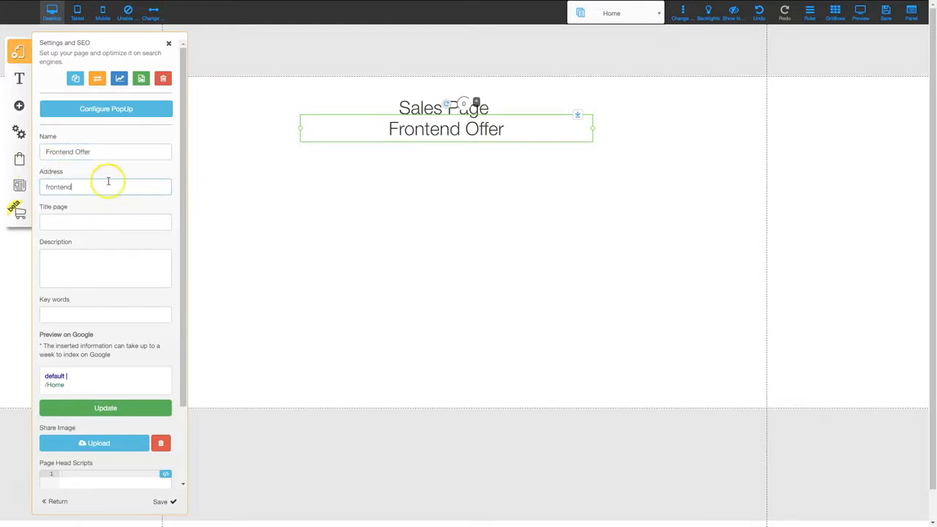
drag(107, 153, 44, 150)
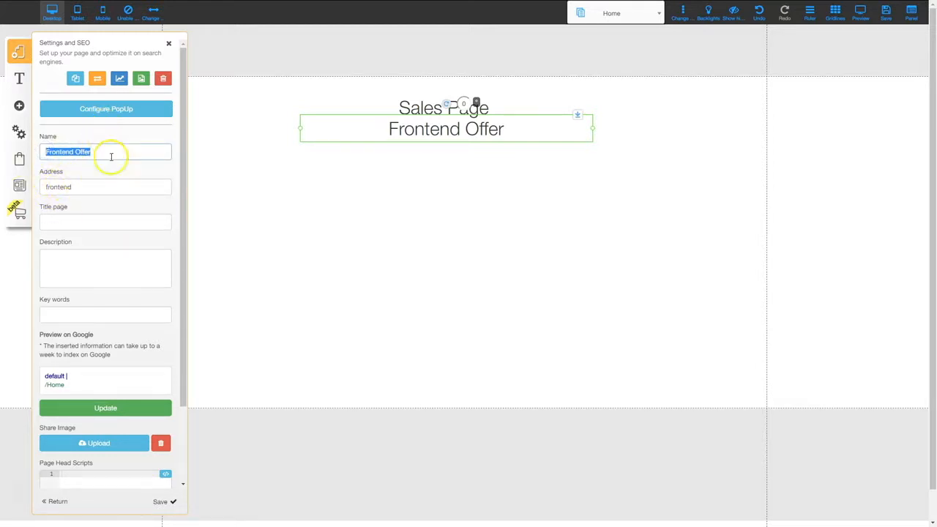
click(85, 223)
key(ctrl+v)
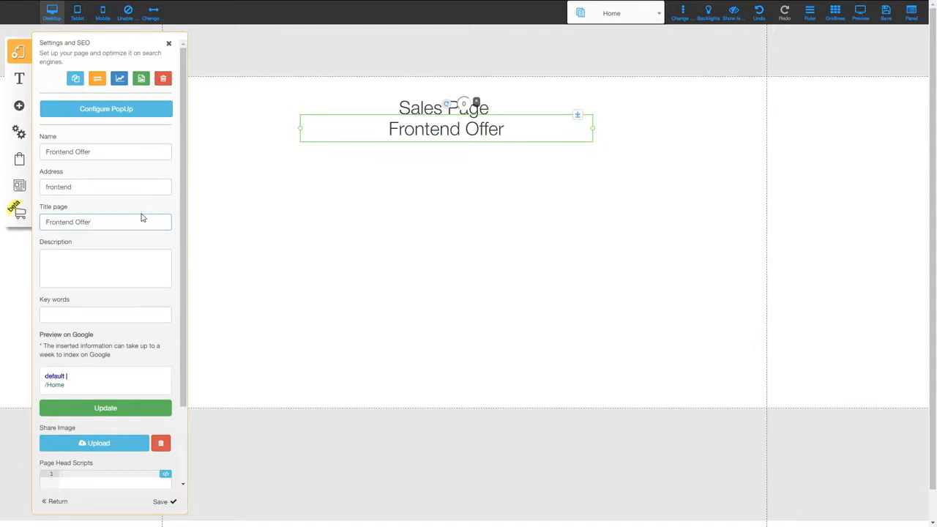
click(126, 134)
Duplicate the Frontend Offer page twice, creating Home-copy-1 and Home-copy-2
click(74, 82)
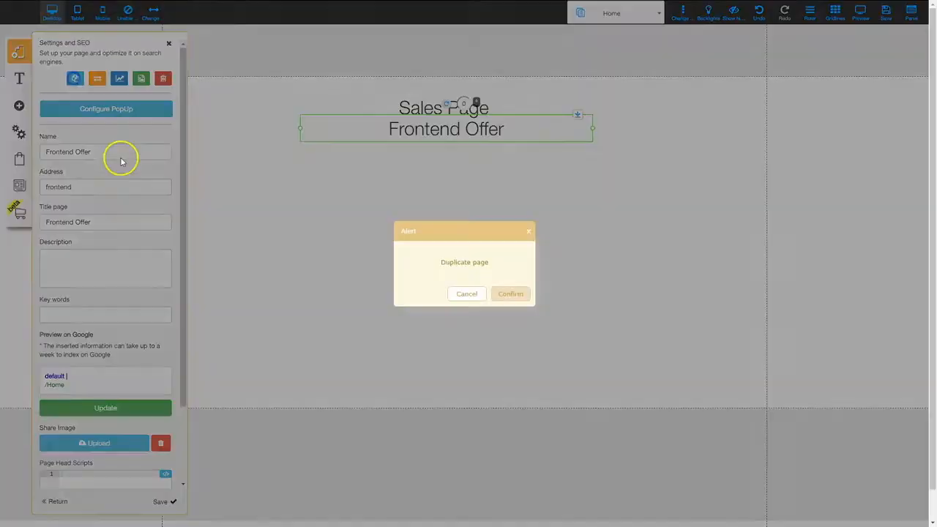
click(523, 295)
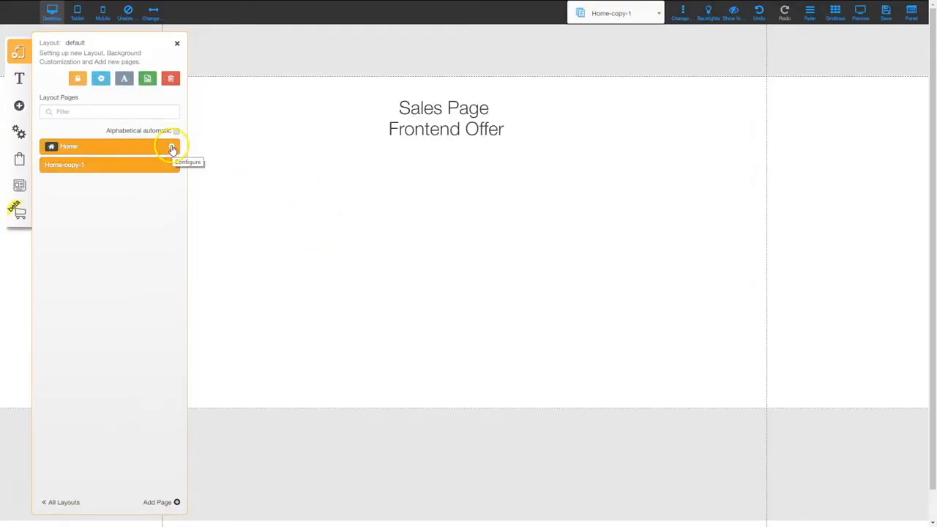
click(173, 148)
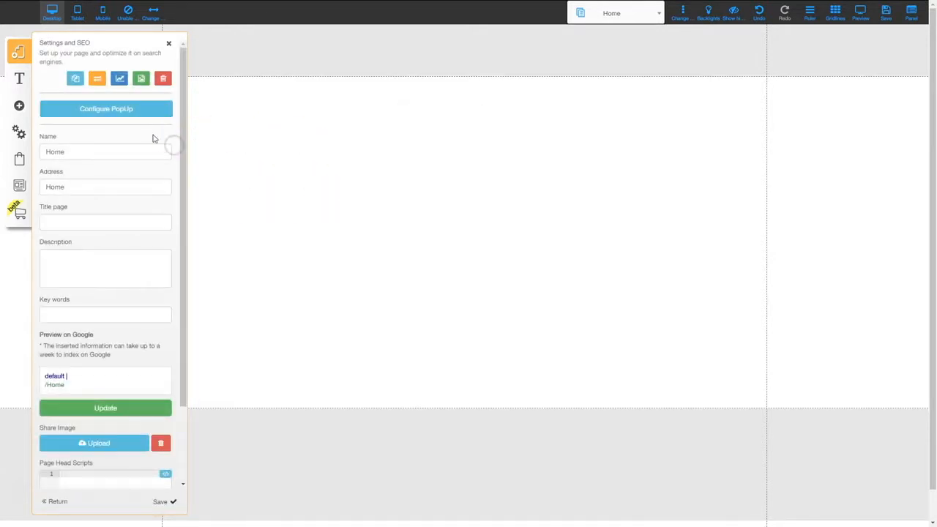
click(74, 78)
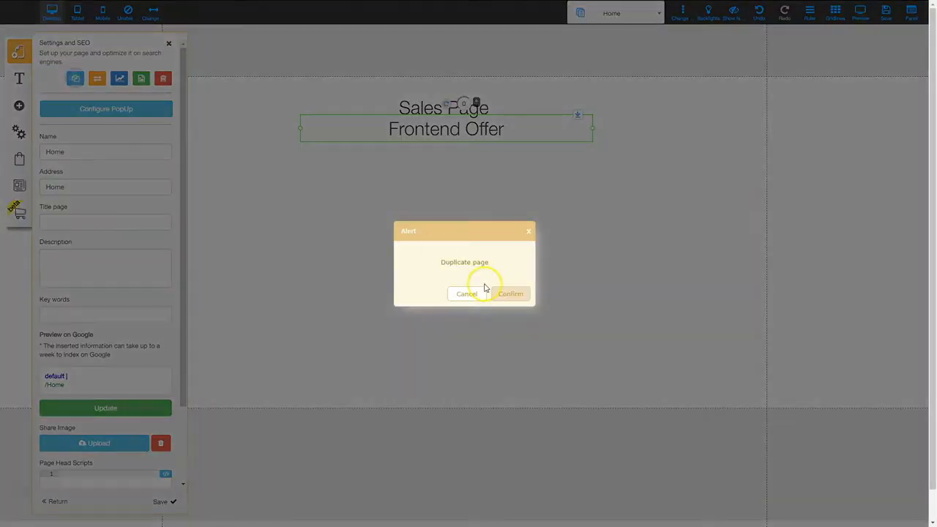
click(511, 294)
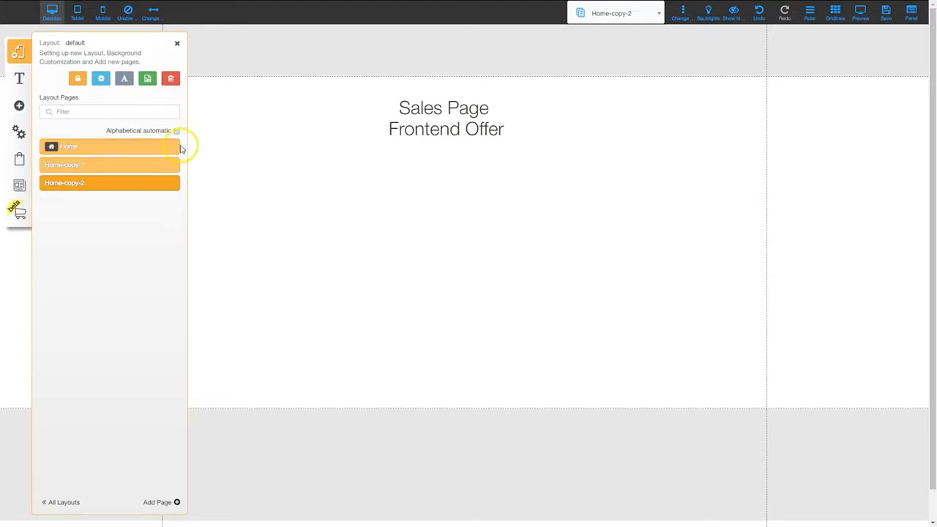
Save the Home page with name Frontend Offer, address 'frontend' and title Frontend Offer
click(174, 146)
click(73, 151)
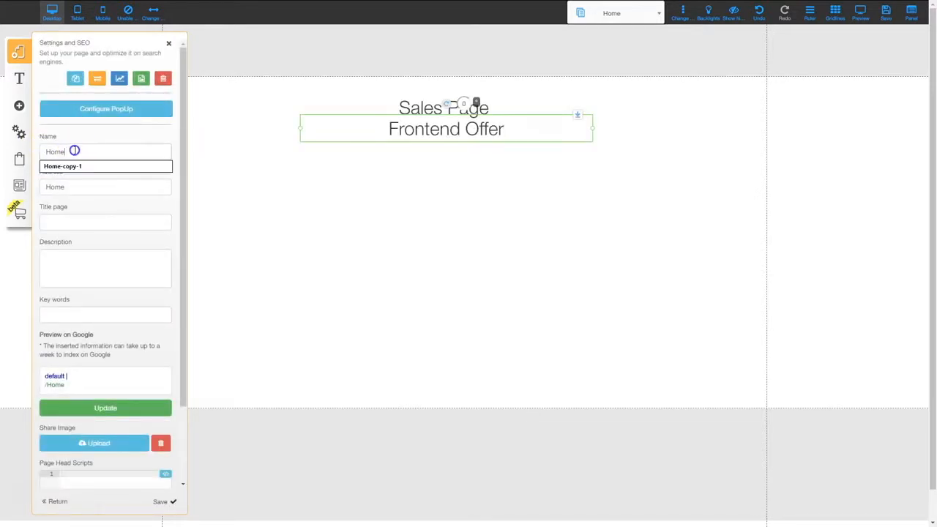
drag(75, 151, 21, 150)
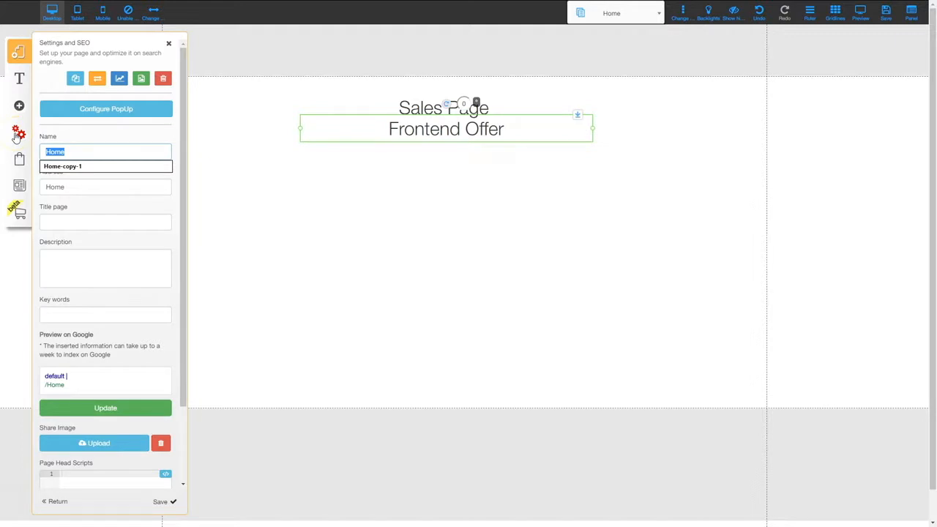
text(Frontend Offer)
key(Tab)
text(frontend)
key(Tab)
text(Frontend Offer)
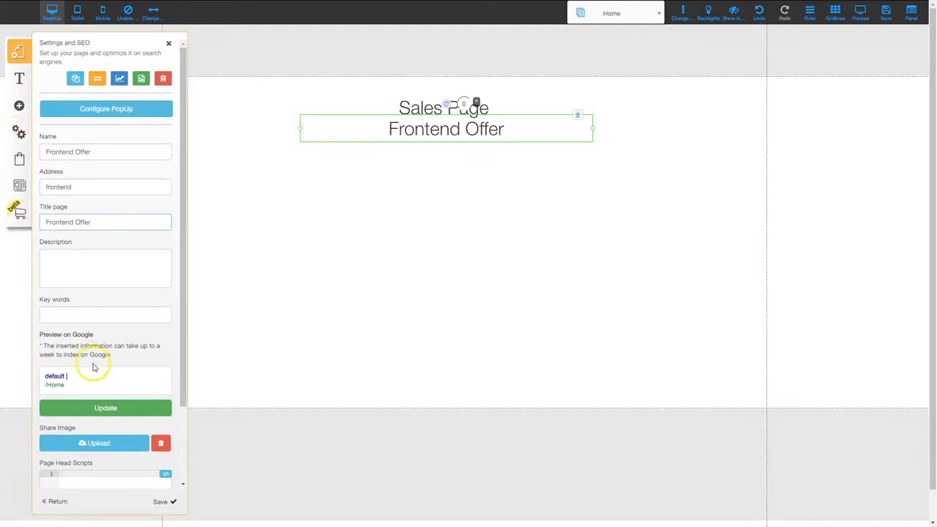
click(160, 502)
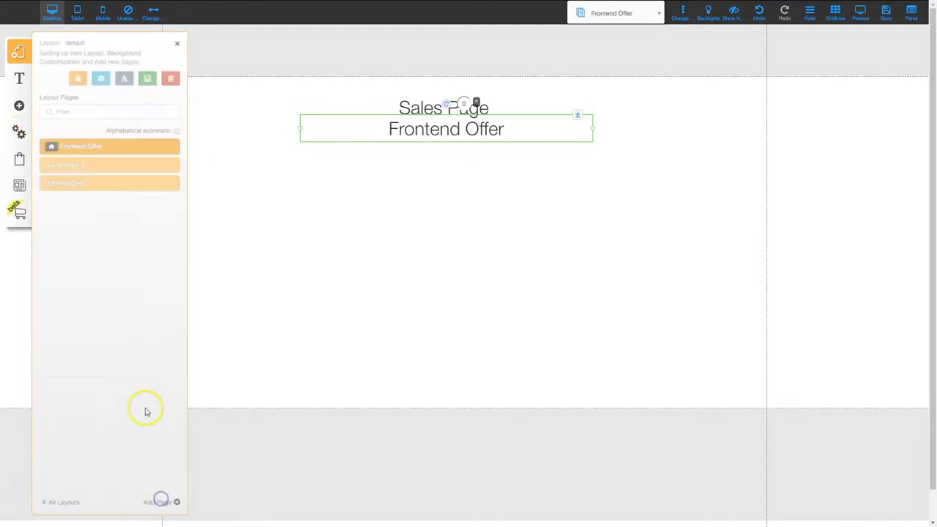
Give Home-copy-1 the name OTO1, address 'oto1' and page title OTO1
click(171, 167)
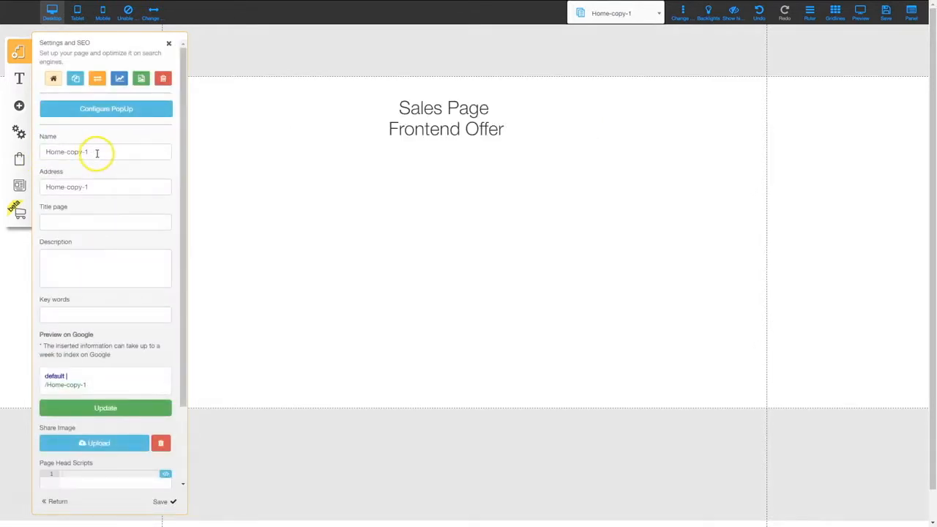
drag(96, 151, 11, 152)
text(OTO1)
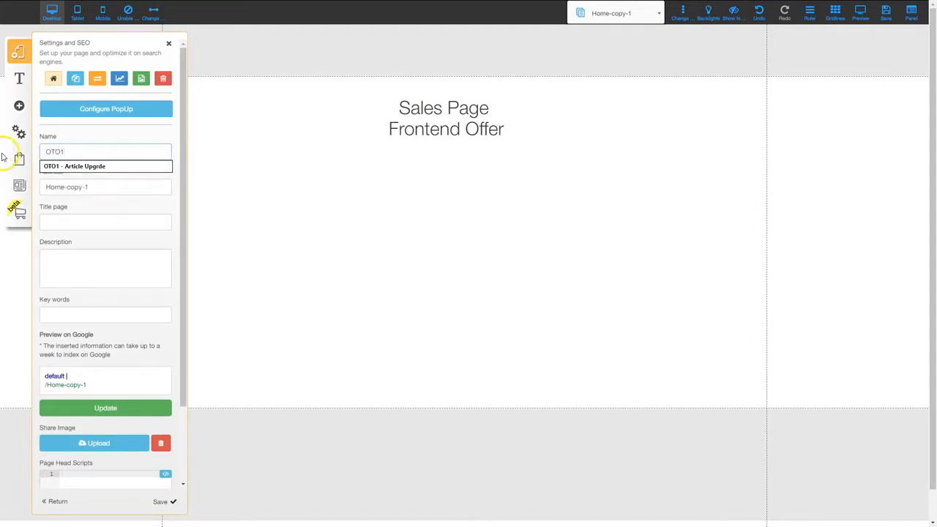
key(Tab)
text(oto1)
key(Tab)
text(OTO1)
key(Tab)
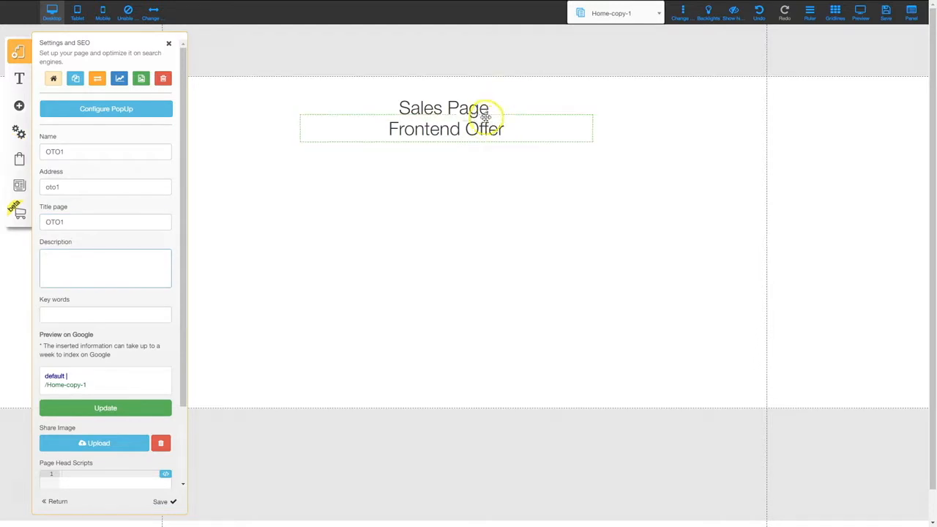
Change the page's Frontend Offer heading to read 'OTO1'
double_click(476, 129)
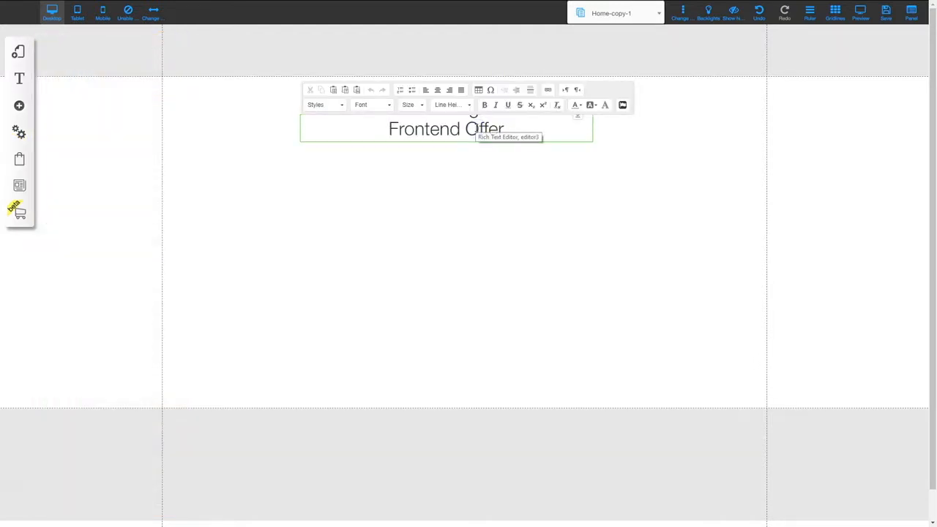
click(481, 130)
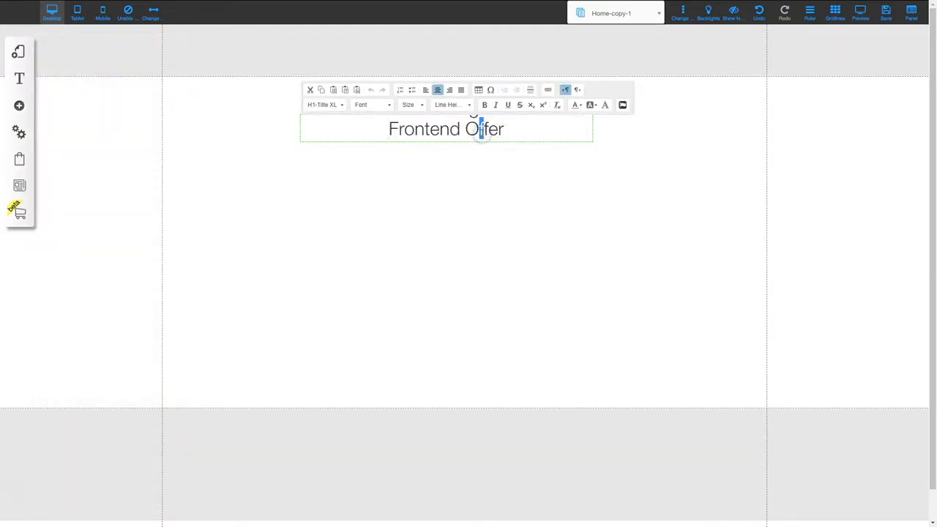
drag(504, 129, 390, 129)
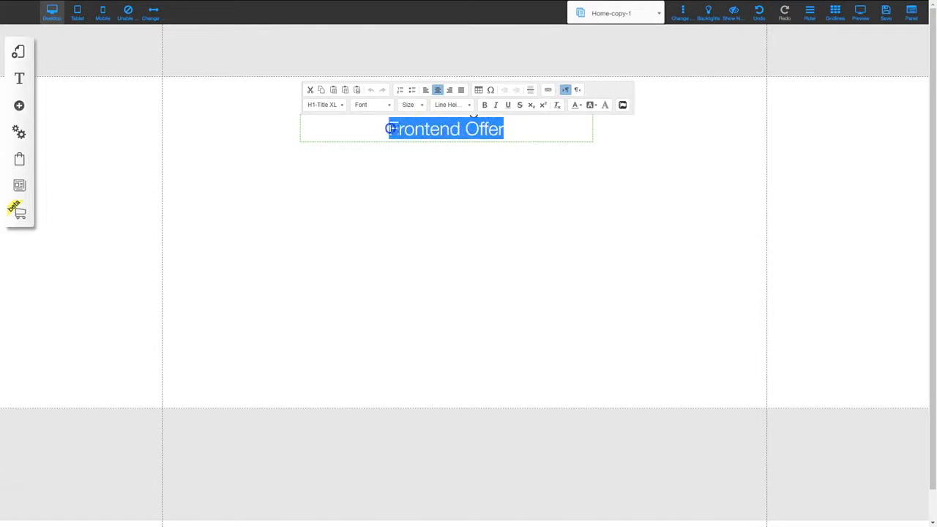
text(OTO1)
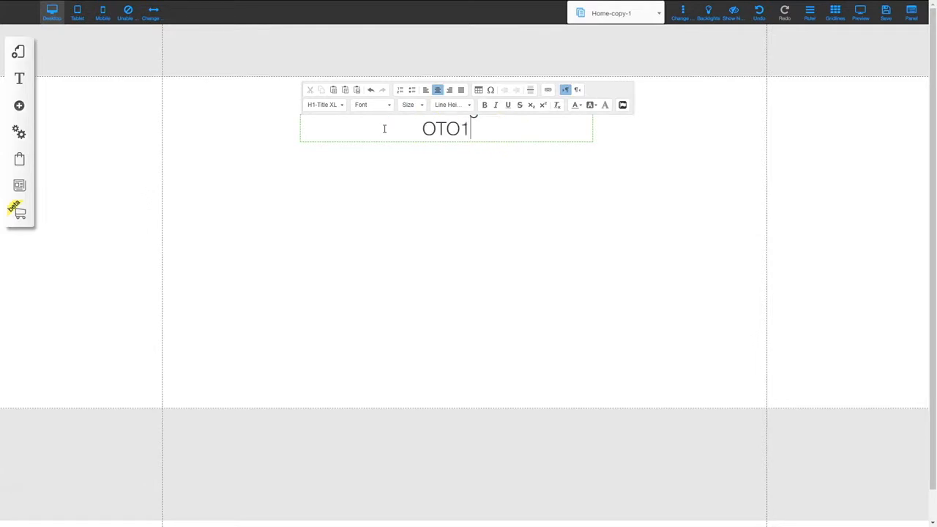
click(498, 217)
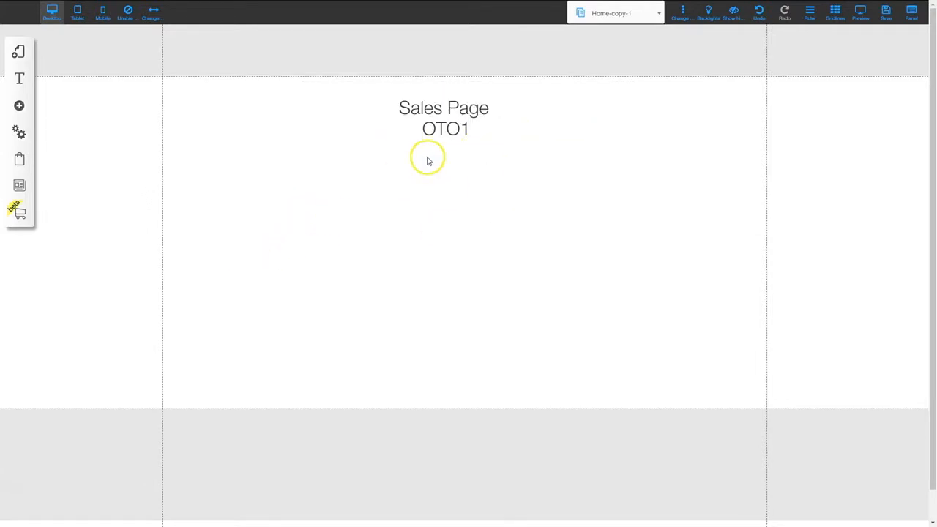
click(443, 130)
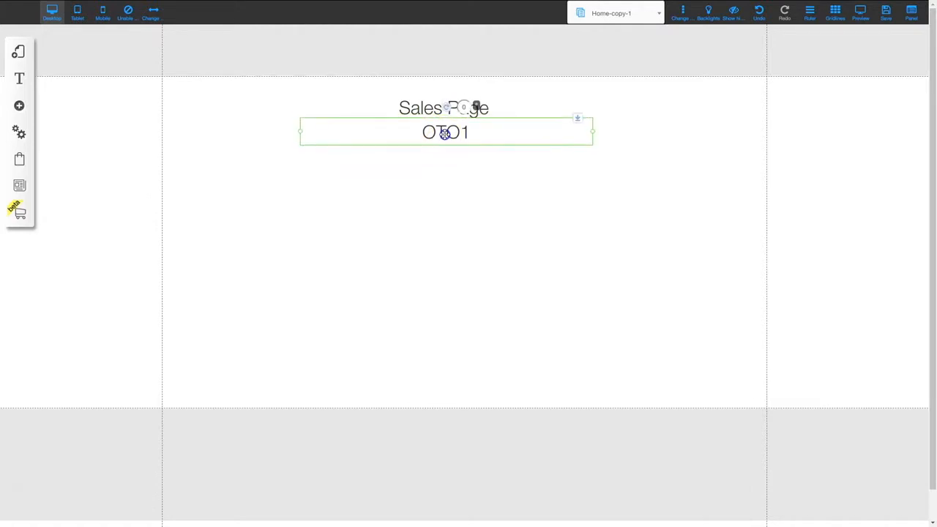
Reopen Home-copy-1's settings from the default layout and select part of its name
click(460, 225)
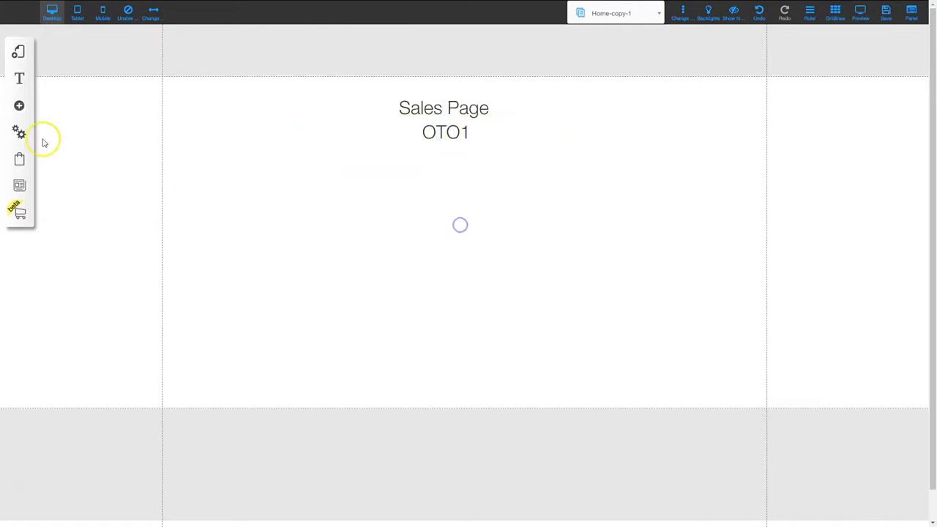
click(20, 53)
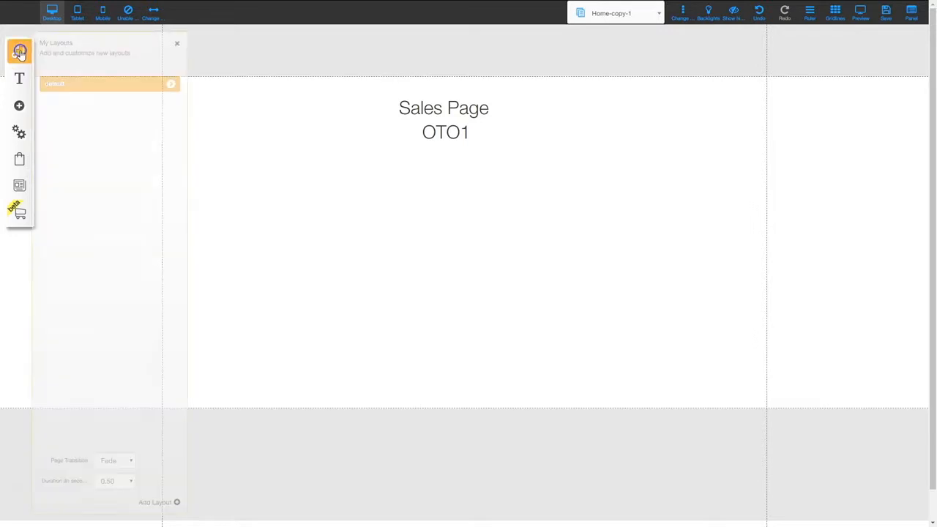
click(173, 85)
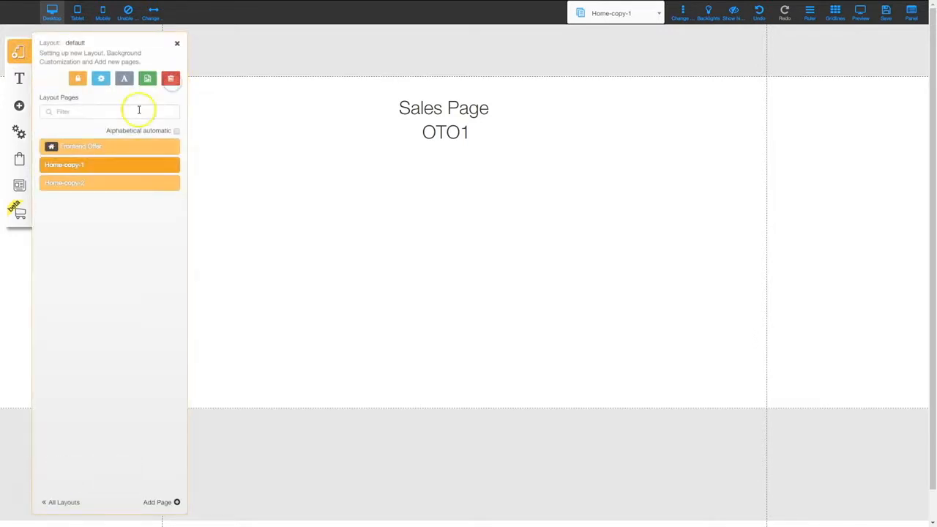
click(171, 167)
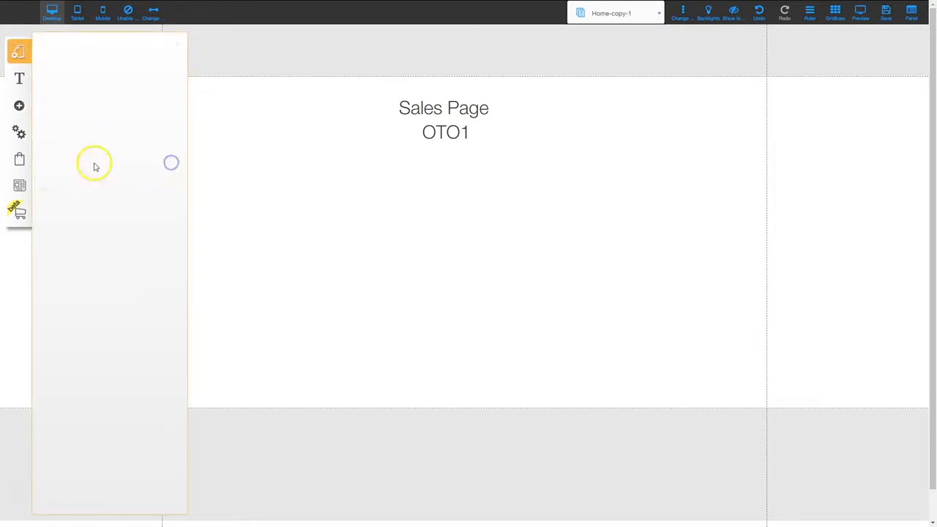
drag(93, 148, 63, 150)
Save Home-copy-1 as OTO1 with address 'oto1' and page title OTO1
key(BackSpace)
text(OO)
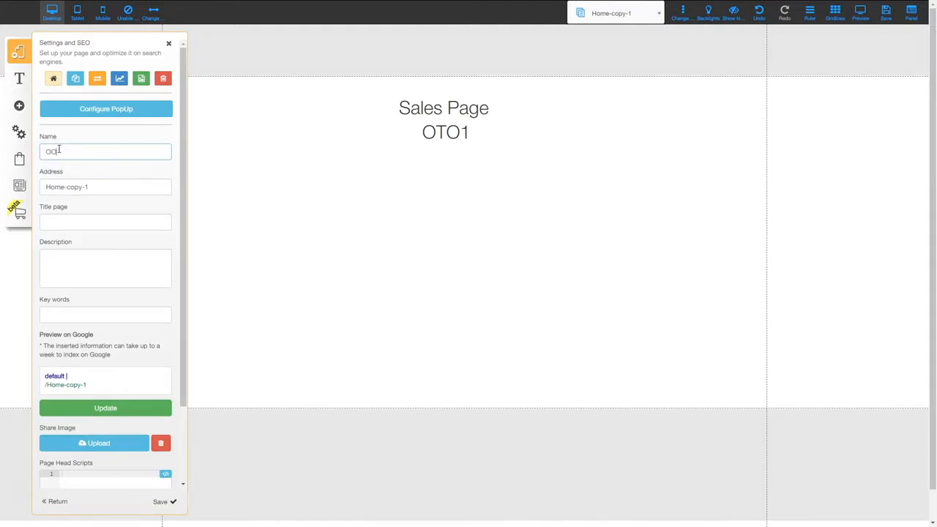
key(BackSpace)
text(TO1)
key(Tab)
text(oto1)
key(Tab)
text(OTO1)
click(164, 502)
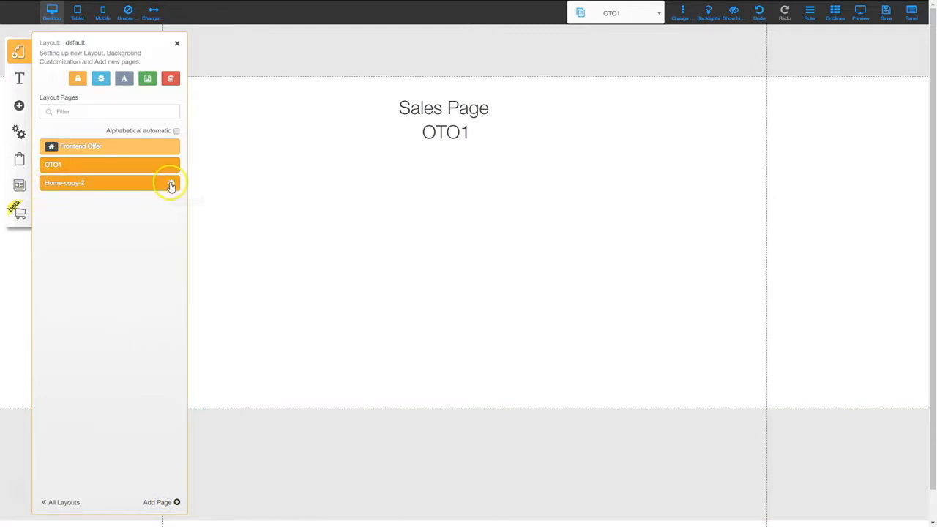
Save Home-copy-2 as OTO2 with address 'oto2' and page title OTO2
click(172, 184)
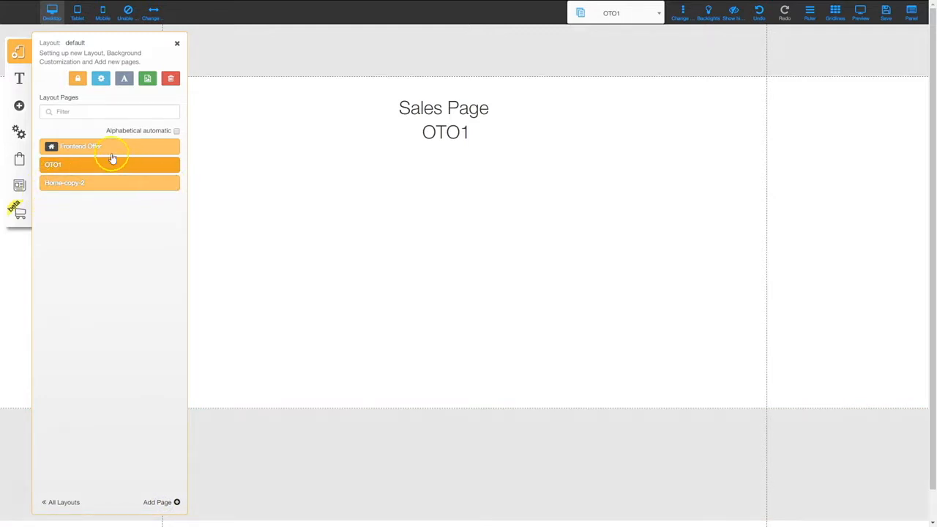
text(OTO2)
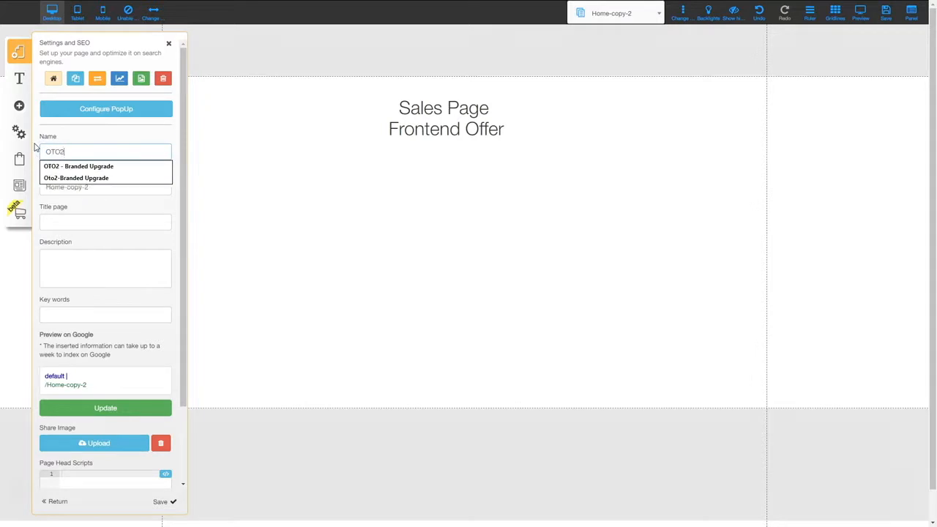
key(Tab)
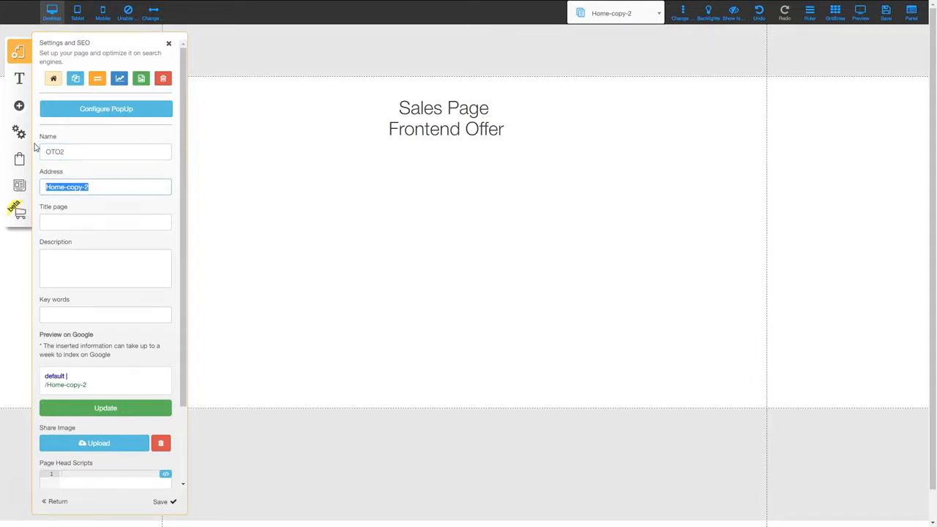
text(oto2)
key(Tab)
text(OTO2)
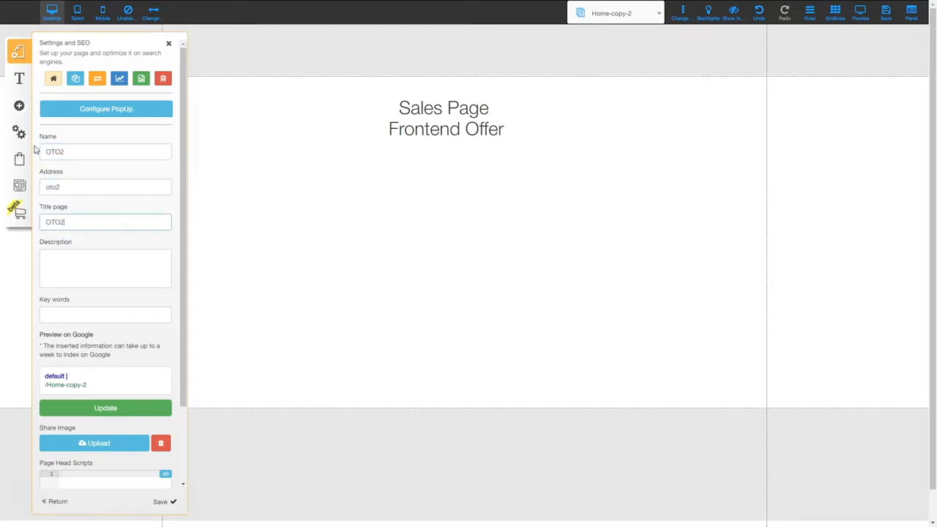
click(167, 503)
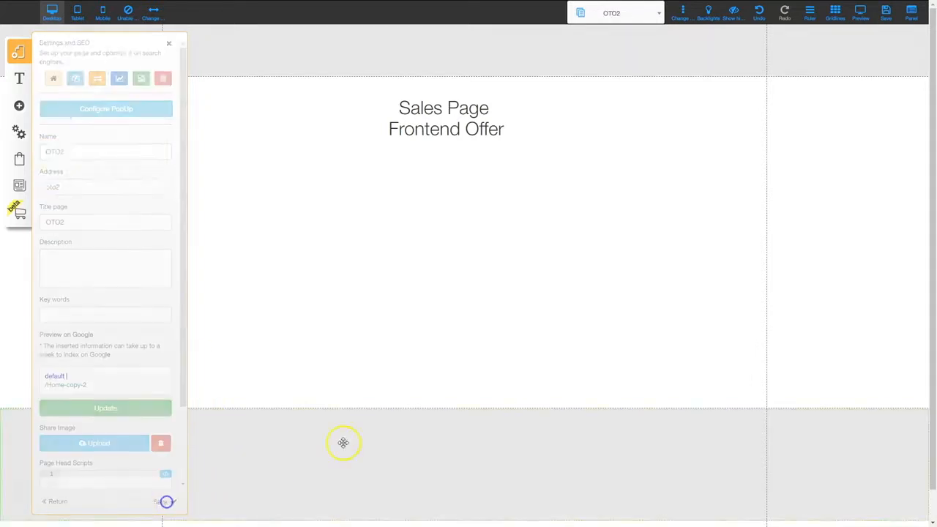
Change the OTO2 page's second heading to 'OTO2', then view the default layout's page list
click(436, 130)
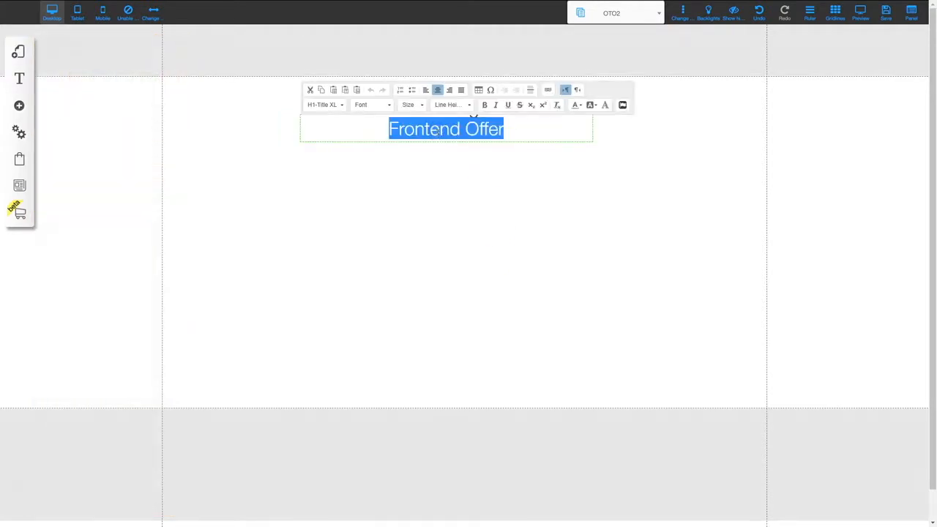
text(OTO2)
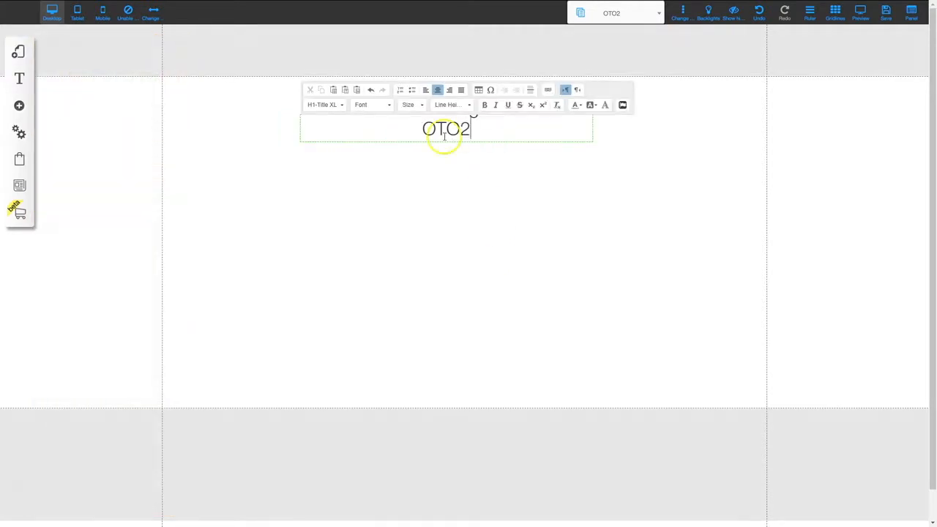
click(468, 172)
click(466, 130)
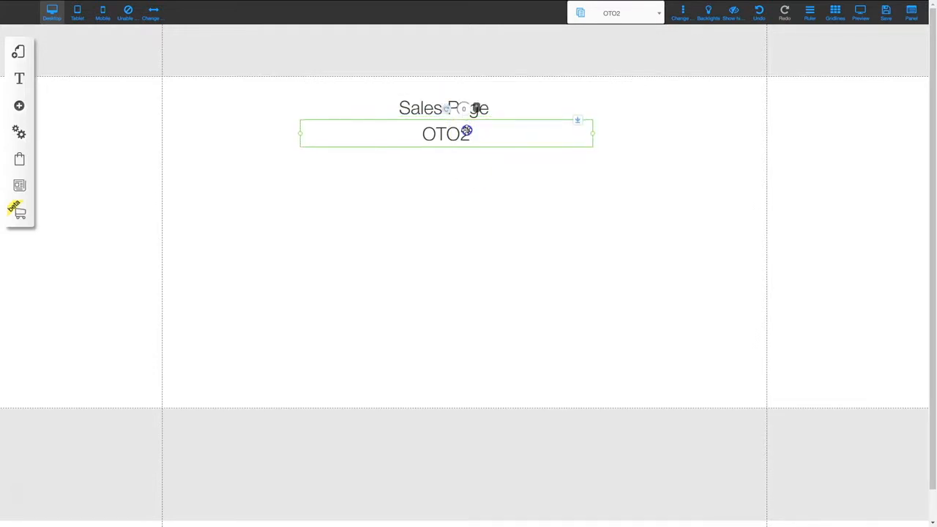
click(473, 187)
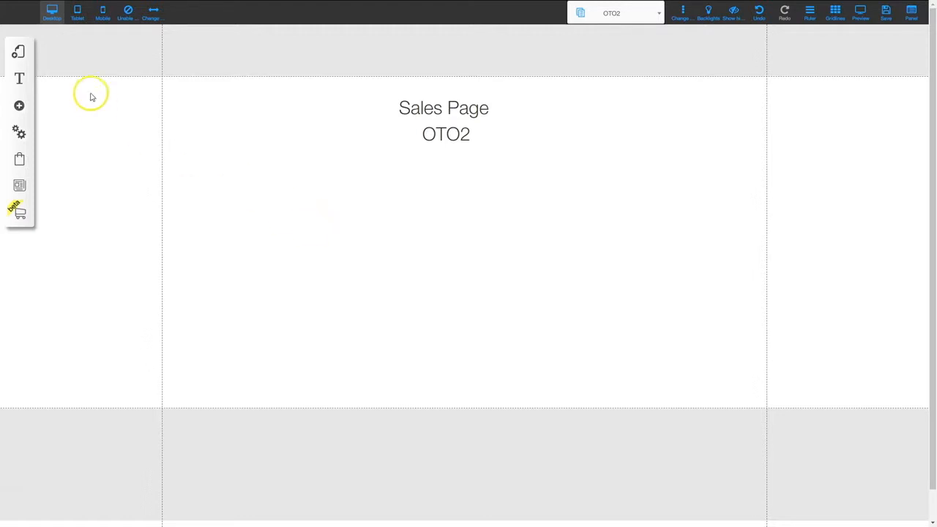
click(21, 54)
click(171, 88)
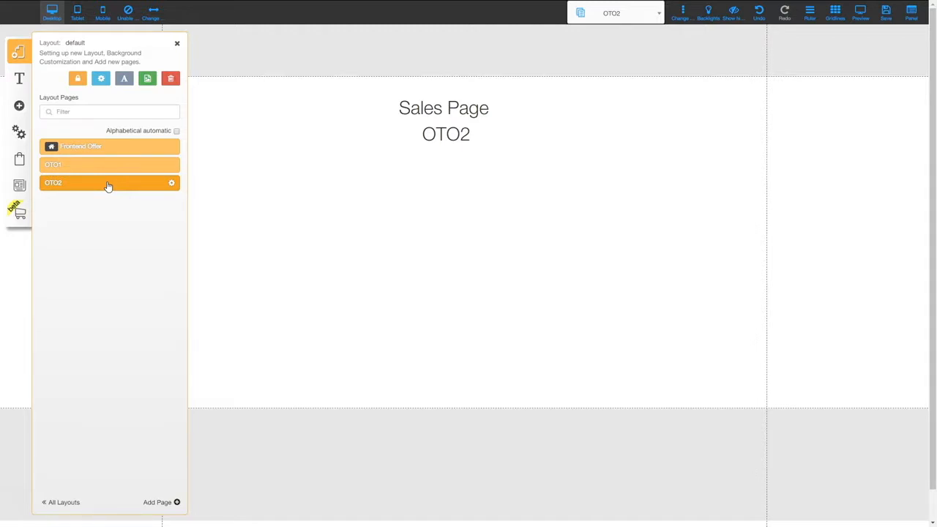
Add a blue rectangle from the Boxes and Lines elements to the OTO2 page
click(177, 43)
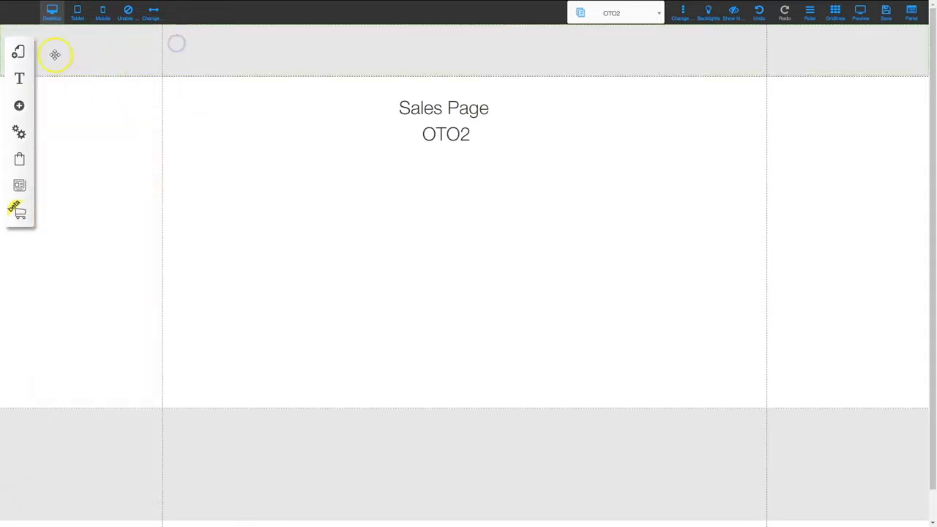
click(19, 108)
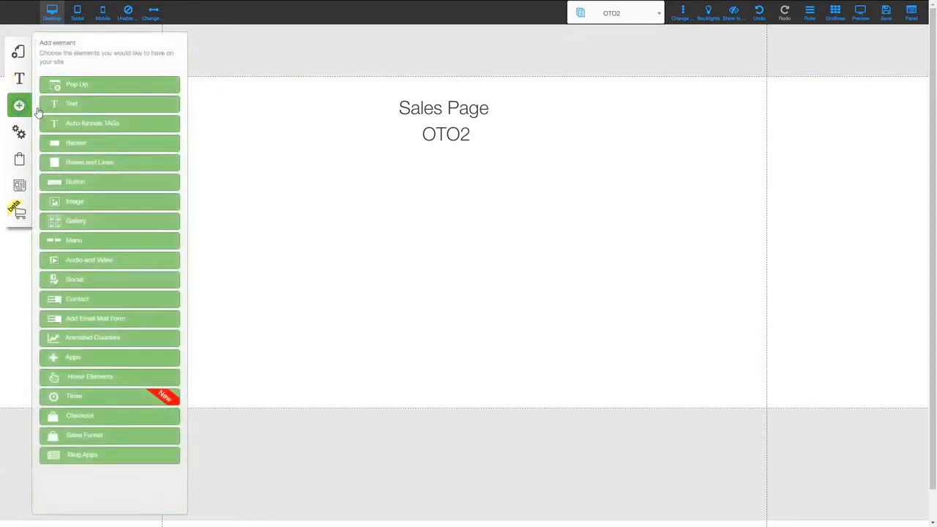
click(76, 160)
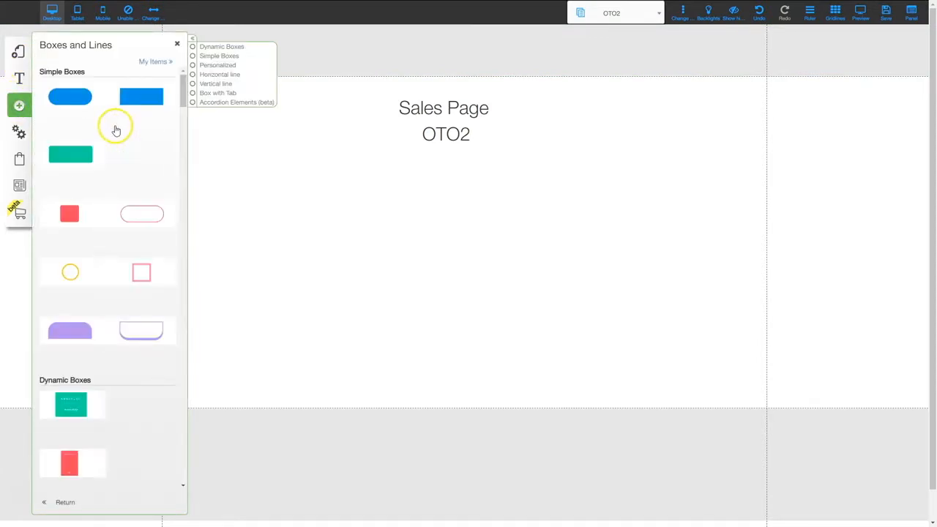
click(147, 99)
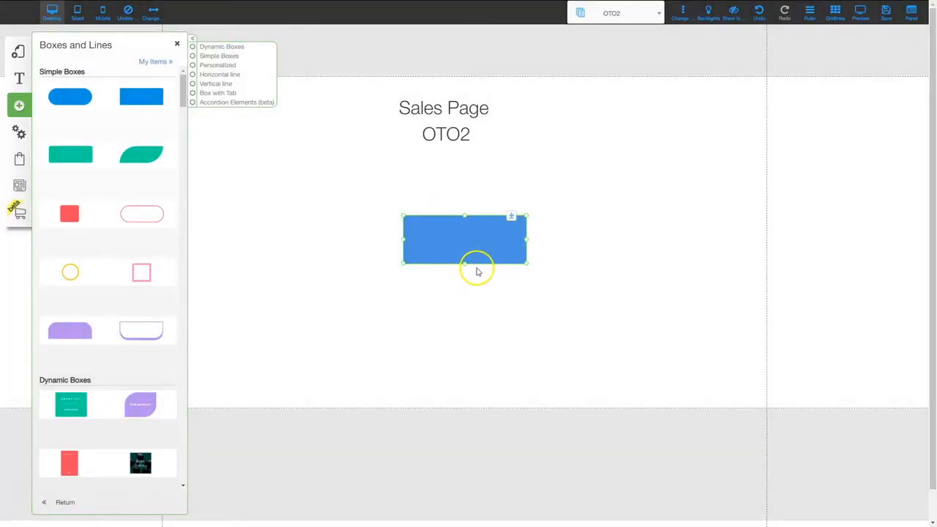
Enlarge the blue box, place it under the heading, move it to the header and paste a copy
drag(467, 264, 469, 352)
click(517, 295)
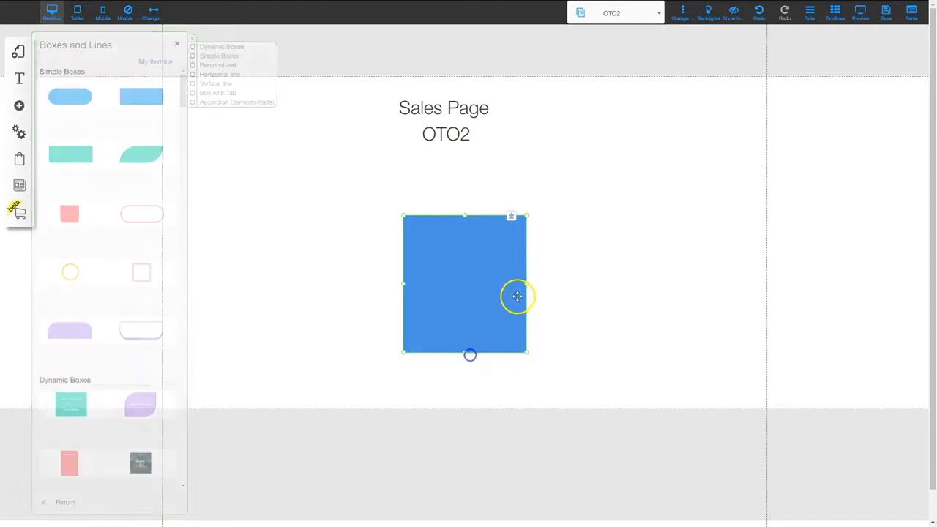
drag(526, 288, 644, 282)
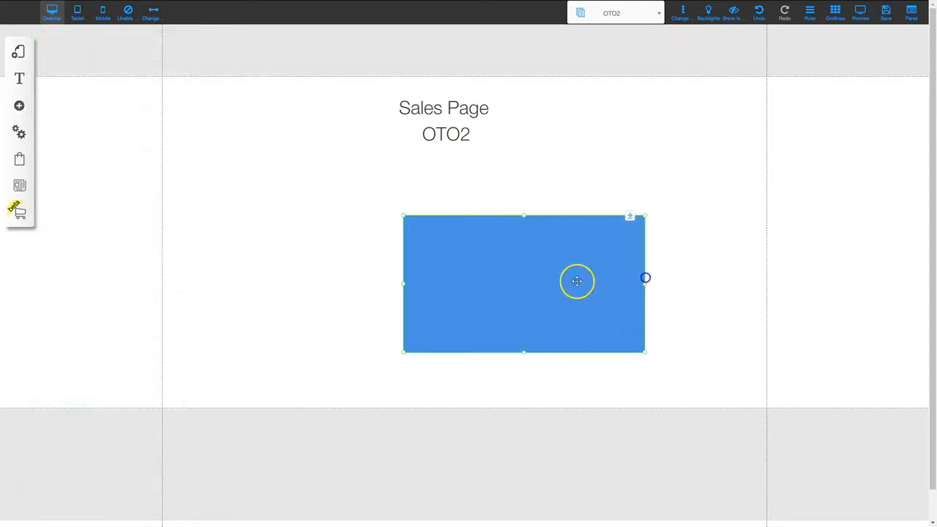
click(517, 356)
drag(525, 353, 525, 391)
drag(540, 298, 471, 268)
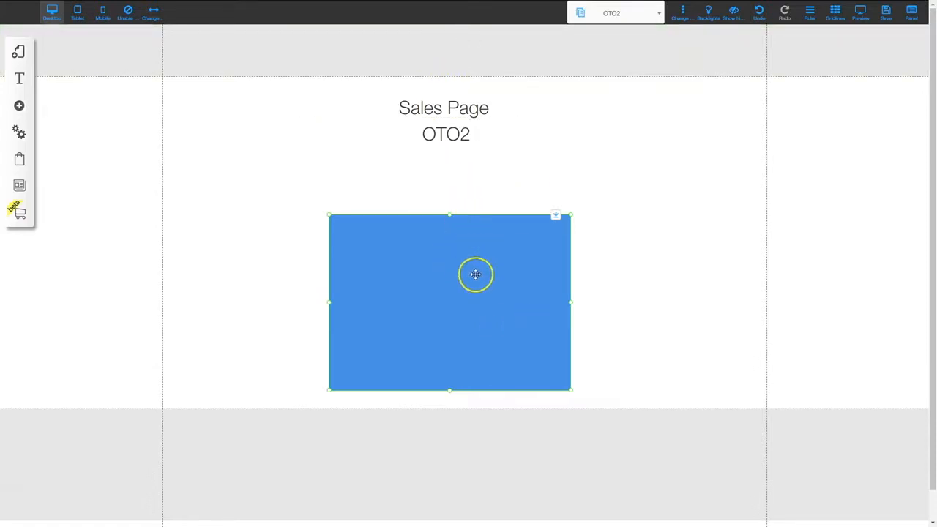
drag(475, 274, 695, 48)
key(ctrl+v)
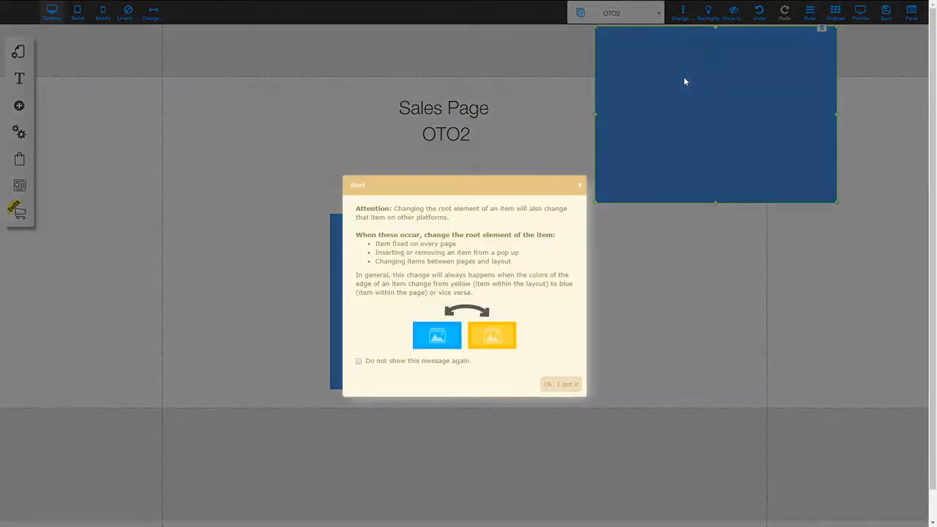
Move the blue box from the header down into the Frontend Offer page's section
click(564, 386)
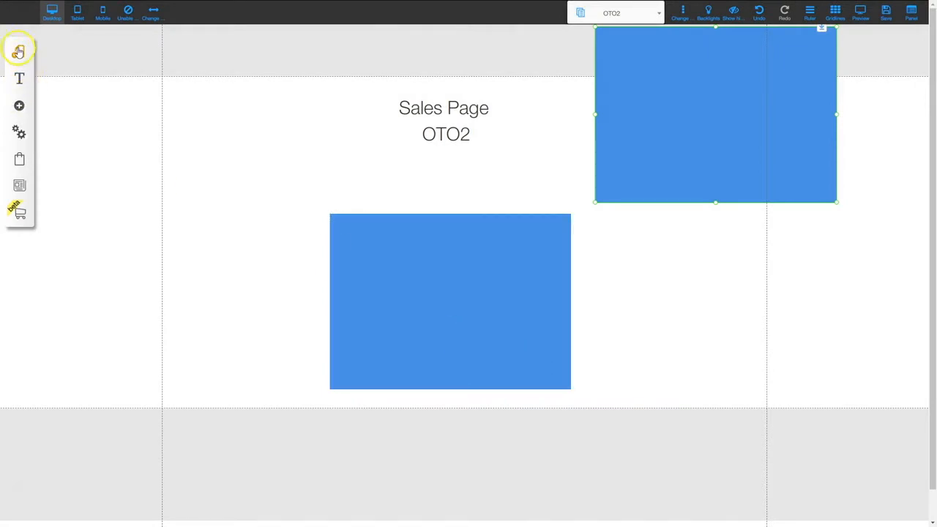
click(18, 49)
click(173, 83)
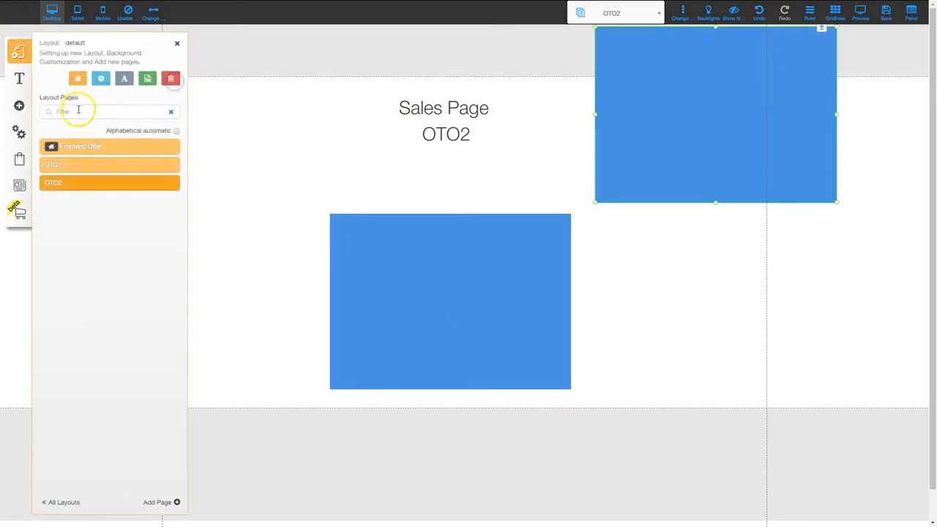
click(77, 146)
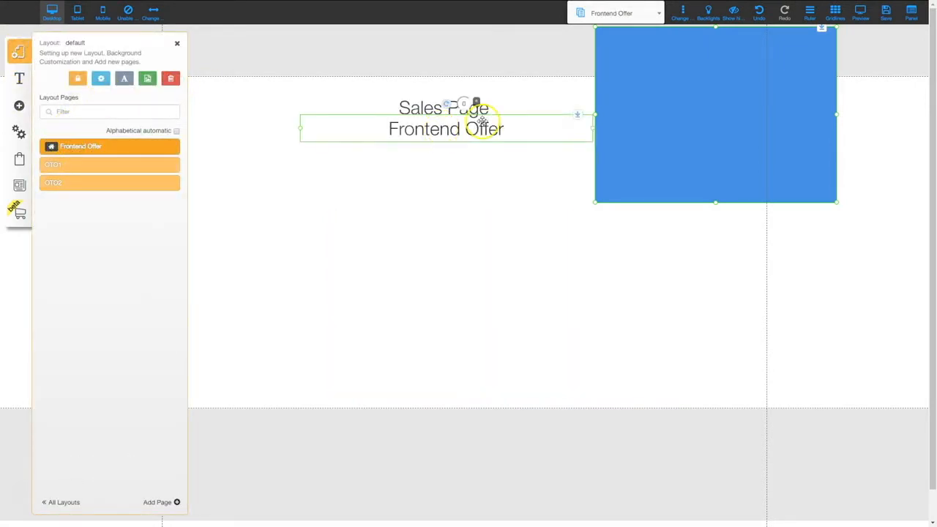
click(664, 41)
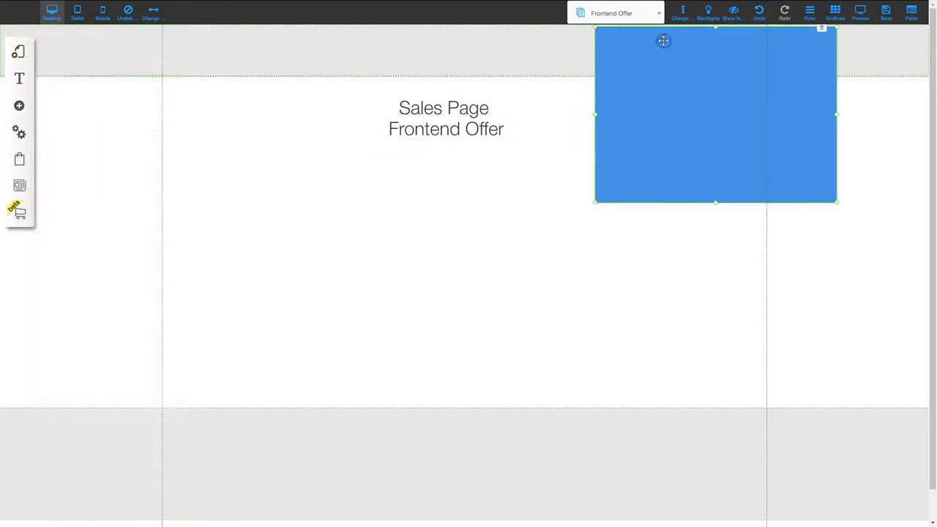
drag(663, 42, 416, 232)
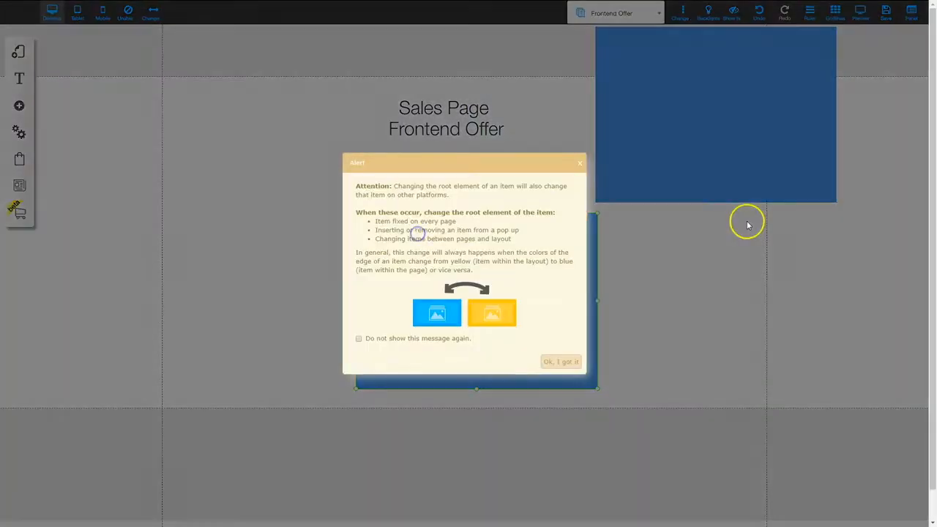
Move the OTO1 page's blue box into its section below the heading and nudge it into place
click(566, 361)
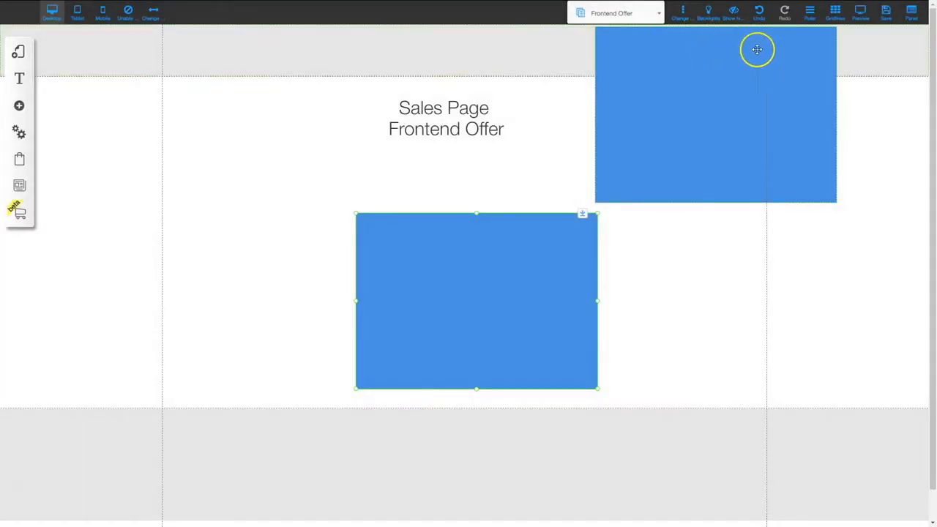
click(18, 51)
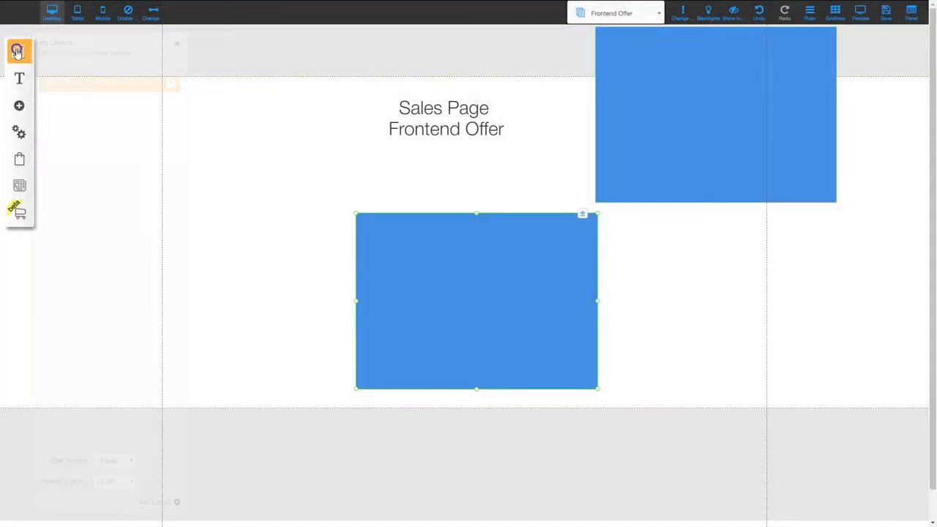
click(170, 86)
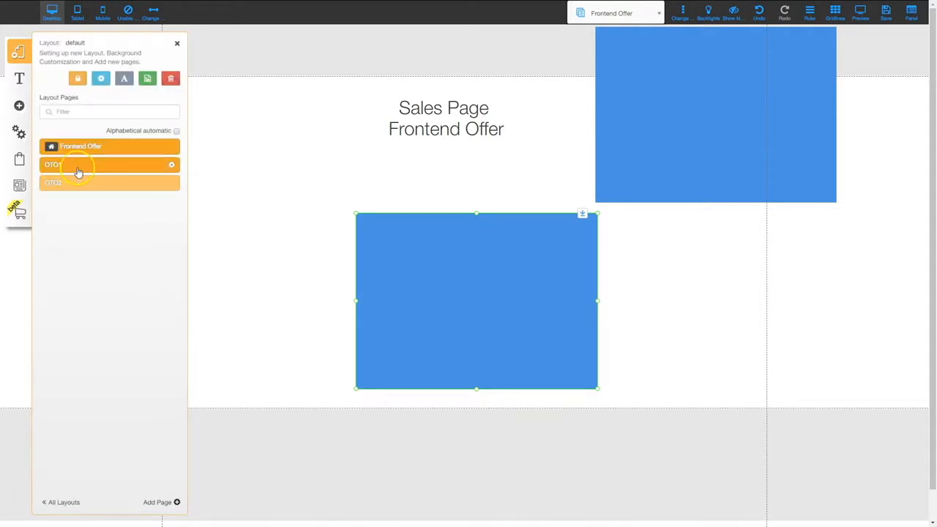
click(70, 164)
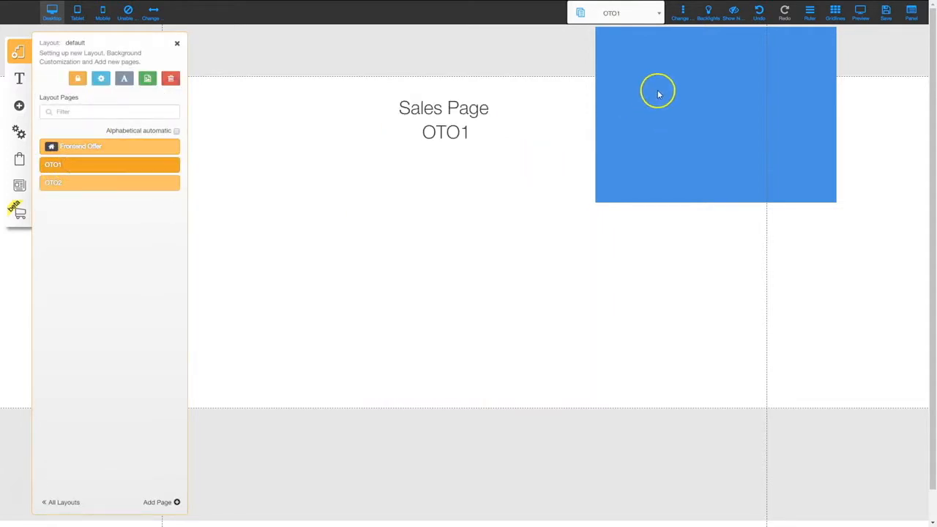
drag(657, 41, 408, 230)
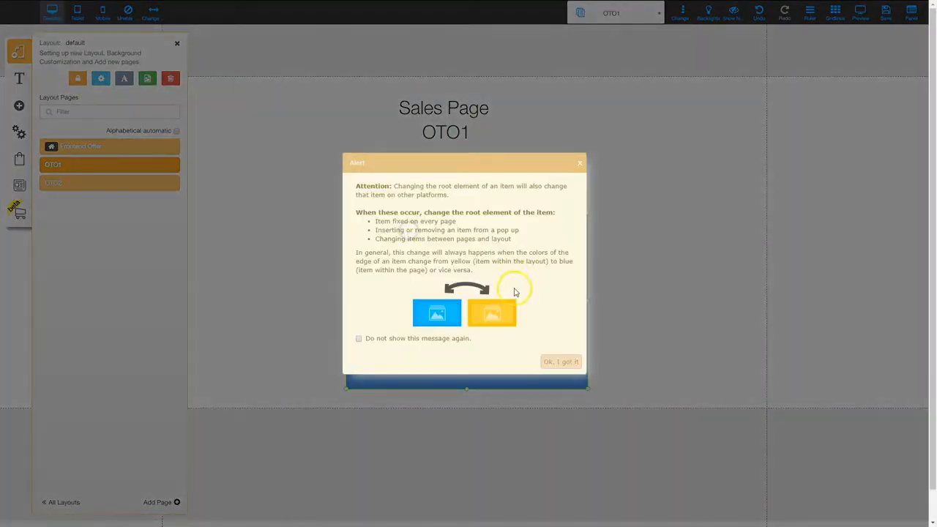
click(561, 365)
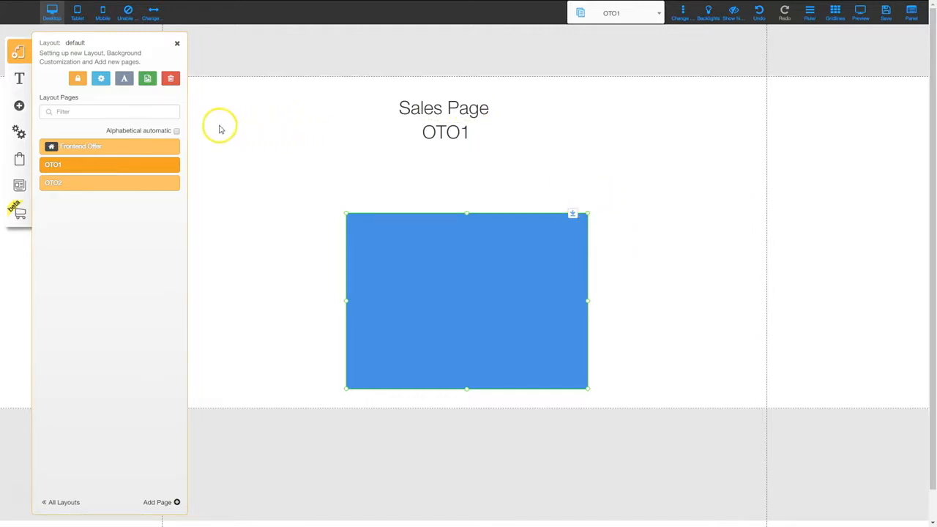
drag(462, 277, 455, 278)
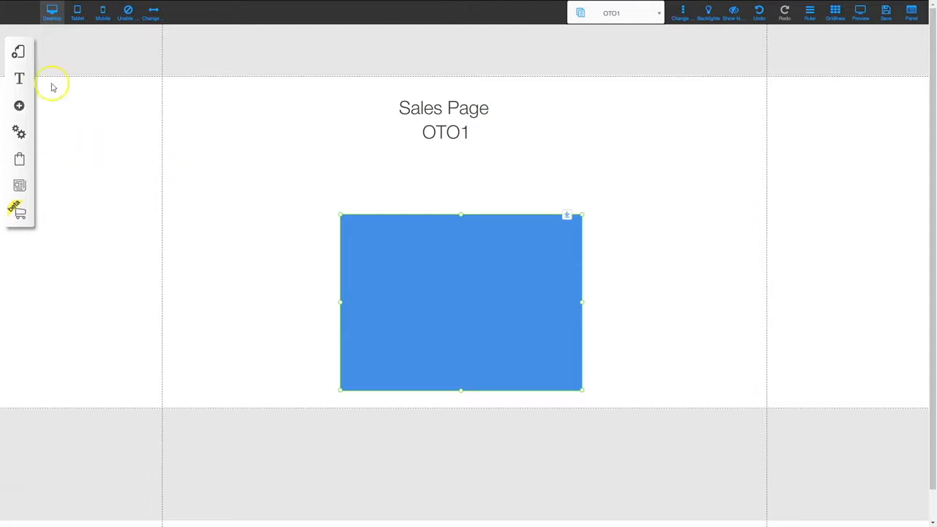
Add a Disclaimer page to the default layout from the Legal templates, then bring the templates back up
click(19, 53)
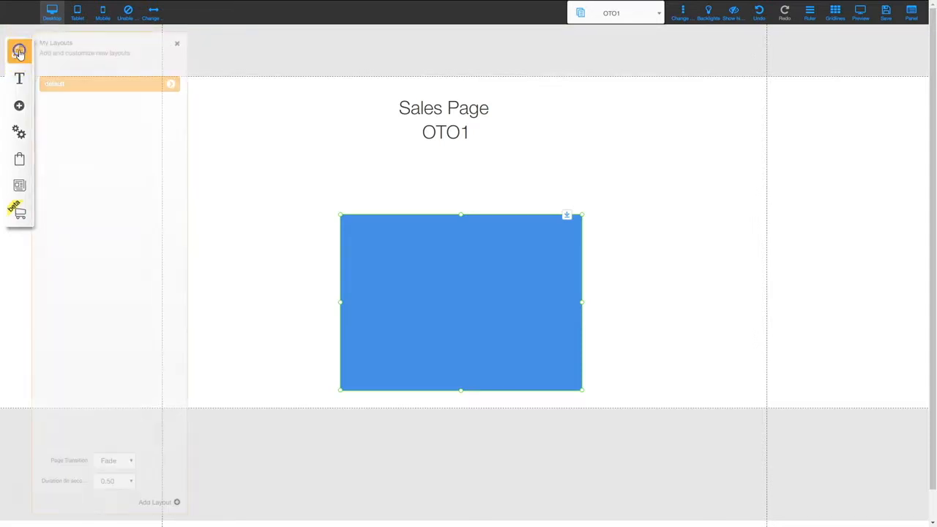
click(171, 86)
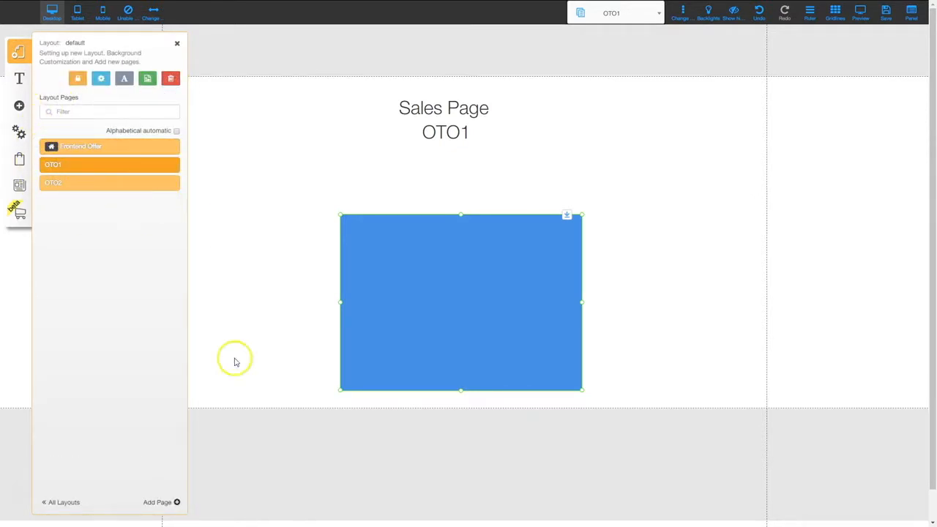
click(159, 503)
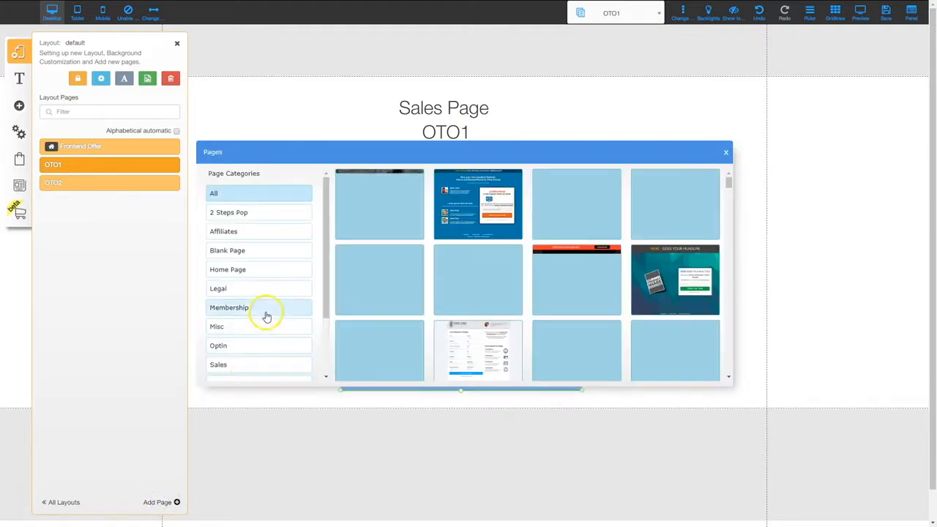
click(225, 289)
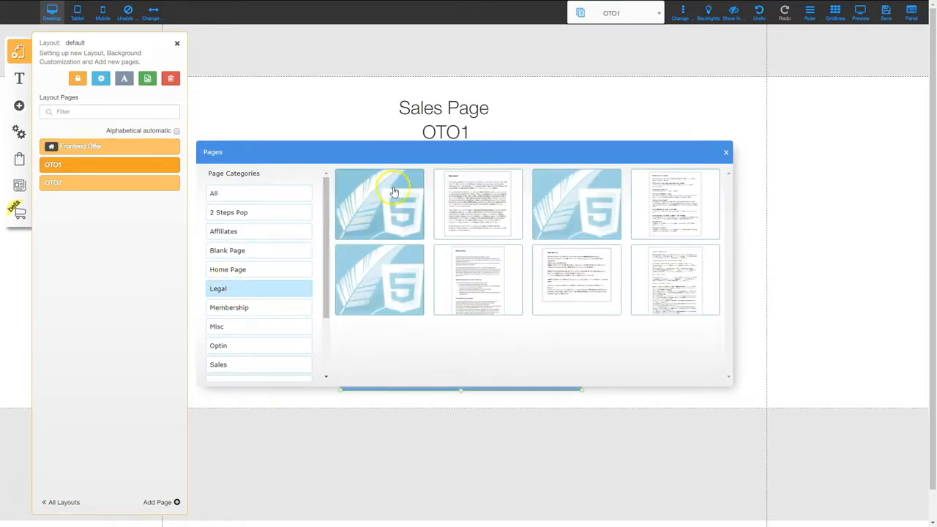
click(478, 193)
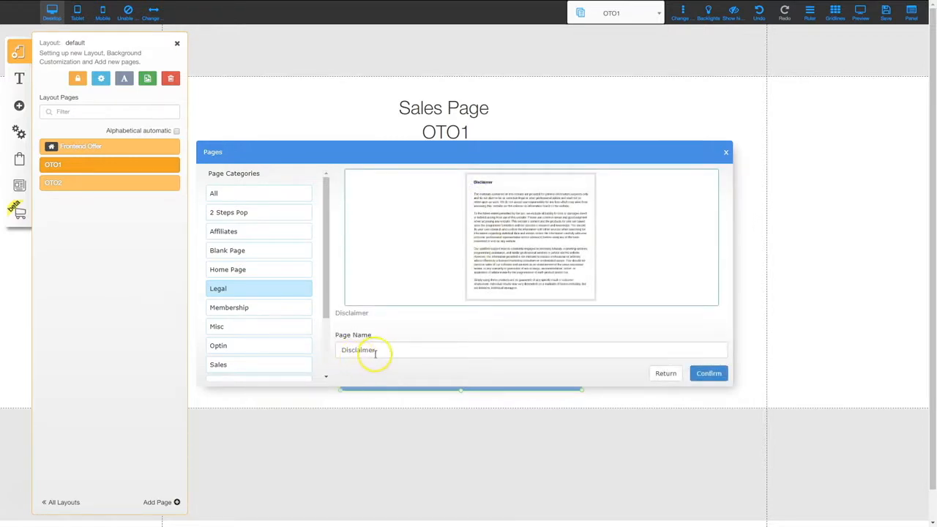
click(707, 373)
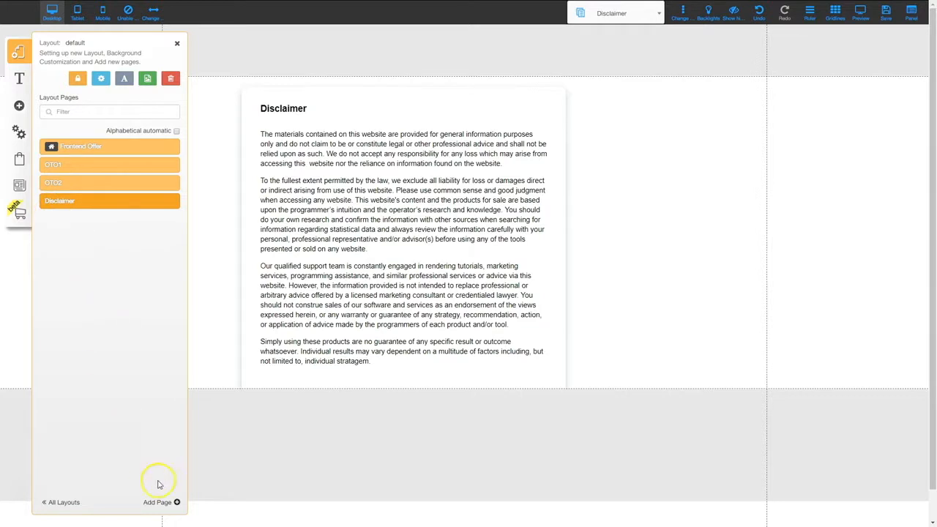
click(163, 503)
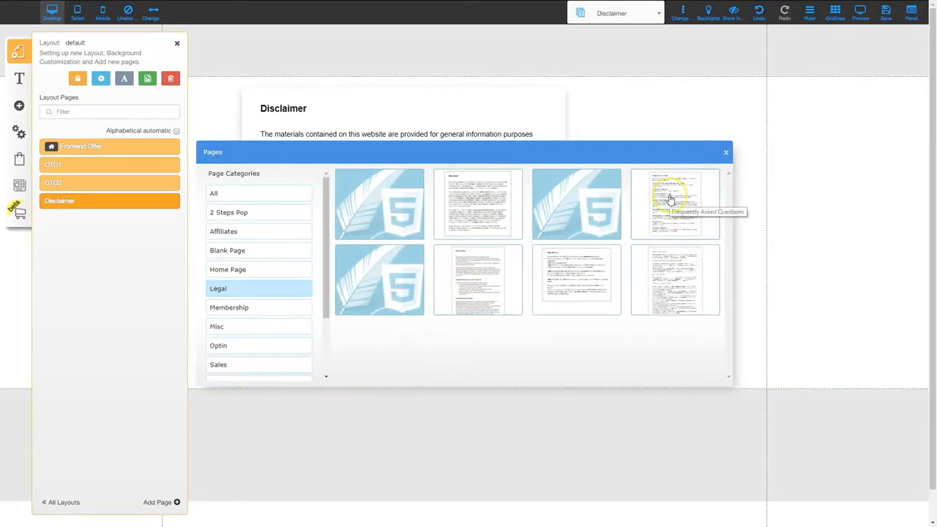
Add Terms Of Website Use, Privacy Policy and Refund Policy pages from the Legal templates
click(679, 271)
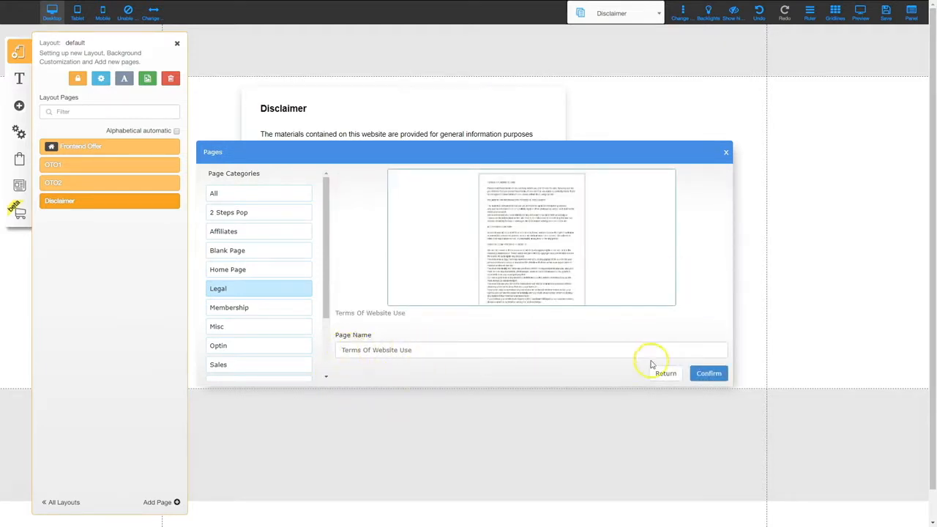
click(702, 379)
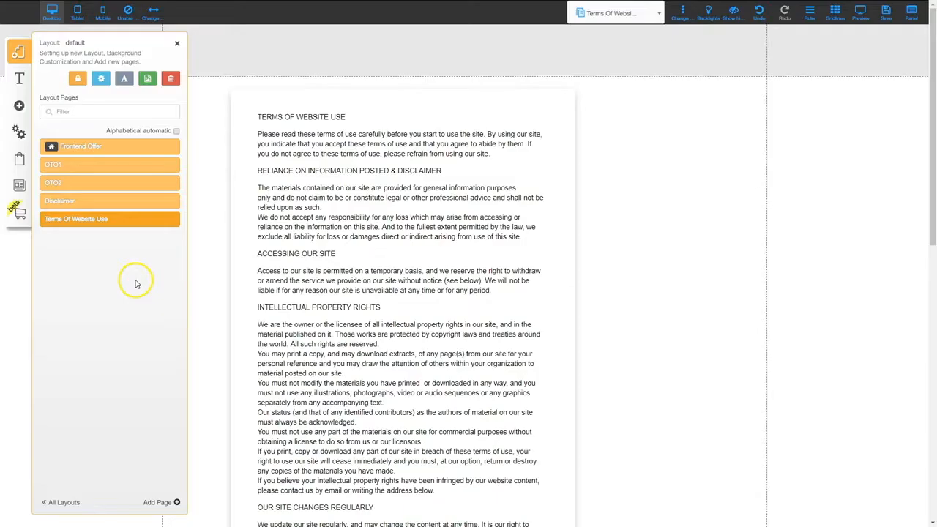
click(158, 503)
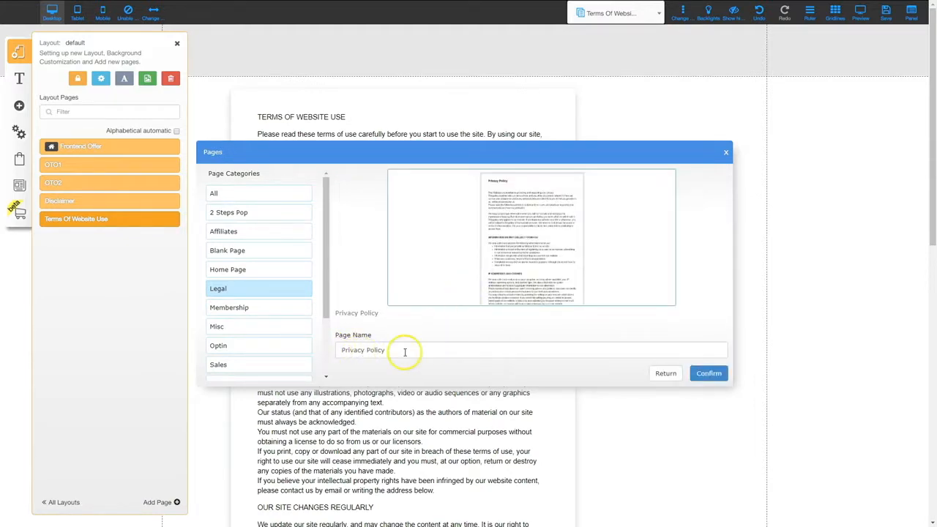
click(710, 375)
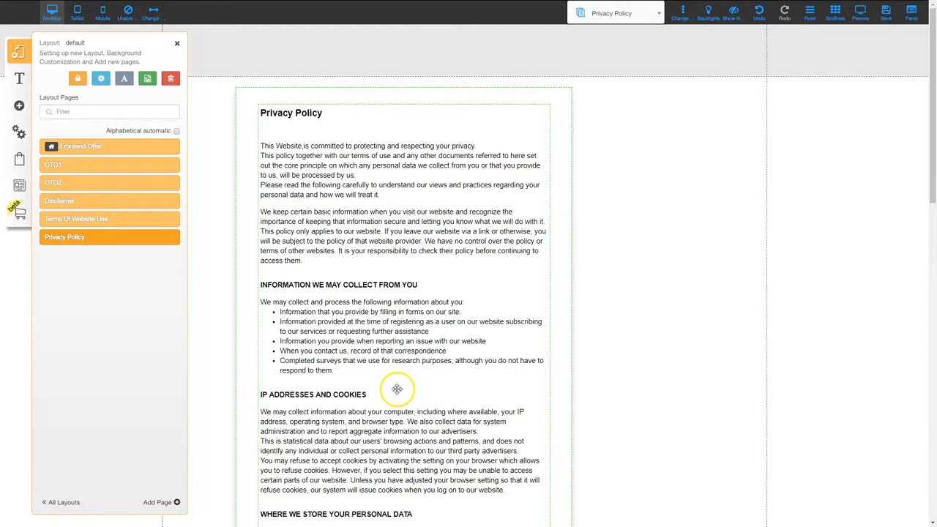
click(158, 501)
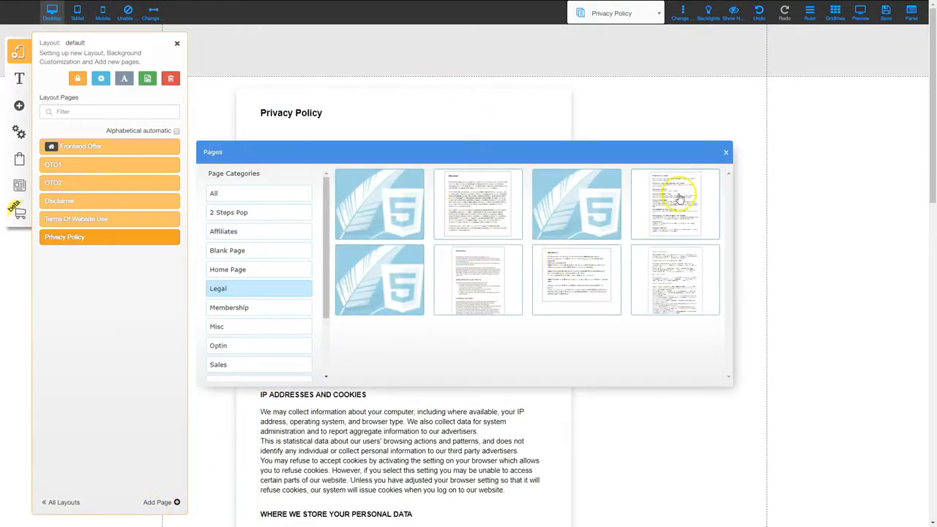
click(579, 282)
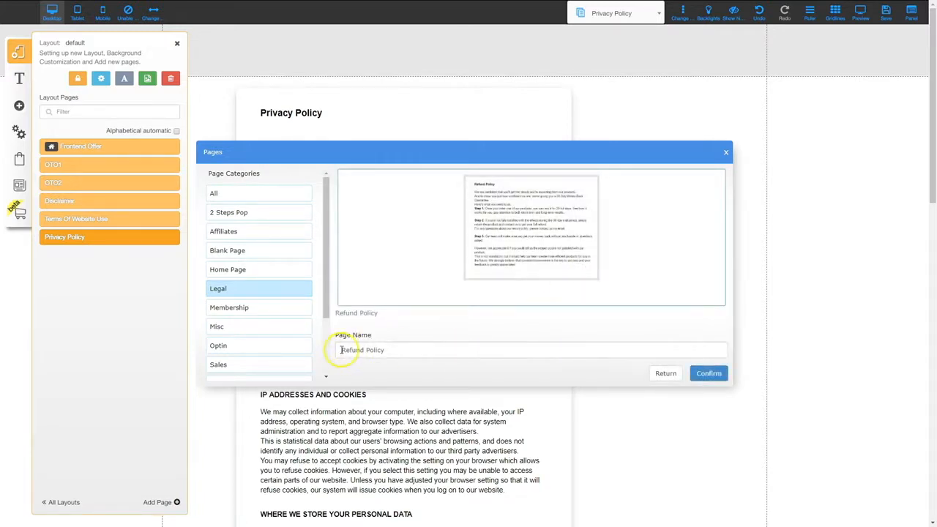
click(708, 374)
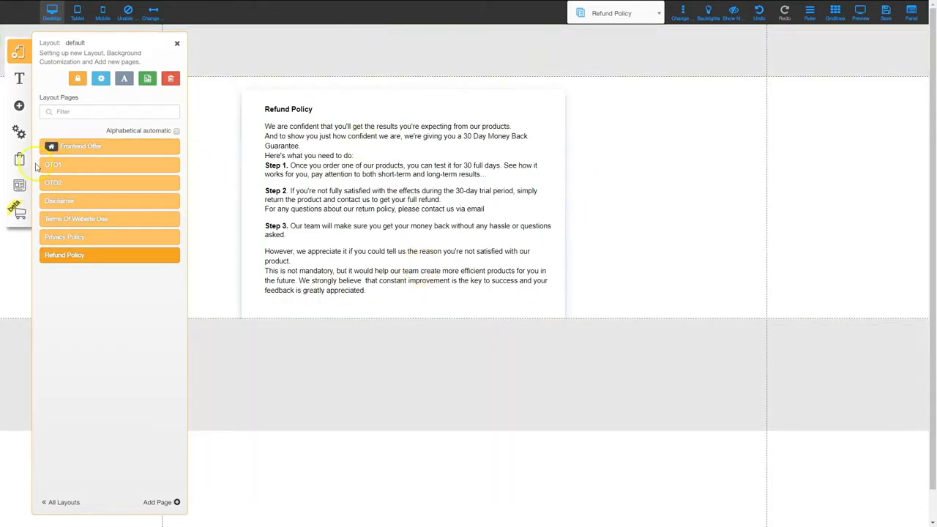
Centre the text box on the Disclaimer page
click(72, 203)
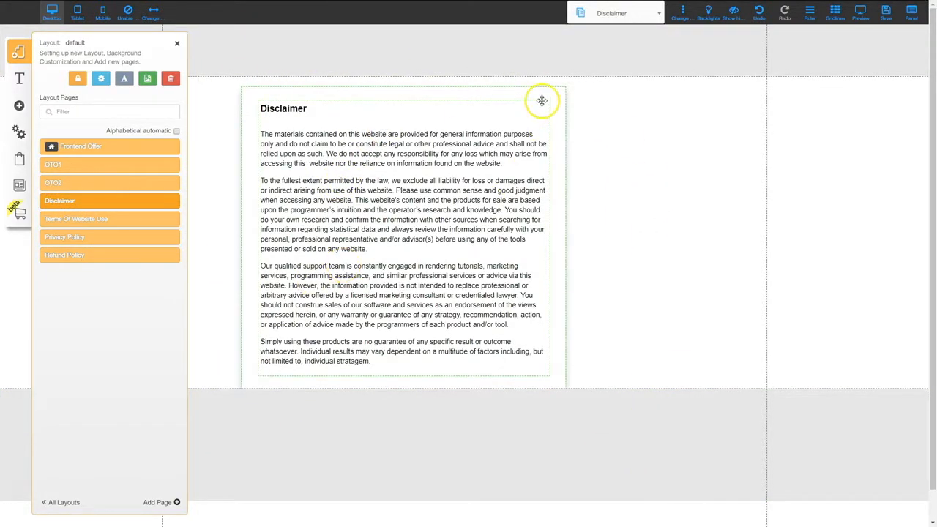
drag(540, 90, 568, 82)
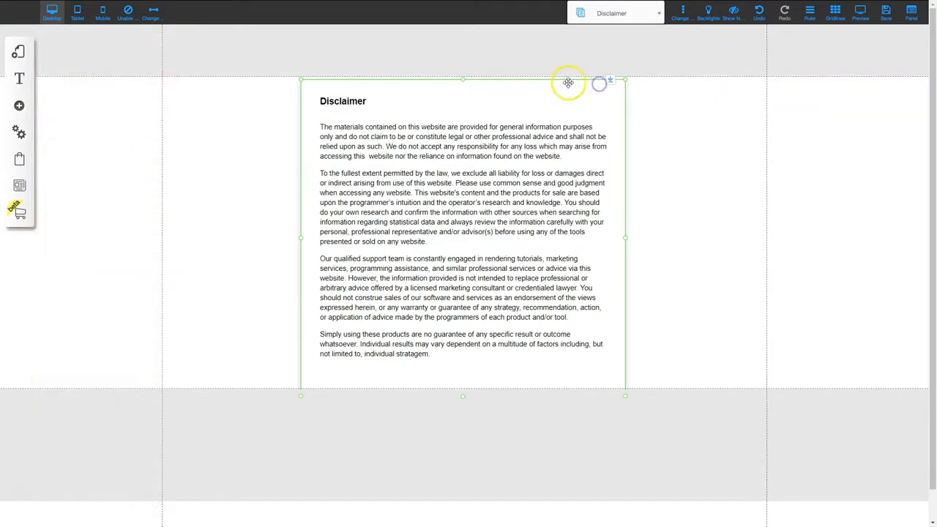
right_click(568, 83)
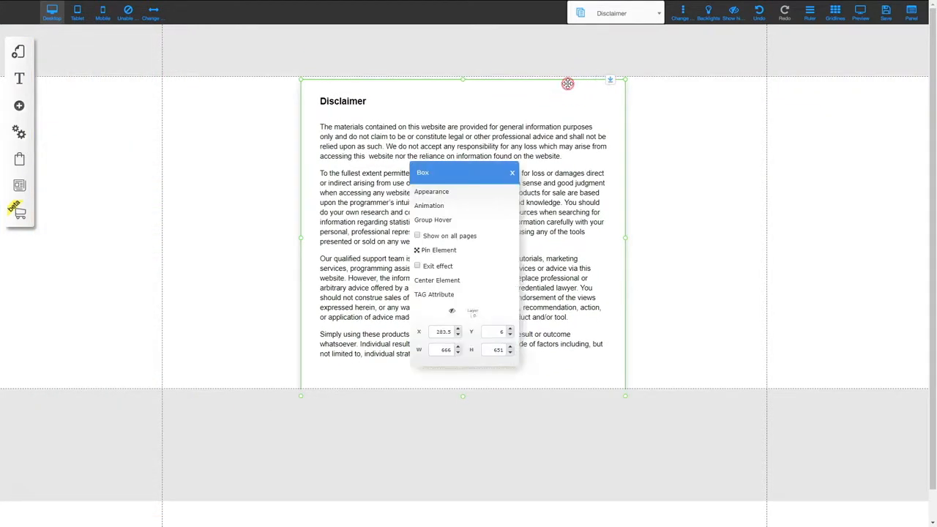
click(441, 282)
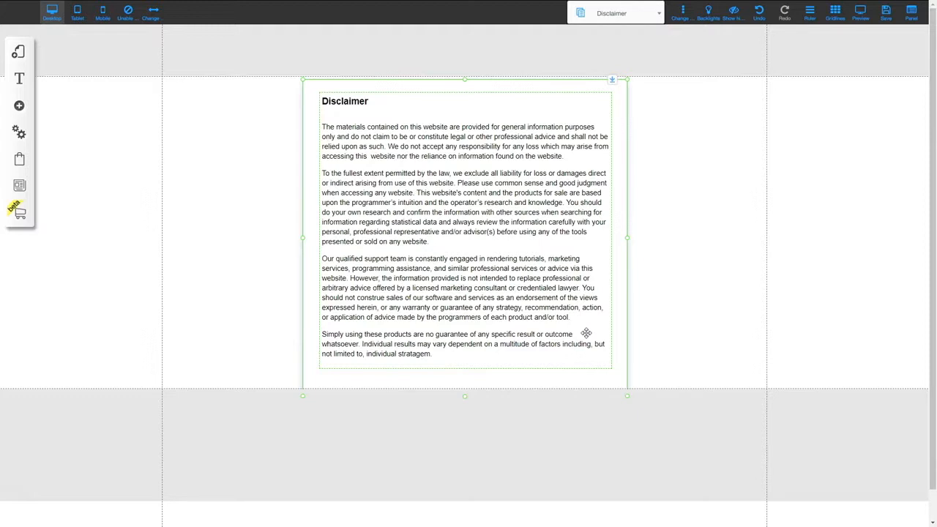
double_click(486, 239)
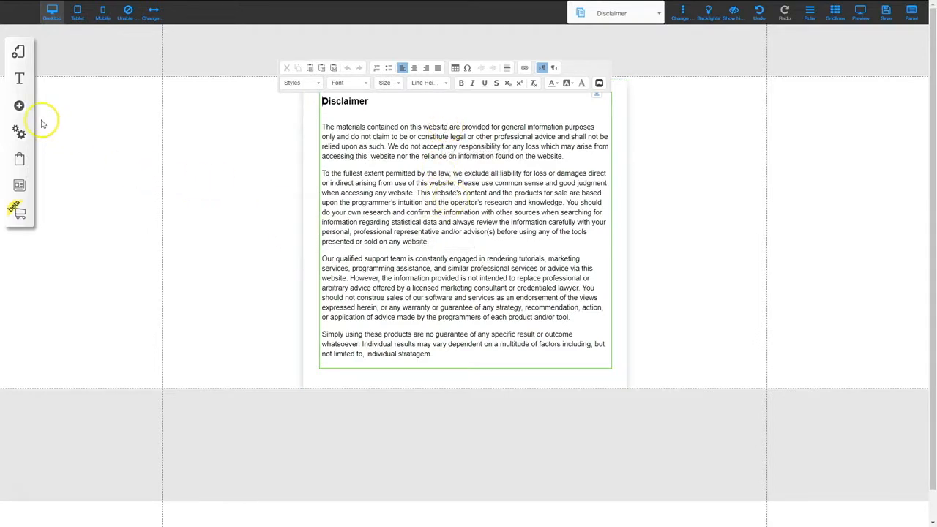
Review the Terms Of Website Use page, then return to the Frontend Offer page
click(19, 53)
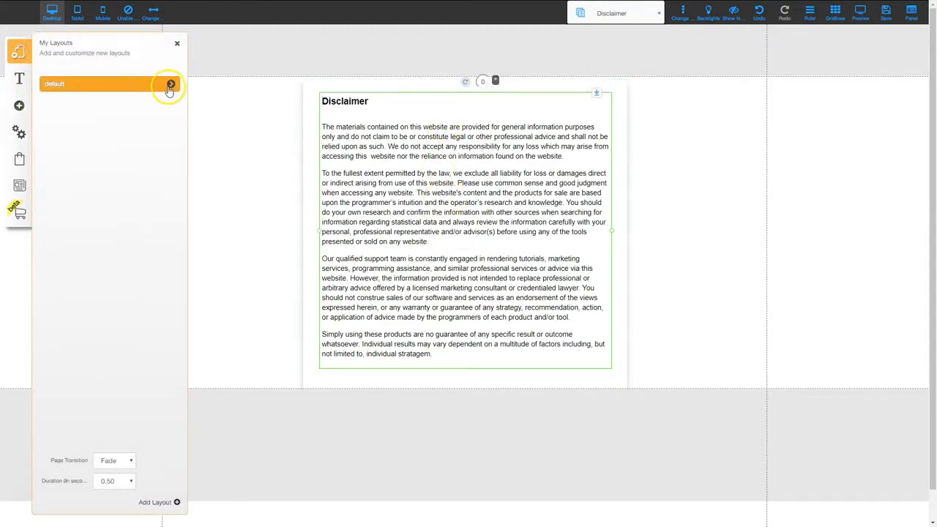
click(171, 83)
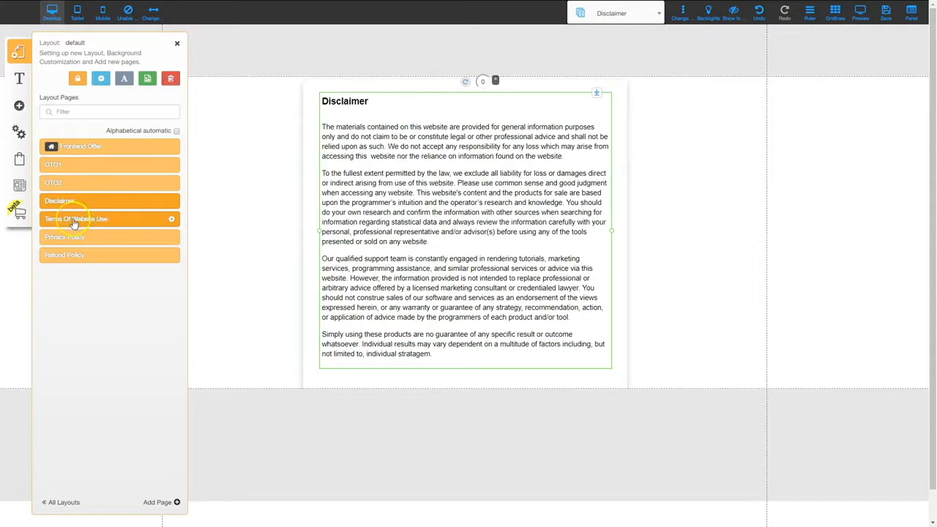
click(78, 221)
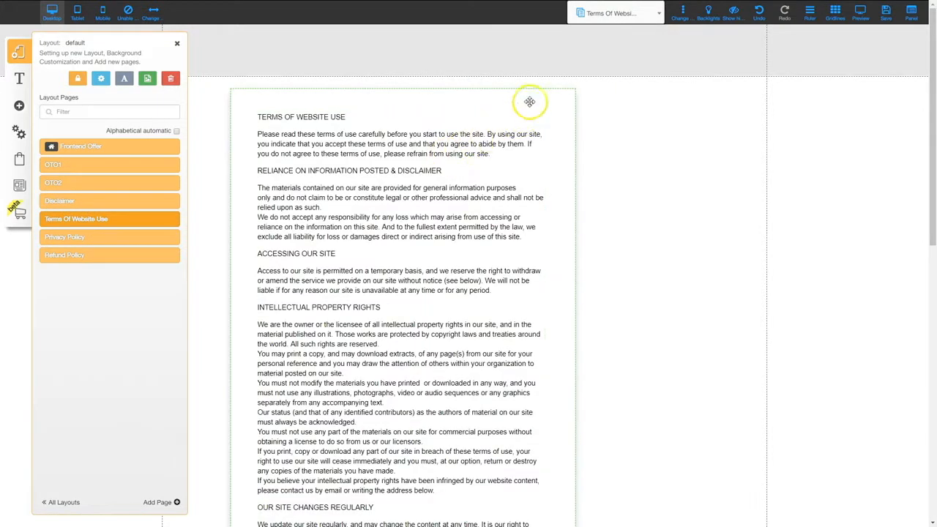
scroll(548, 330, down, 10)
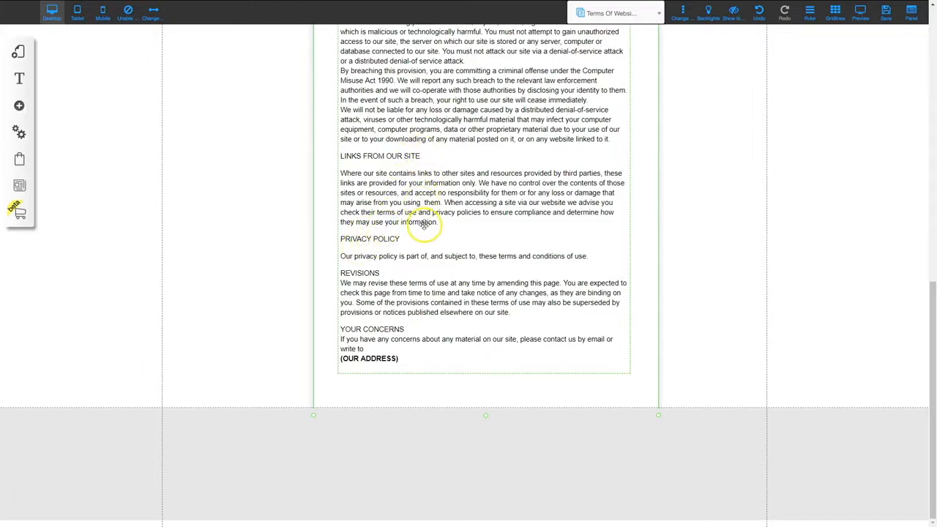
scroll(423, 228, up, 1)
scroll(424, 228, up, 10)
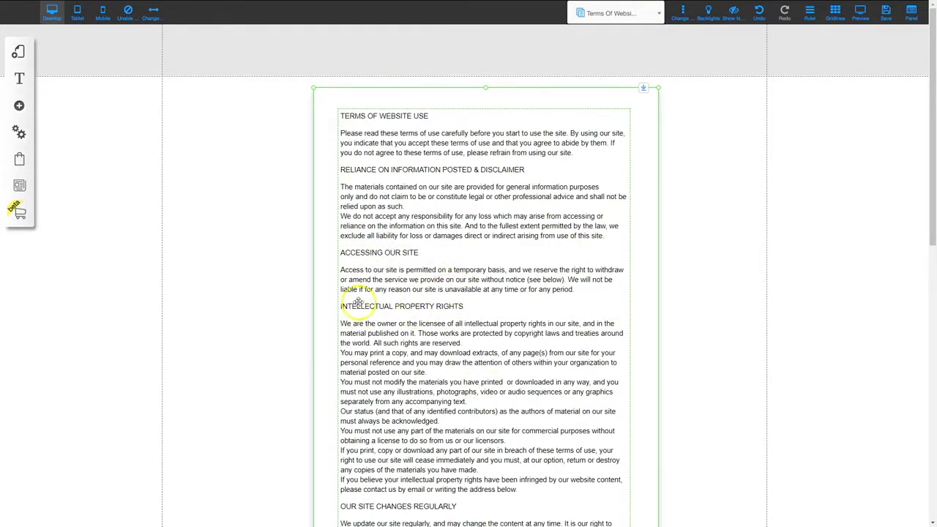
click(18, 52)
click(172, 84)
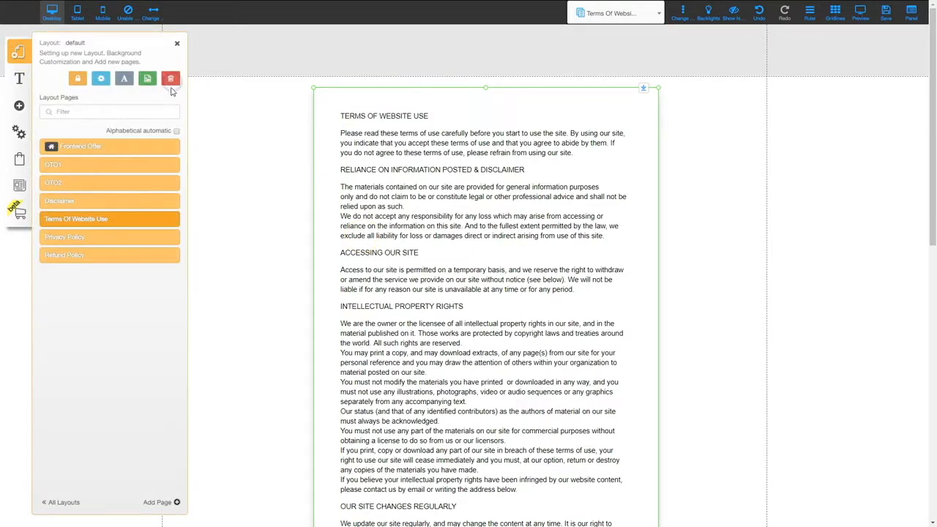
click(79, 147)
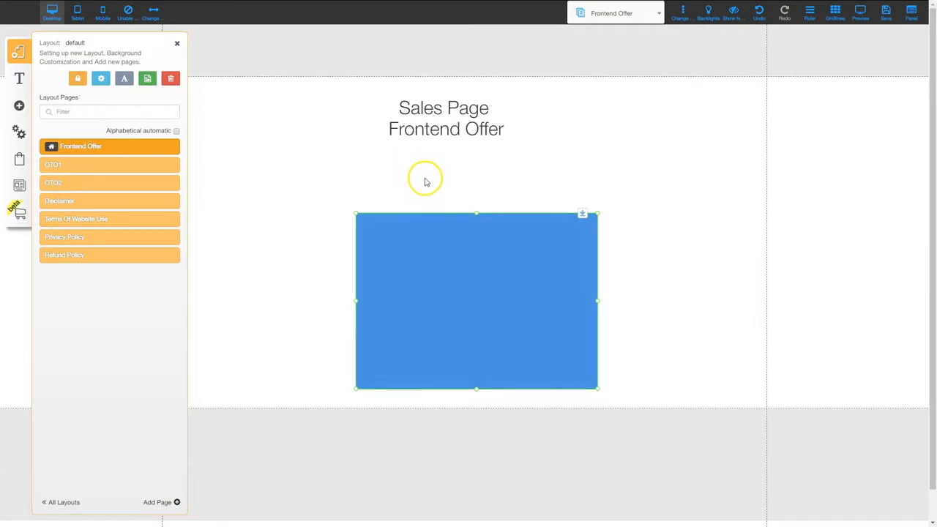
Place an empty Classic-style menu in the Frontend Offer footer, below the blue box
click(176, 43)
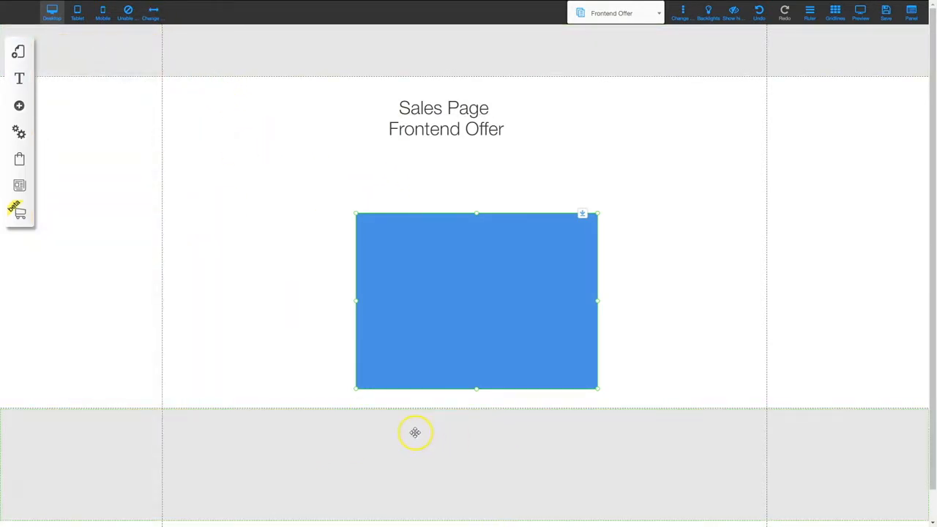
click(19, 106)
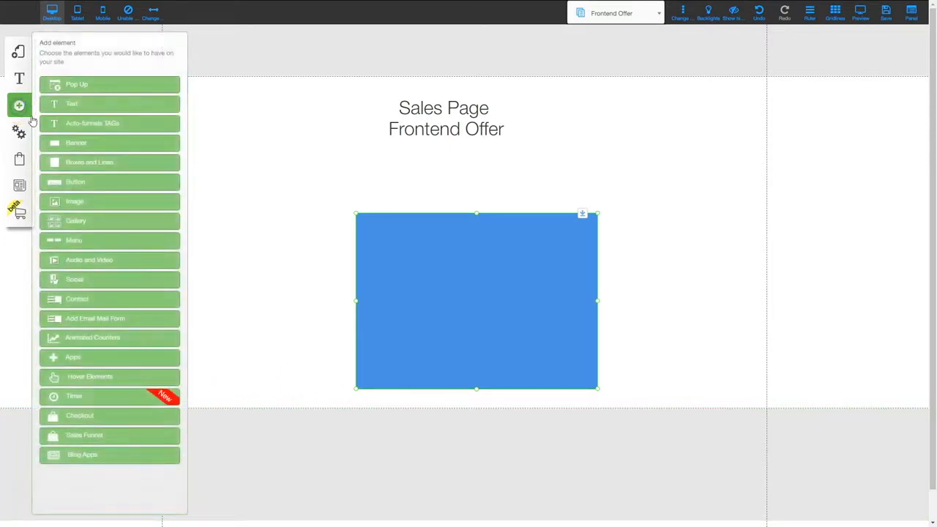
click(70, 240)
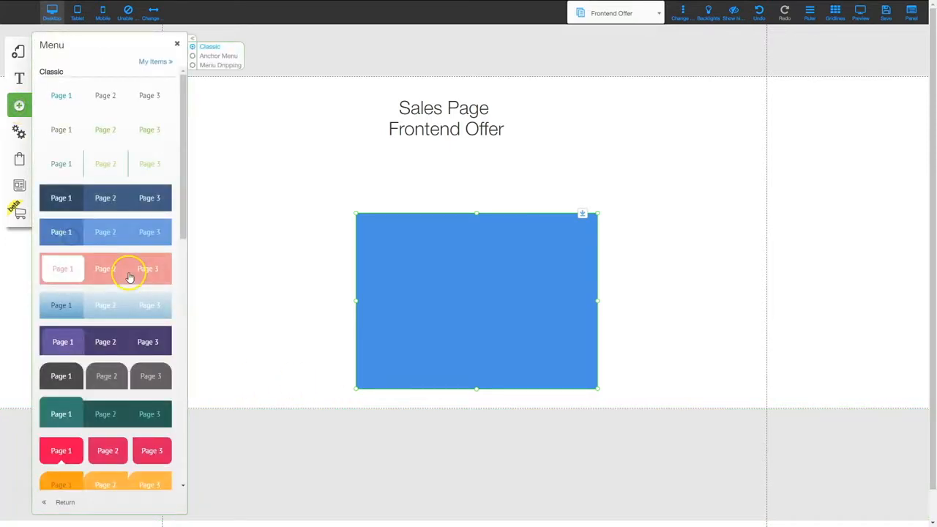
click(118, 100)
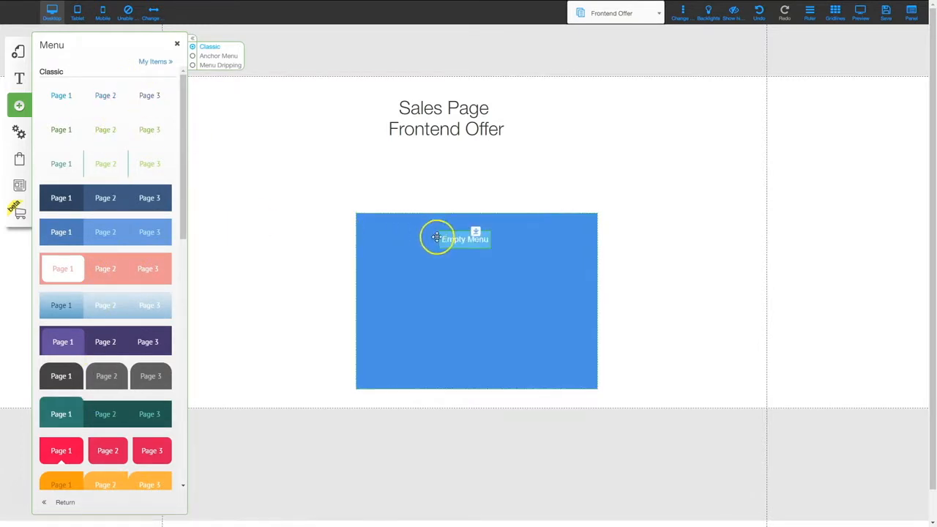
drag(435, 236, 452, 477)
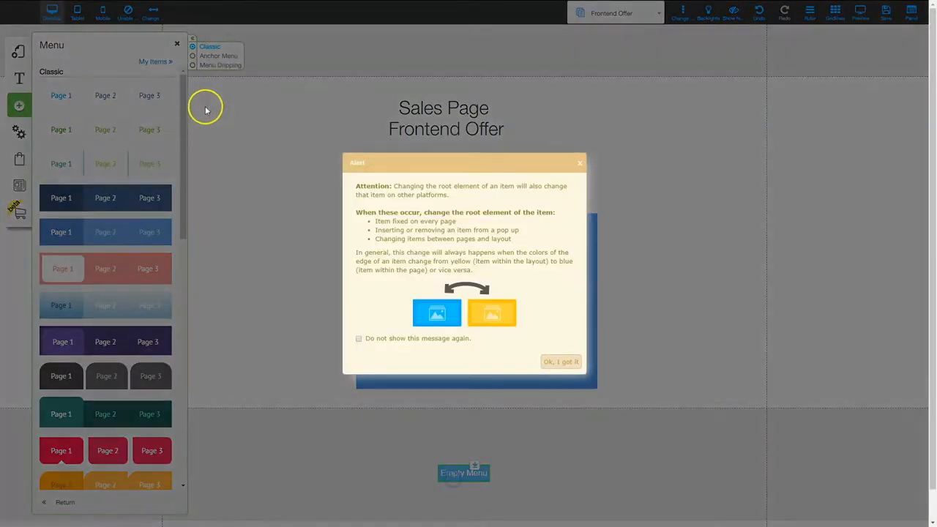
click(560, 363)
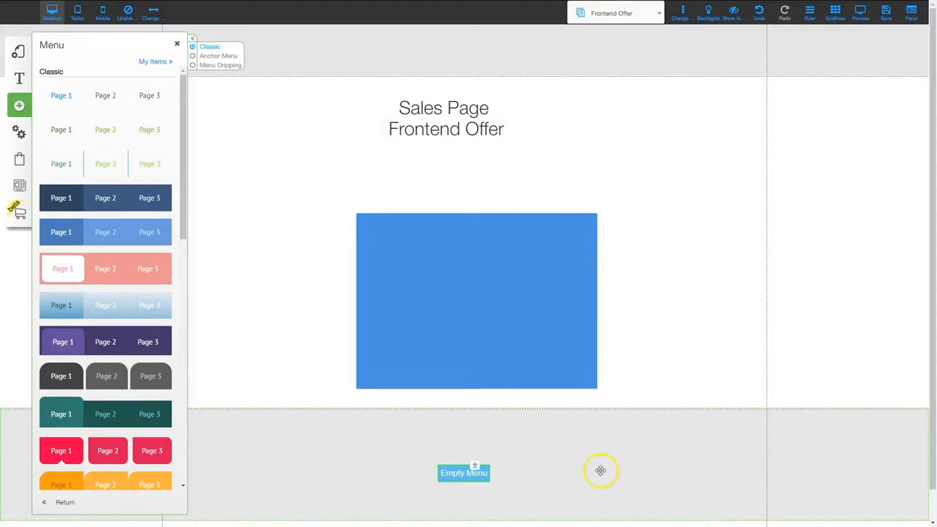
click(176, 44)
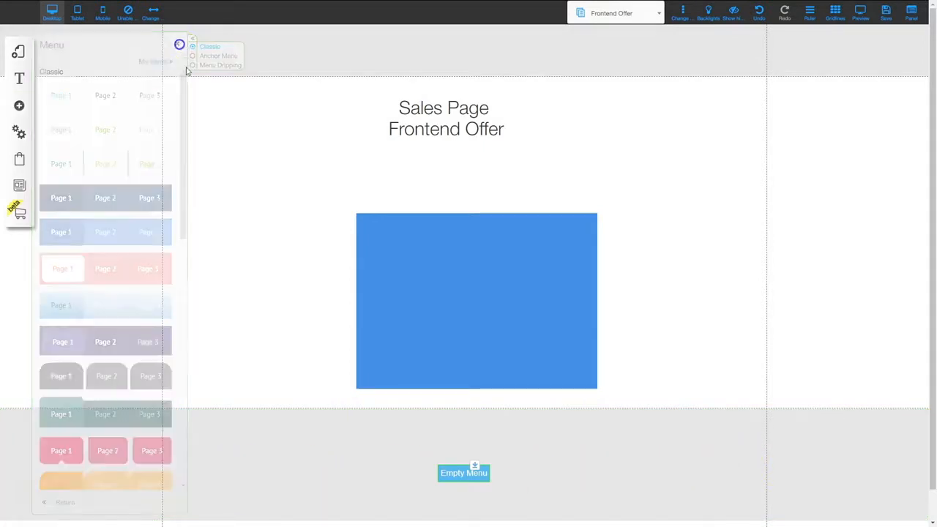
click(459, 475)
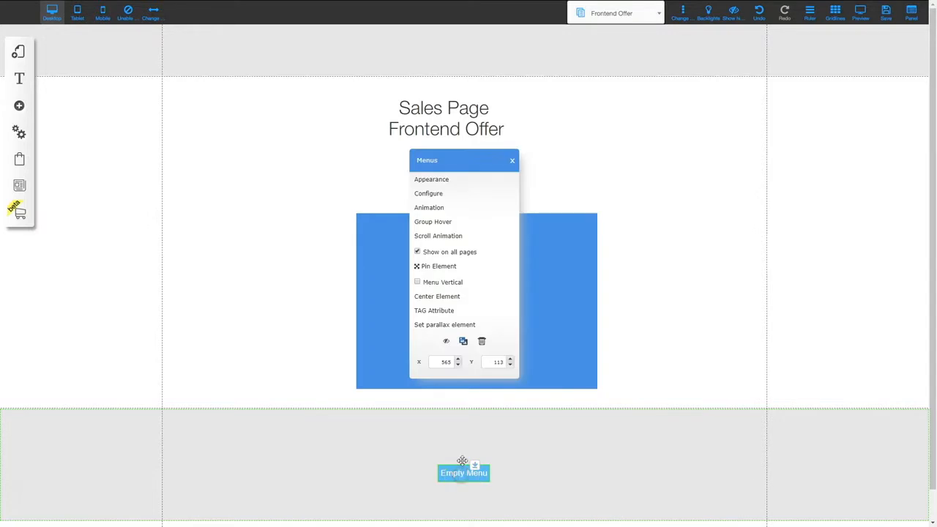
Create a Legal menu with Disclaimer, Terms Of Website Use, Privacy Policy and Refund Policy, and use it in the footer
click(438, 192)
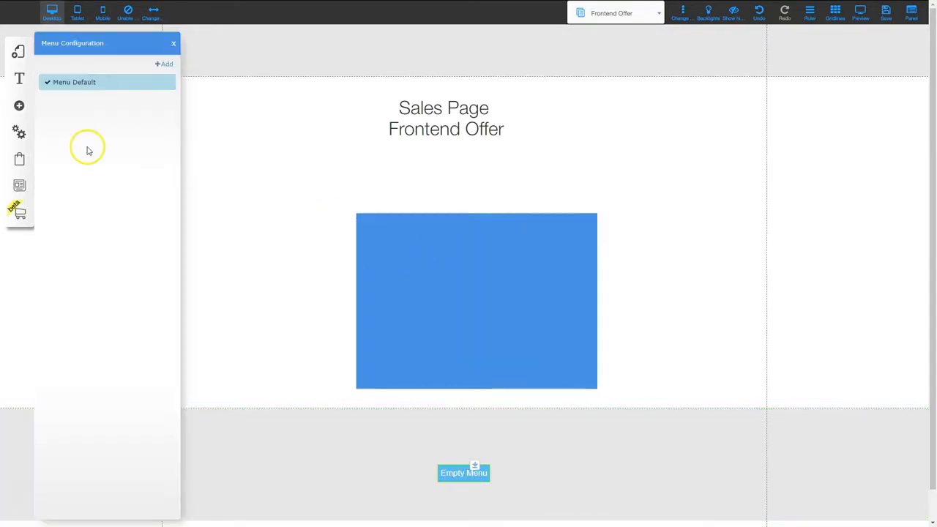
mouse_move(103, 84)
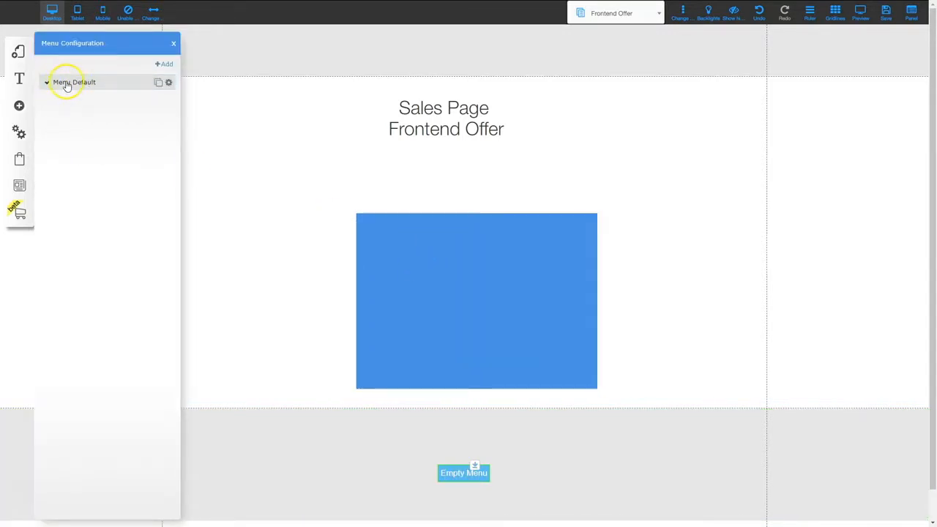
click(66, 84)
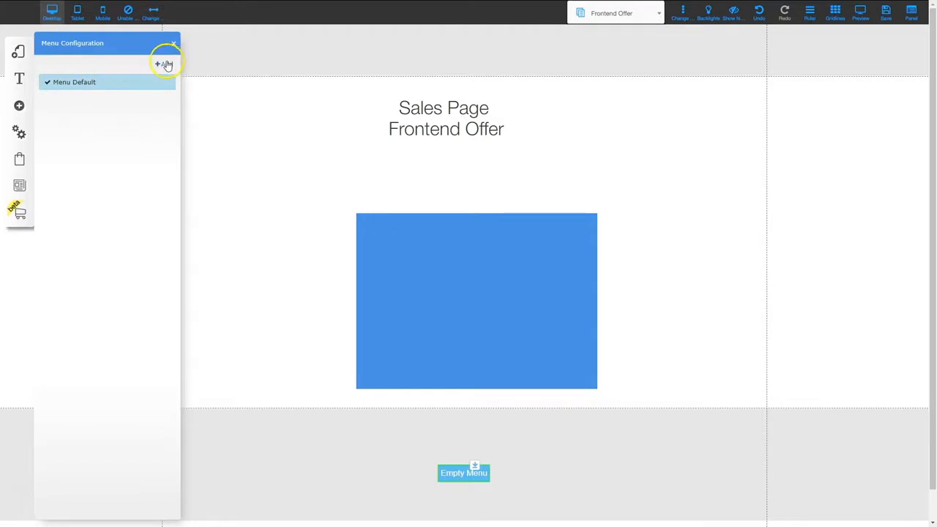
click(165, 65)
click(393, 170)
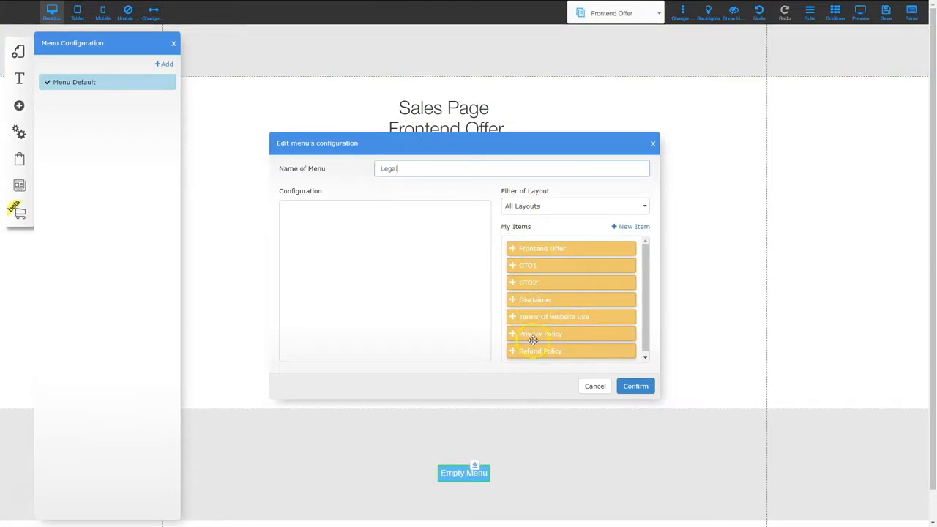
drag(534, 302, 306, 214)
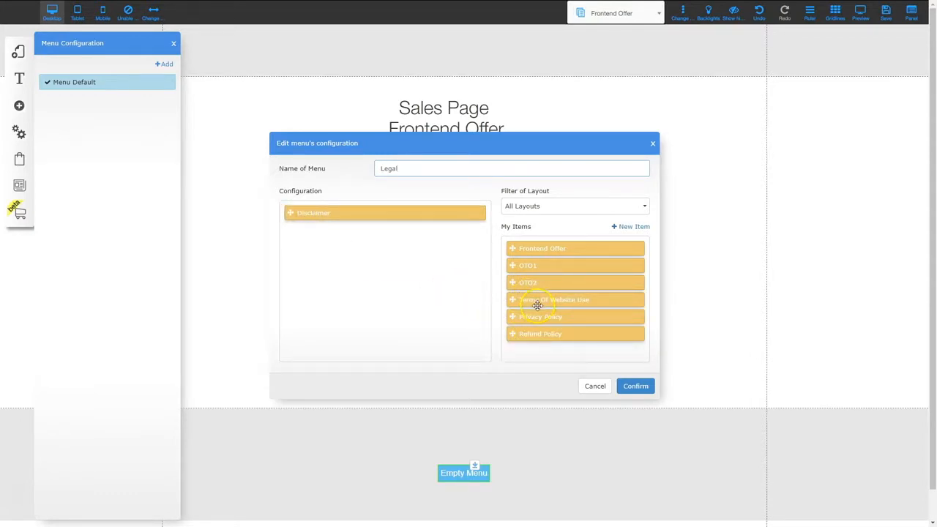
drag(537, 305, 327, 245)
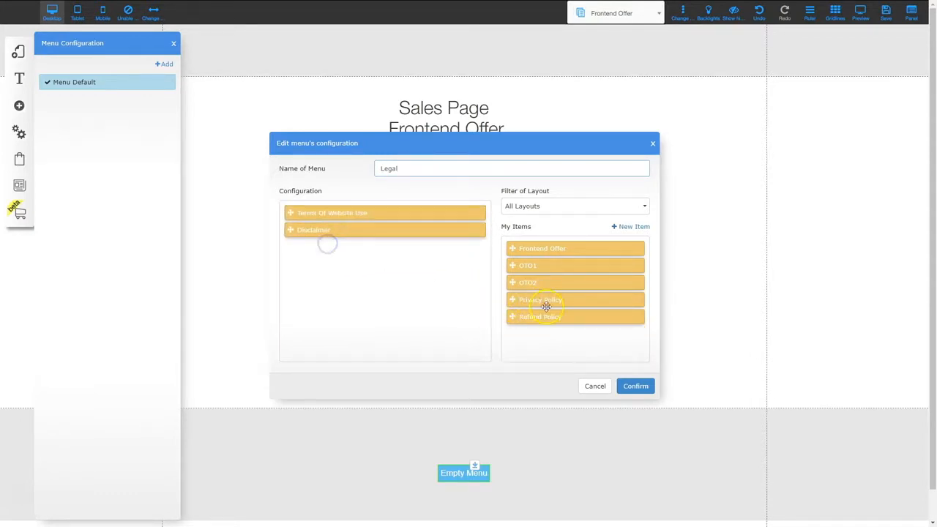
drag(547, 304, 376, 269)
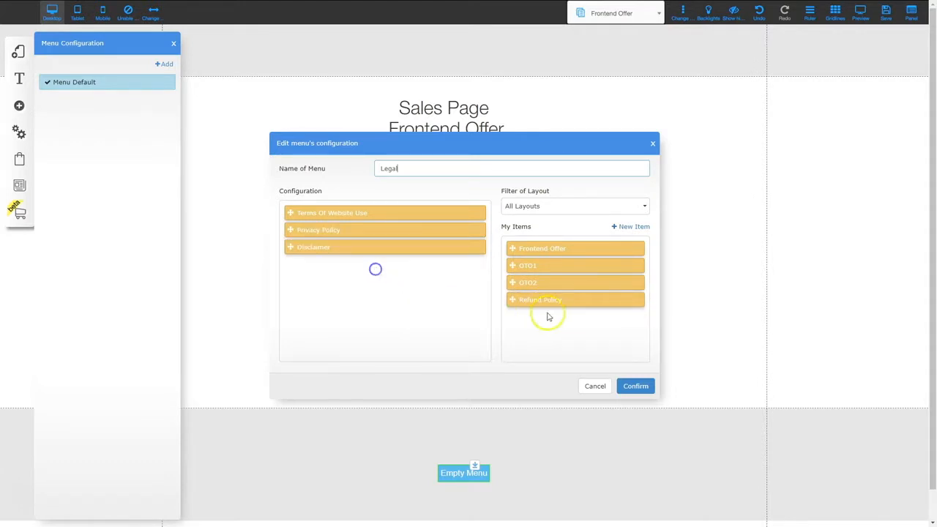
drag(555, 300, 318, 253)
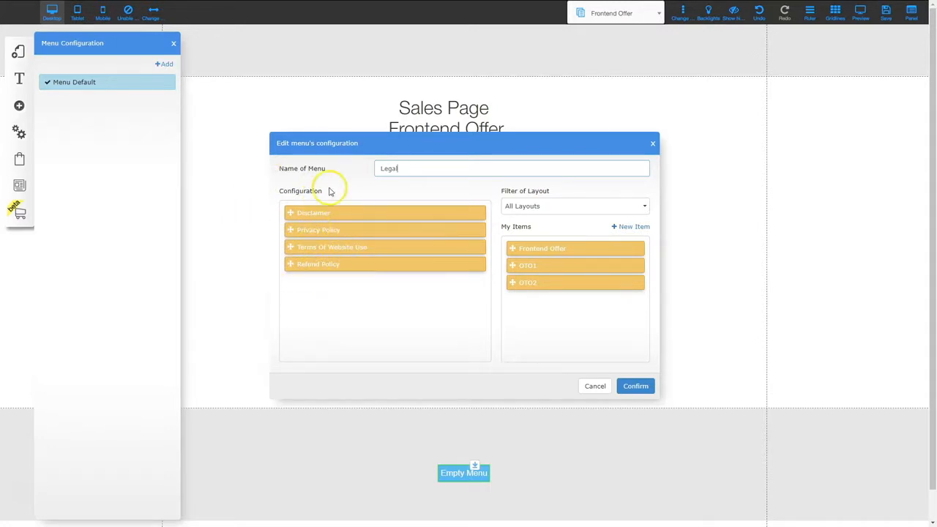
click(636, 386)
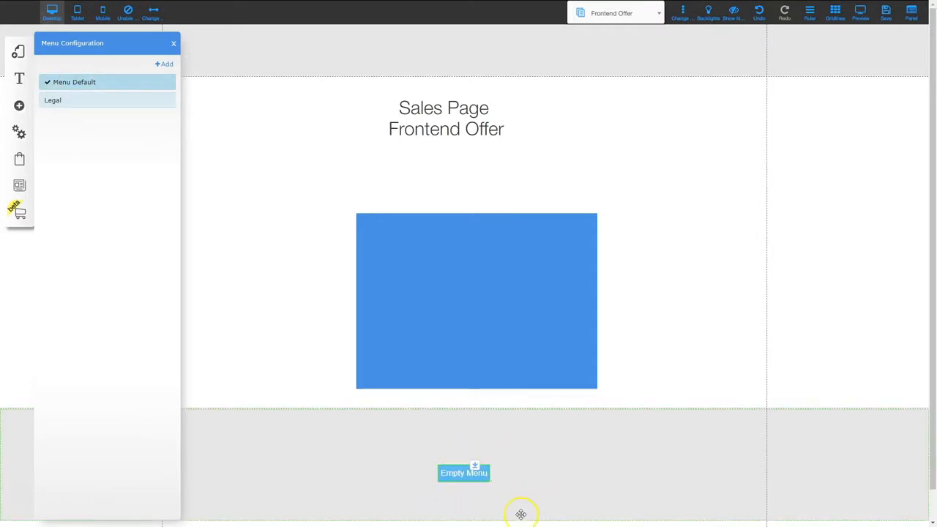
click(79, 101)
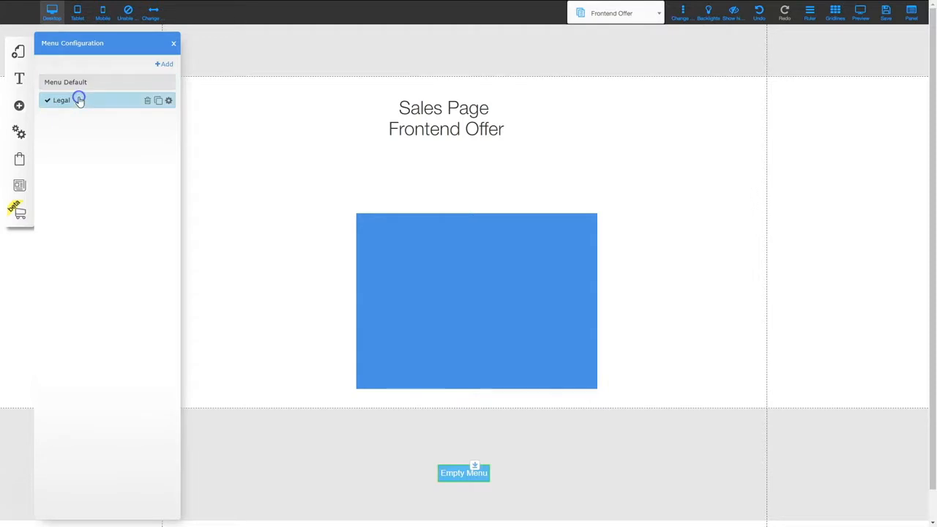
Centre the Legal menu horizontally in the footer and drag the footer's bottom edge up
click(173, 43)
drag(582, 481, 493, 442)
click(445, 296)
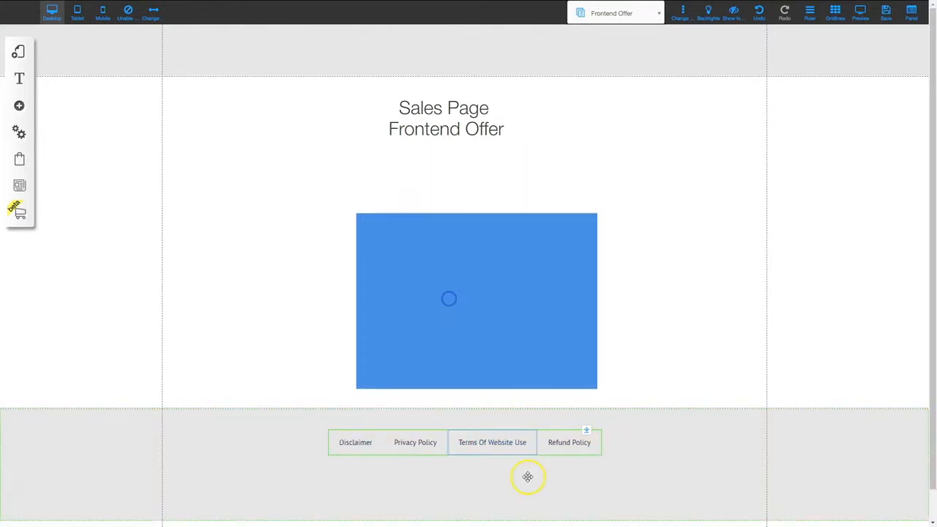
click(502, 482)
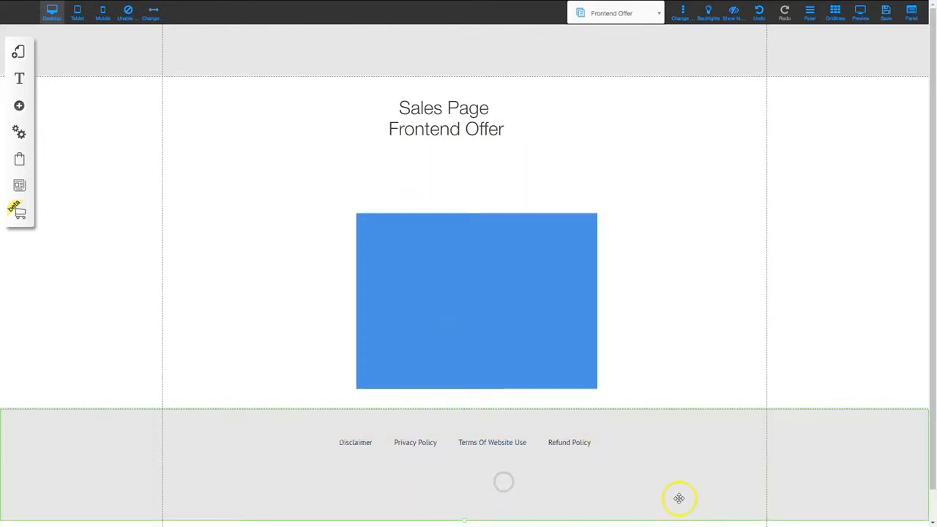
drag(505, 515, 466, 478)
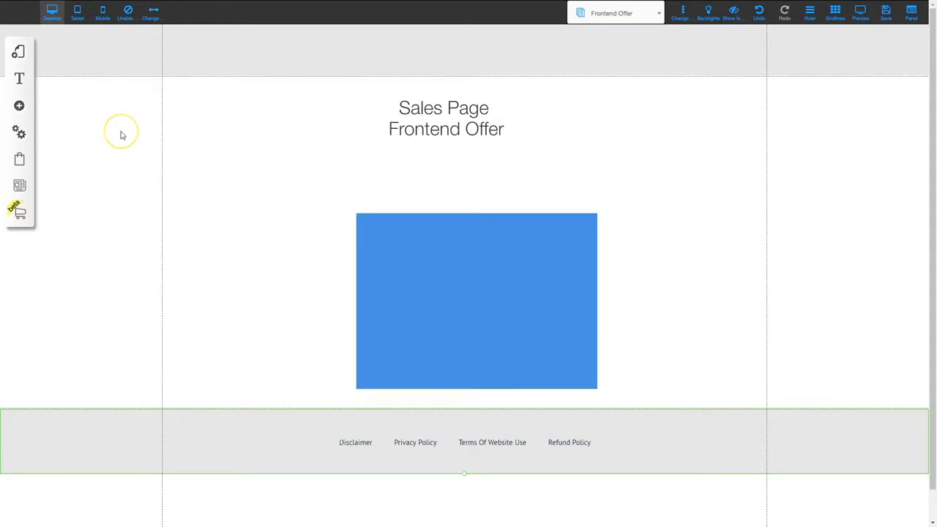
Duplicate the Frontend Offer page in the default layout
click(20, 53)
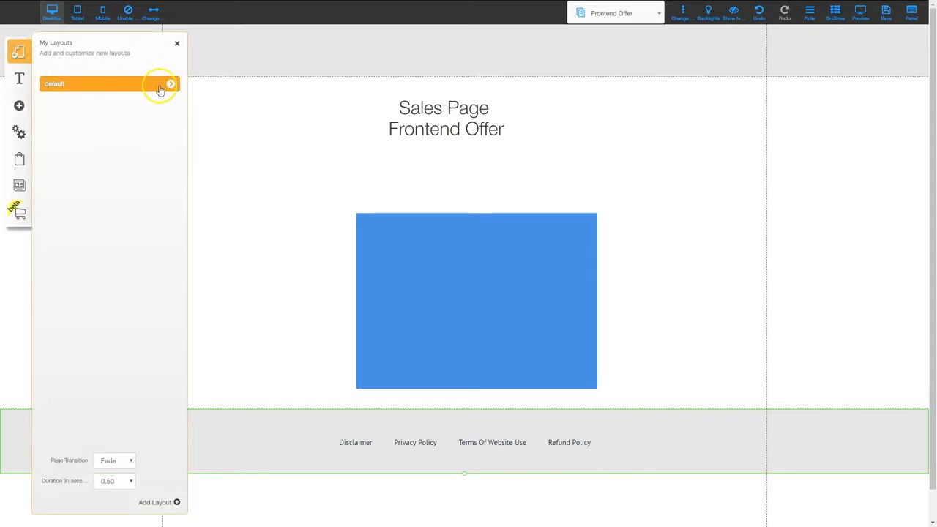
click(169, 84)
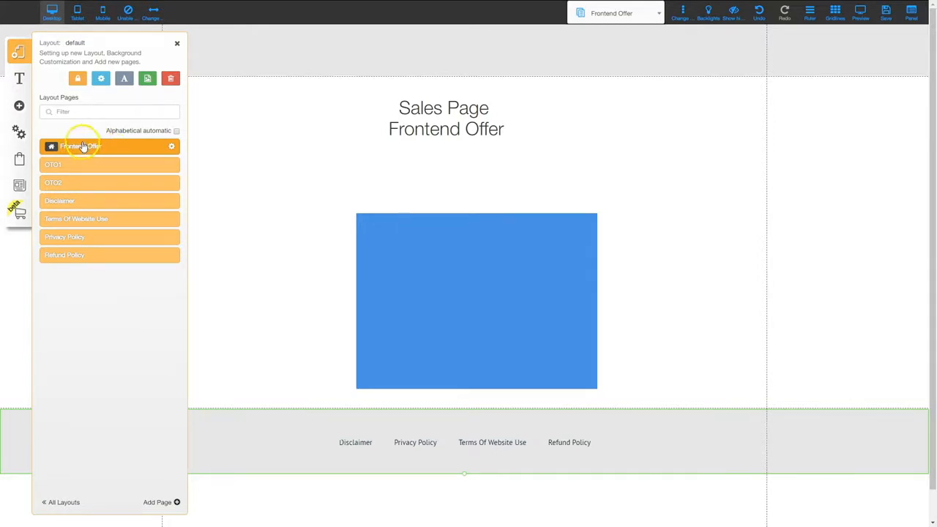
click(172, 149)
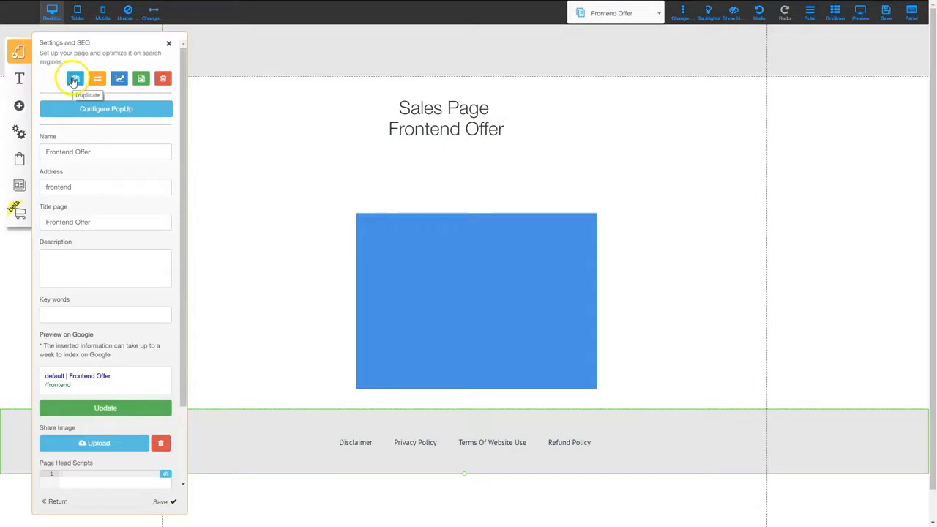
click(73, 79)
click(513, 292)
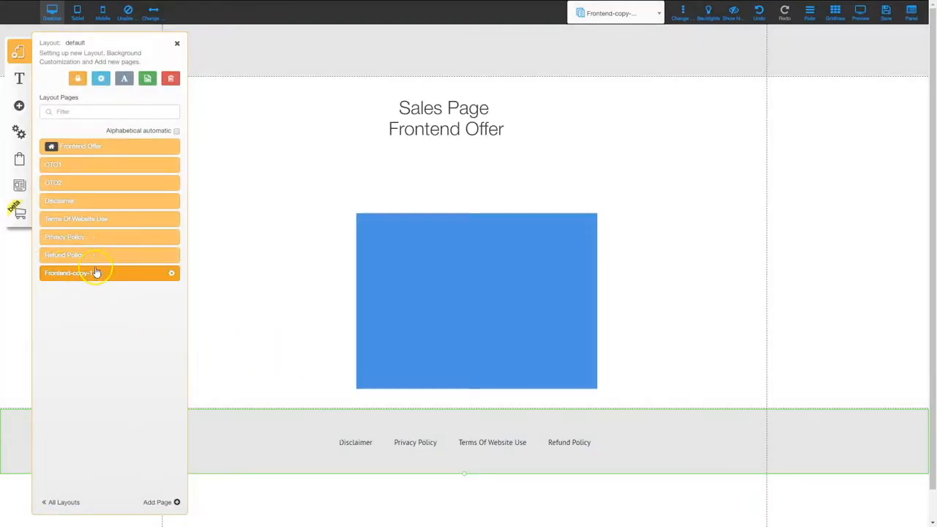
Name the copied page Support with page title Support and save its settings
click(171, 274)
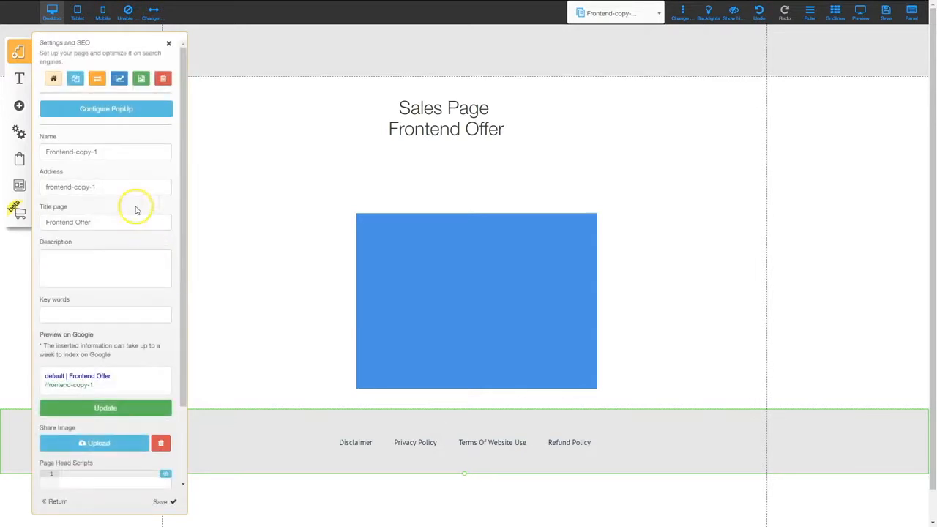
triple_click(117, 153)
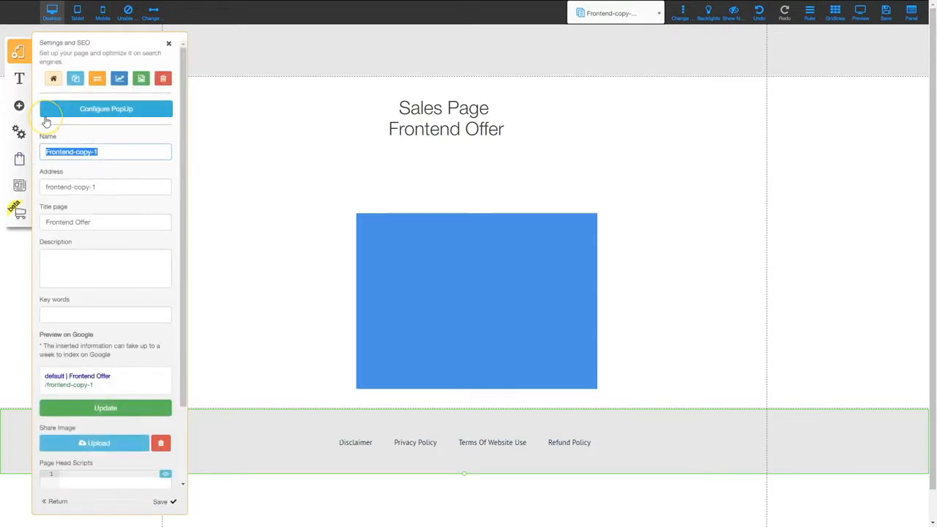
text(Support)
key(Tab)
key(Tab)
text(Support)
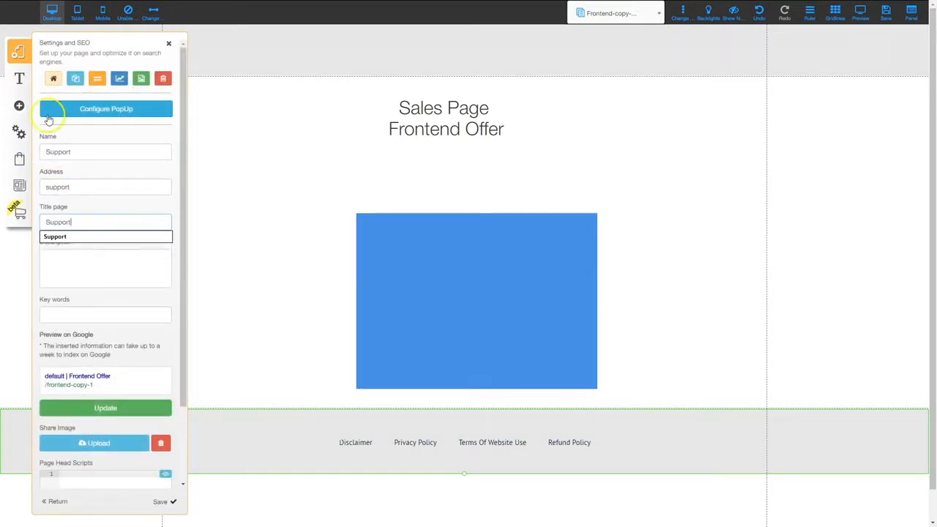
click(159, 504)
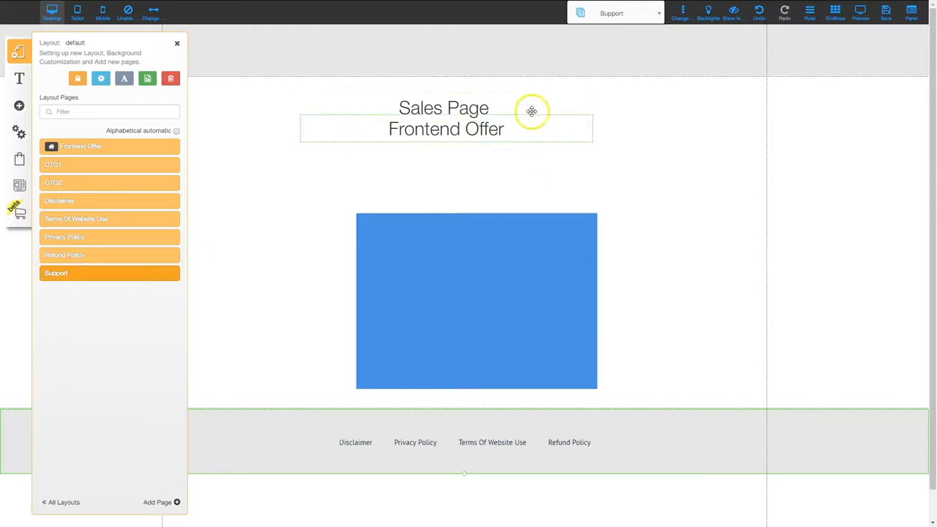
Change the Sales Page heading to 'Support Page'
double_click(425, 103)
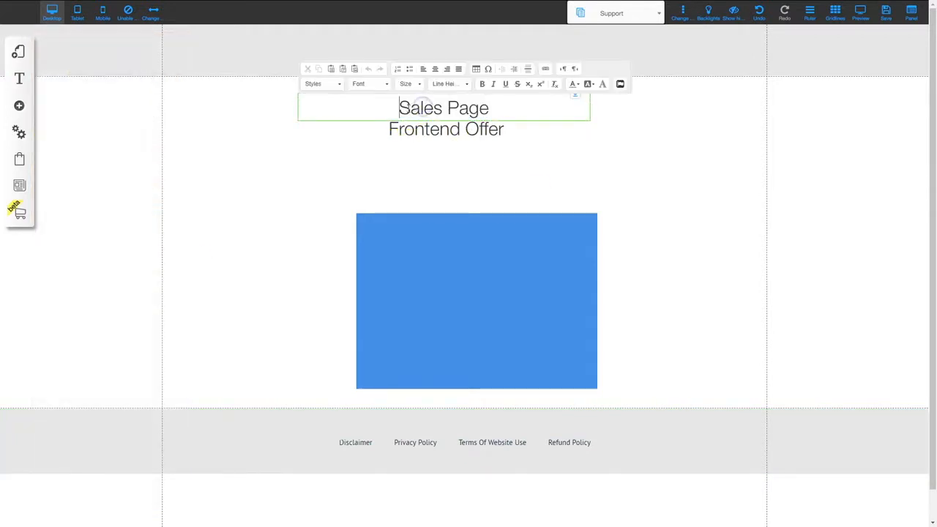
drag(399, 108, 489, 108)
text(Su)
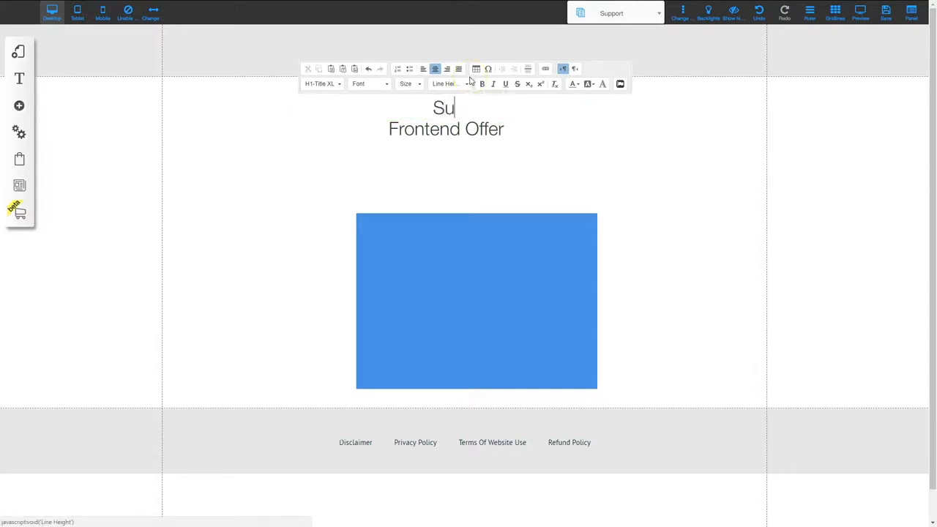
text(pport Page)
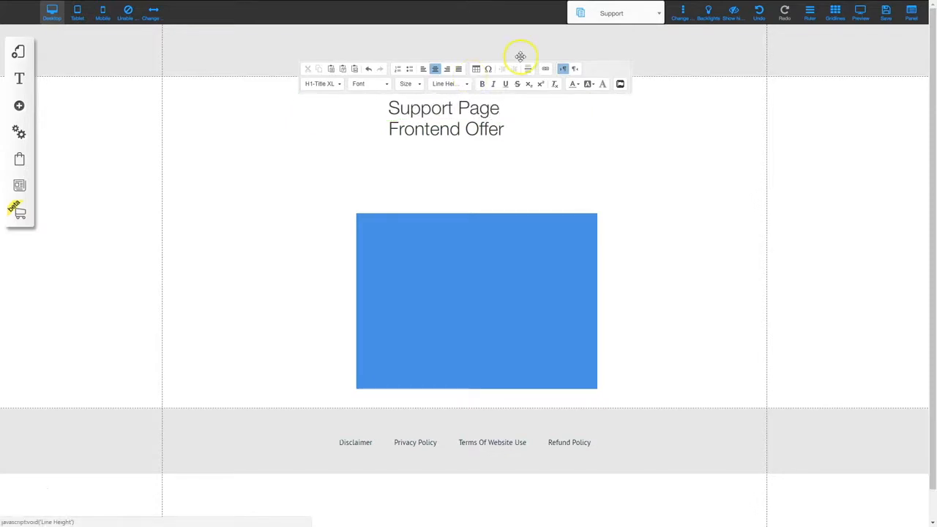
click(498, 127)
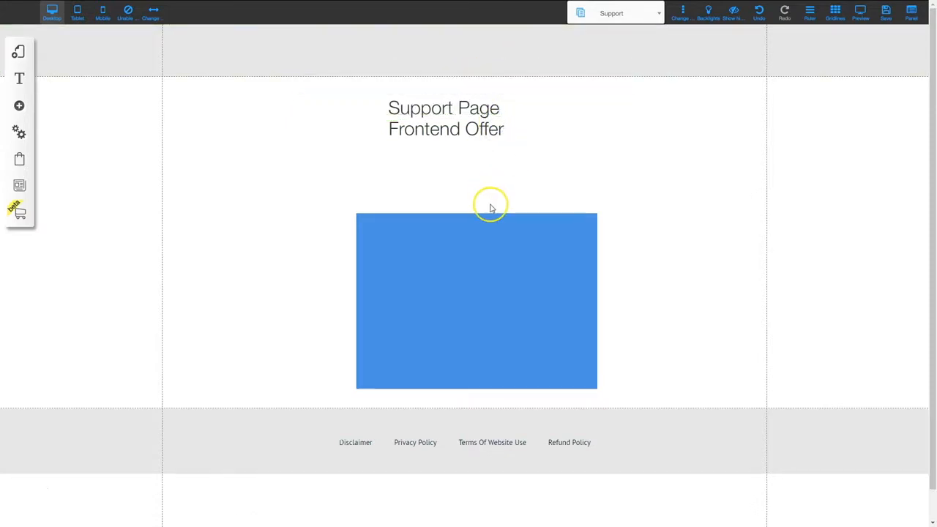
Delete the Frontend Offer text line and the blue box
click(502, 125)
key(Delete)
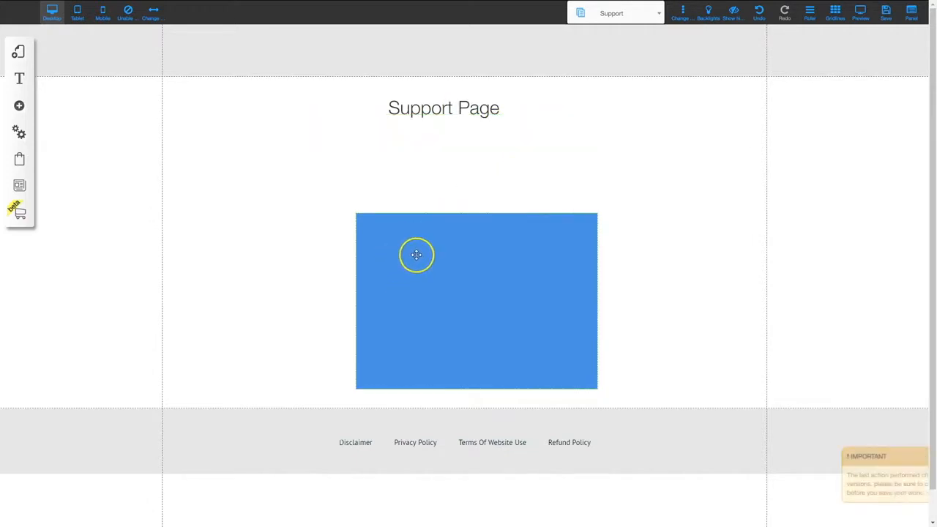
click(462, 281)
key(Delete)
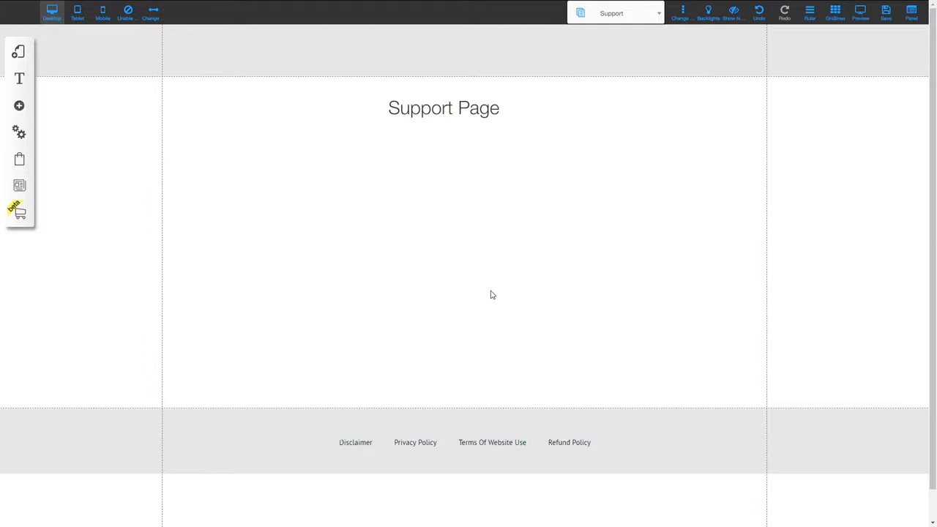
Add the contact form with name, email and message fields and a dark Send button
click(19, 106)
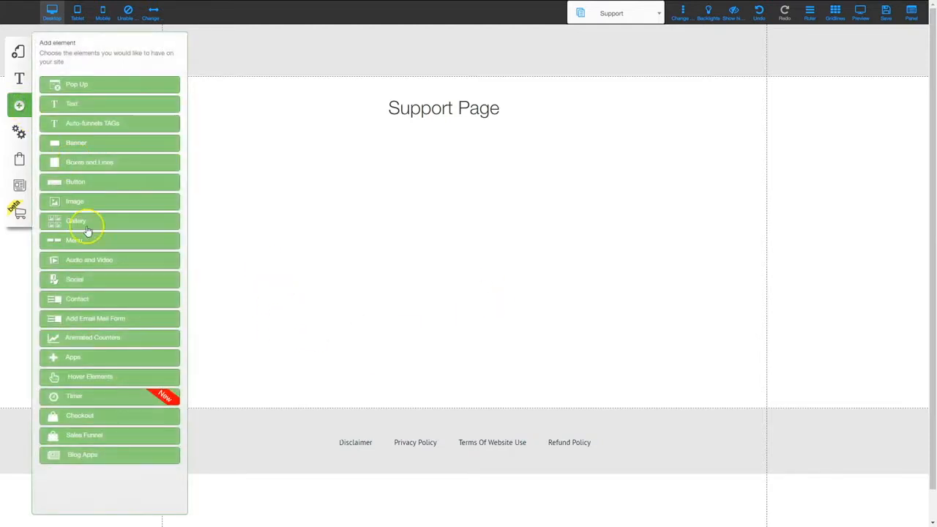
click(77, 298)
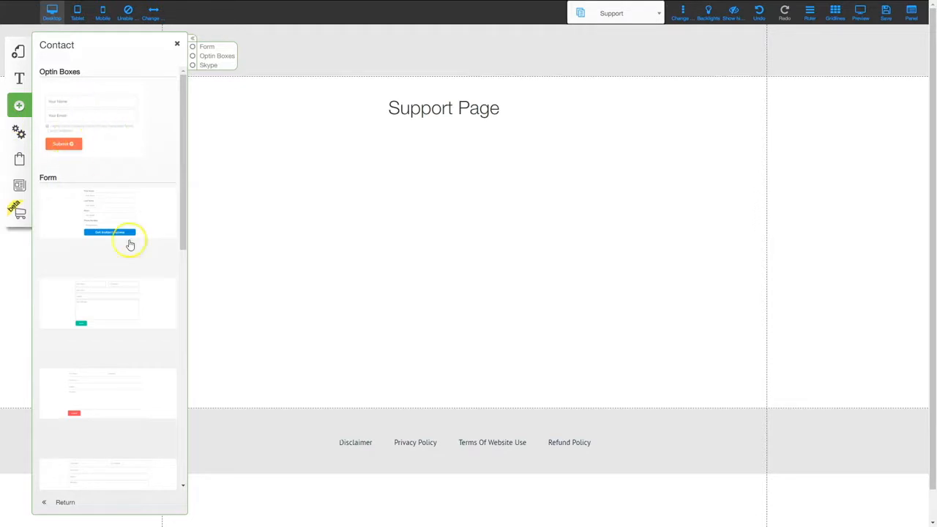
scroll(132, 362, down, 6)
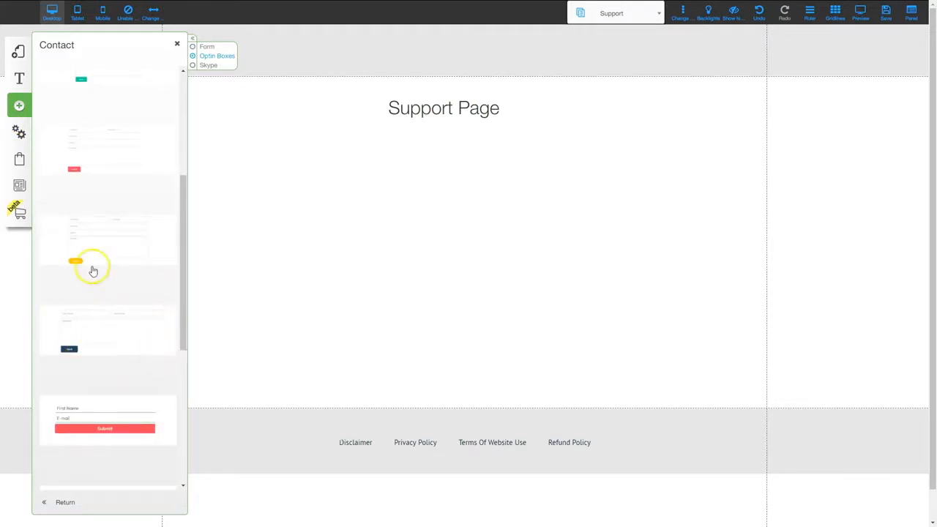
click(98, 320)
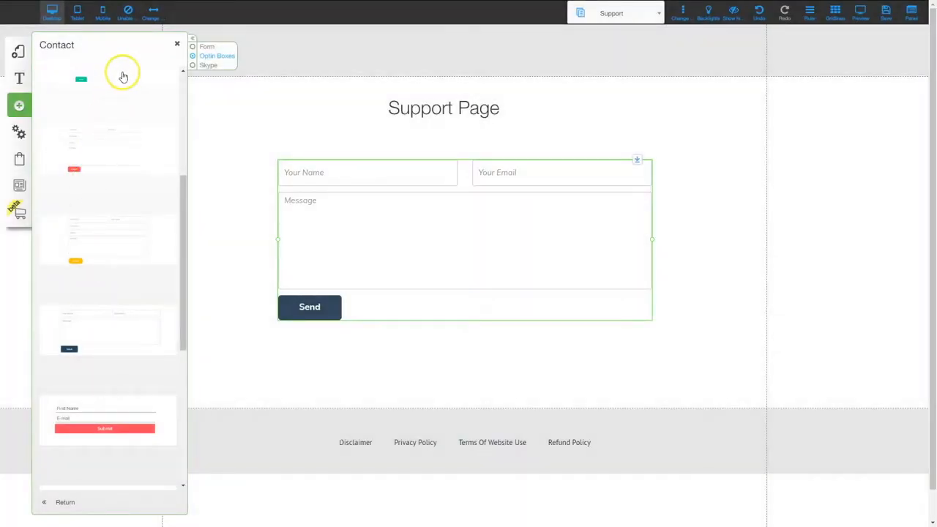
click(176, 44)
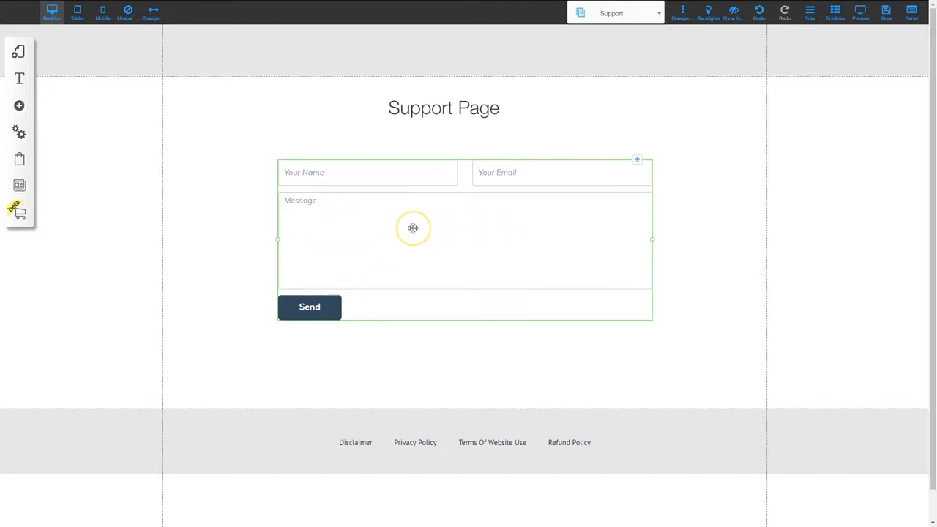
click(320, 303)
Set the form's recipient to the support email address and subject 'Support Message from Training Video'
right_click(438, 215)
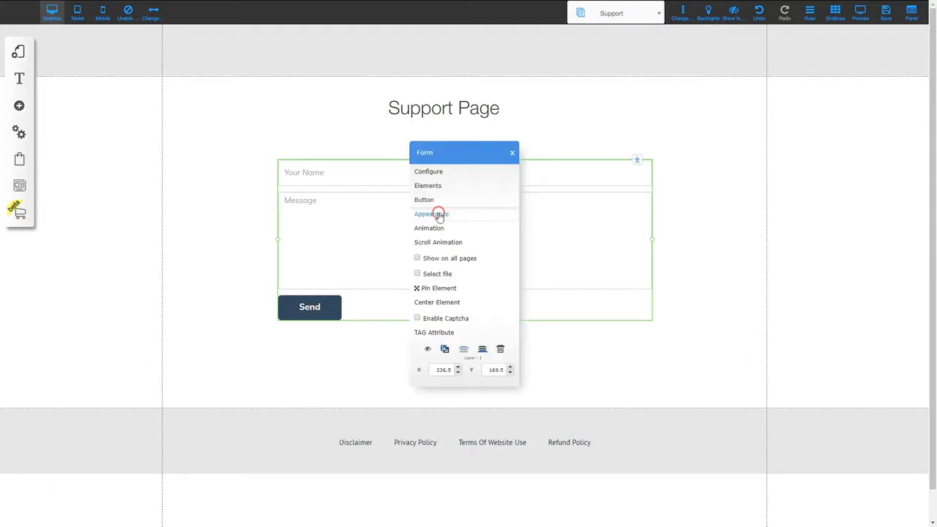
click(429, 172)
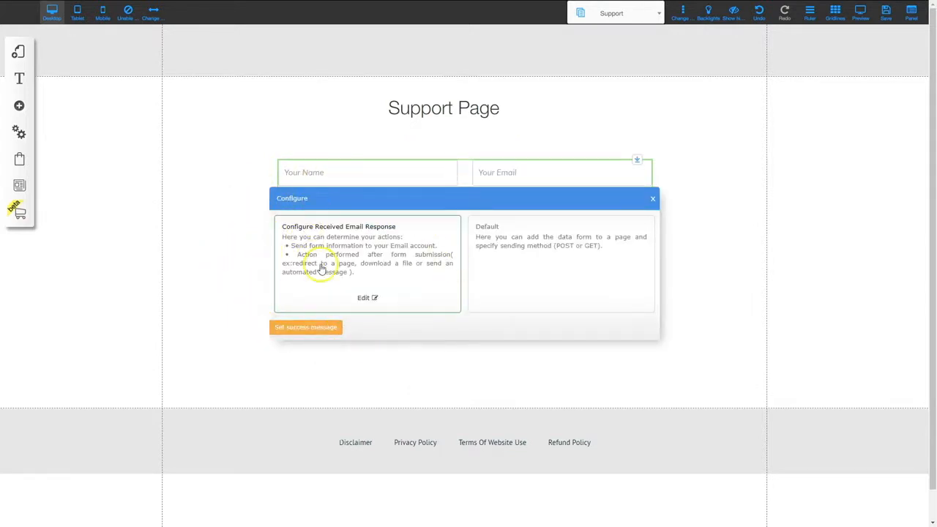
click(364, 300)
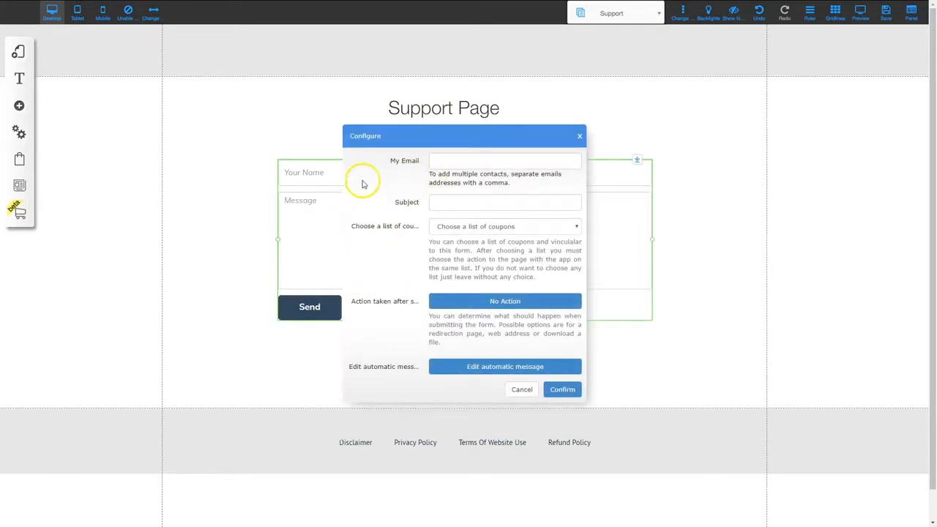
click(440, 161)
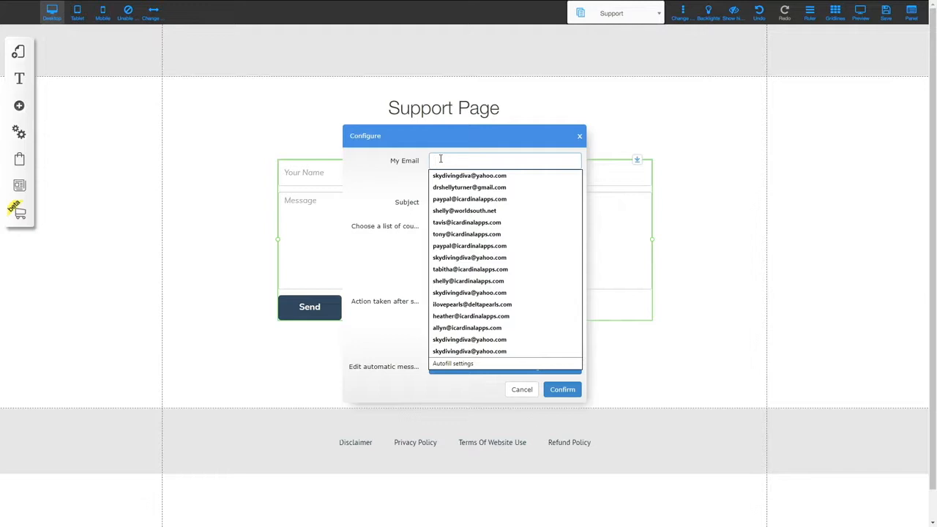
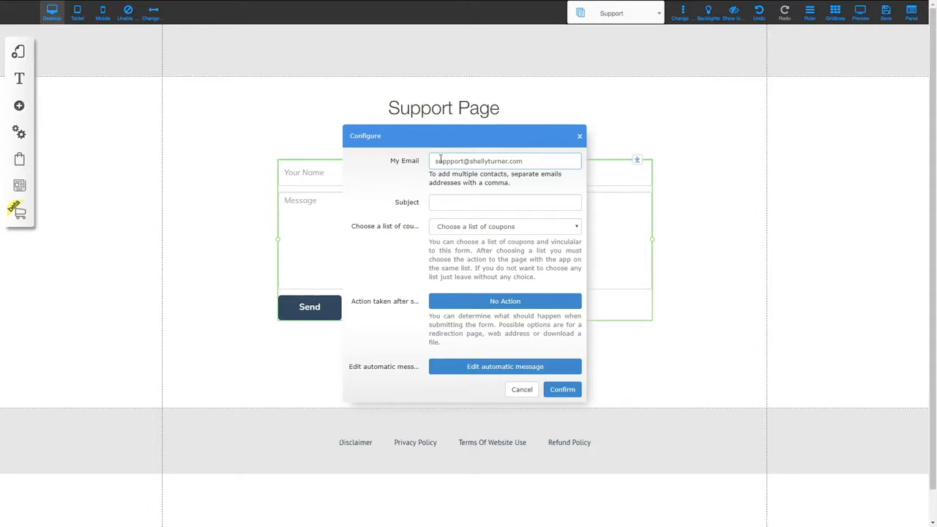
click(453, 202)
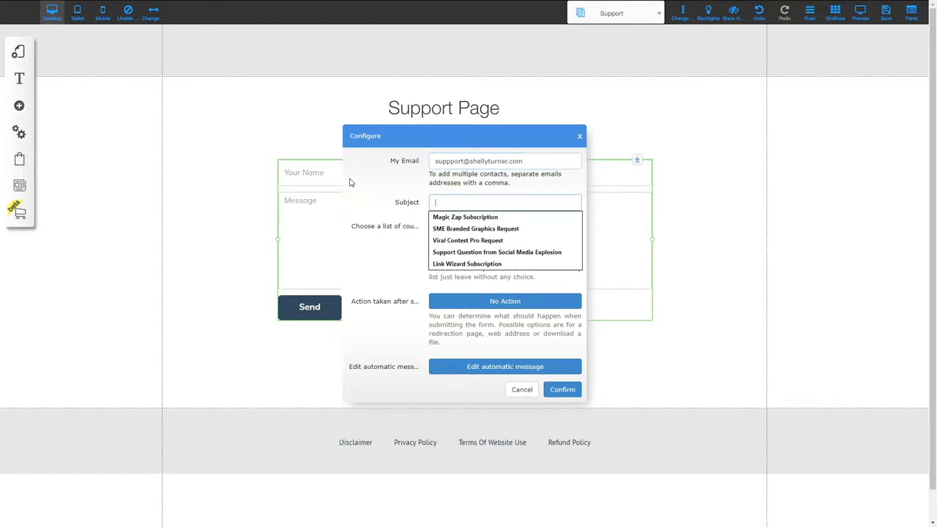
text(Support Message from Training Video)
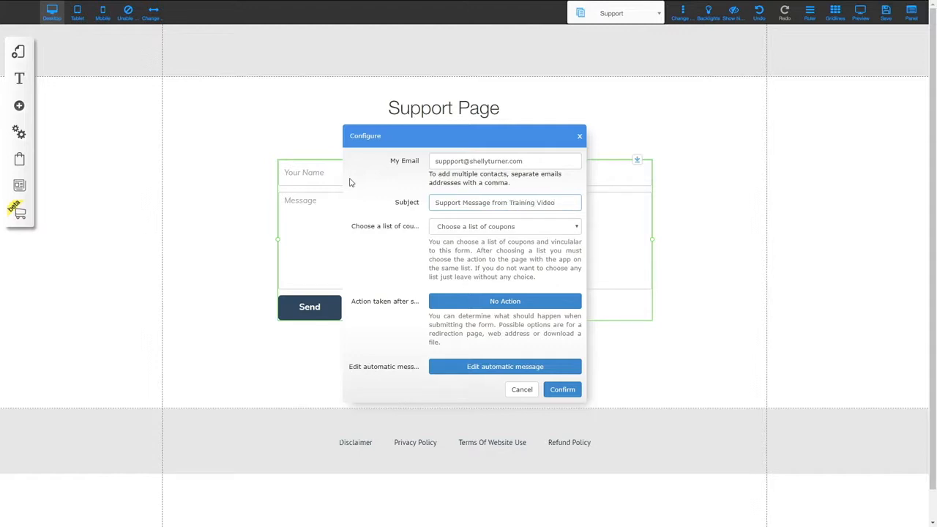
click(376, 184)
Check the after-submission action options without changing them, and confirm the email settings
click(469, 303)
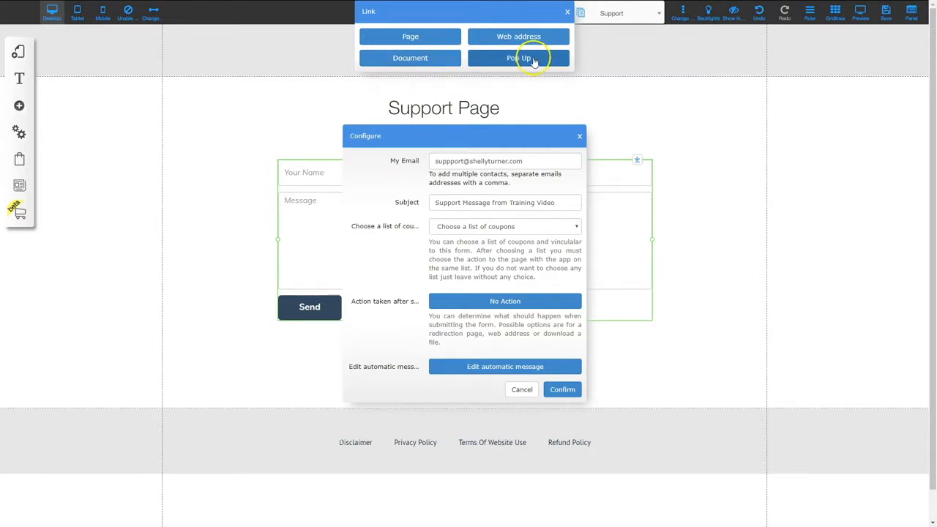
click(567, 12)
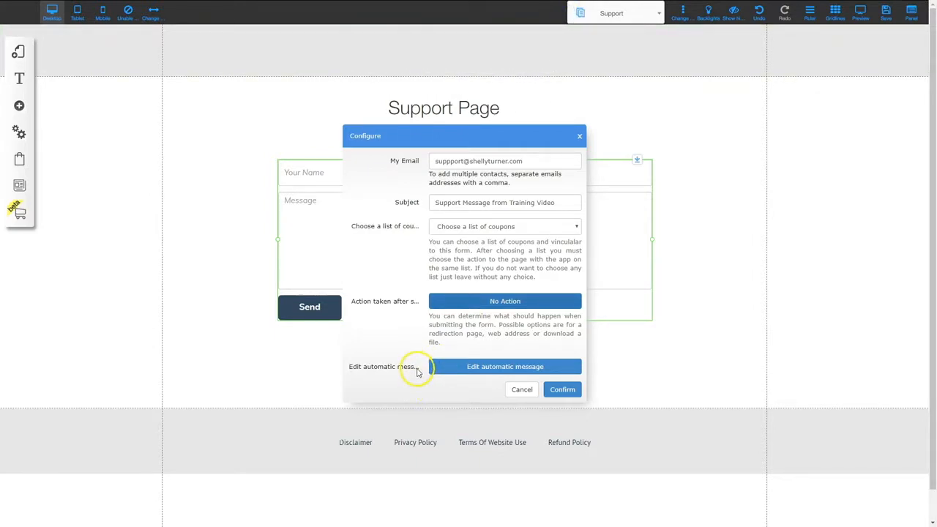
click(566, 389)
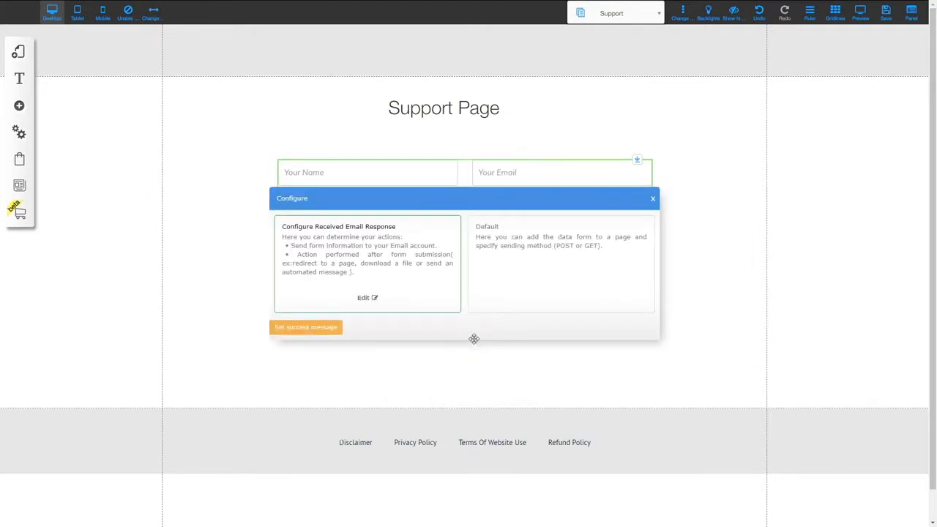
Set the form's success message to promise a reply within 24 hours, then close the form settings
click(387, 330)
click(296, 329)
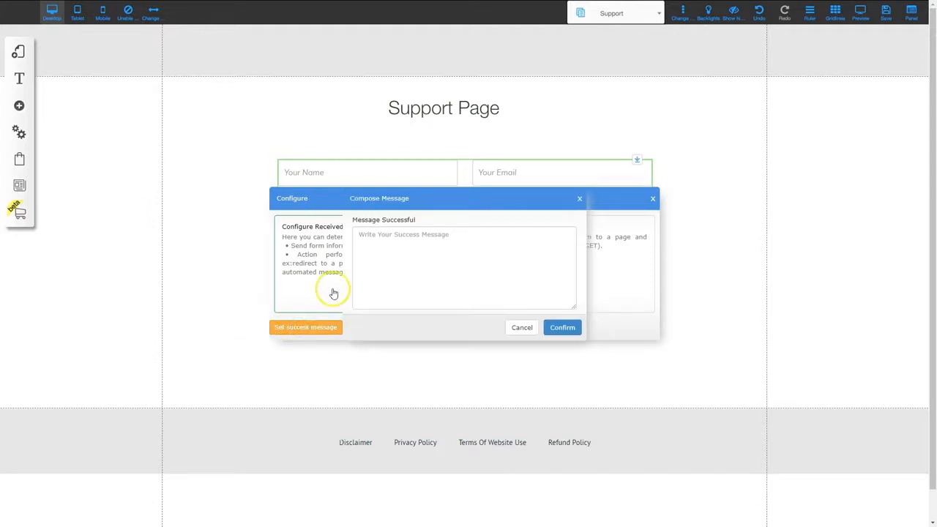
click(373, 235)
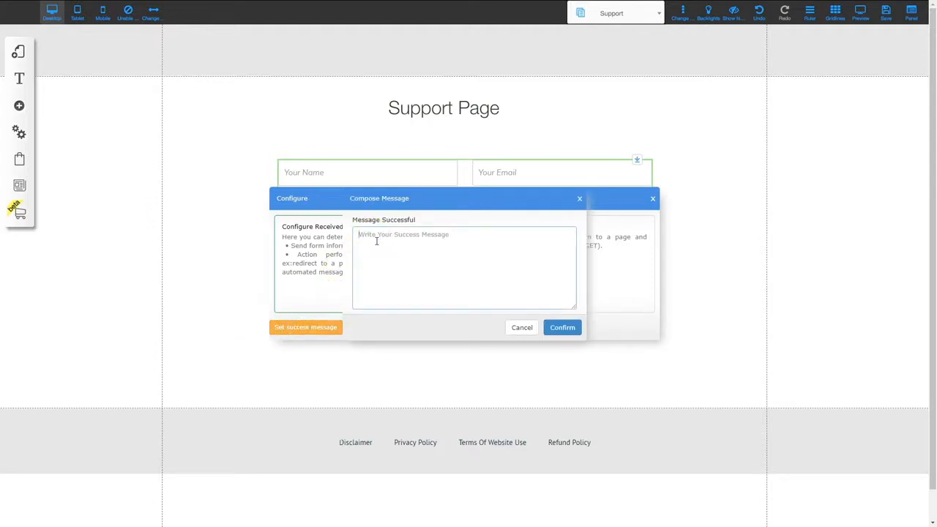
text(Thank you for submitting your support request.  We will get back to you within 24 hours.)
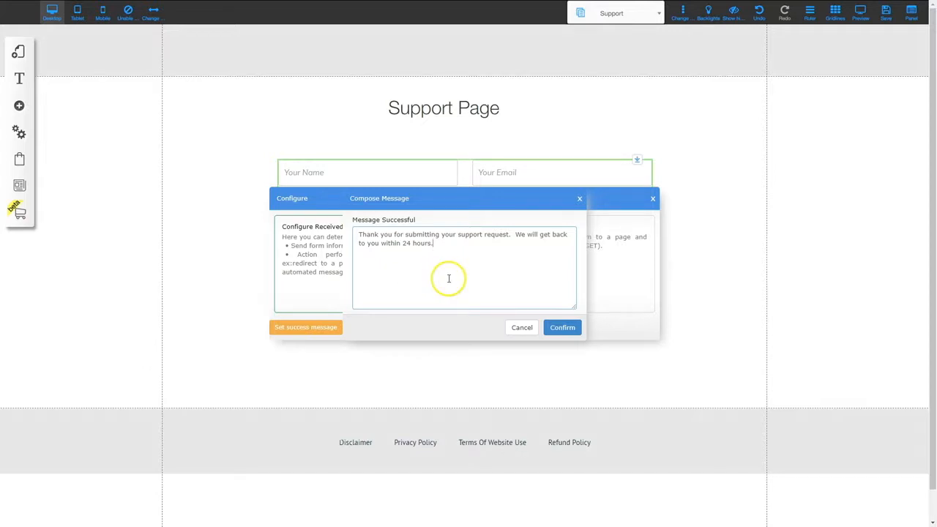
click(562, 328)
click(563, 329)
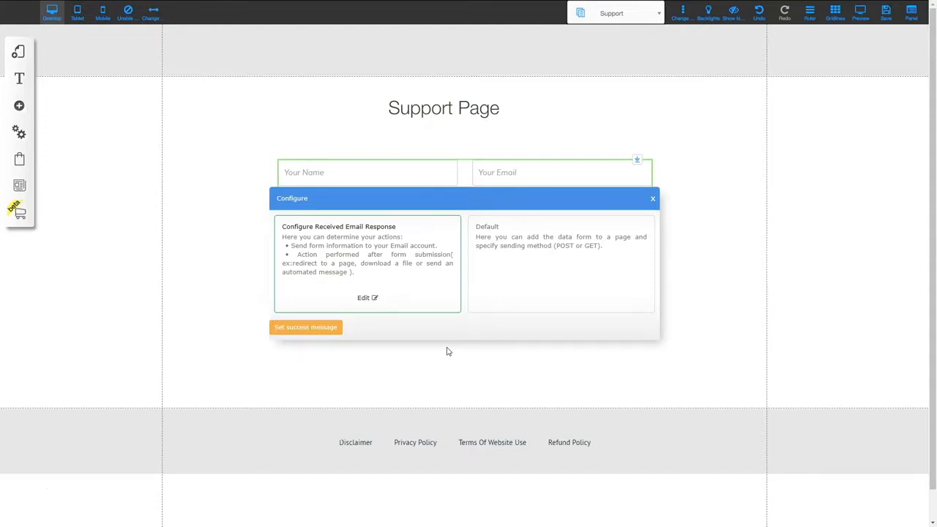
click(653, 199)
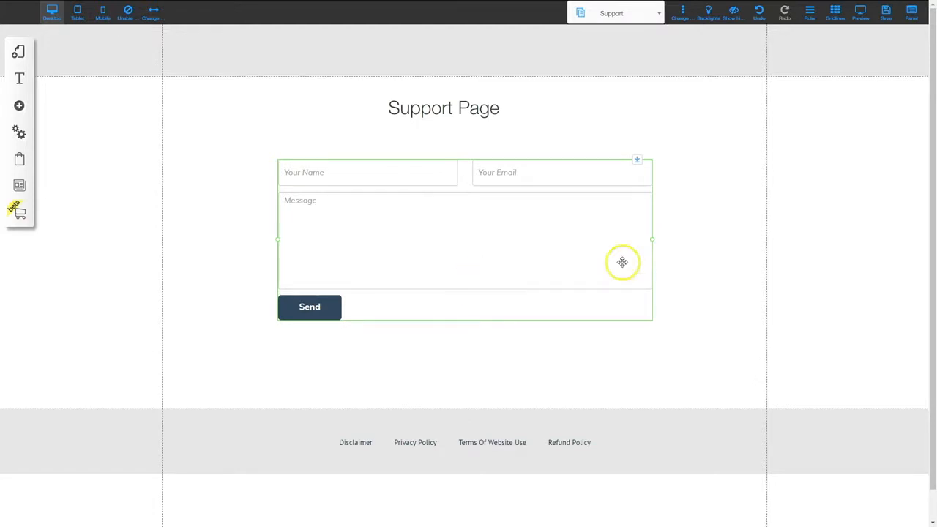
Save the Support page and its form changes to the site, dismissing the saved notice
click(886, 14)
click(586, 362)
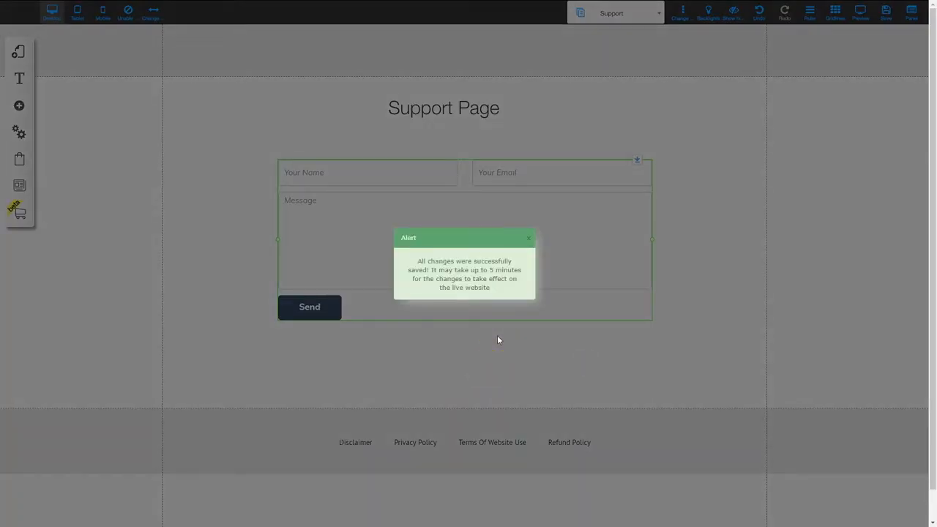
click(532, 240)
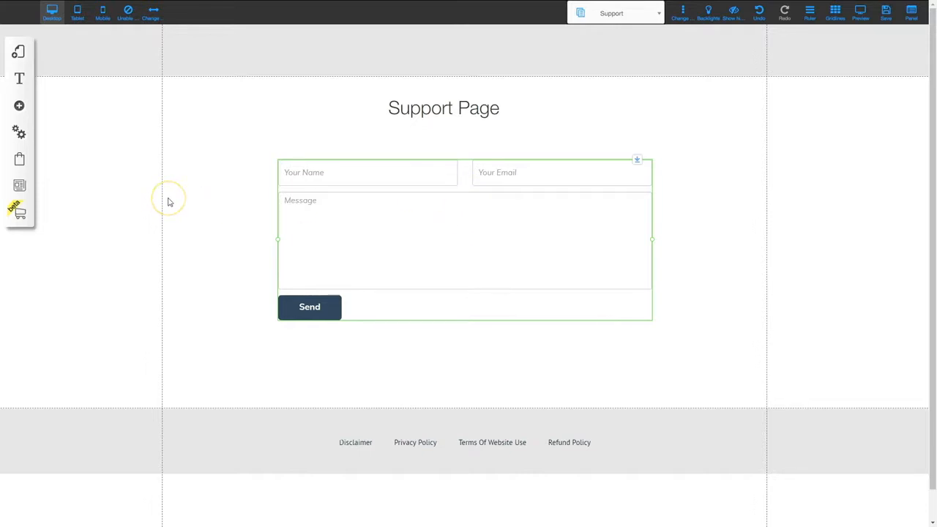
Duplicate the Support page in the default layout
click(19, 52)
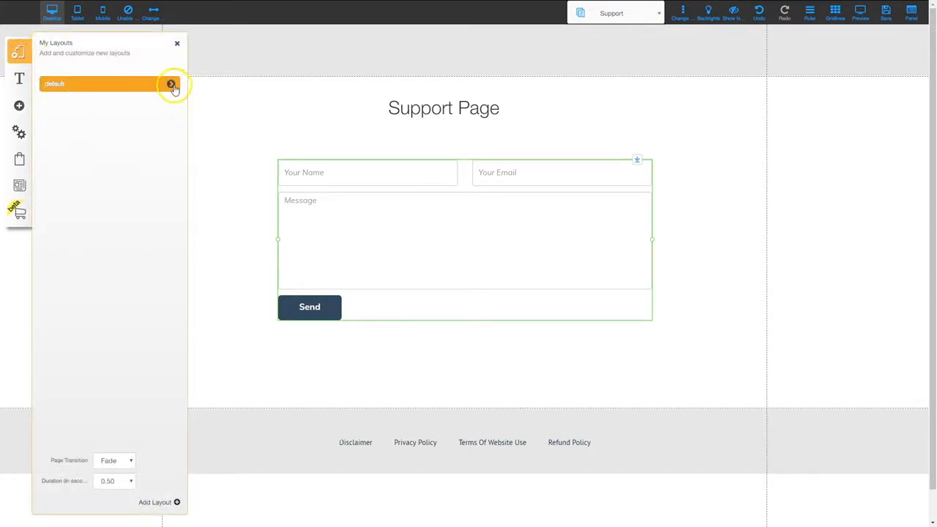
click(172, 85)
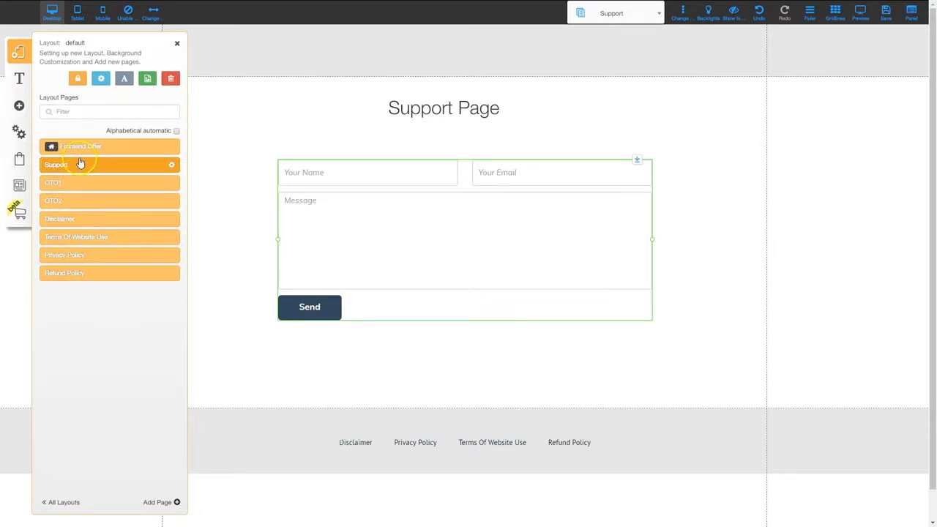
click(172, 168)
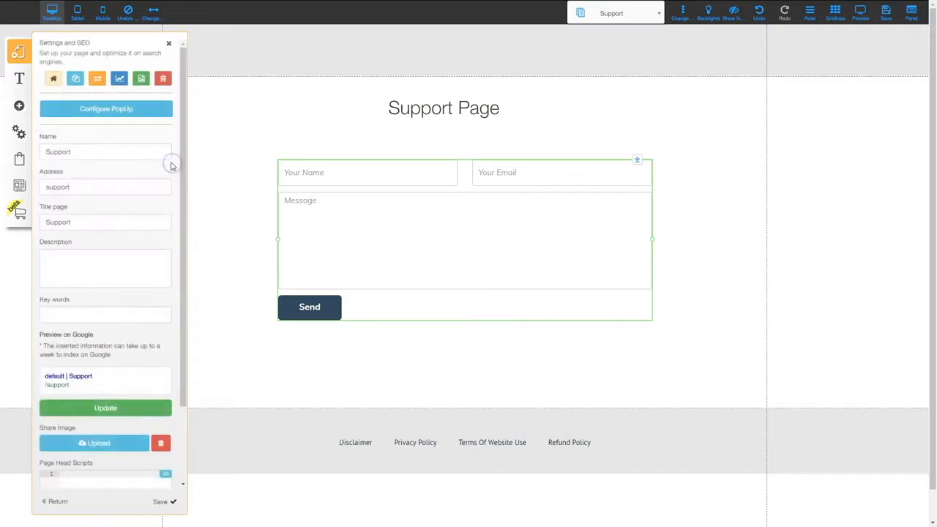
click(76, 78)
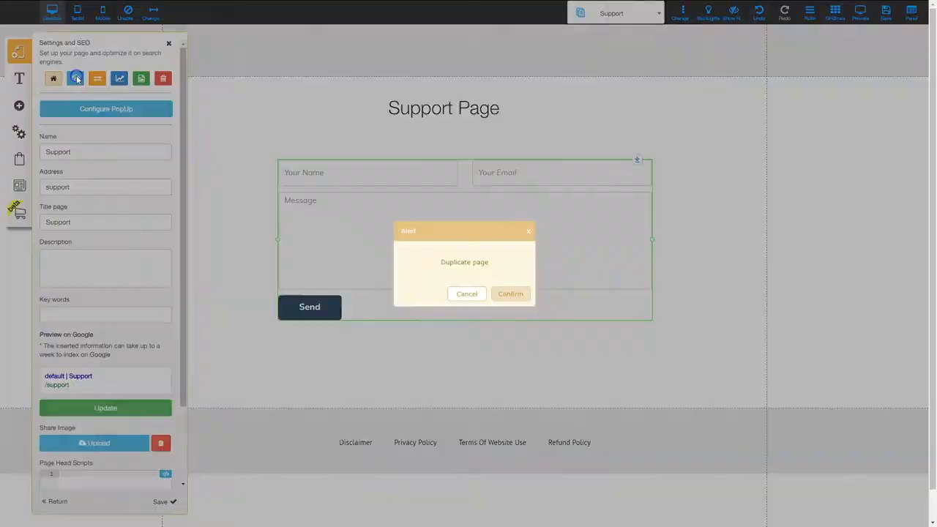
click(513, 294)
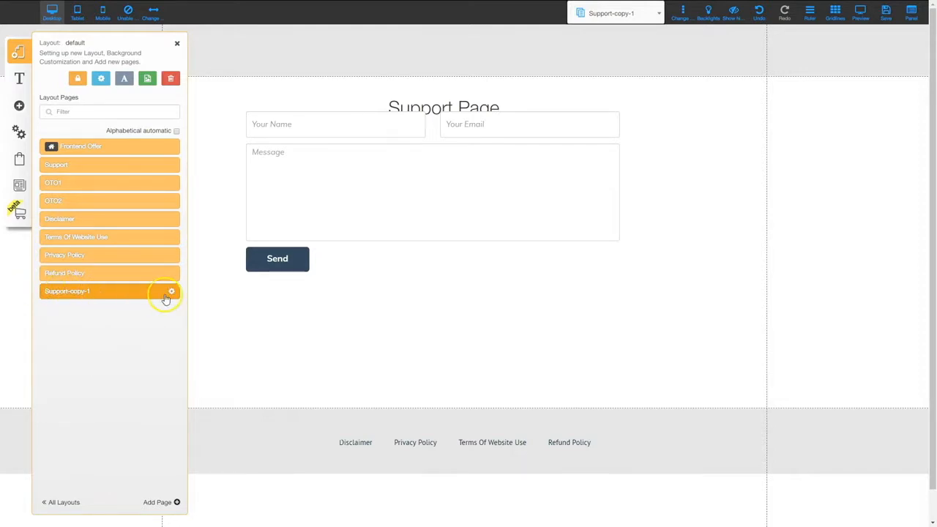
Rename the copy to Affiliate with address 'affiliate' and title 'Affiliate', and save
click(172, 294)
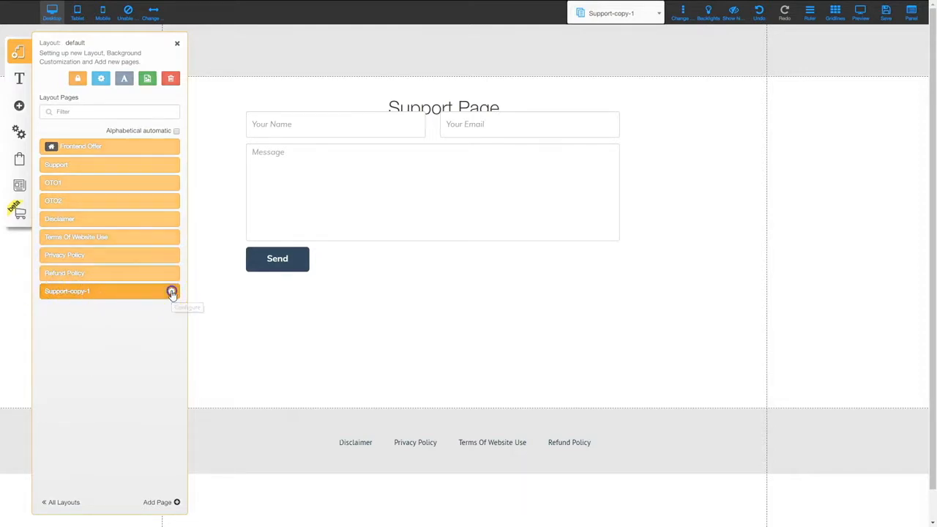
drag(102, 151, 17, 141)
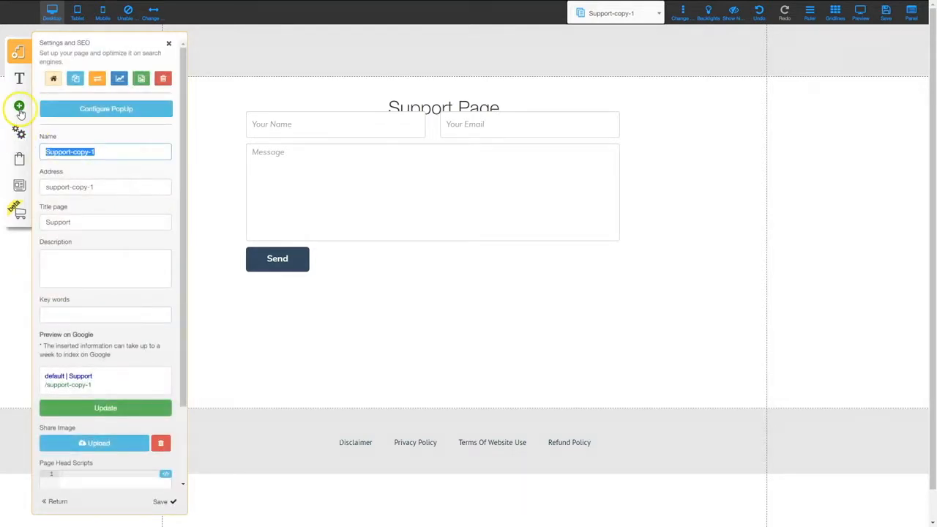
text(Affiliate)
key(Tab)
text(affiliate)
key(Tab)
text(Affiliate)
key(Tab)
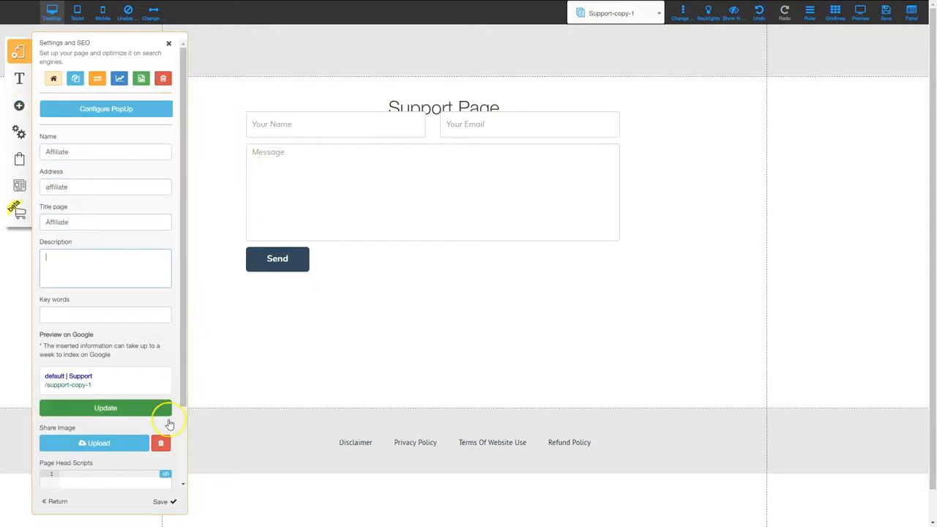
click(161, 505)
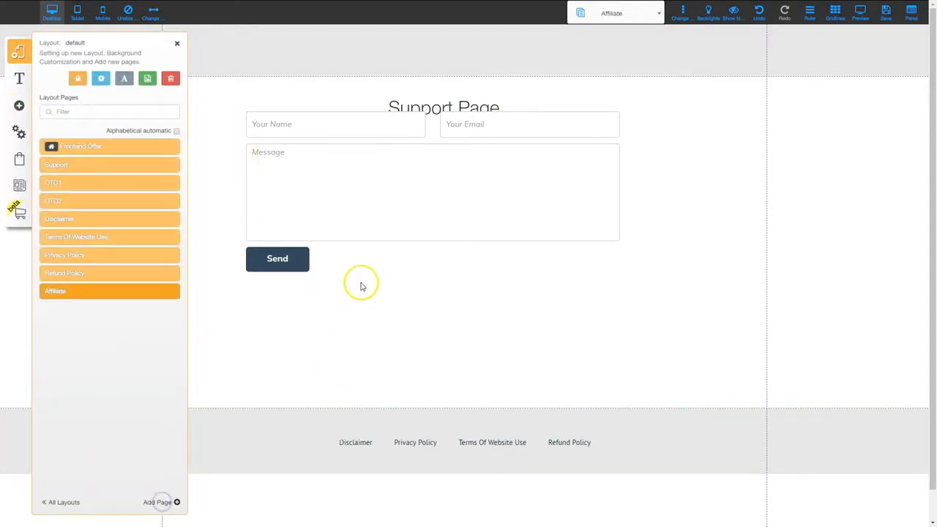
Change the page heading from 'Support Page' to 'Affiliate Page'
double_click(423, 108)
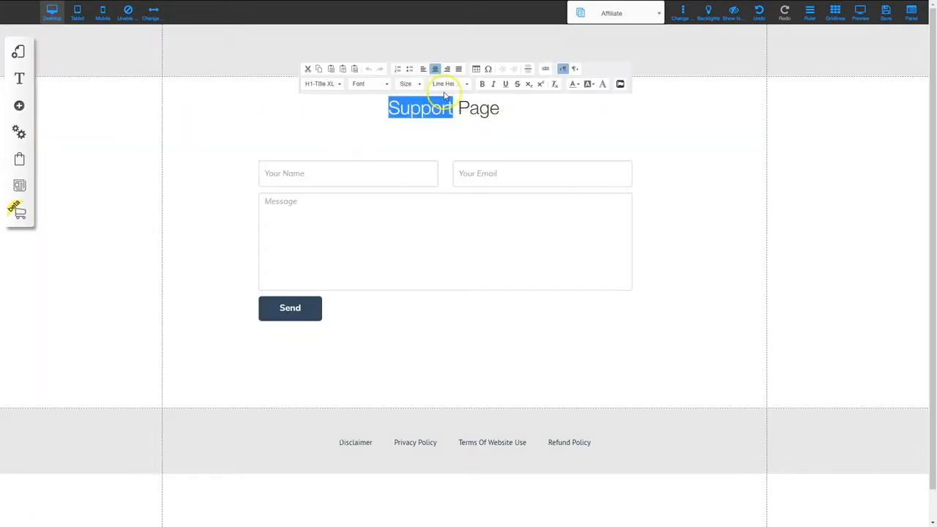
text(Affiliate)
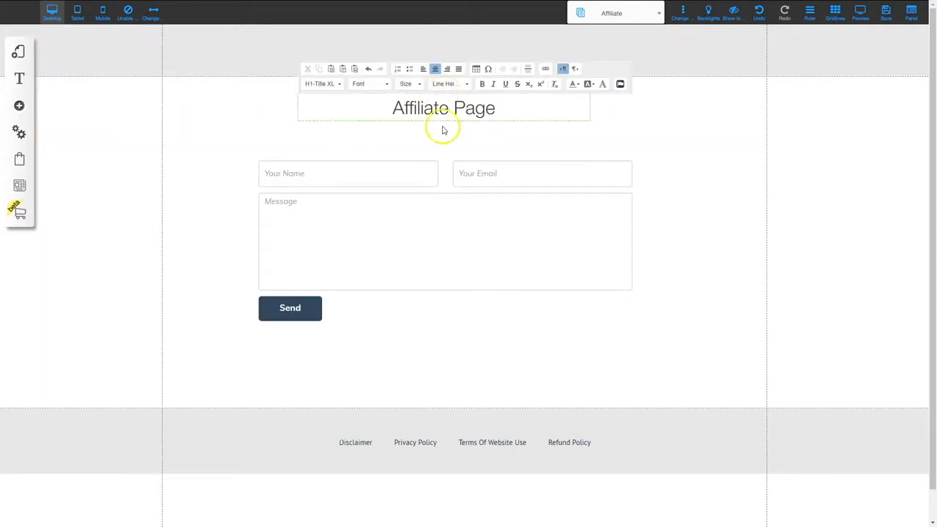
click(435, 207)
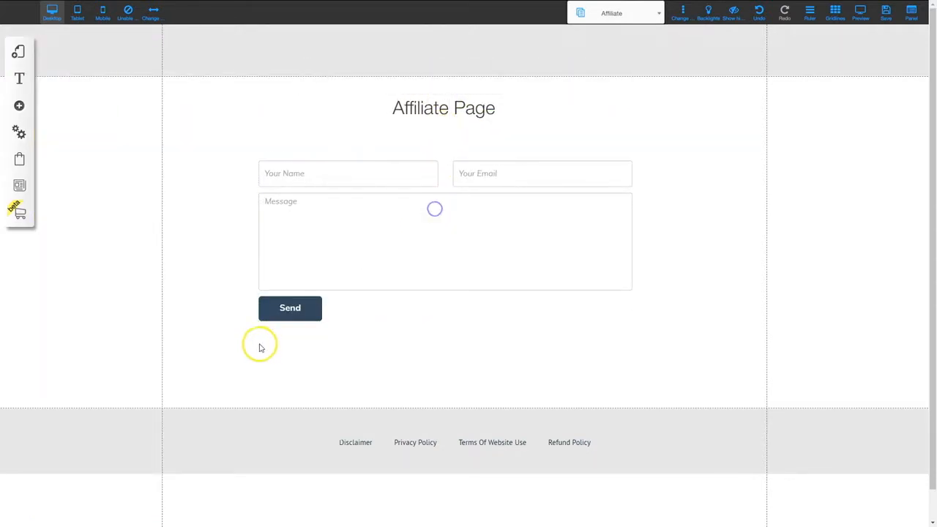
Delete the copied contact form from the Affiliate page
click(276, 242)
key(Delete)
click(489, 104)
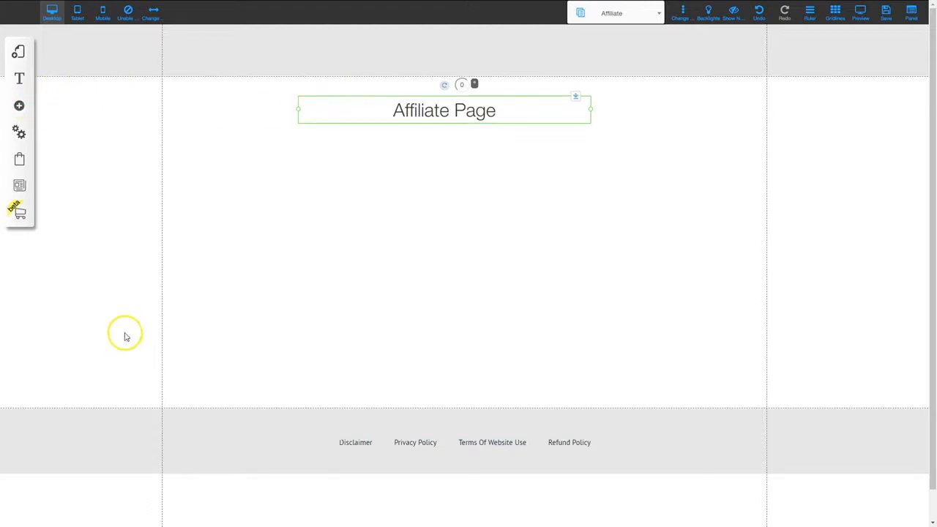
Add a left-aligned 'Commission Structure' heading copied from the page title
key(ctrl+v)
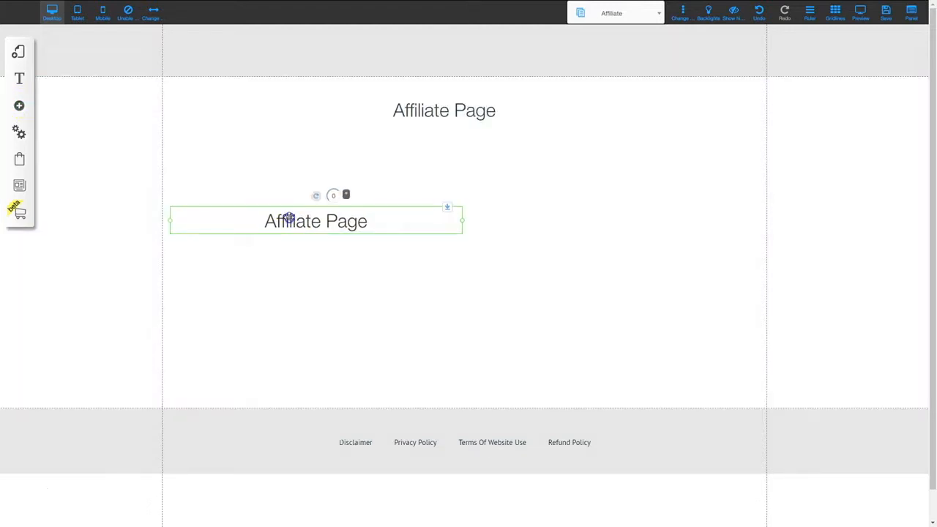
click(278, 219)
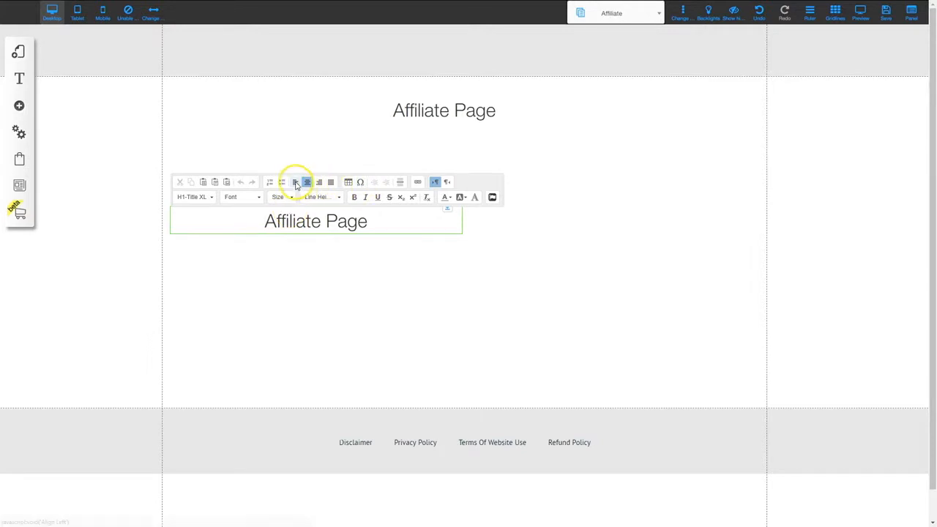
click(296, 183)
triple_click(229, 220)
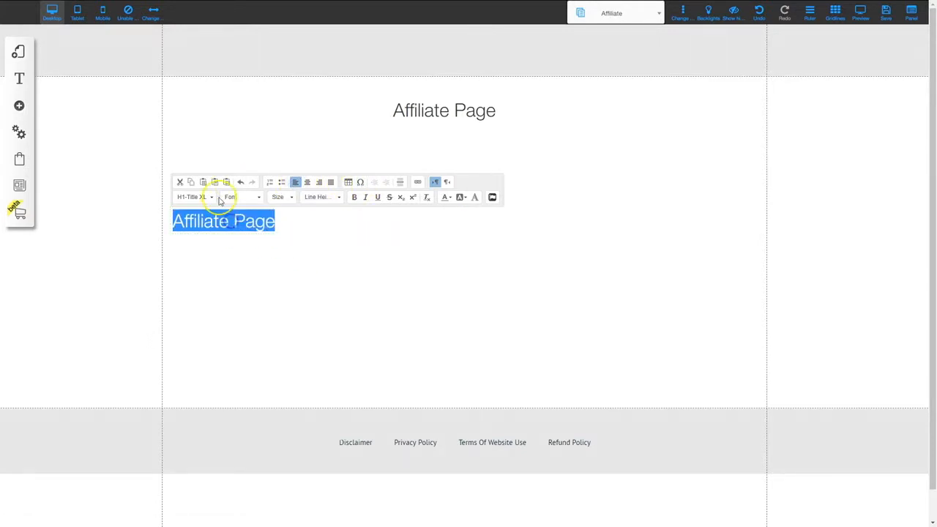
text(C)
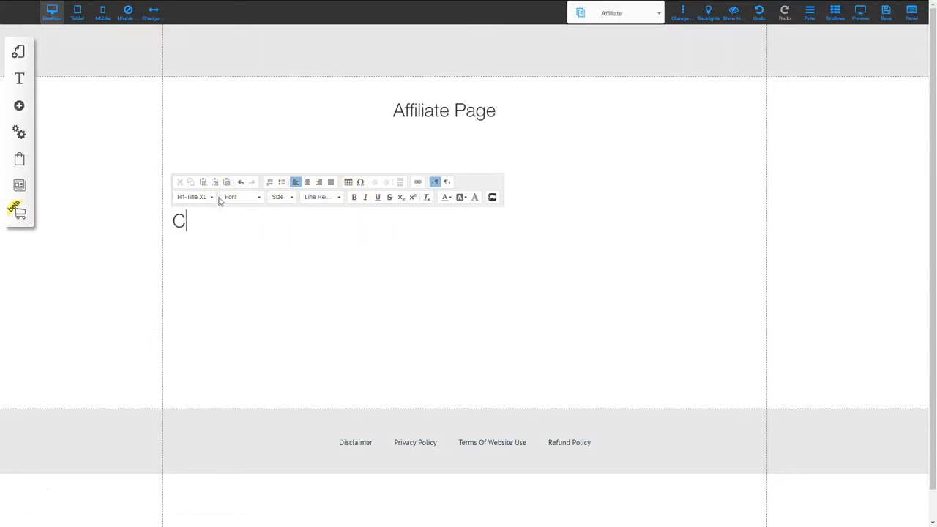
text(ommission Structure)
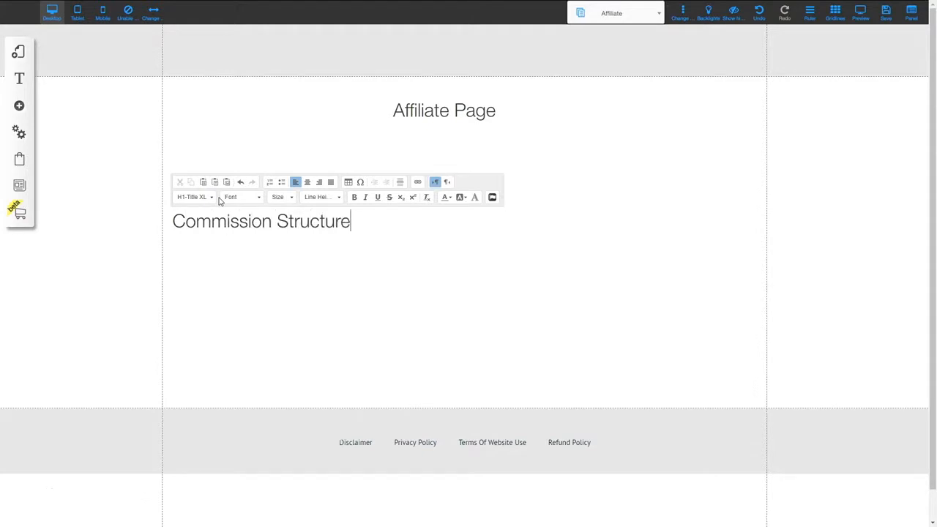
click(326, 308)
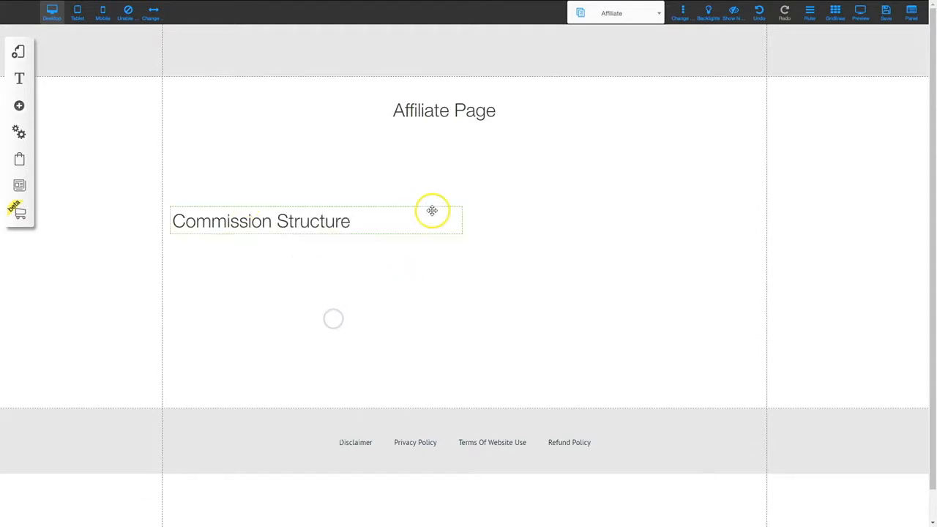
drag(308, 218, 289, 308)
click(235, 368)
Add a 'Banners and Graphics' heading below Commission Structure
key(ctrl+v)
double_click(230, 315)
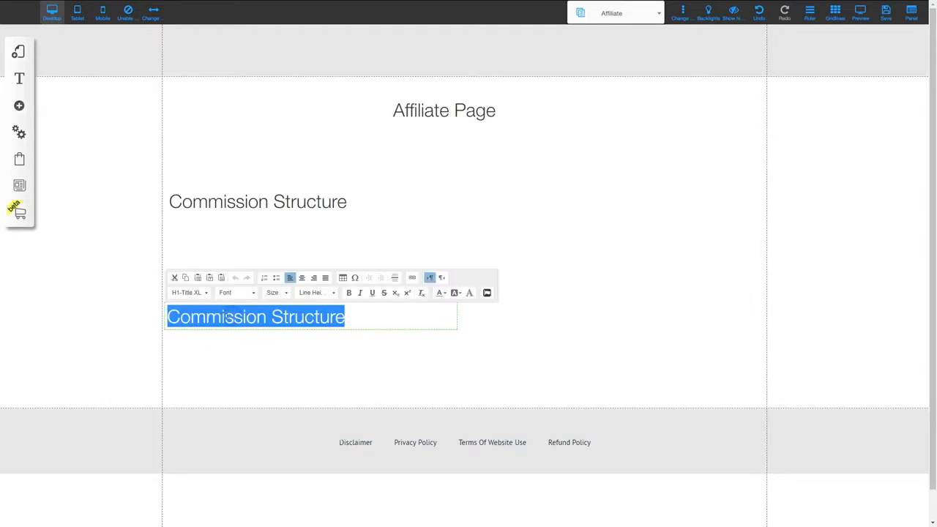
text(Banners and Grap)
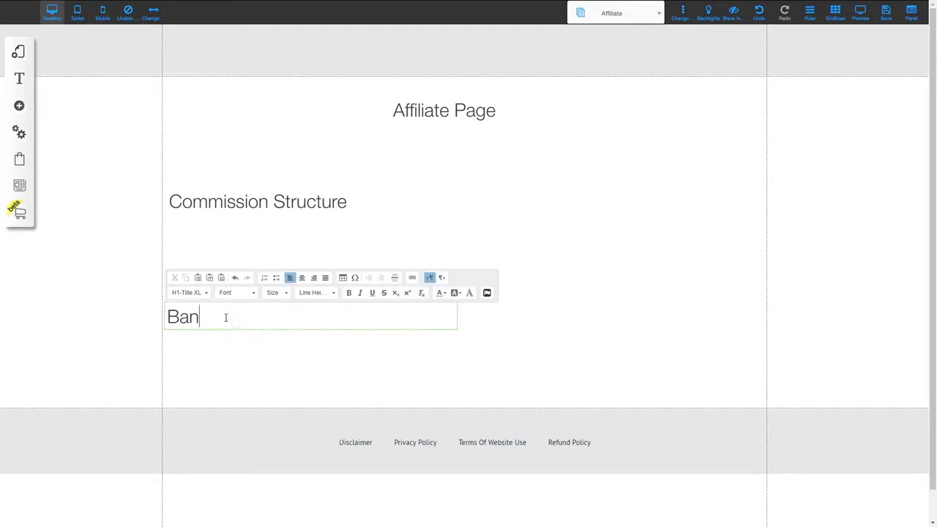
text(hics)
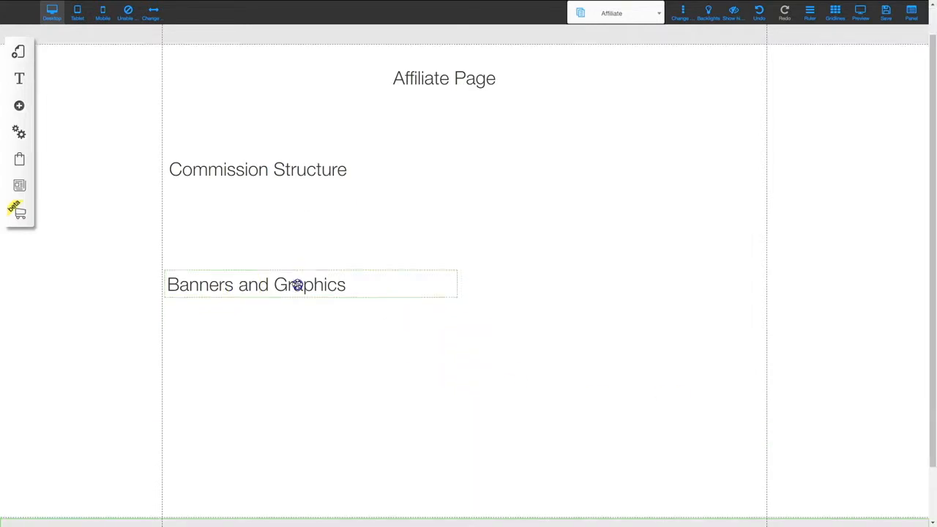
click(298, 284)
Add an 'Email Swipes' heading below Banners and Graphics
key(ctrl+v)
drag(300, 282, 285, 399)
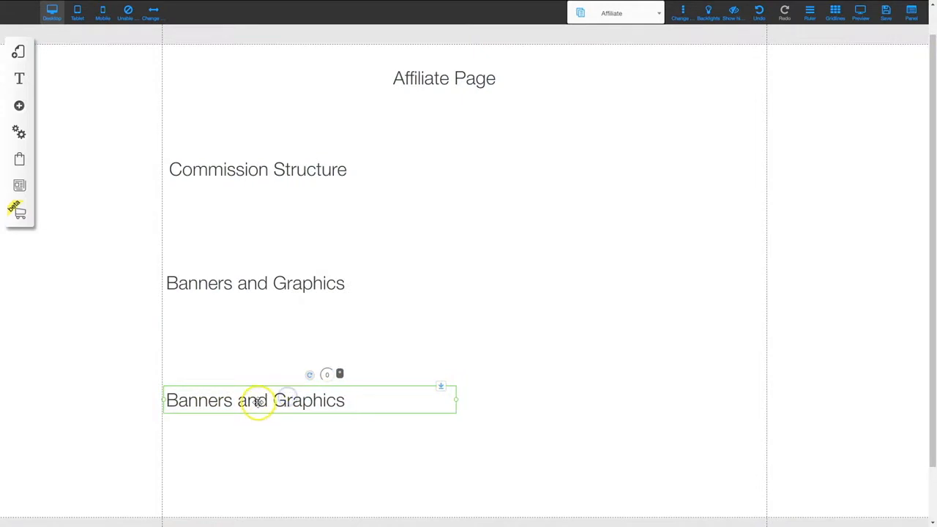
double_click(259, 400)
text(Email Swipes)
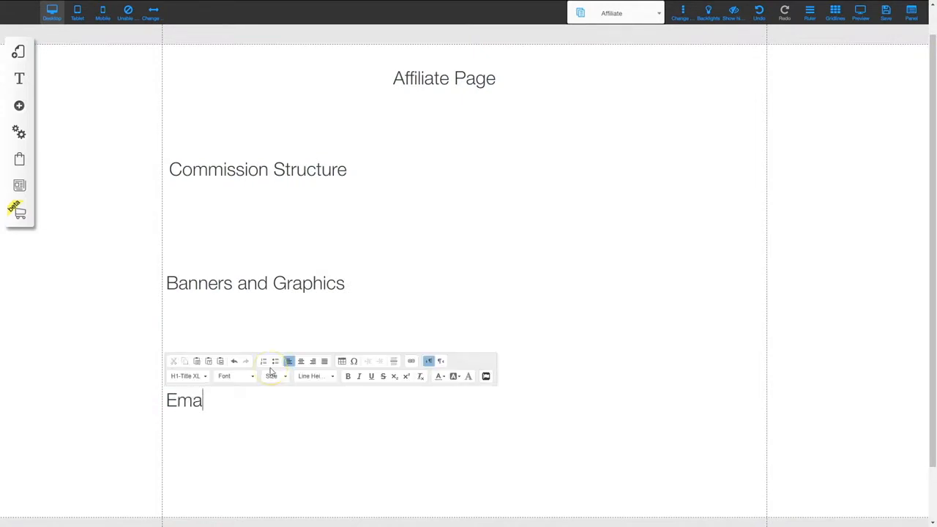
click(699, 404)
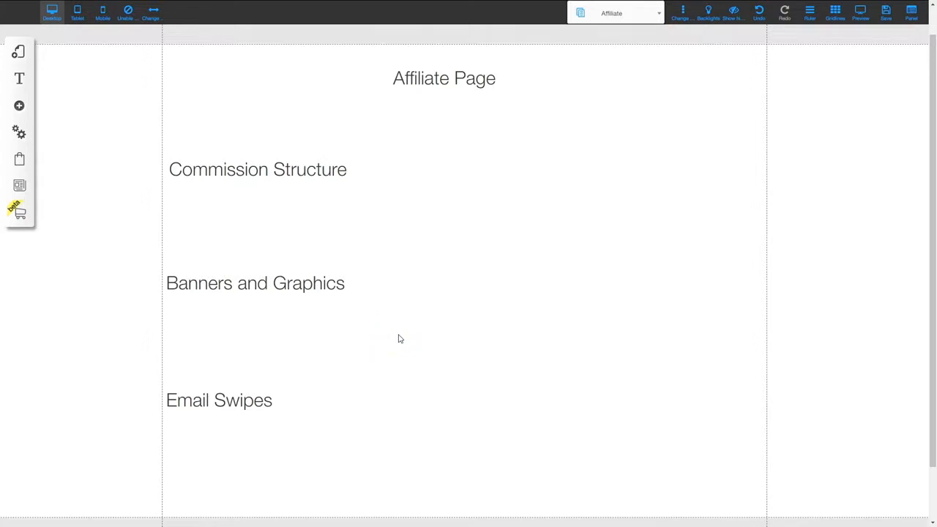
Save the Affiliate page with its three section headings and dismiss the confirmation
scroll(387, 339, down, 2)
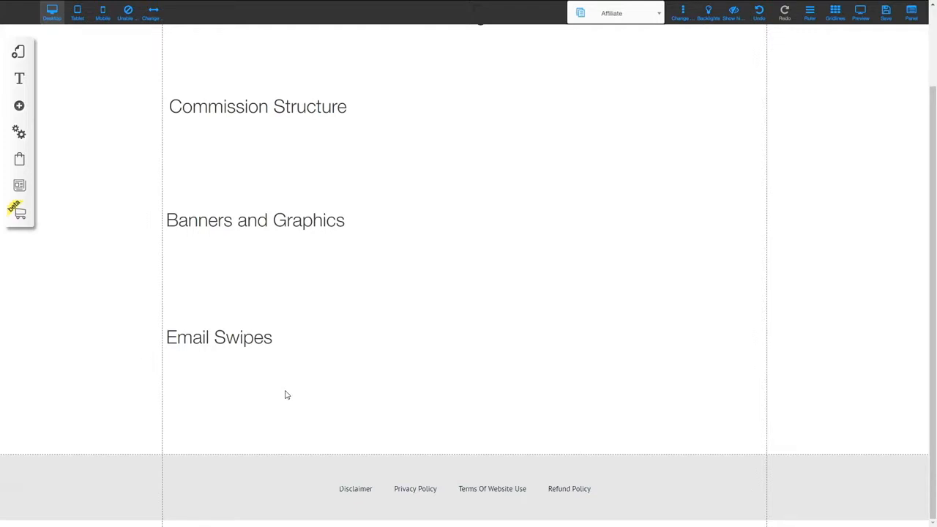
scroll(322, 384, up, 3)
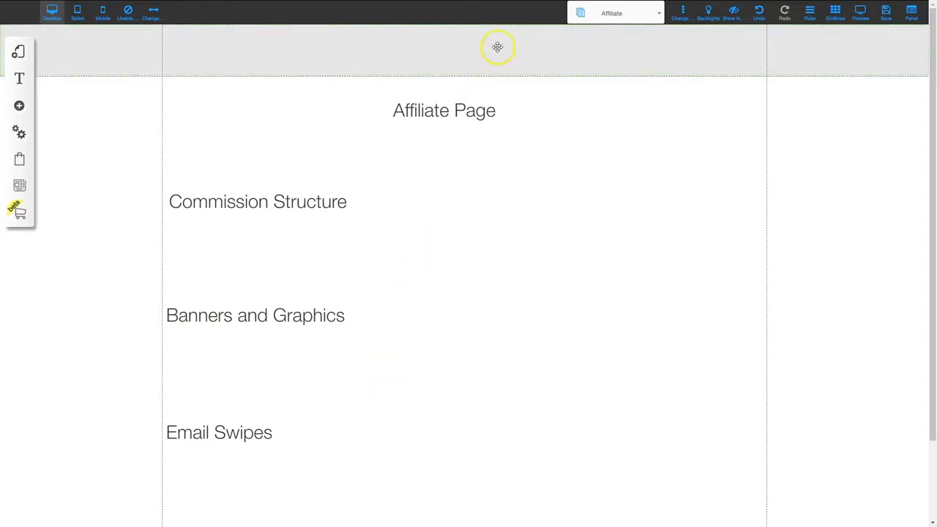
click(884, 13)
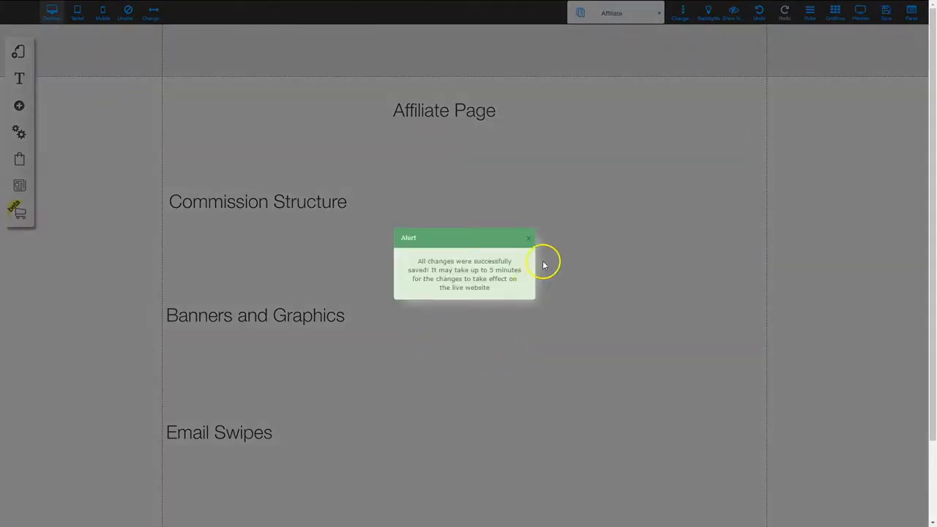
click(530, 239)
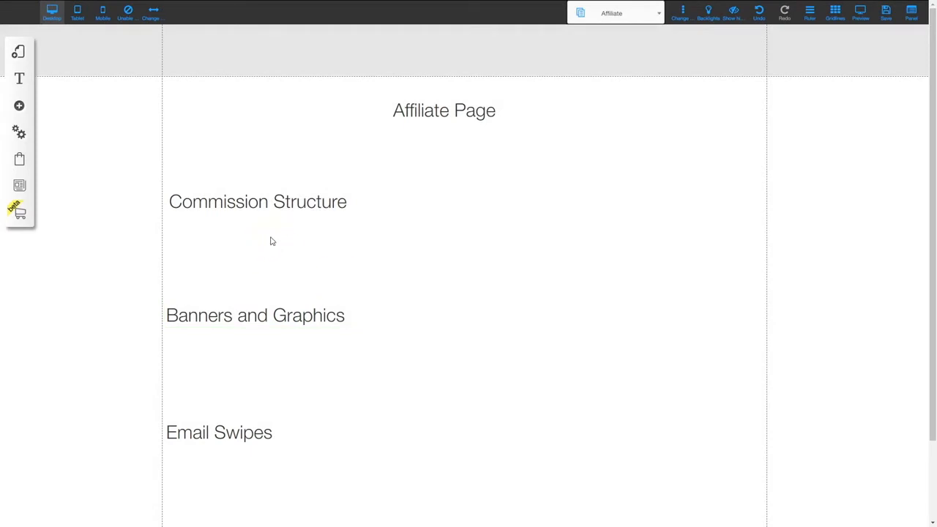
Add a restricted area named Frontend Member Area with Manual/Payment access
click(19, 133)
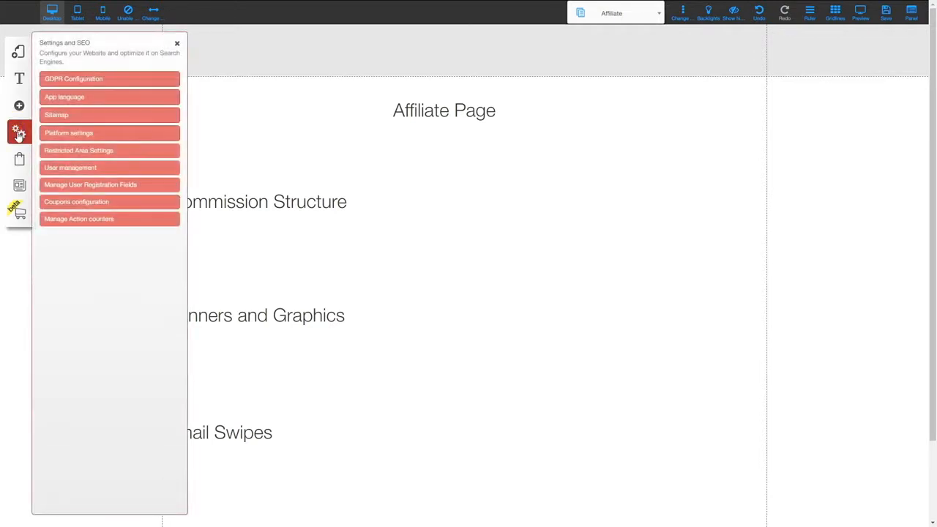
click(81, 151)
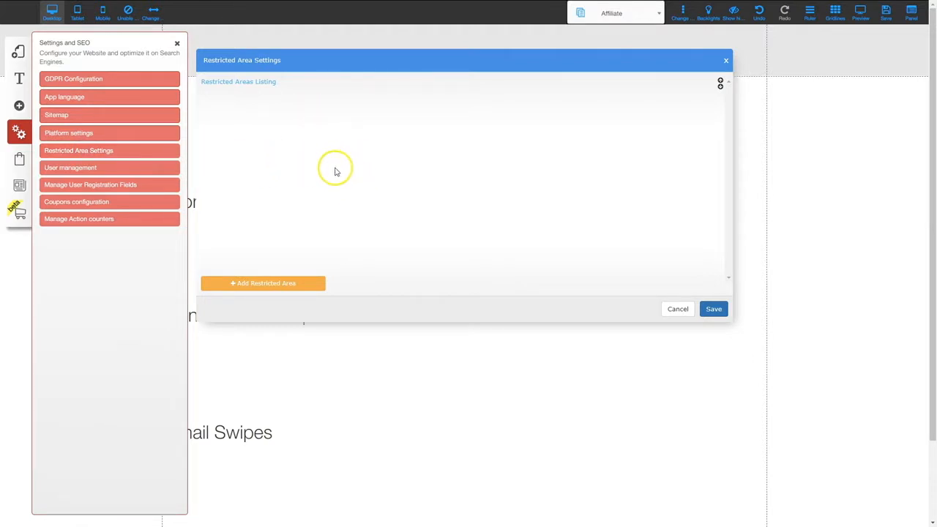
click(258, 283)
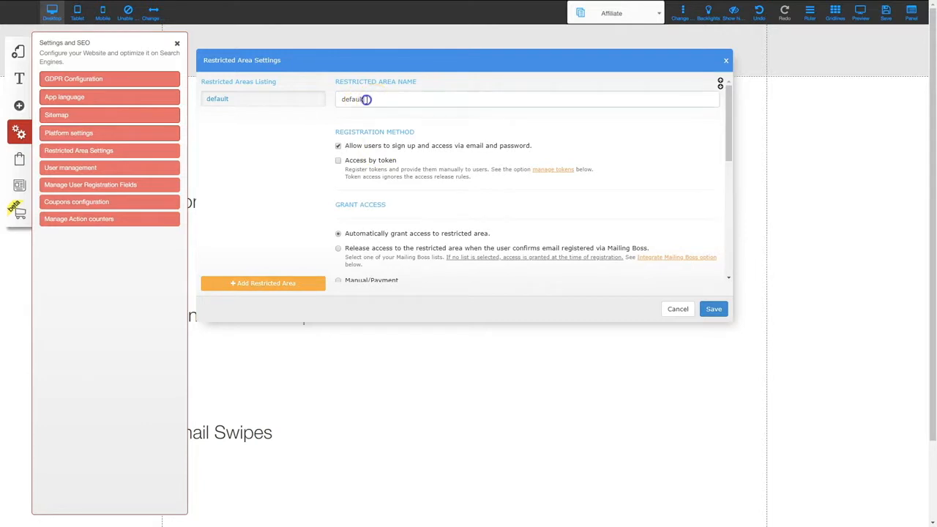
drag(366, 98, 329, 98)
text(Frontend Member Area)
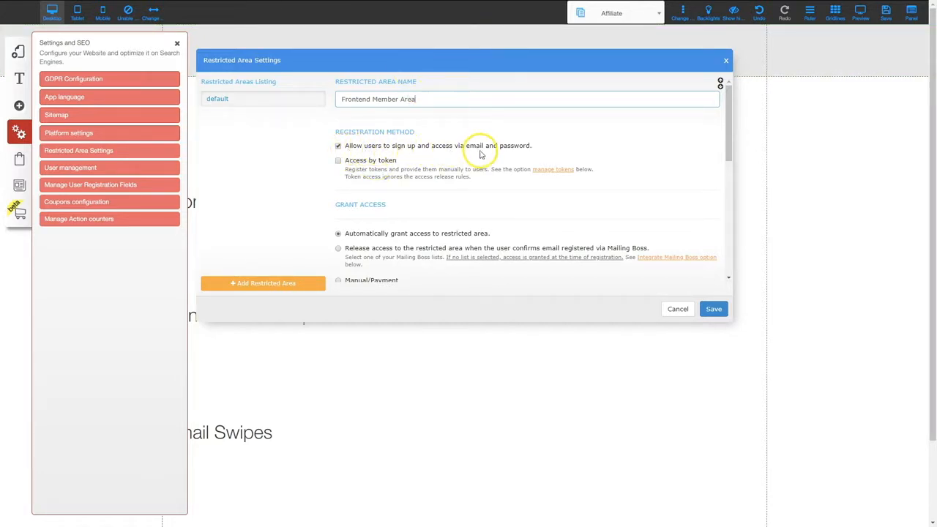
scroll(478, 189, down, 3)
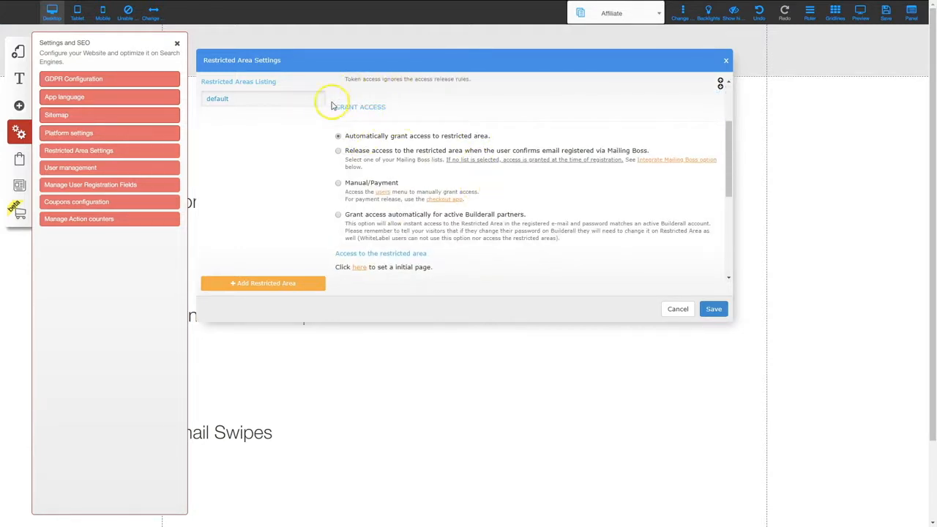
click(338, 184)
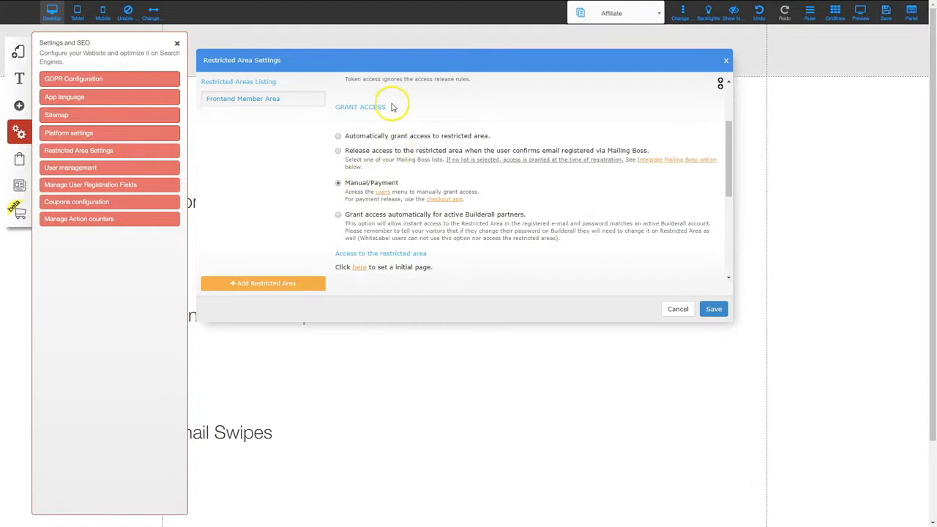
Link Frontend Member Area to the Invoicing You Free Software Mailing Boss list and save
scroll(457, 212, down, 3)
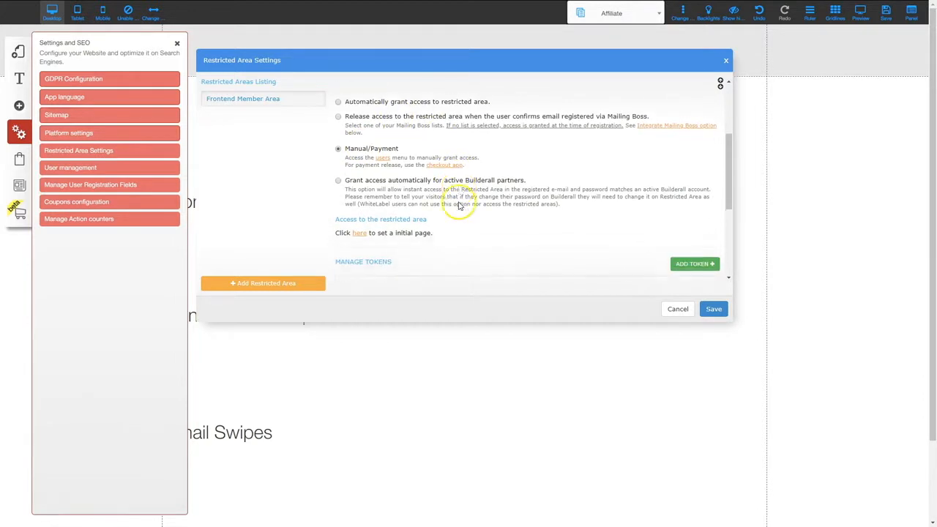
scroll(459, 237, down, 1)
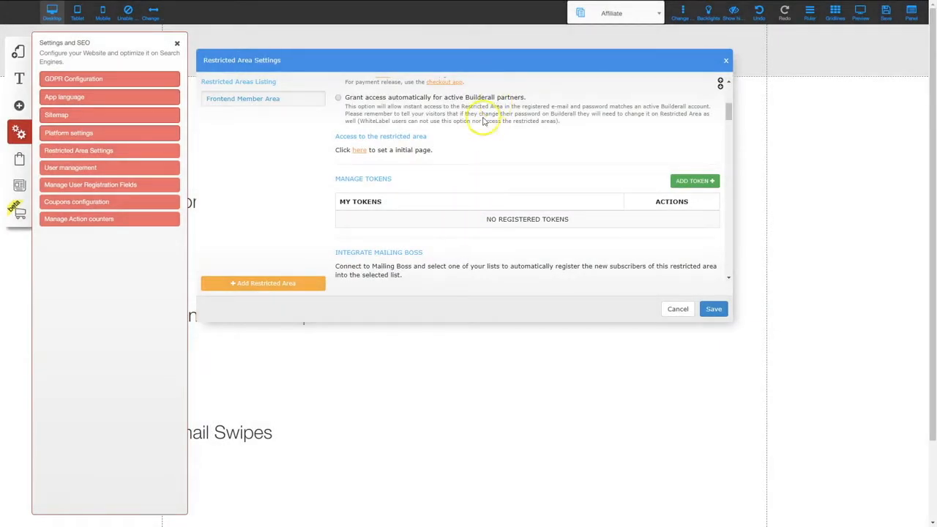
scroll(395, 227, down, 1)
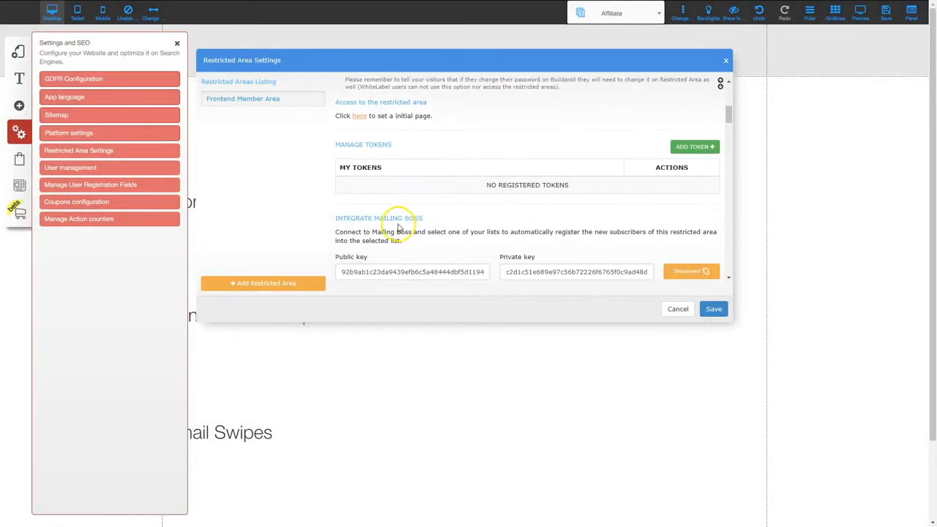
scroll(473, 241, down, 1)
scroll(475, 272, down, 4)
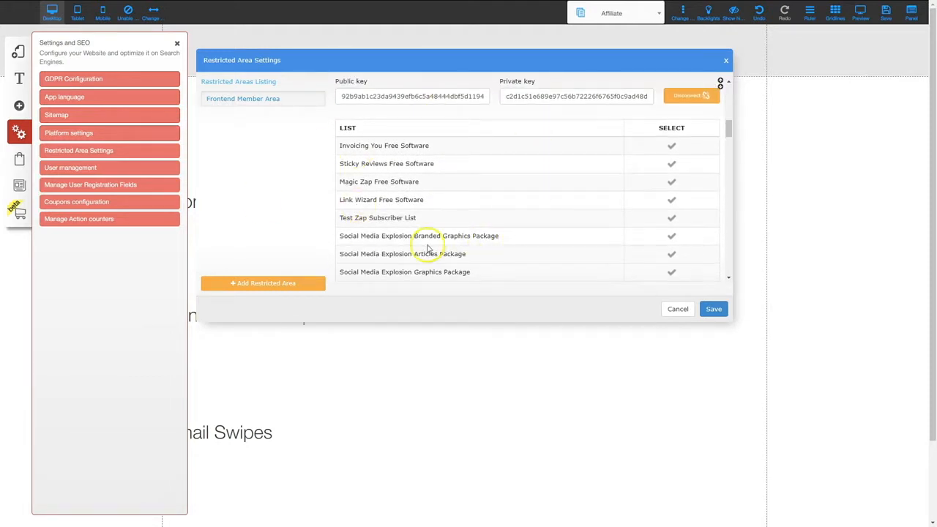
mouse_move(303, 104)
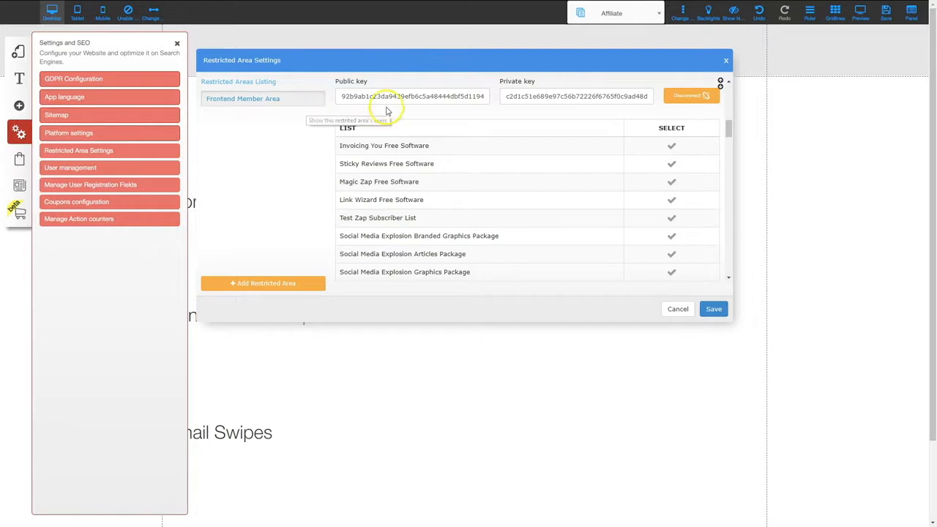
click(672, 146)
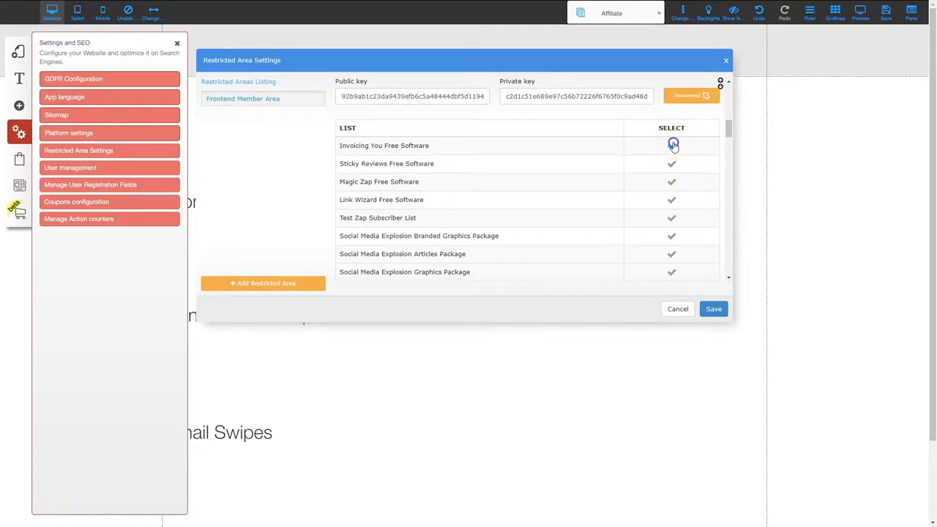
click(717, 311)
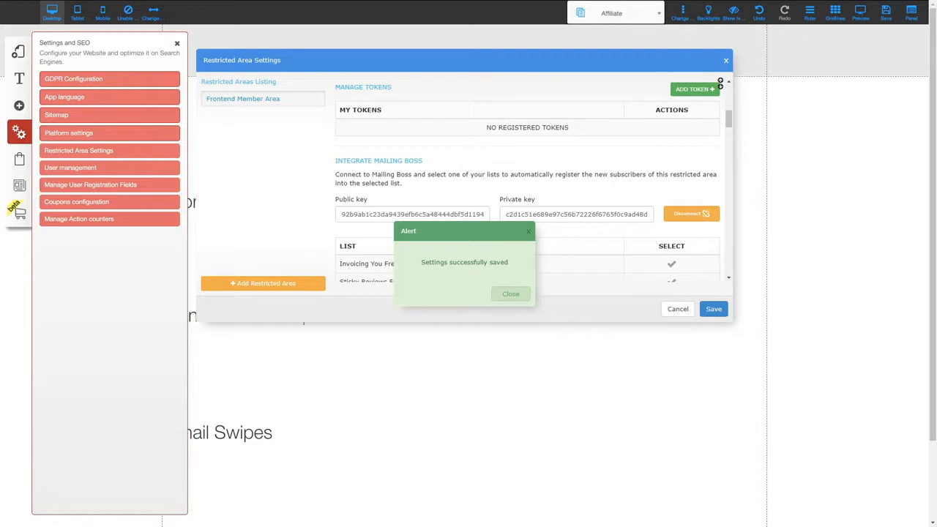
click(511, 294)
mouse_move(223, 105)
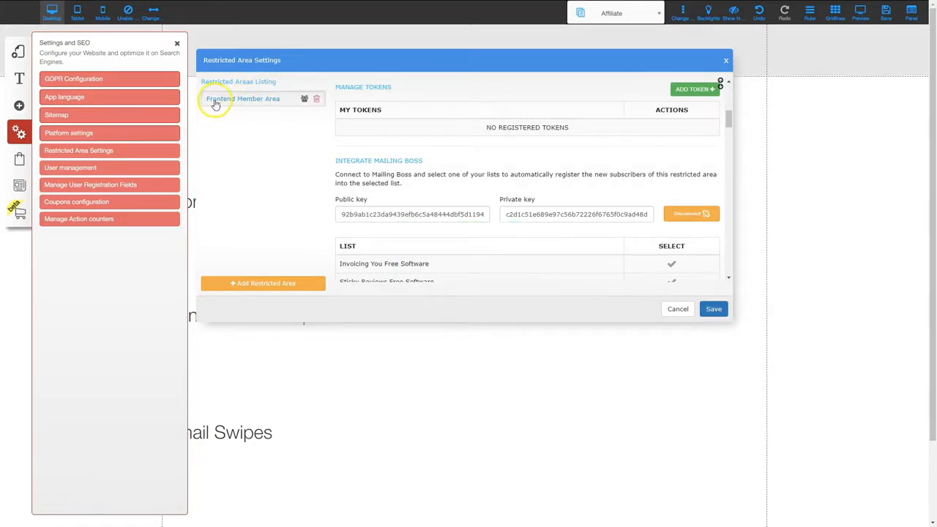
Create and save an OTO1 Member Area with Manual/Payment access, then add a third restricted area
click(263, 284)
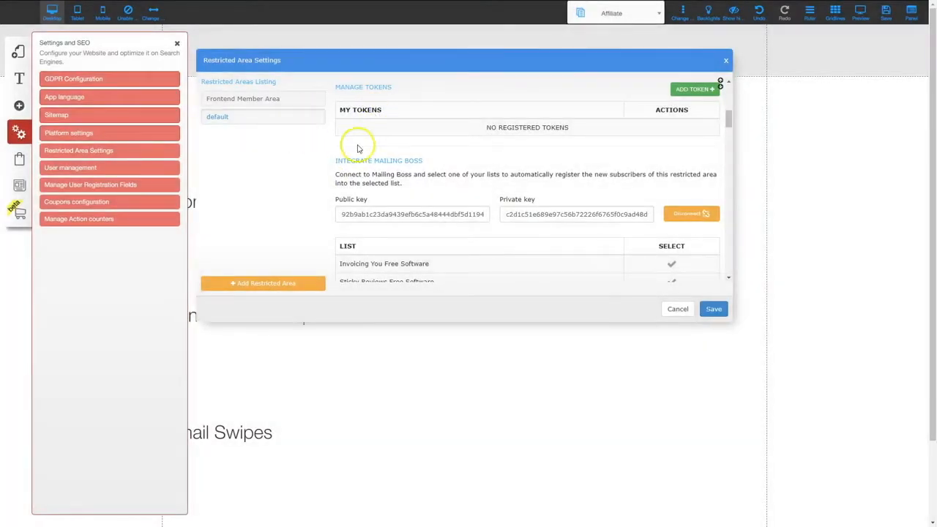
scroll(370, 146, down, 2)
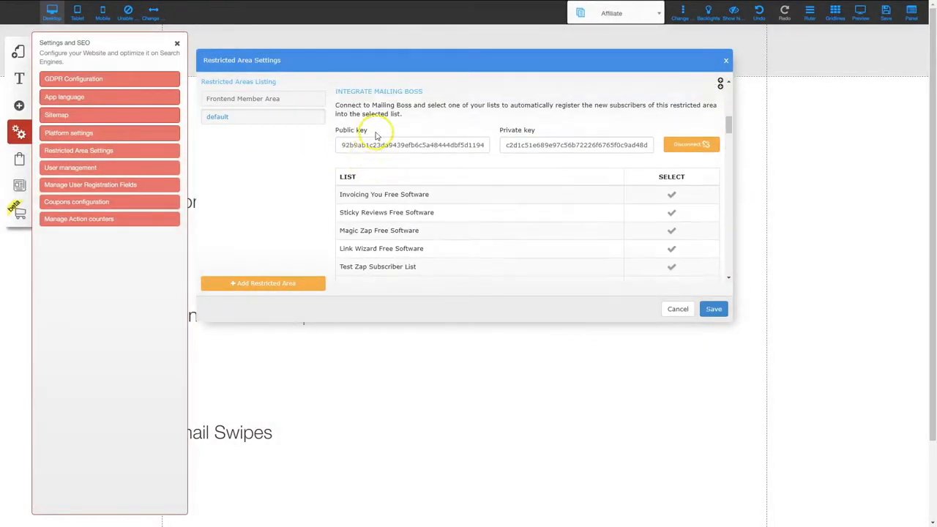
click(725, 75)
drag(374, 100, 318, 96)
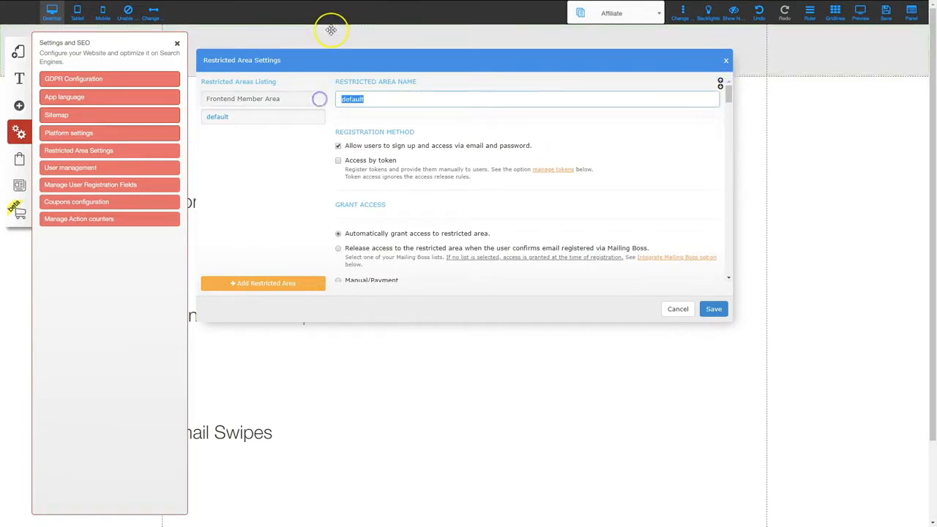
text(OTO1 Member Area)
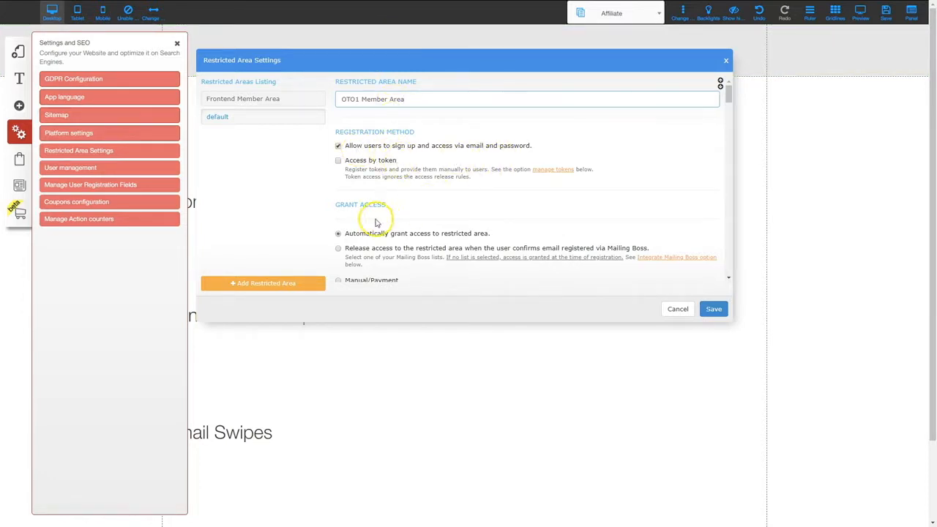
scroll(377, 216, down, 5)
scroll(377, 159, up, 3)
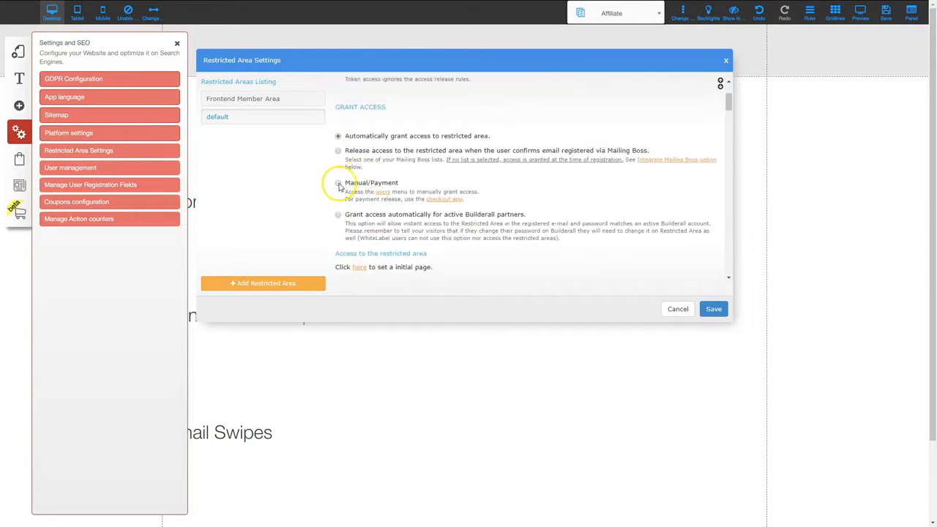
click(338, 184)
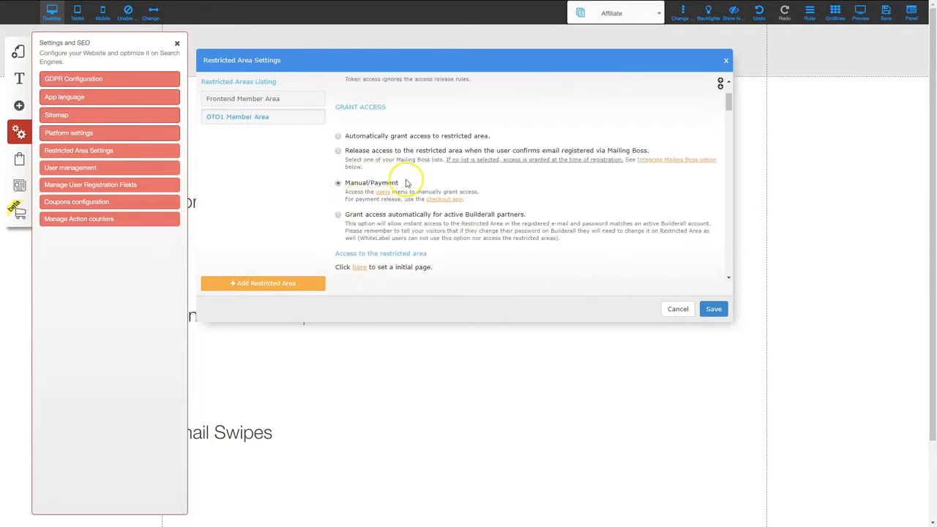
click(714, 309)
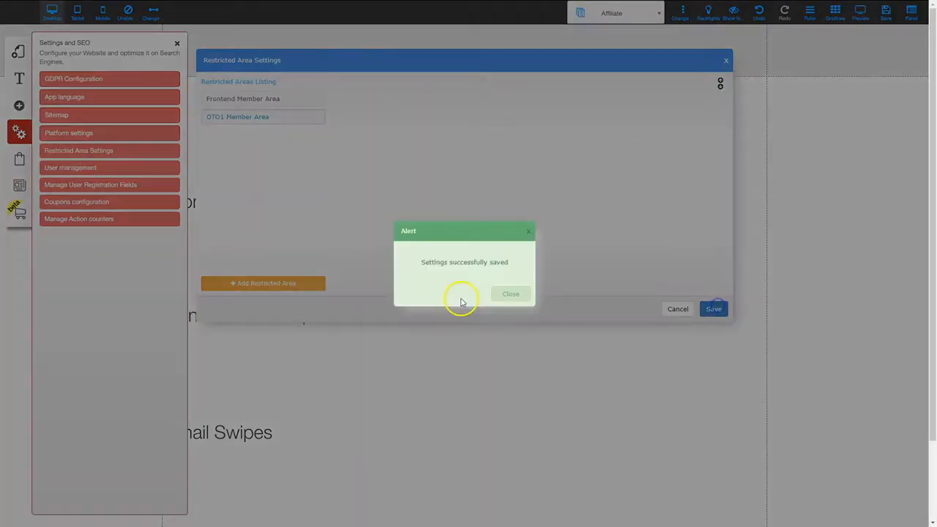
click(278, 281)
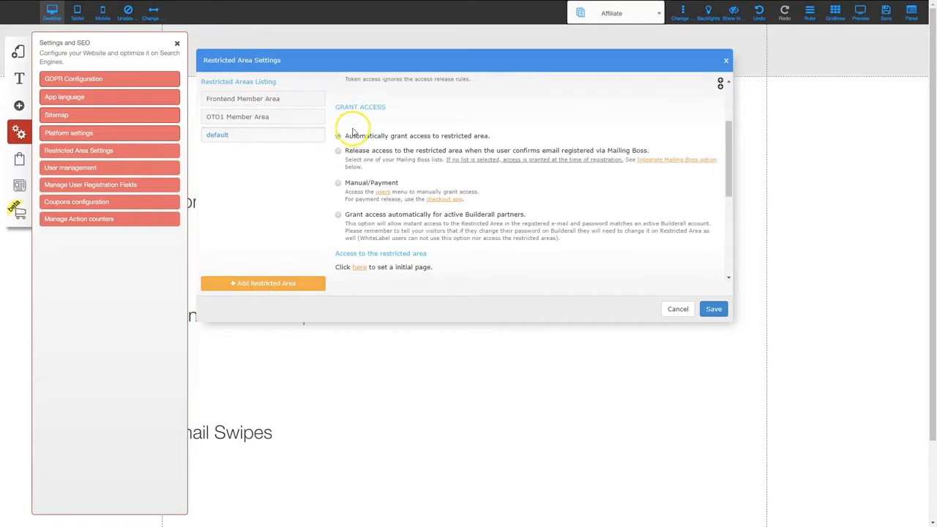
scroll(368, 142, up, 3)
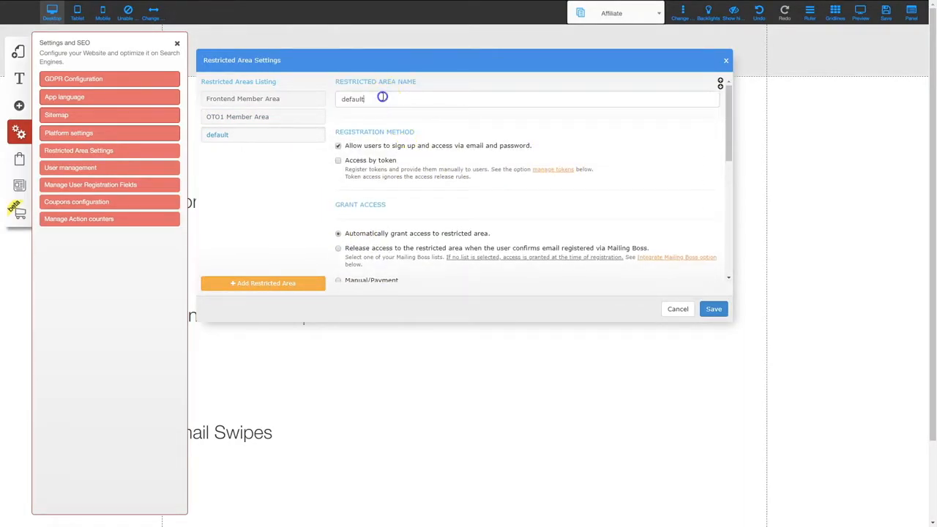
Rename the third area OTO2 Member Area with Manual/Payment access and close Restricted Area Settings
drag(383, 97, 292, 100)
text(OTO2 Member Area)
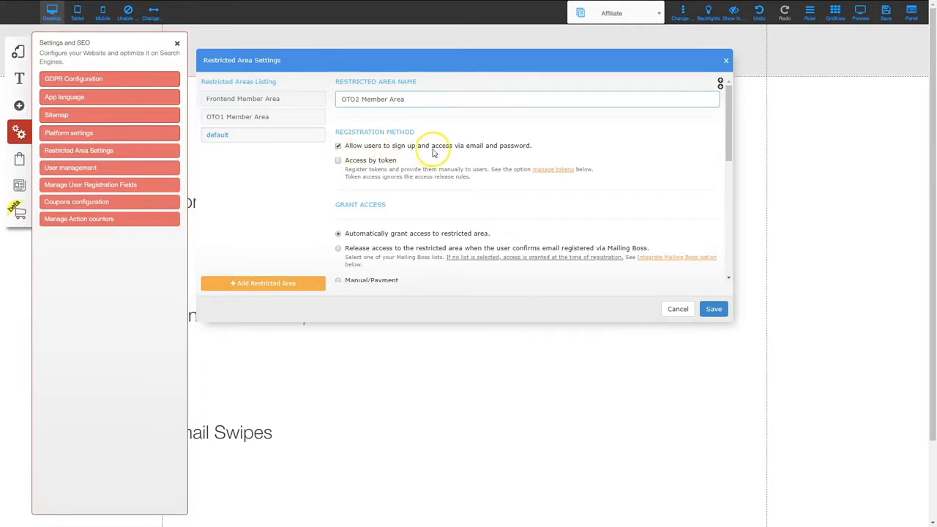
scroll(446, 222, down, 2)
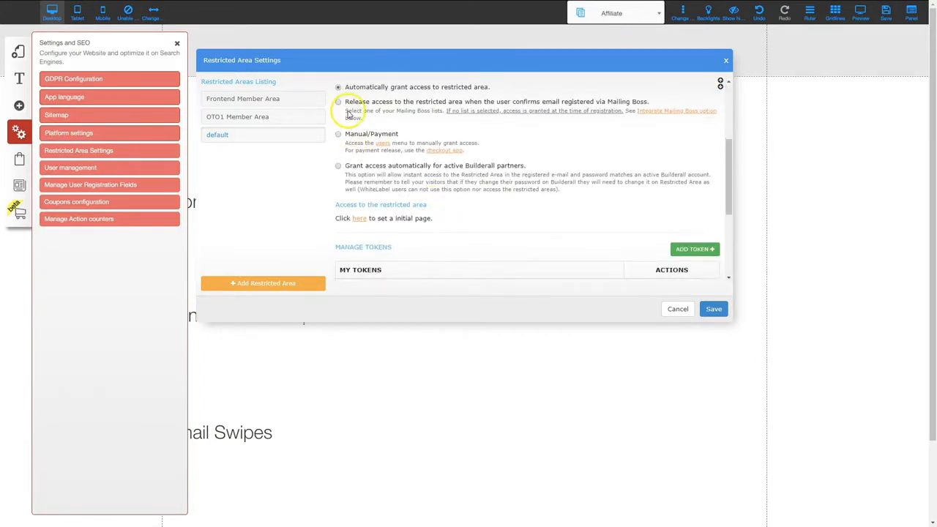
click(338, 134)
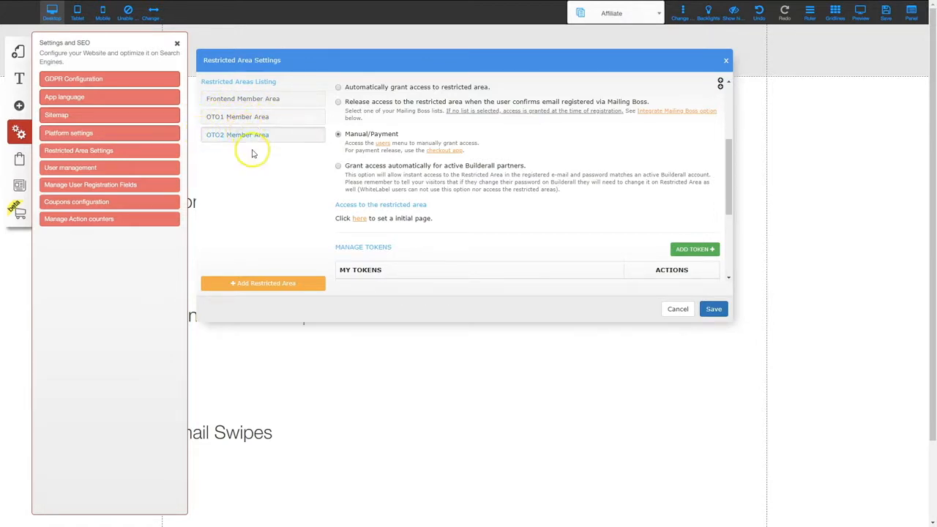
click(676, 310)
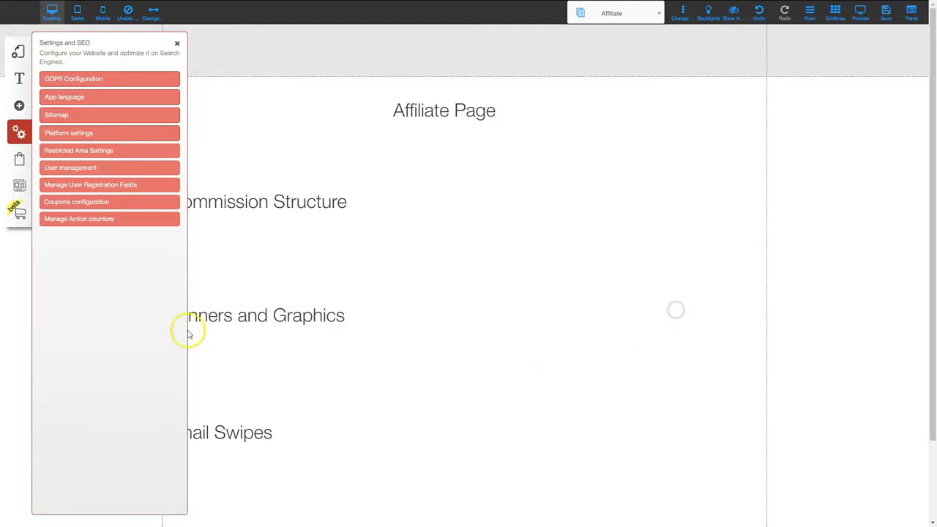
Create a new layout from a Blank Page template named 'Frontend Member Area'
click(176, 43)
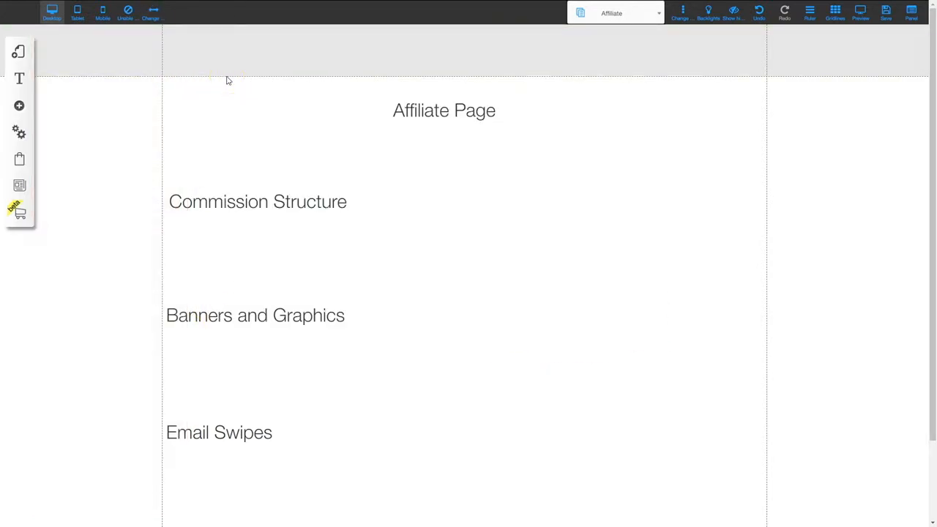
click(20, 51)
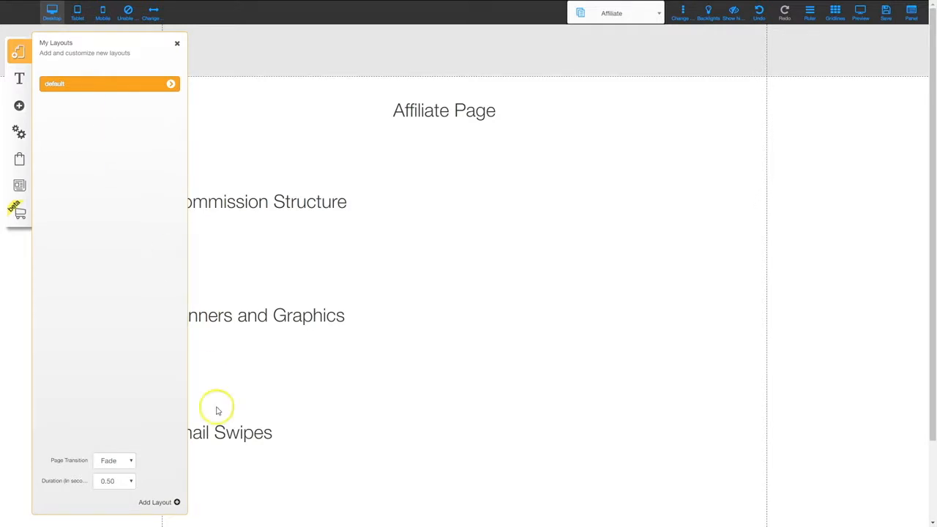
click(160, 504)
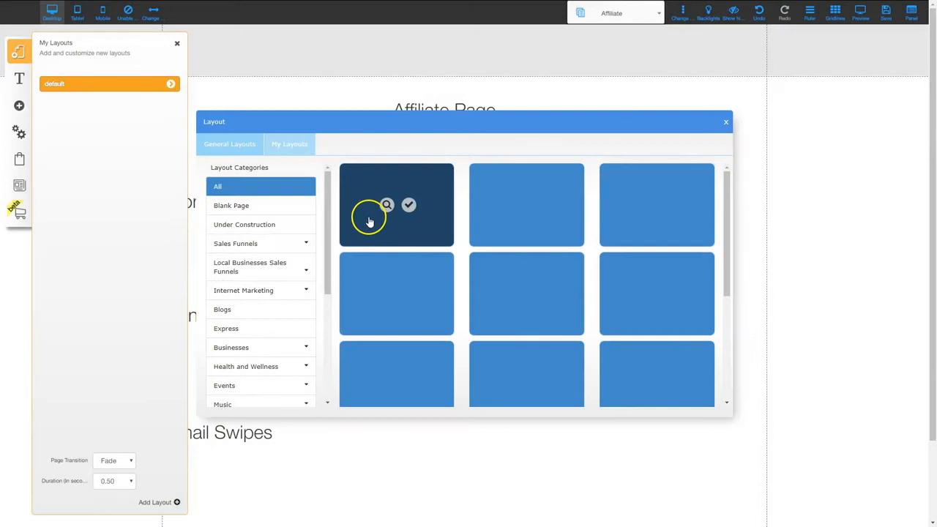
click(239, 208)
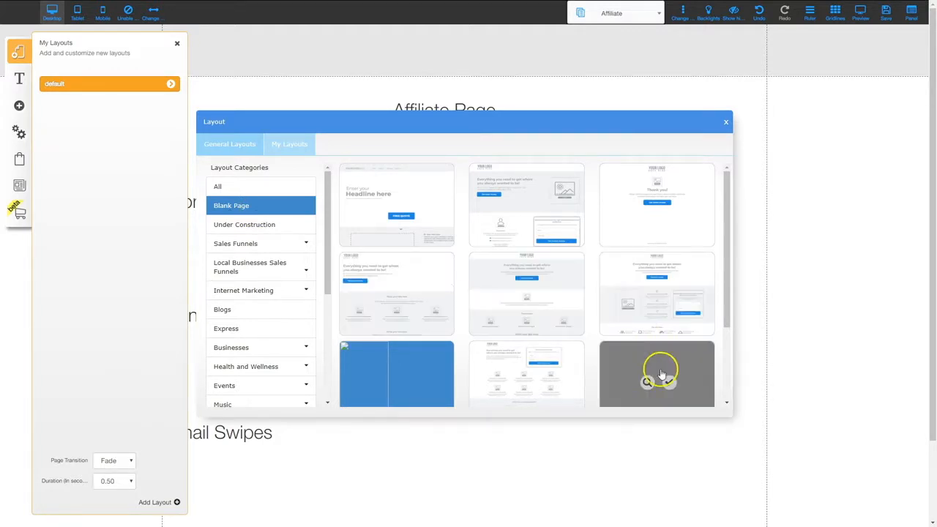
scroll(655, 372, down, 3)
click(672, 277)
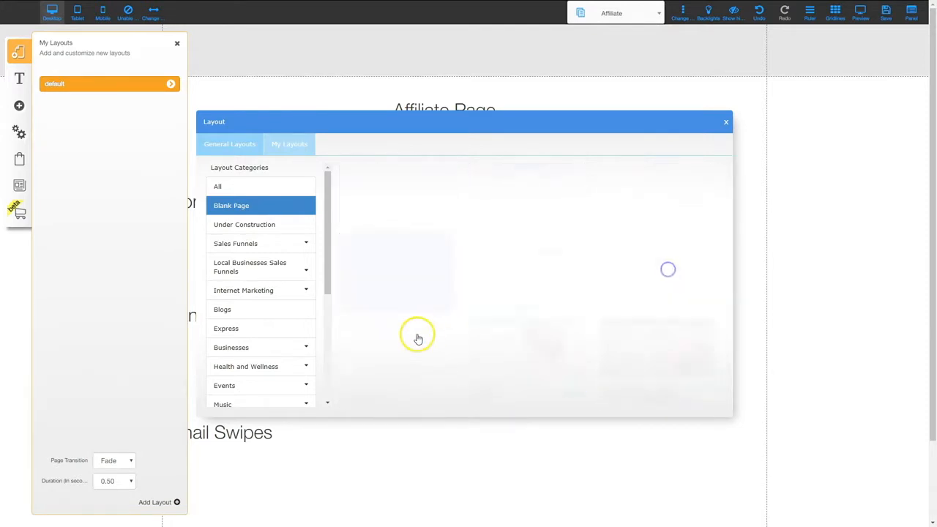
click(386, 366)
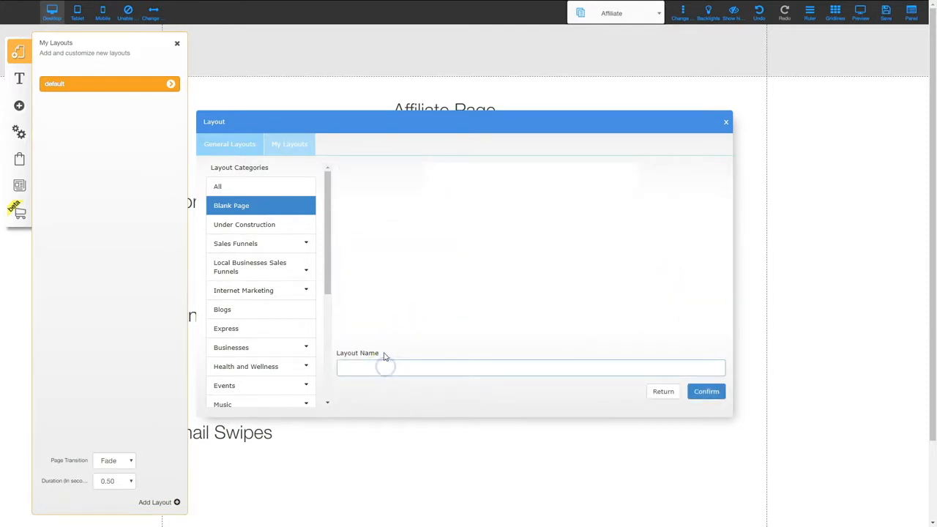
click(399, 345)
click(705, 391)
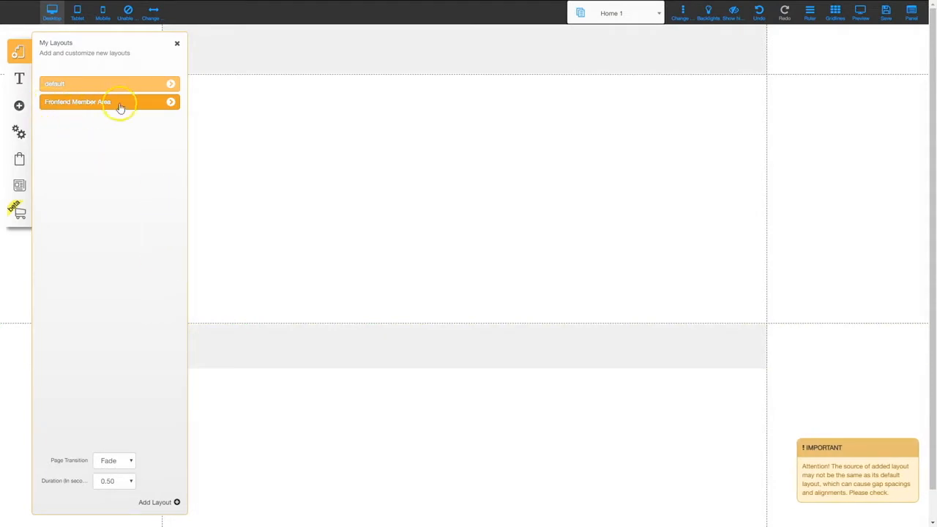
Add another blank layout named 'OTO1 Member Area'
click(155, 504)
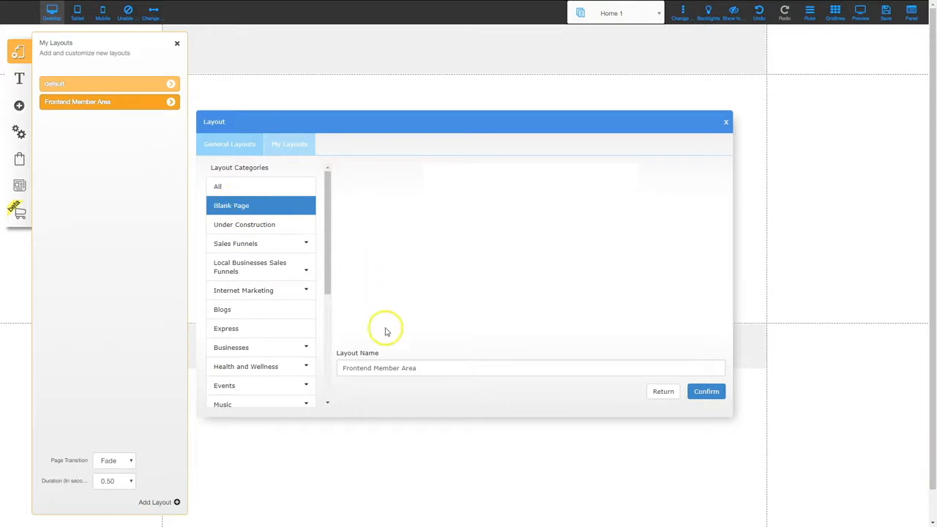
double_click(370, 368)
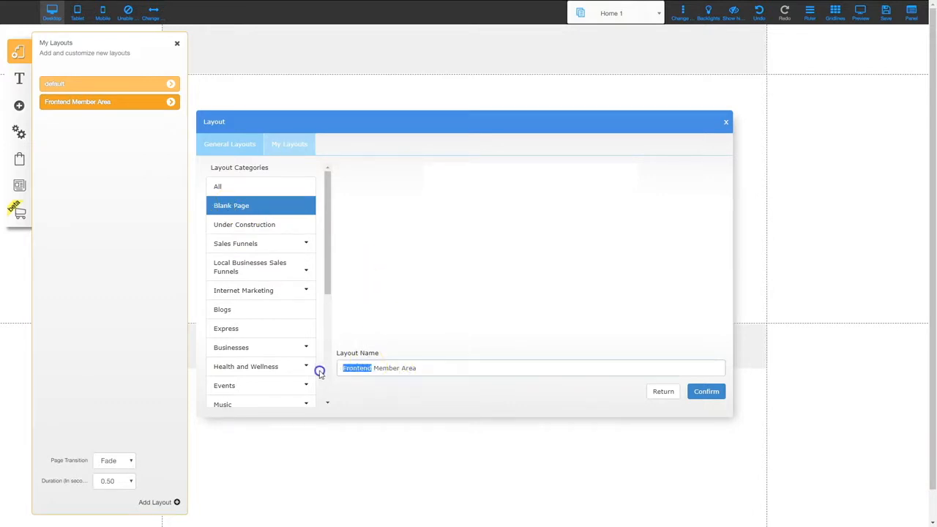
text(OTO1)
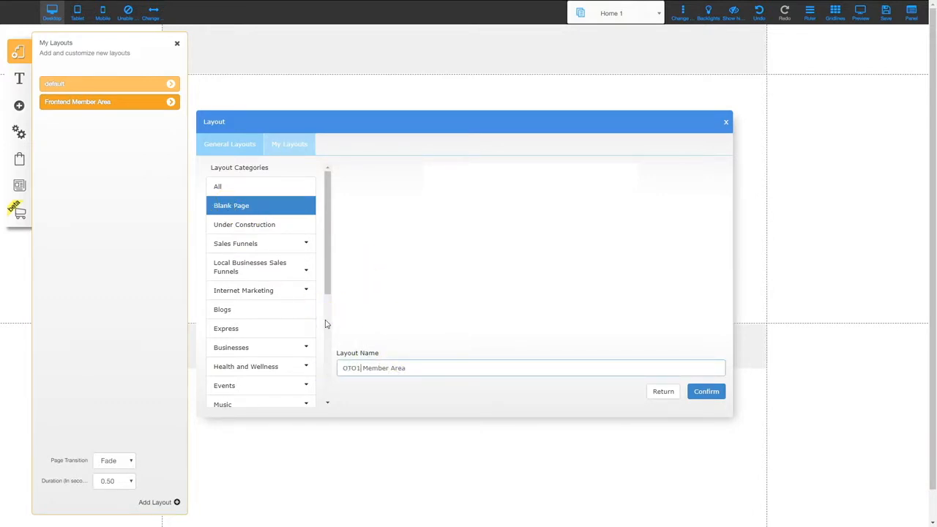
click(706, 392)
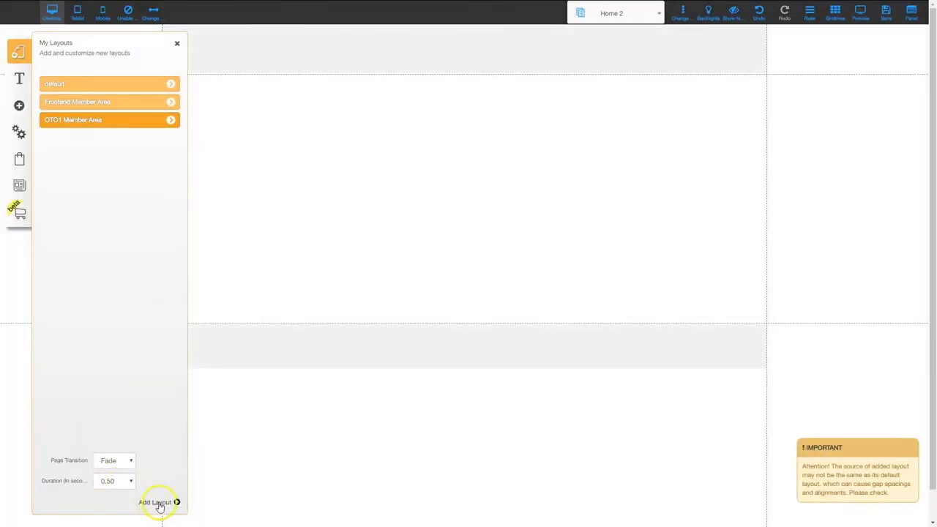
Add a third blank layout named 'OTO2 Member Area'
click(158, 503)
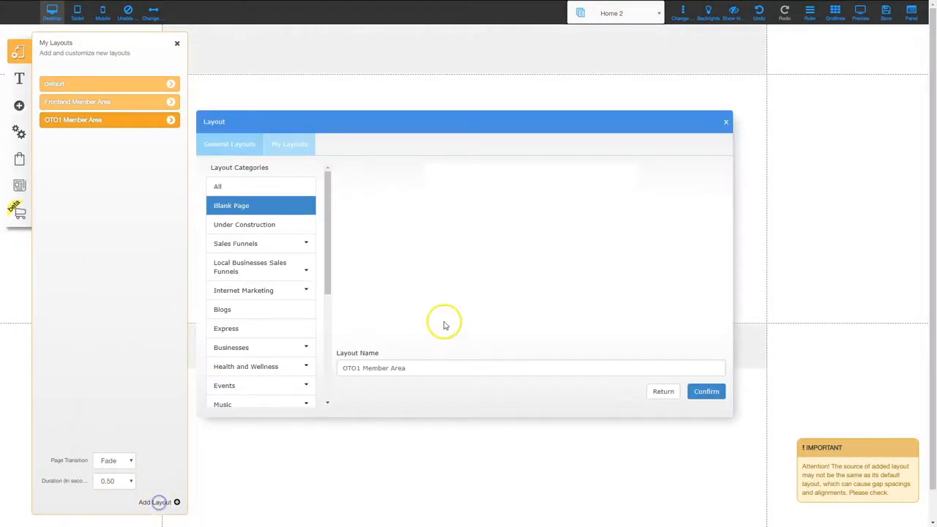
click(358, 369)
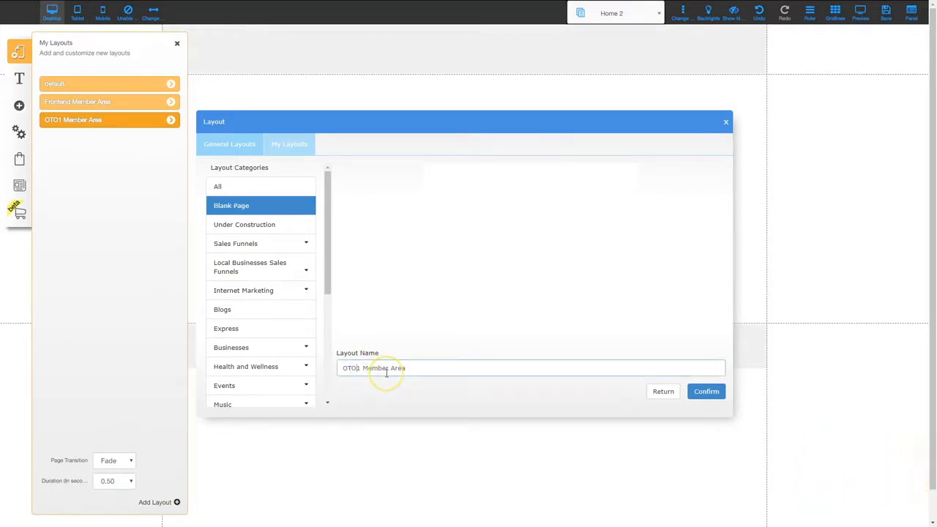
text(2)
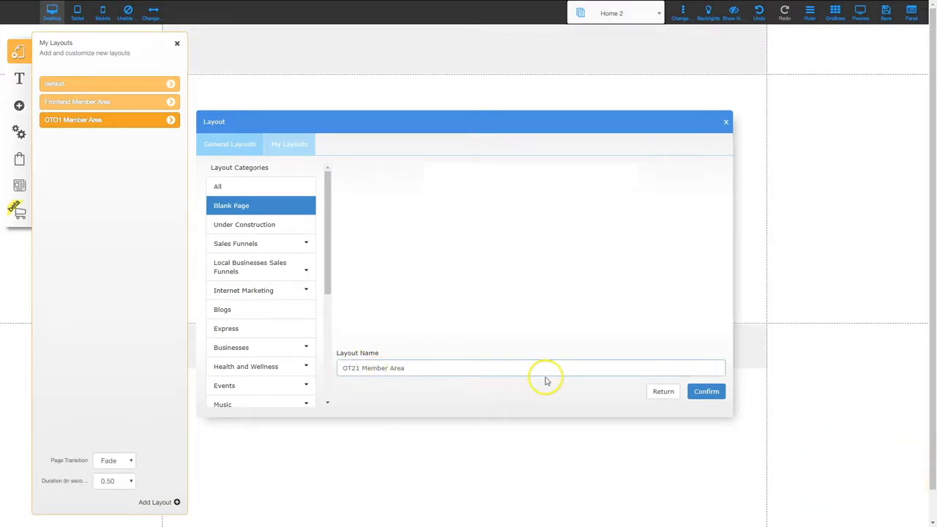
key(Delete)
click(348, 368)
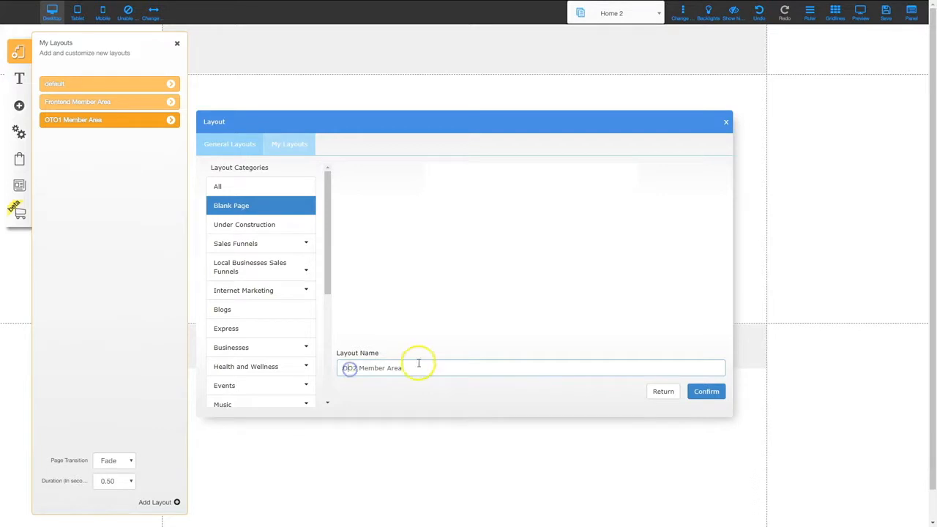
click(706, 391)
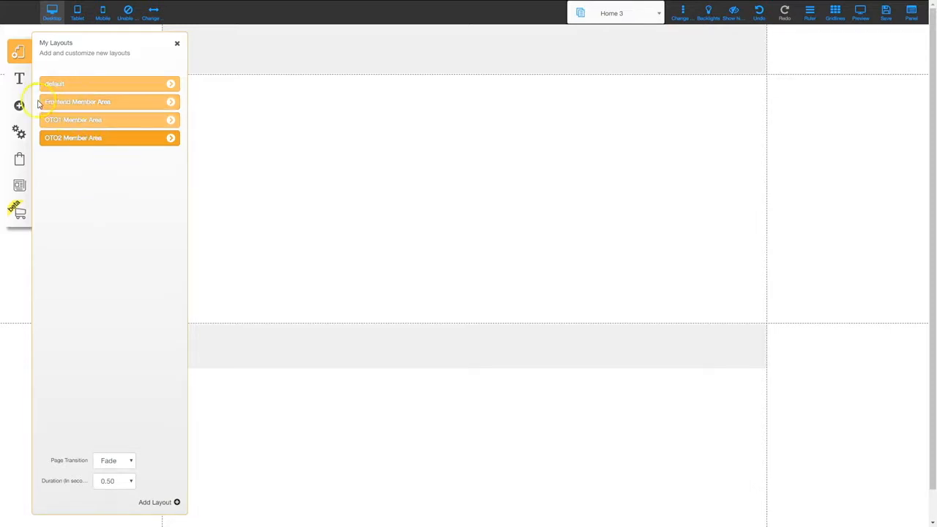
Assign the Frontend Member Area restricted area to the Frontend Member Area layout, then return to all layouts
click(169, 102)
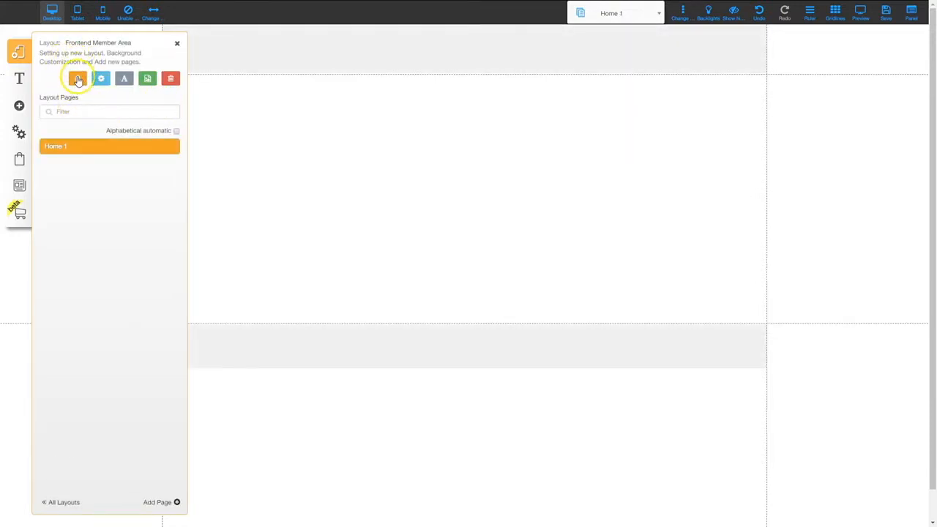
click(78, 78)
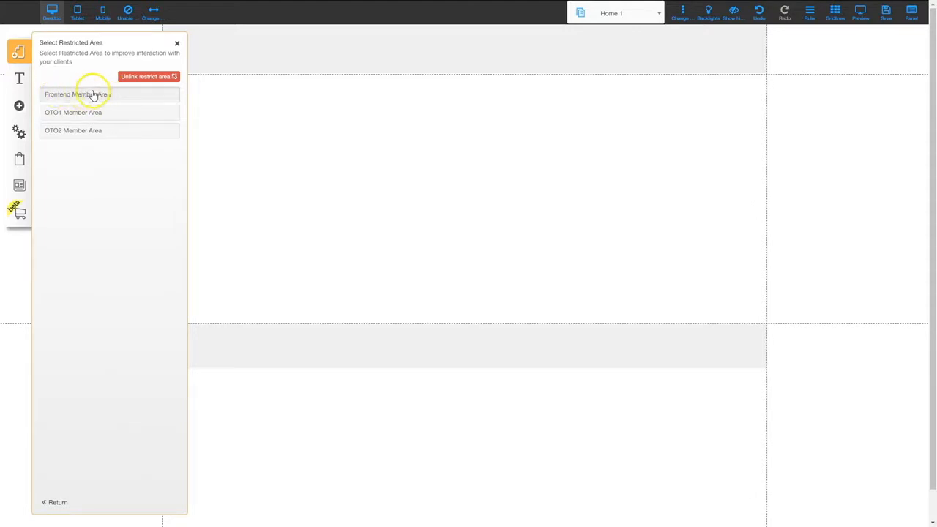
click(82, 95)
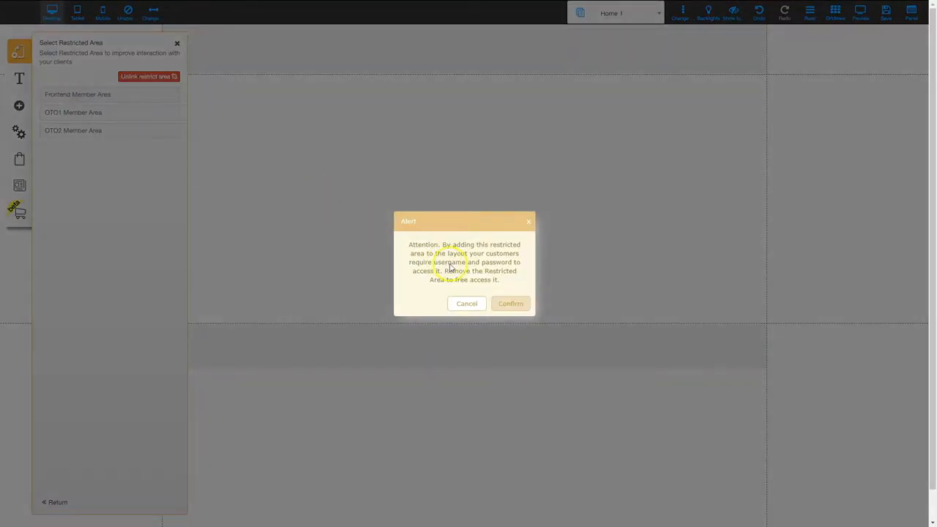
click(509, 304)
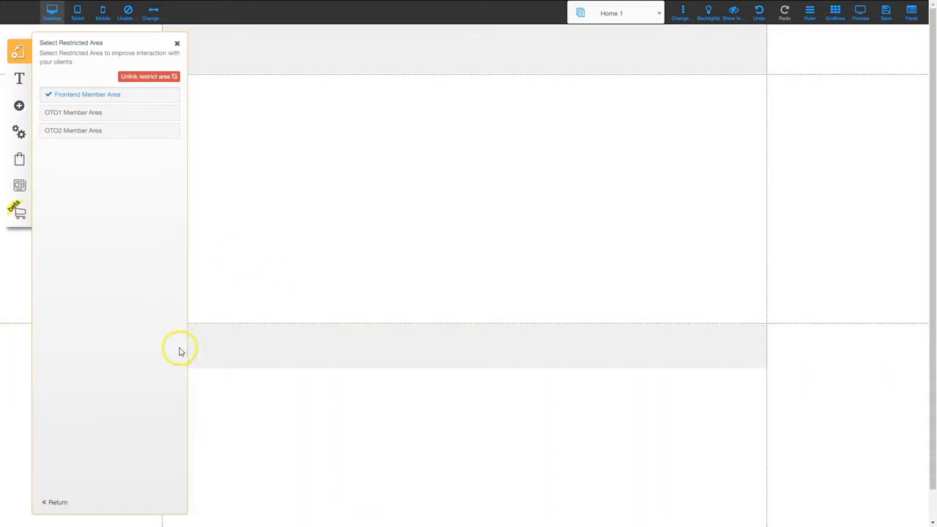
click(56, 502)
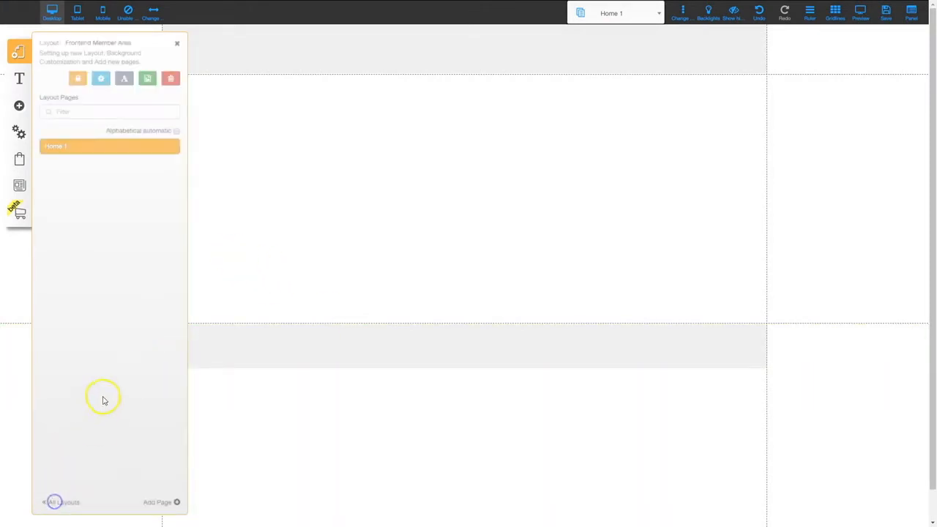
click(67, 502)
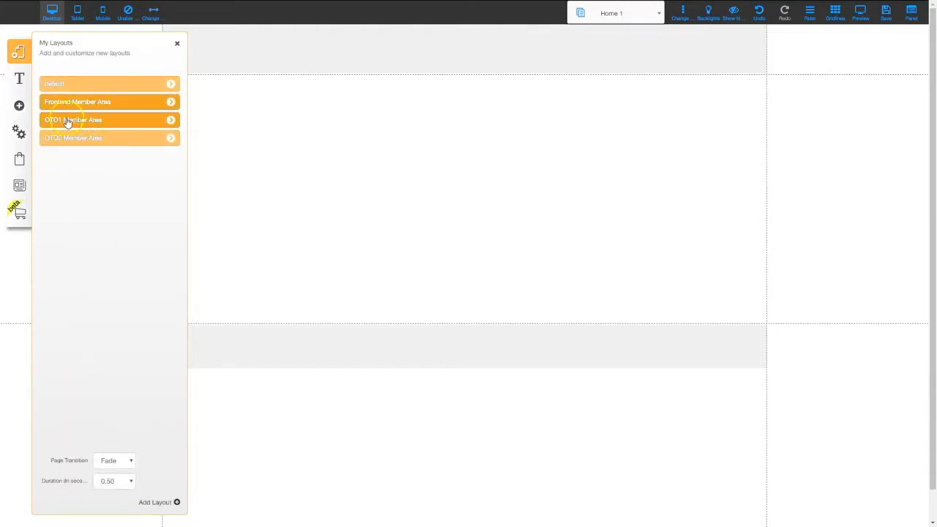
Assign the OTO1 Member Area restricted area to the OTO1 Member Area layout, then return to all layouts
click(172, 120)
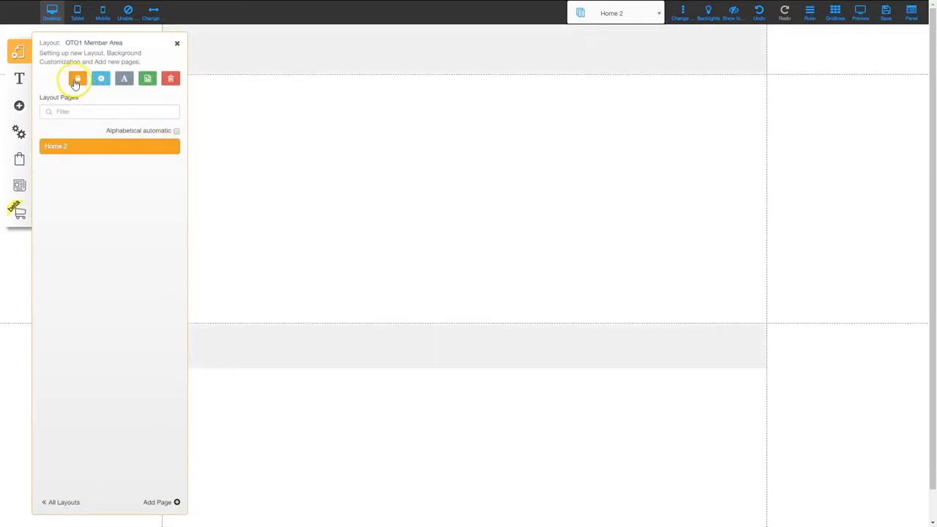
click(75, 78)
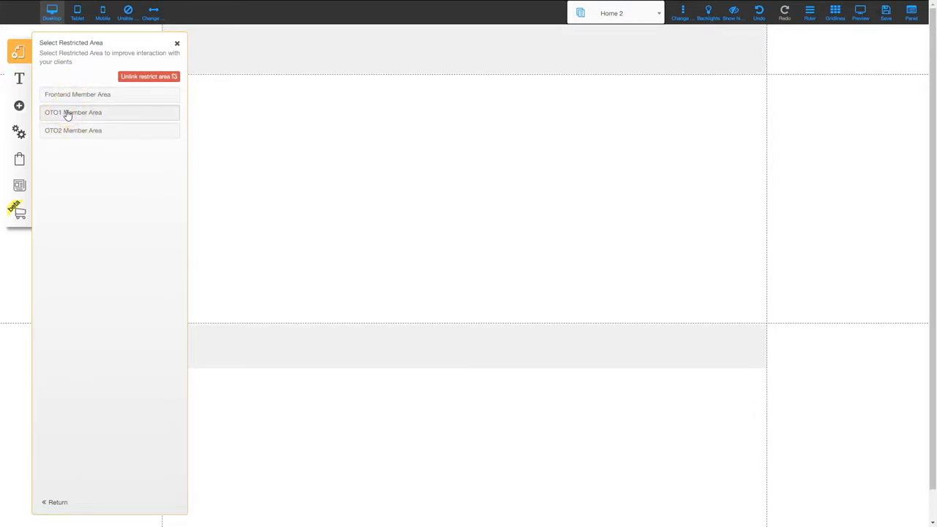
click(68, 113)
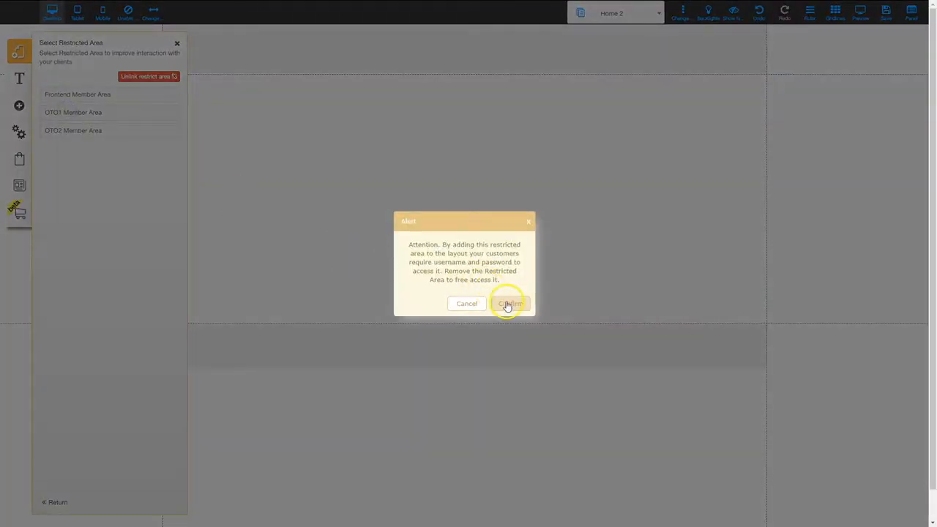
click(507, 302)
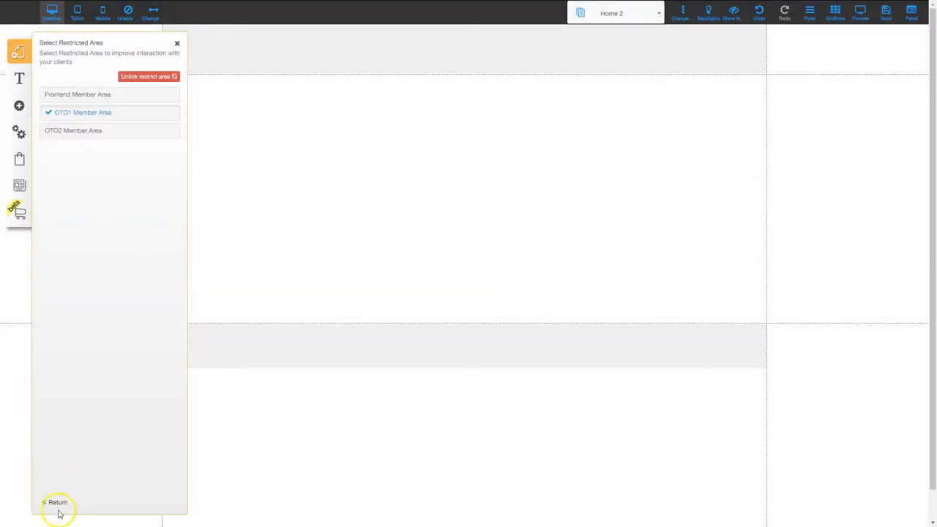
click(58, 504)
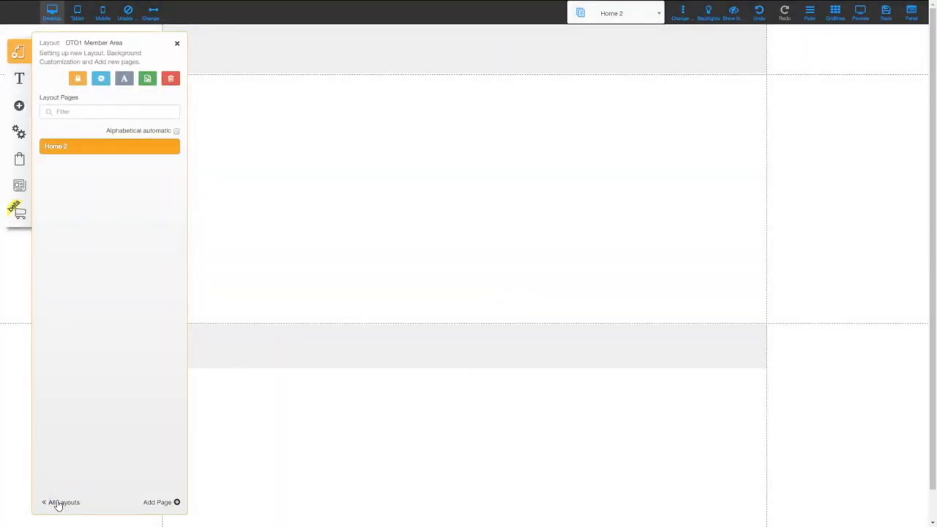
click(60, 503)
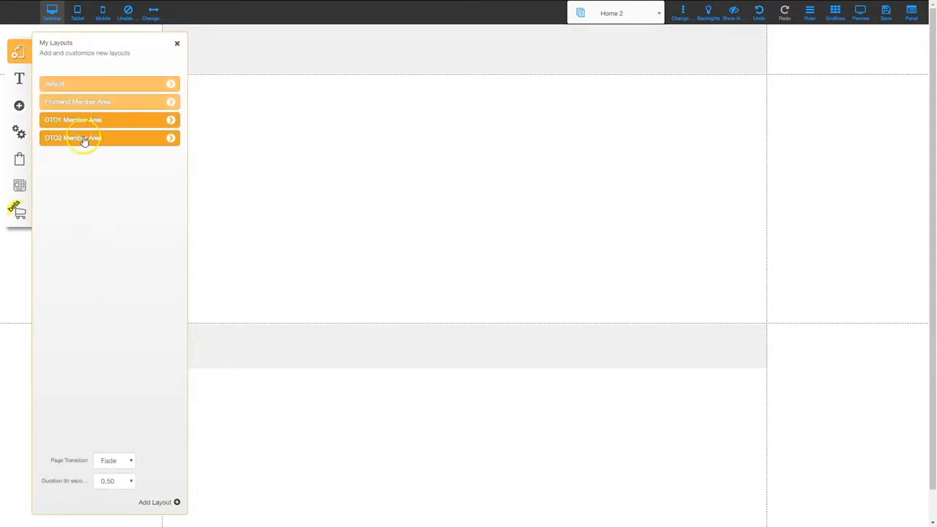
Assign the OTO2 Member Area restricted area to the OTO2 Member Area layout, then return to all layouts
click(171, 139)
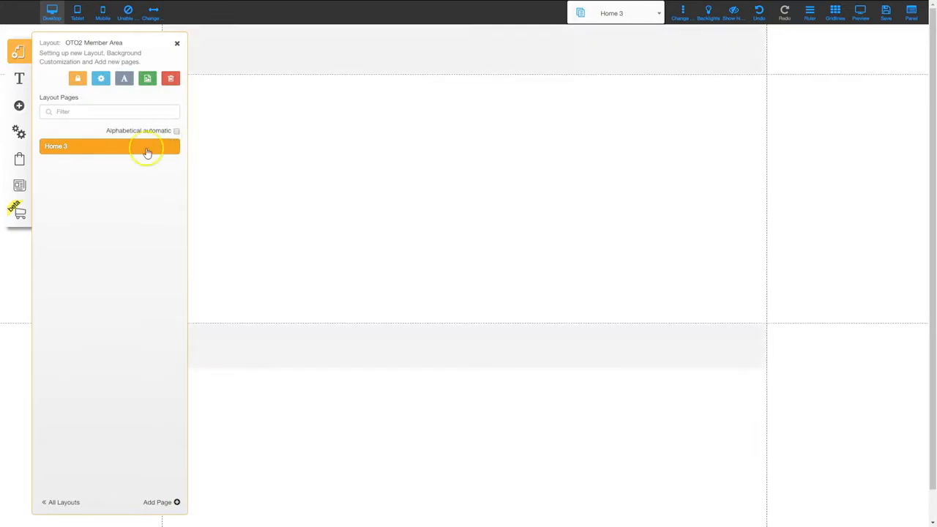
click(77, 78)
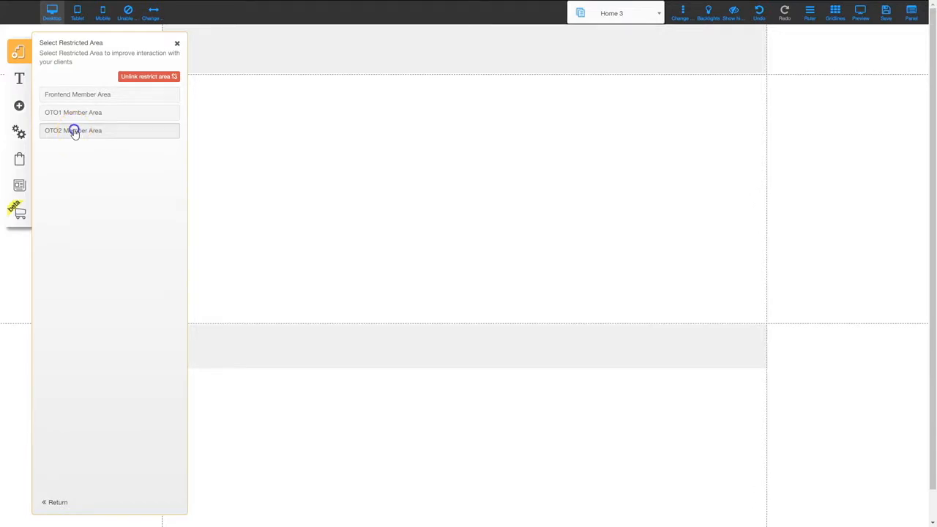
click(74, 131)
click(505, 307)
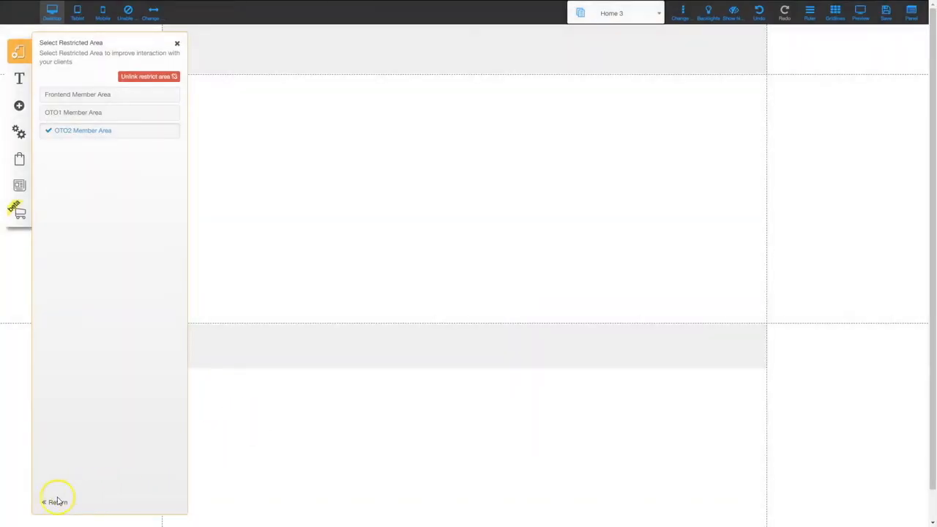
click(57, 503)
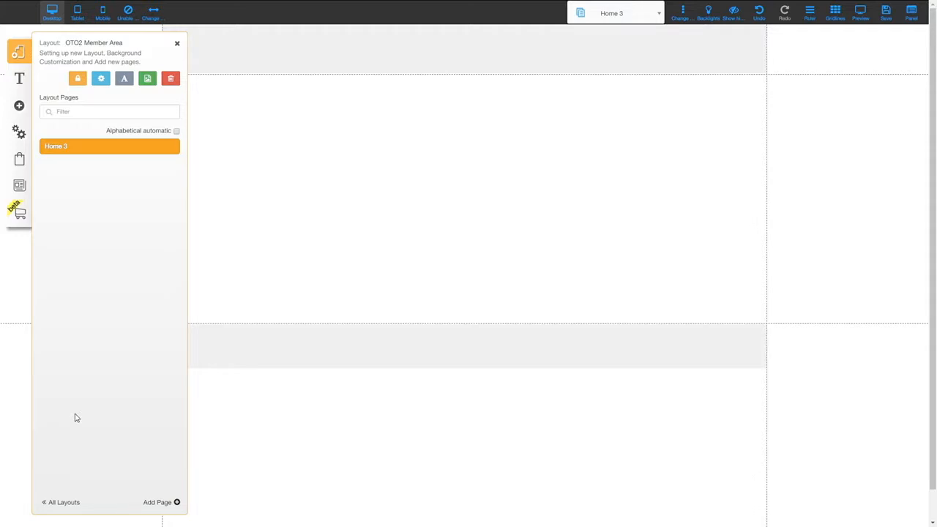
click(68, 503)
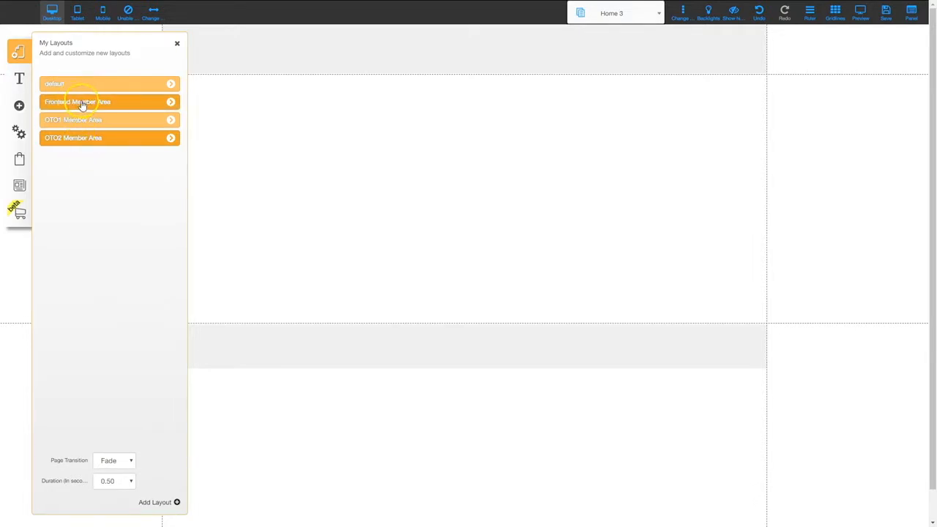
In the Frontend Member Area layout, add a large 'Frontend Member Area' title at the page top
click(81, 102)
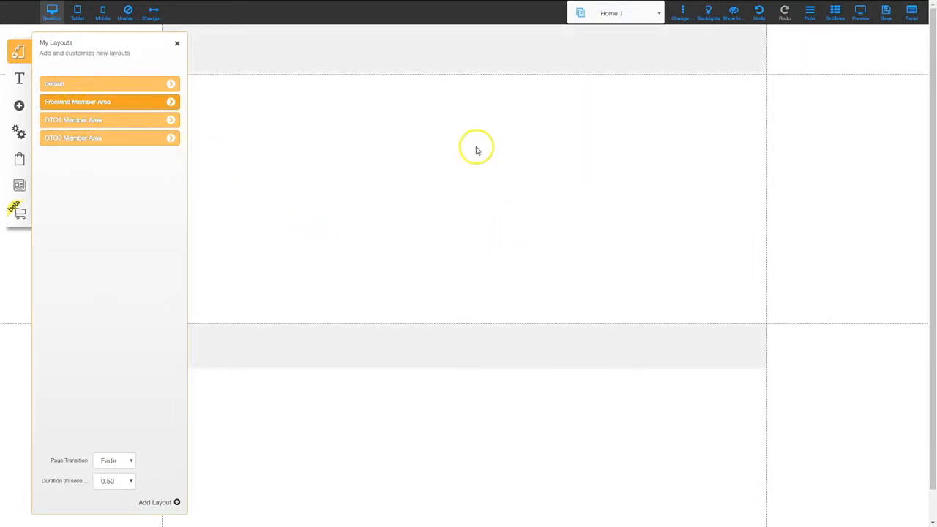
click(177, 44)
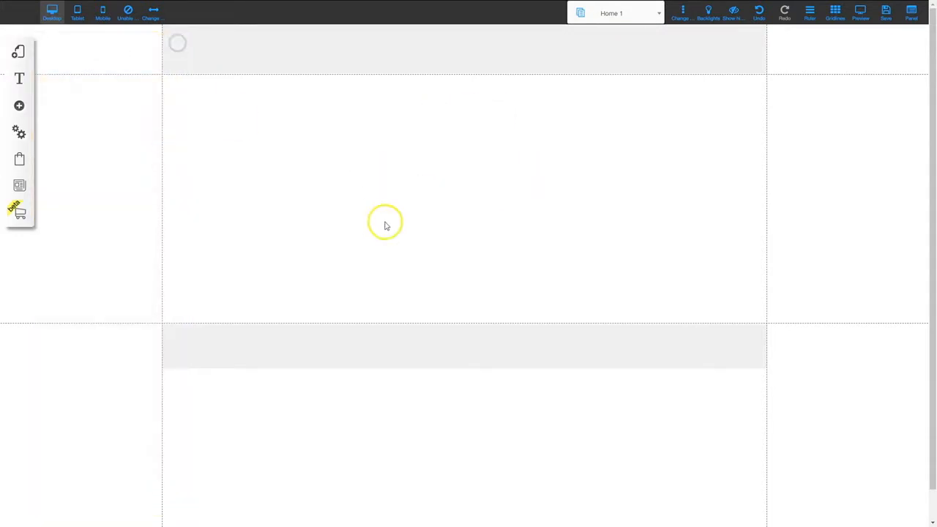
click(19, 107)
drag(78, 104, 134, 119)
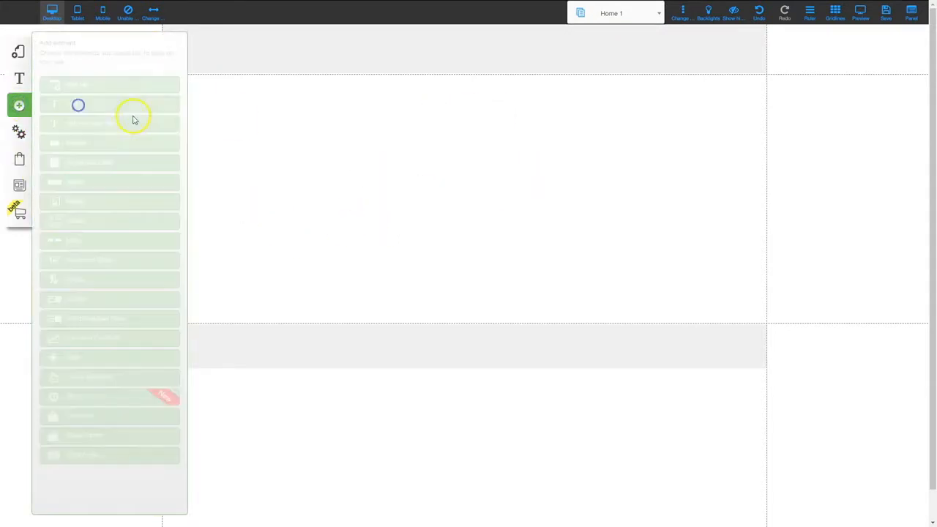
click(119, 92)
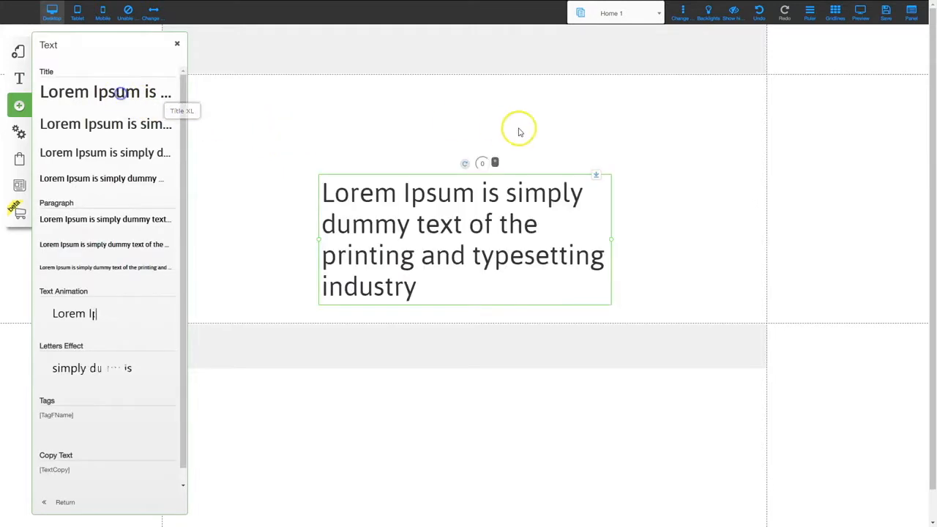
double_click(474, 200)
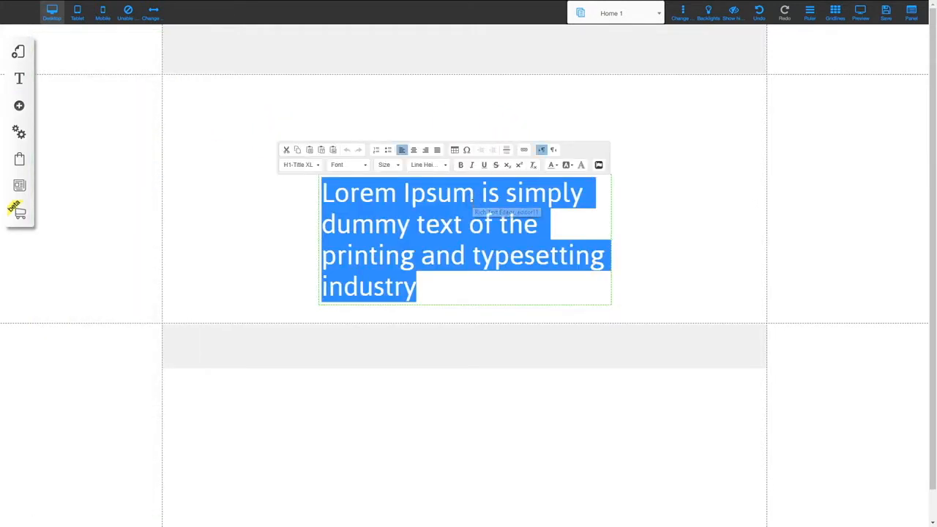
text(Ron)
key(BackSpace)
key(BackSpace)
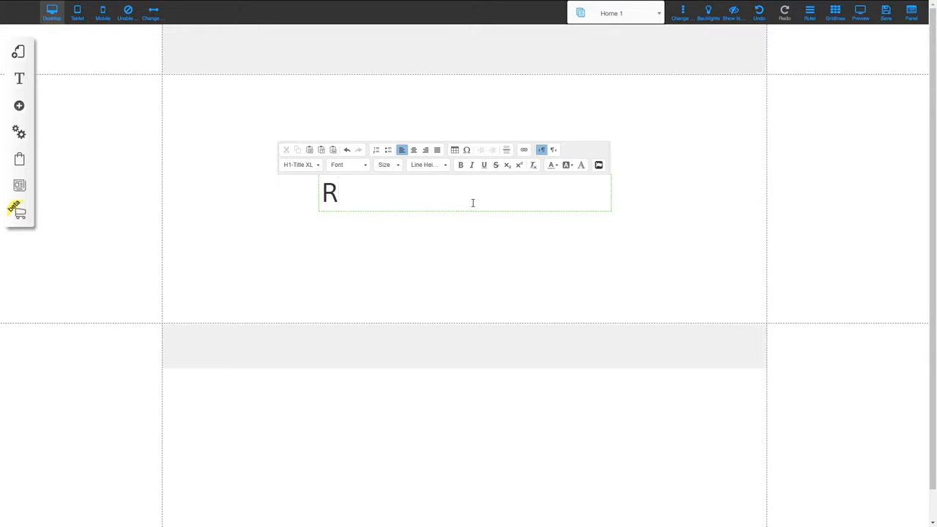
text(rontend Member Area)
click(469, 252)
drag(438, 187, 440, 110)
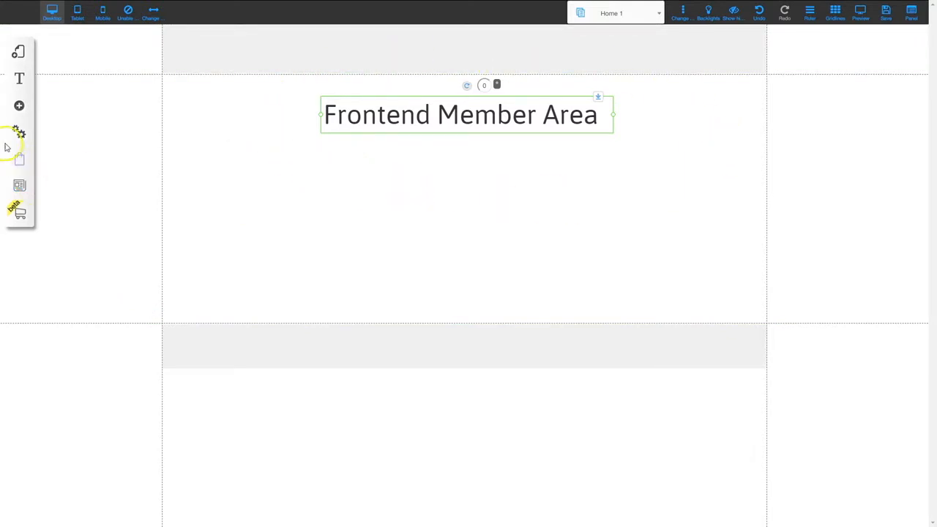
click(19, 105)
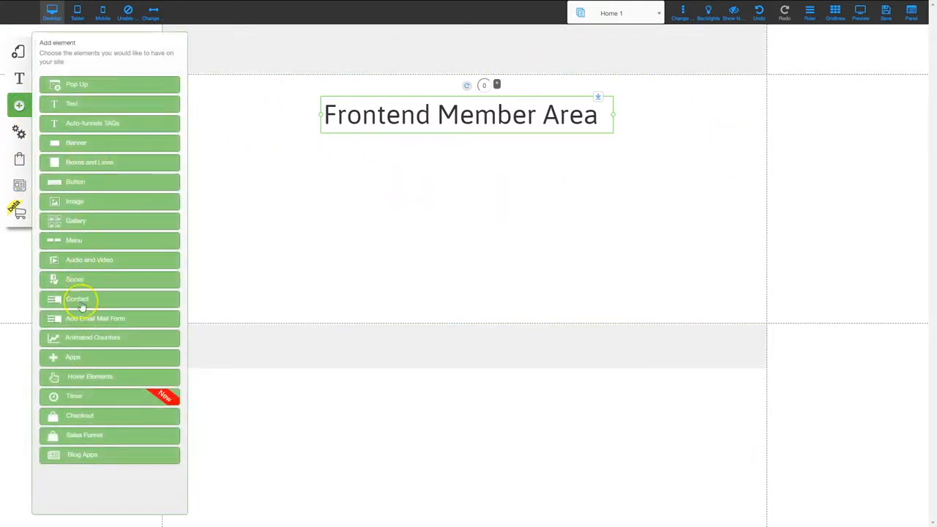
Embed the Saint Barthelemy YouTube video beneath the heading and save the Home 1 page
click(87, 260)
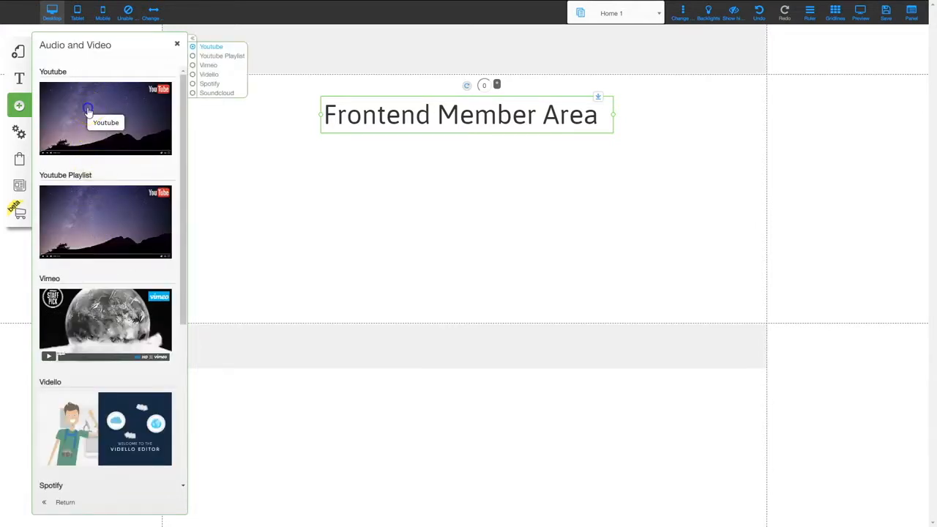
drag(87, 110, 413, 208)
click(177, 43)
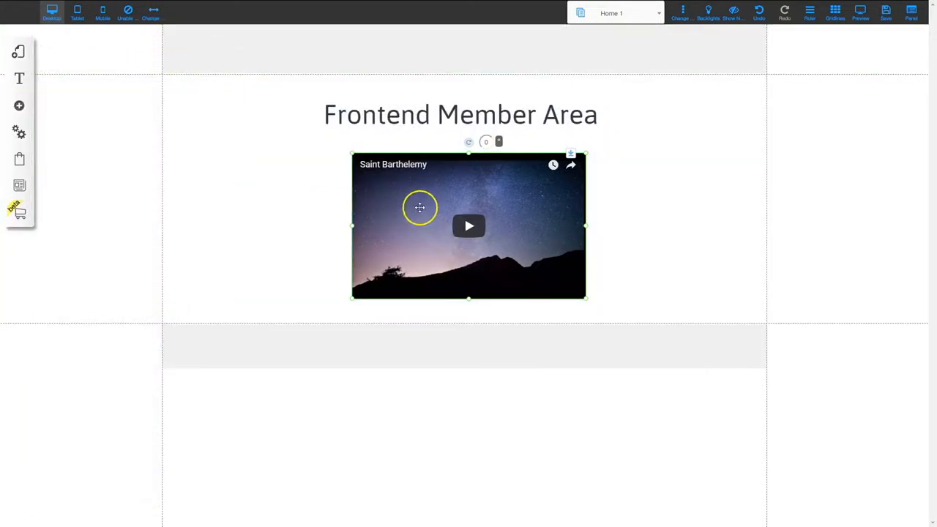
click(420, 207)
click(420, 174)
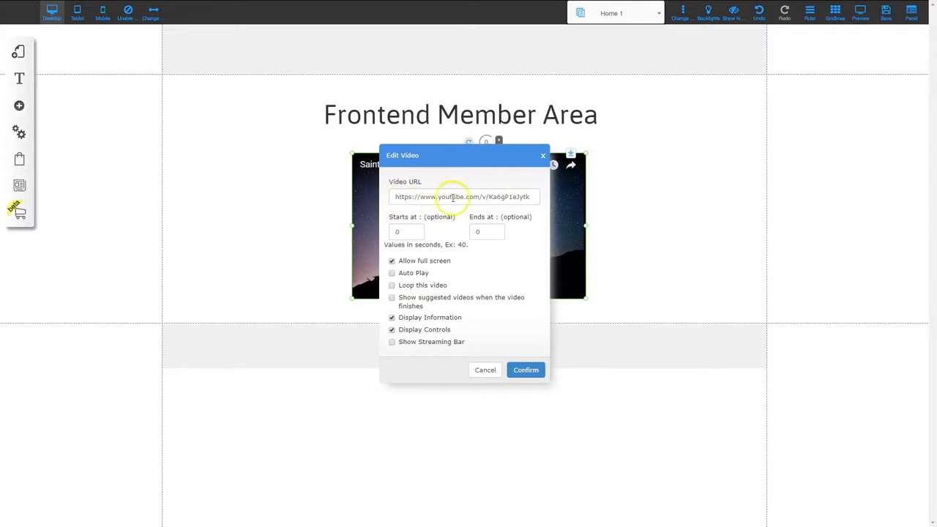
click(526, 371)
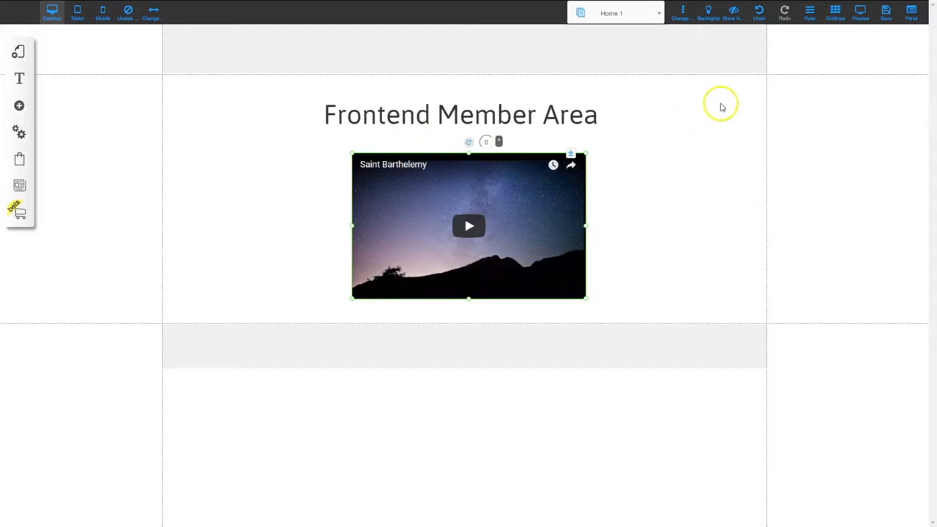
click(887, 16)
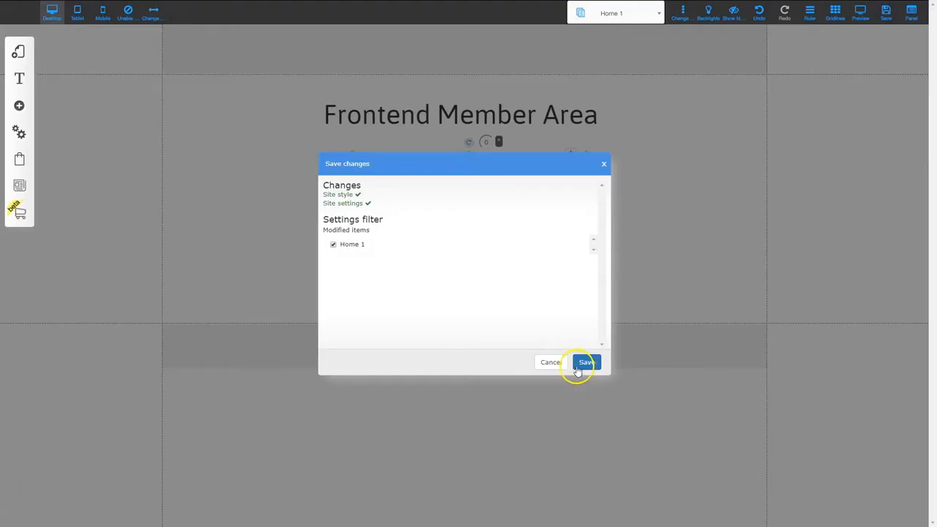
click(589, 362)
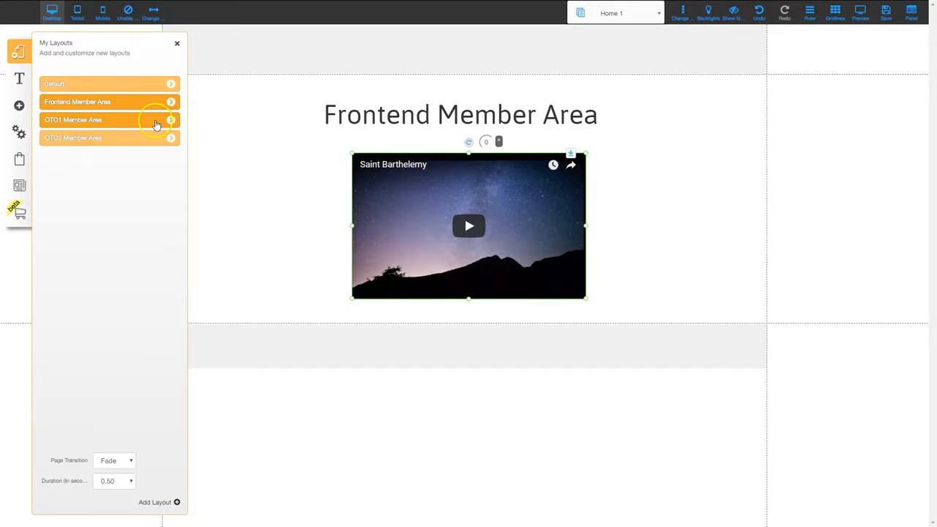
In the OTO1 Member Area layout, add an 'OTO1 Member Area' title near the page top
click(156, 125)
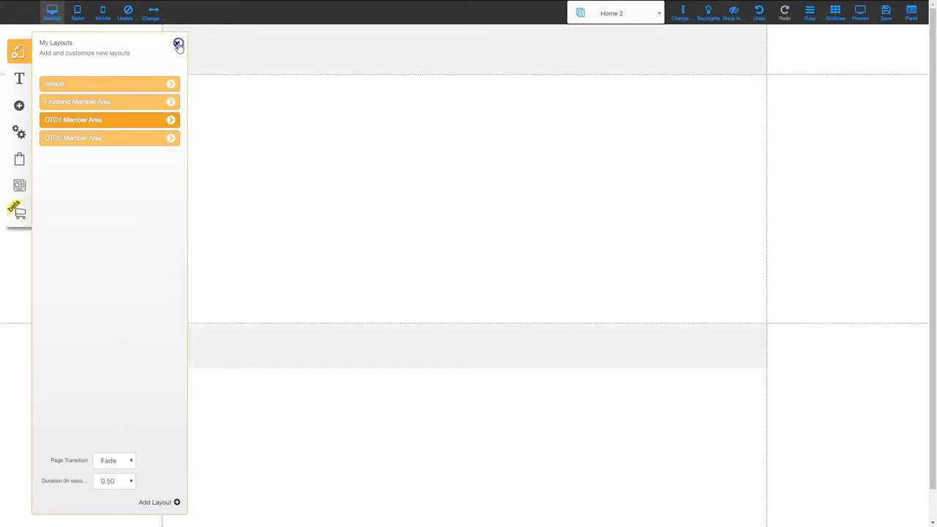
click(178, 45)
click(19, 106)
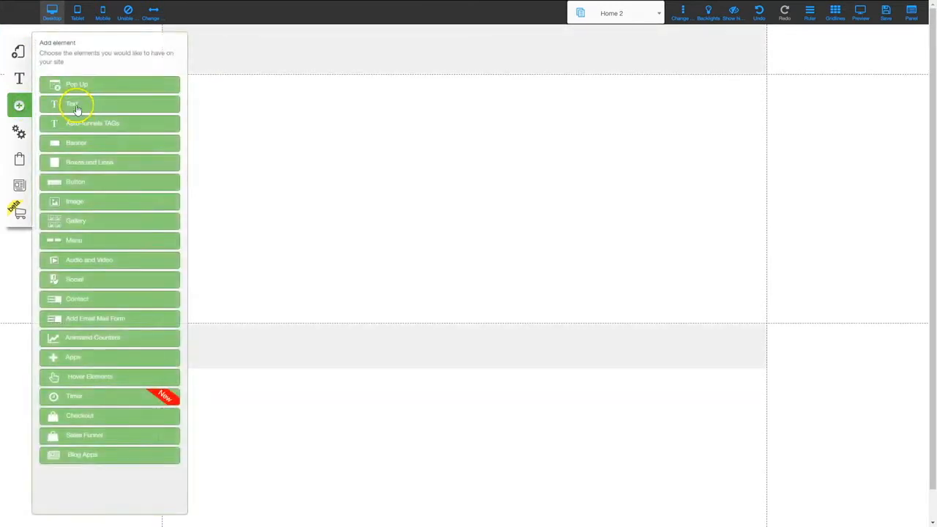
click(76, 108)
drag(153, 110, 432, 140)
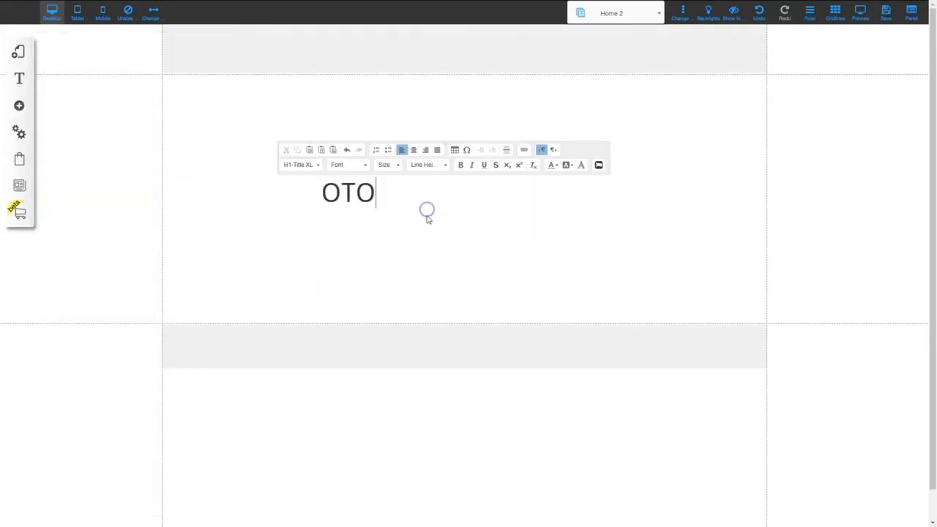
text(1 Member ARea)
key(BackSpace)
key(BackSpace)
key(BackSpace)
text(rea)
click(440, 209)
drag(440, 209, 435, 117)
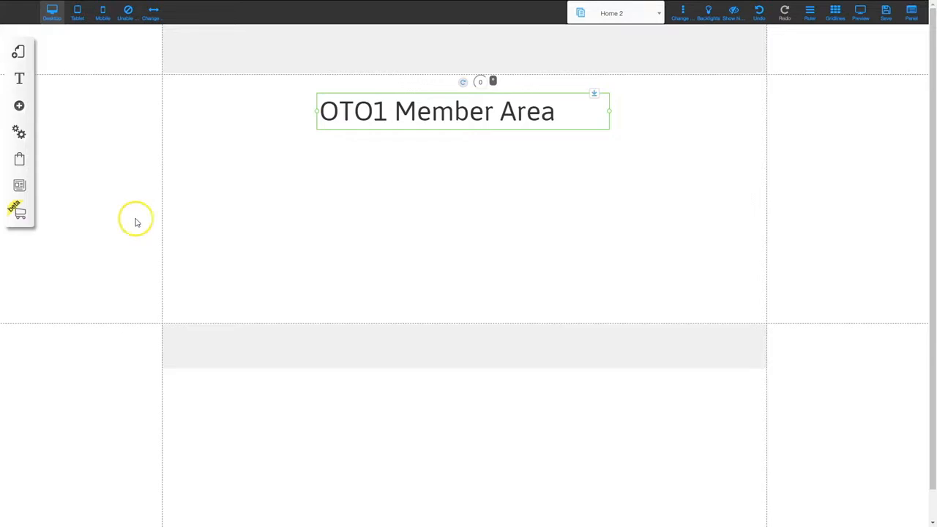
Place a YouTube video beneath the OTO1 heading and save the Home 2 page
click(19, 105)
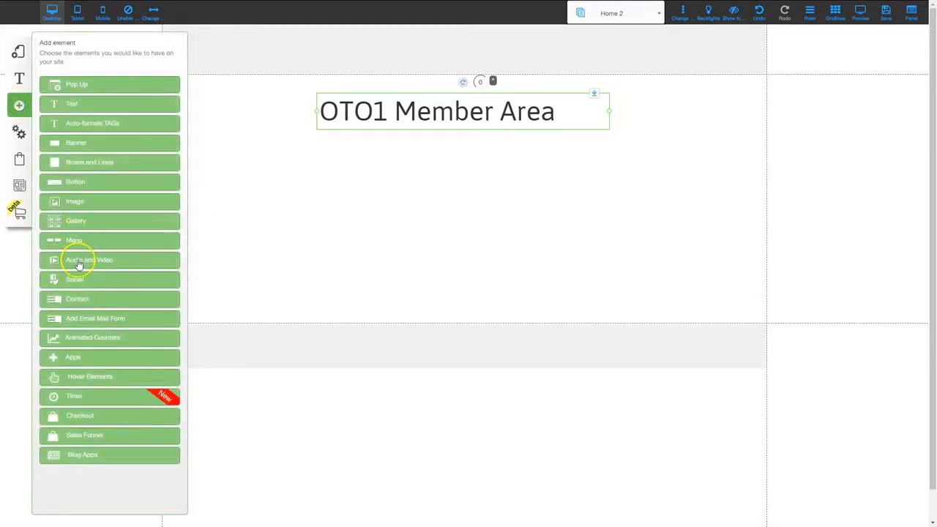
click(79, 260)
click(83, 117)
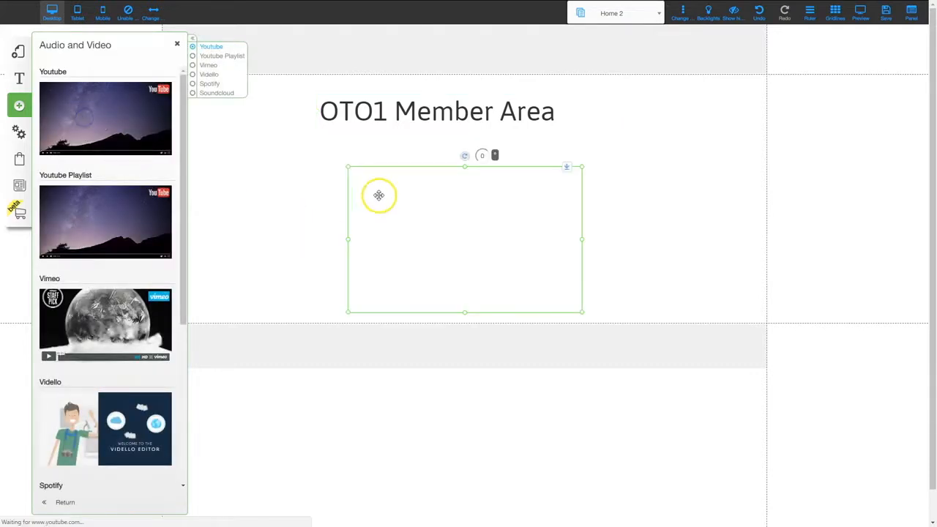
drag(425, 226, 409, 206)
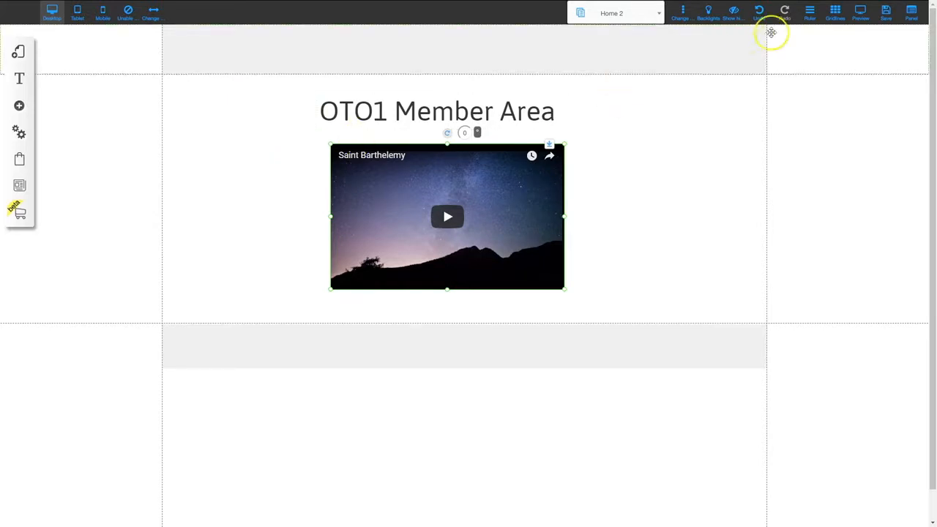
click(886, 11)
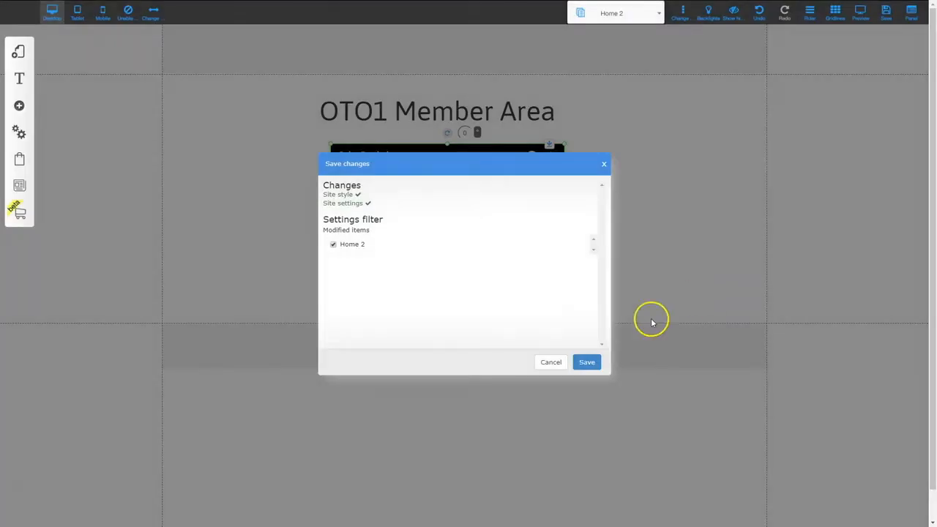
click(588, 362)
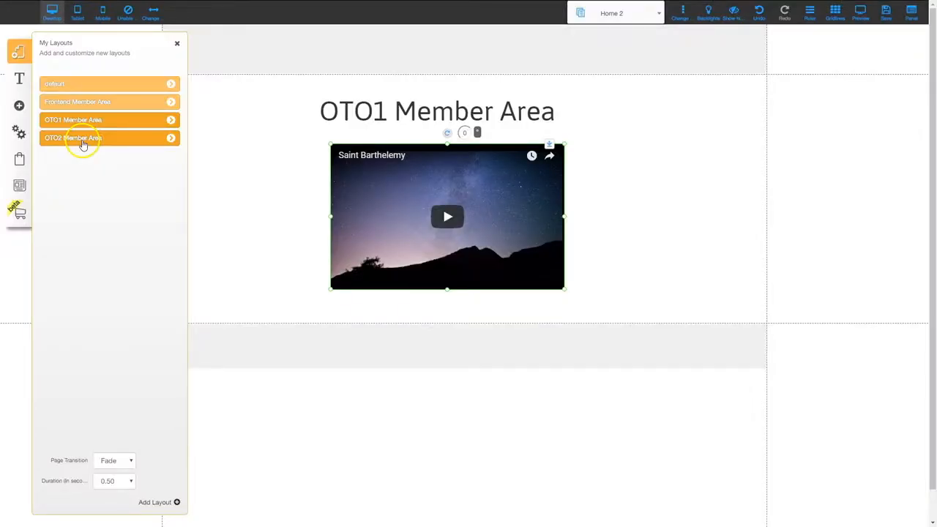
In the OTO2 Member Area layout, add an 'OTO2 Member Area' title near the page top
click(83, 140)
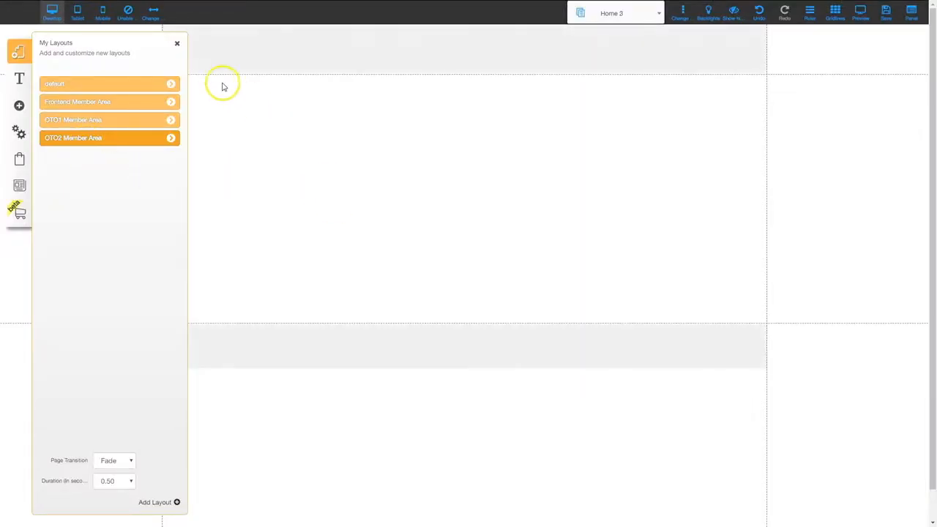
click(177, 44)
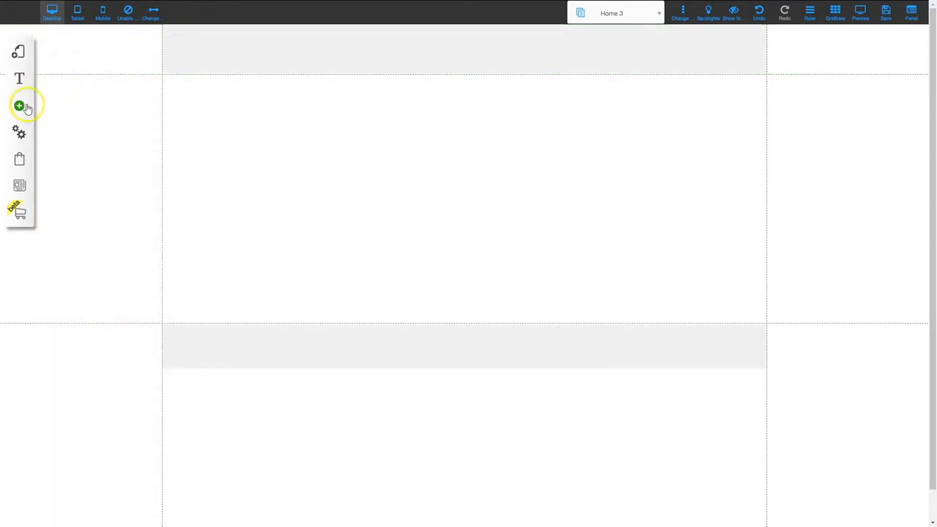
click(19, 105)
click(83, 107)
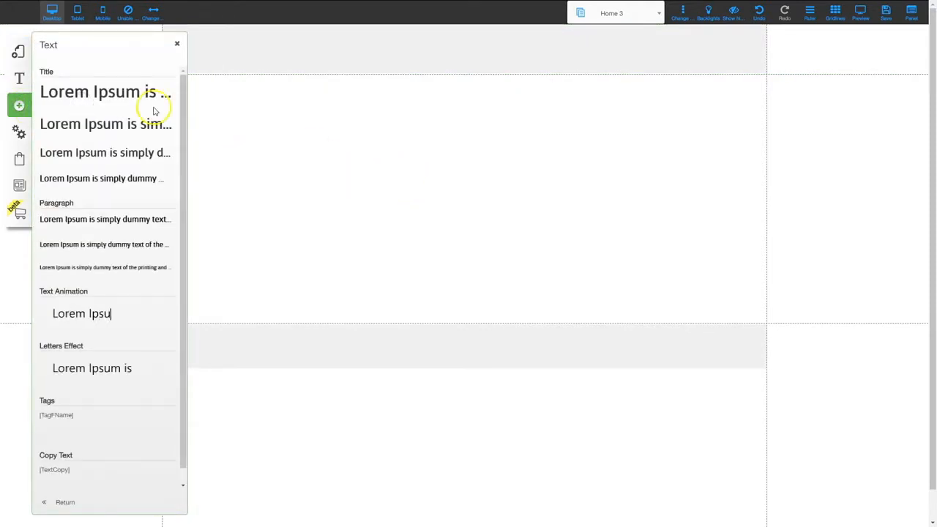
click(95, 90)
double_click(383, 204)
text(OTO2 Member Area)
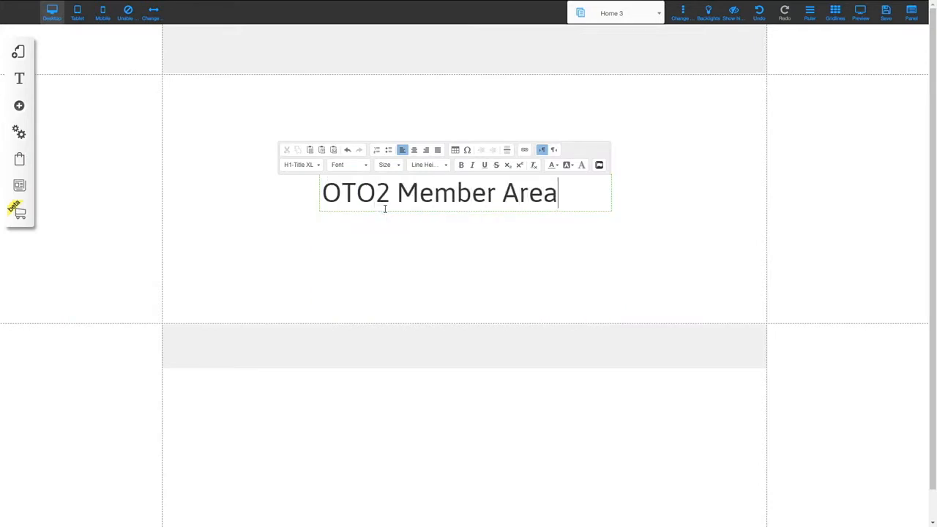
click(418, 242)
drag(427, 196, 414, 119)
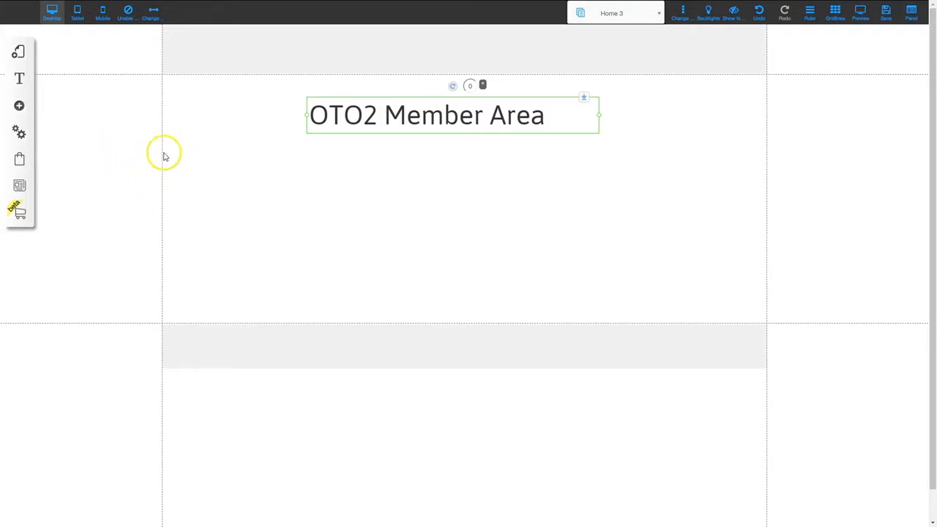
Place a YouTube video beneath the OTO2 heading and save the Home 3 page
click(18, 106)
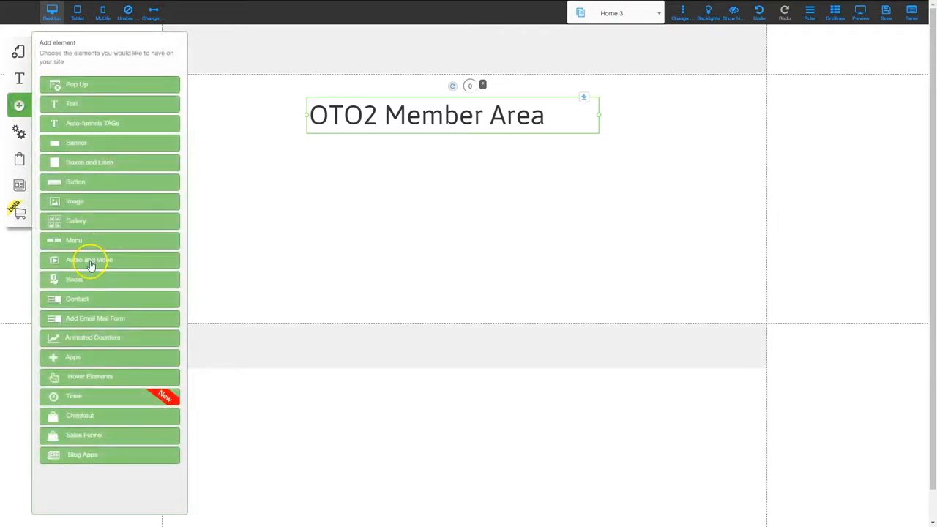
click(90, 262)
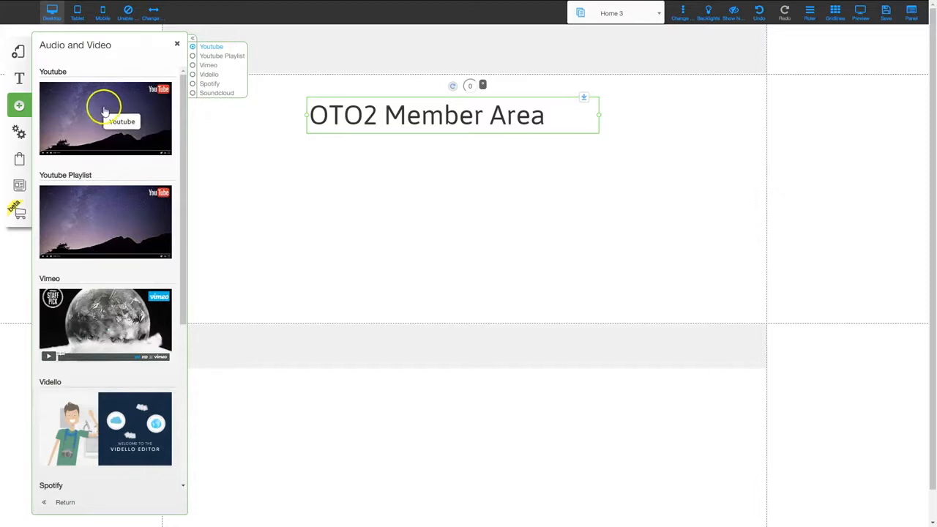
drag(96, 117, 448, 247)
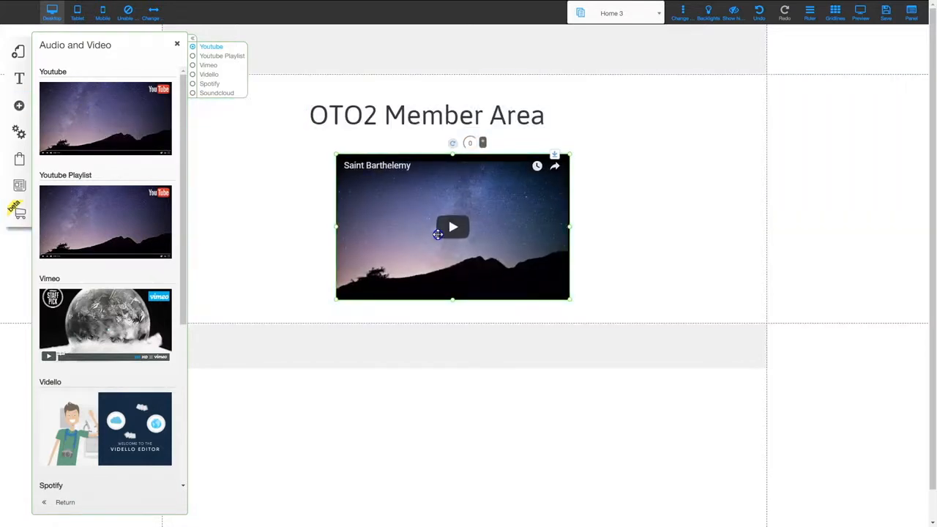
click(177, 44)
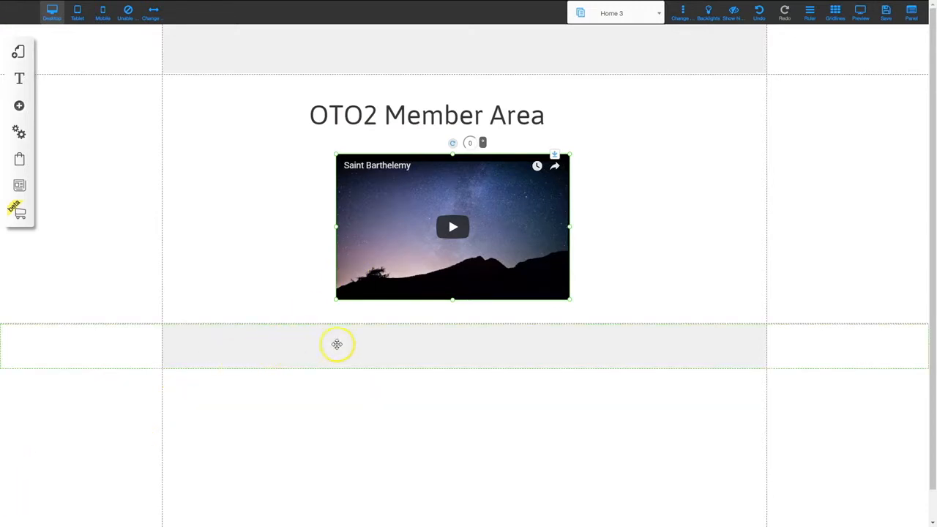
click(887, 13)
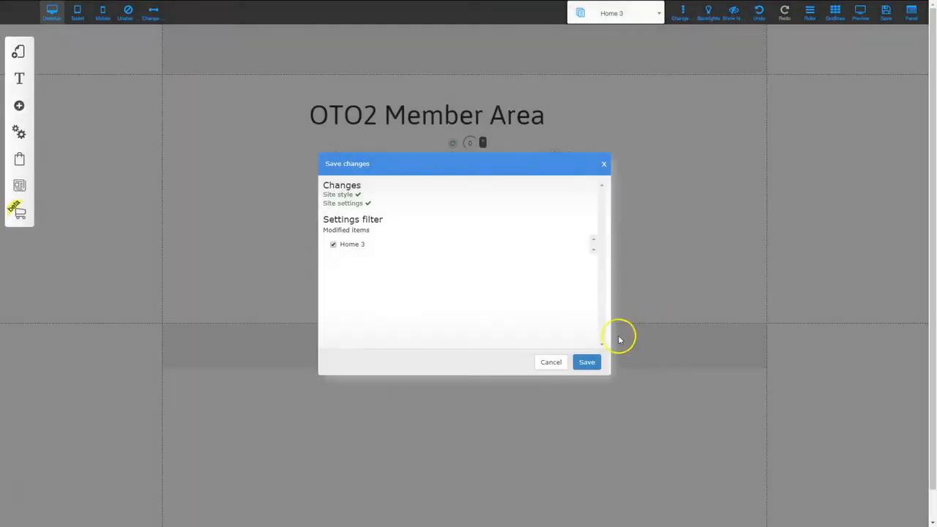
click(586, 363)
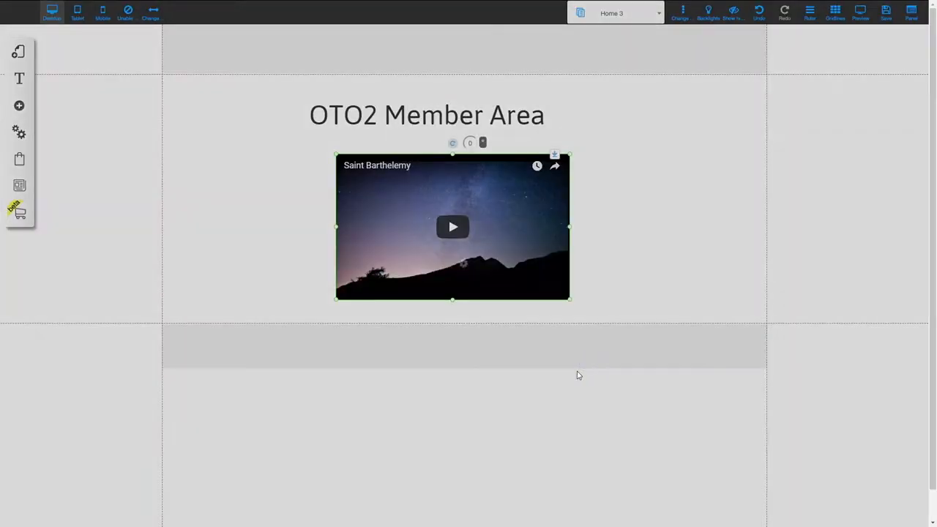
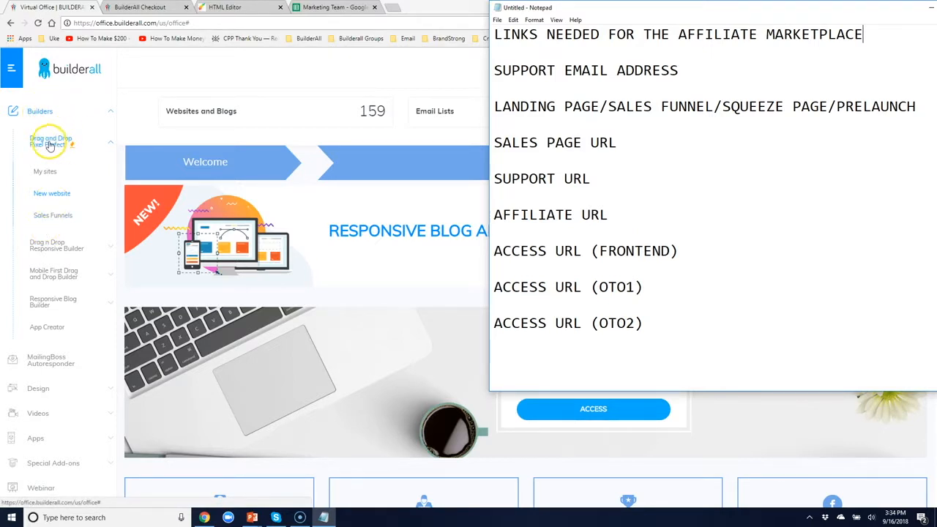
Filter My sites by 'SOCIAL' and open the e-mail accounts of socialmediaexplosion.com
click(46, 173)
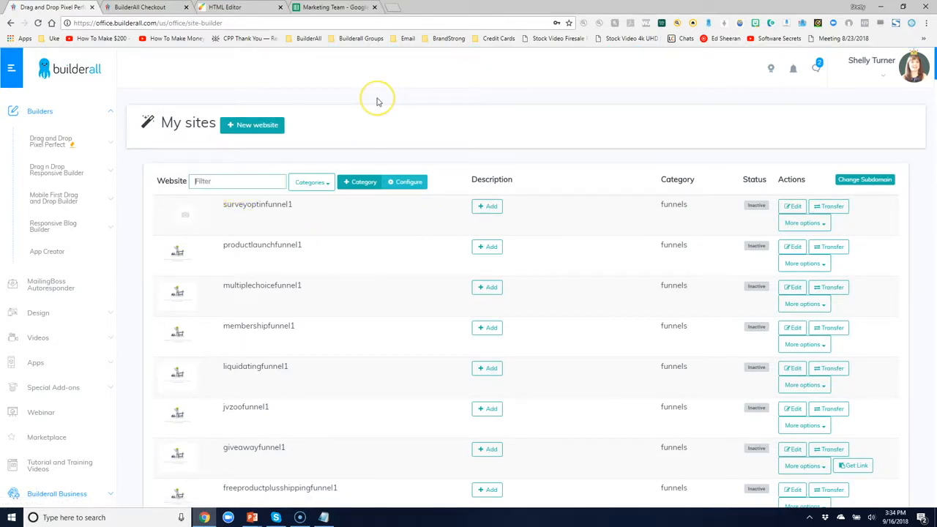
text(SOCIL)
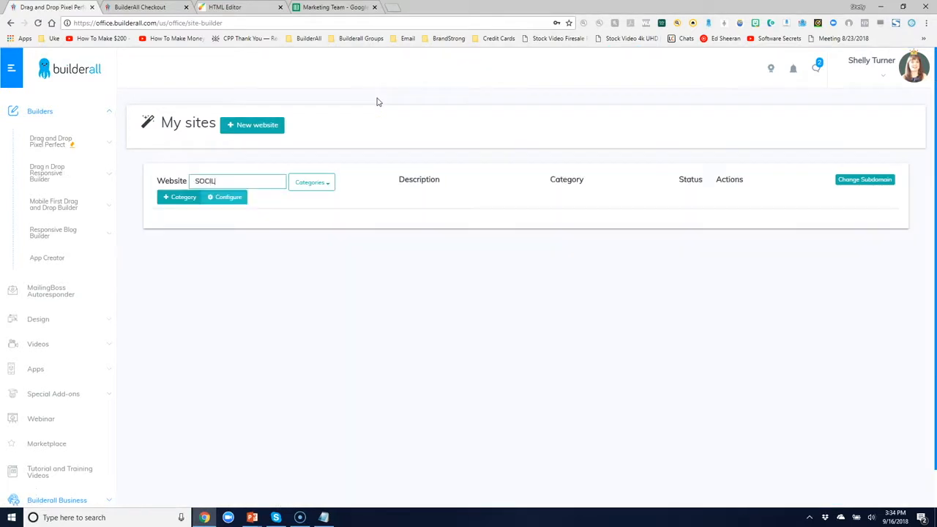
click(384, 108)
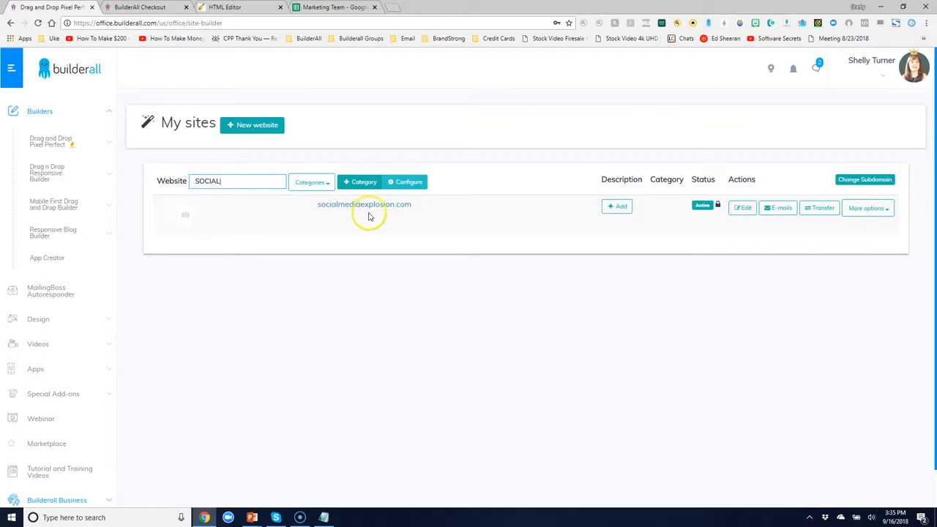
click(778, 212)
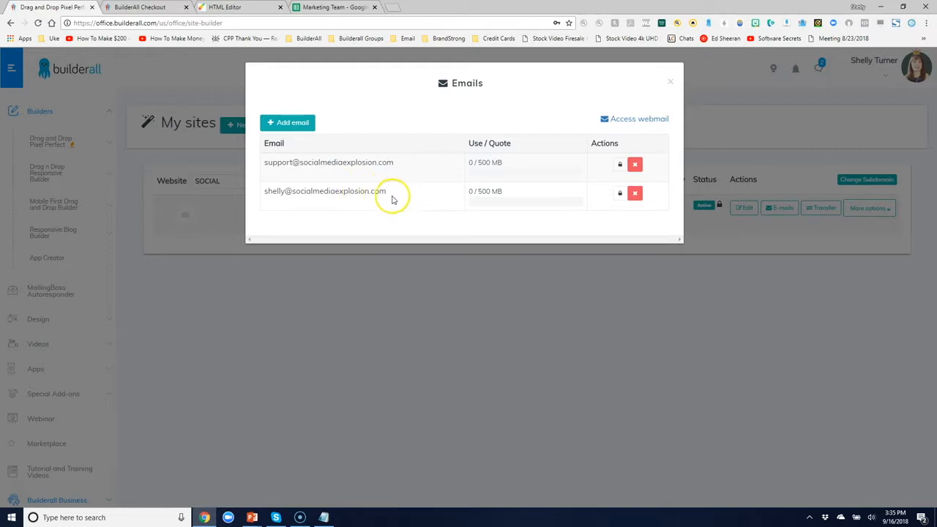
Create an 'admin' mailbox on socialmediaexplosion.com with a strong, confirmed password
click(292, 125)
click(369, 129)
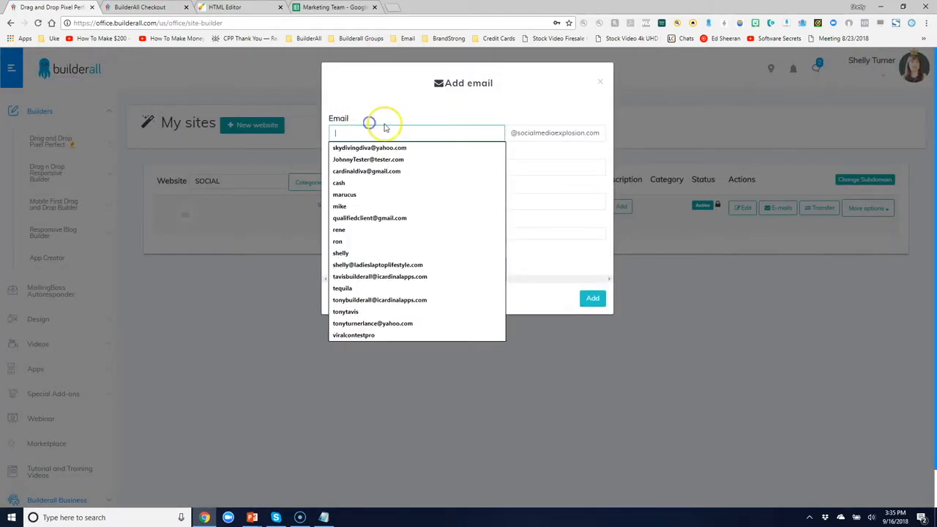
text(ADMIN)
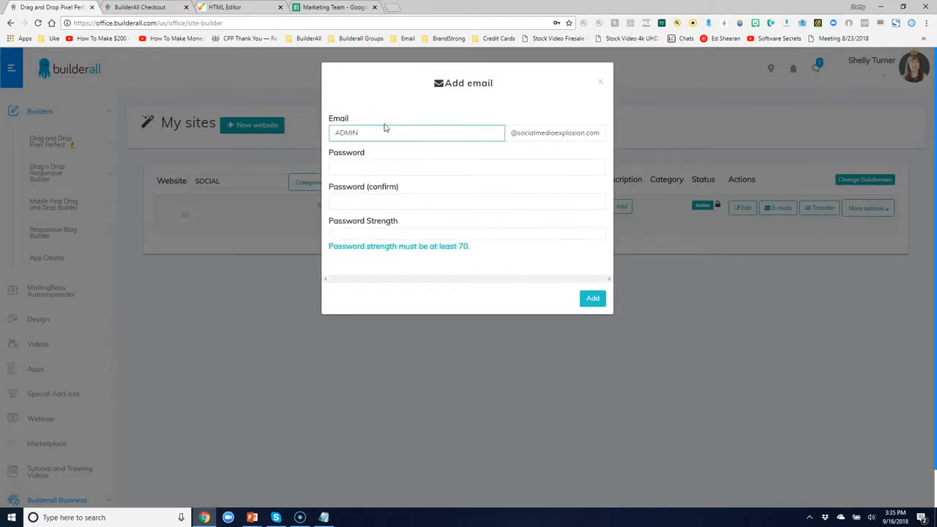
key(BackSpace)
key(BackSpace)
text(a)
key(Tab)
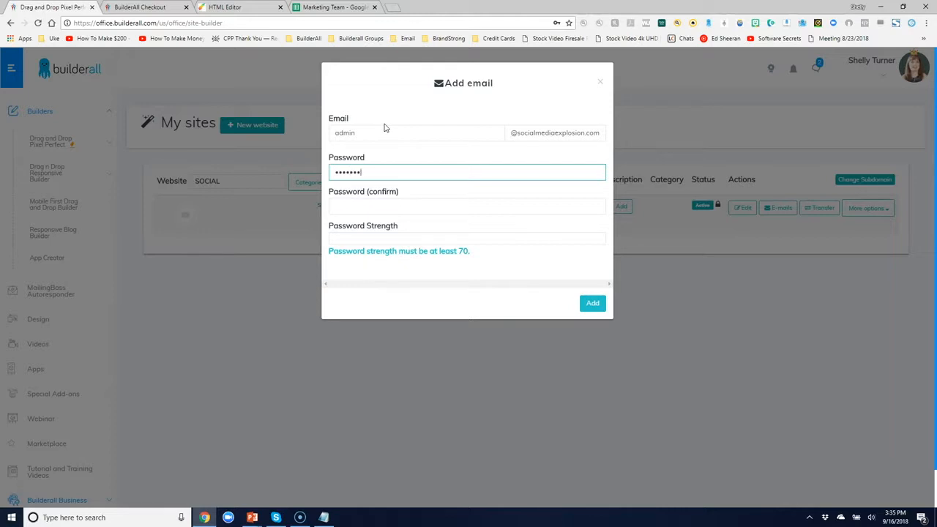
key(Tab)
text(******)
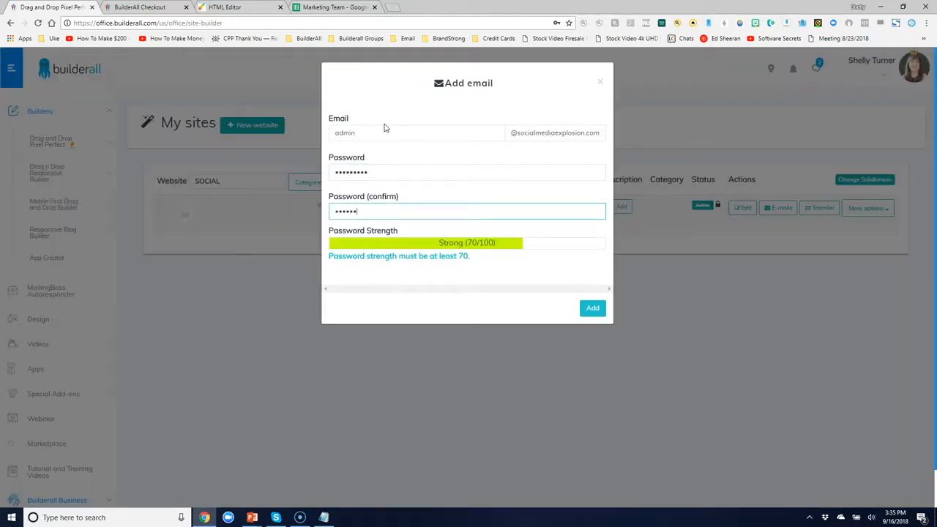
key(Tab)
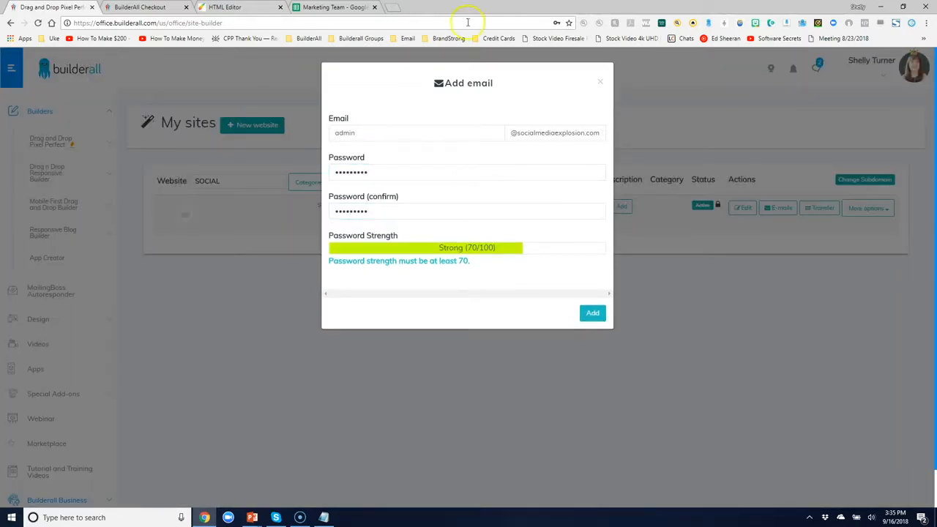
click(591, 313)
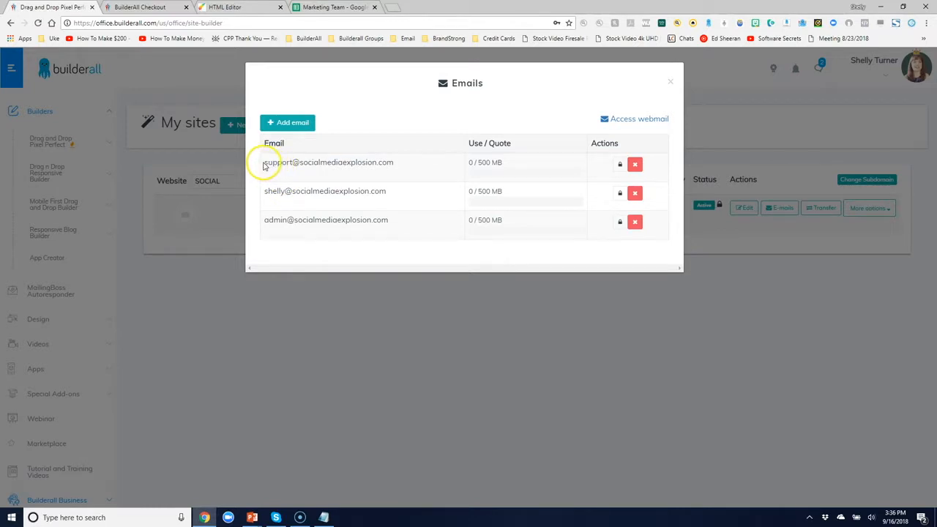
Paste the copied support address under SUPPORT EMAIL ADDRESS in Notepad and open a line under LANDING PAGE
drag(265, 162, 395, 164)
key(ctrl+c)
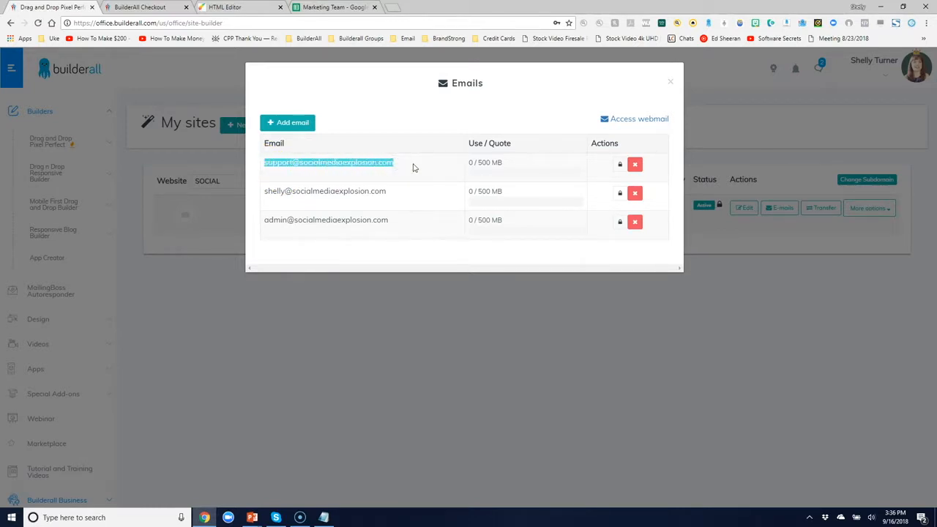
click(323, 517)
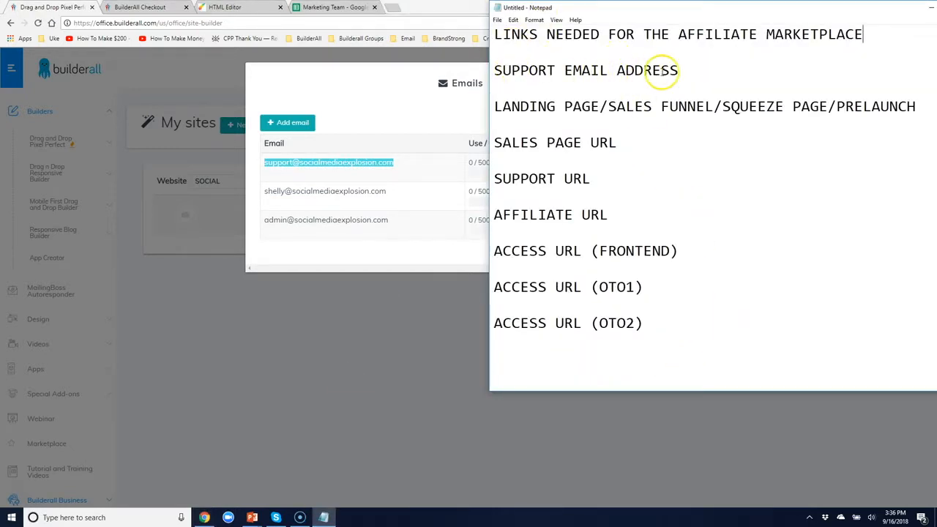
click(687, 69)
key(Return)
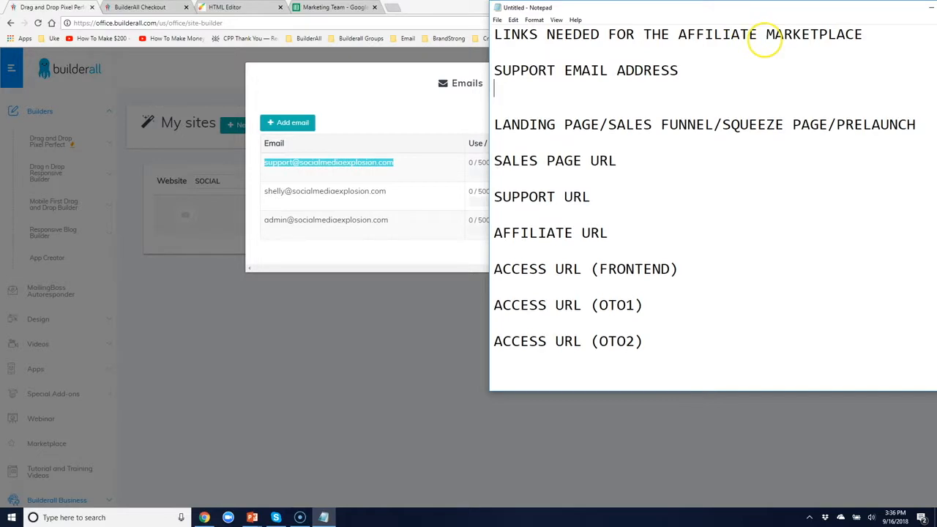
key(ctrl+v)
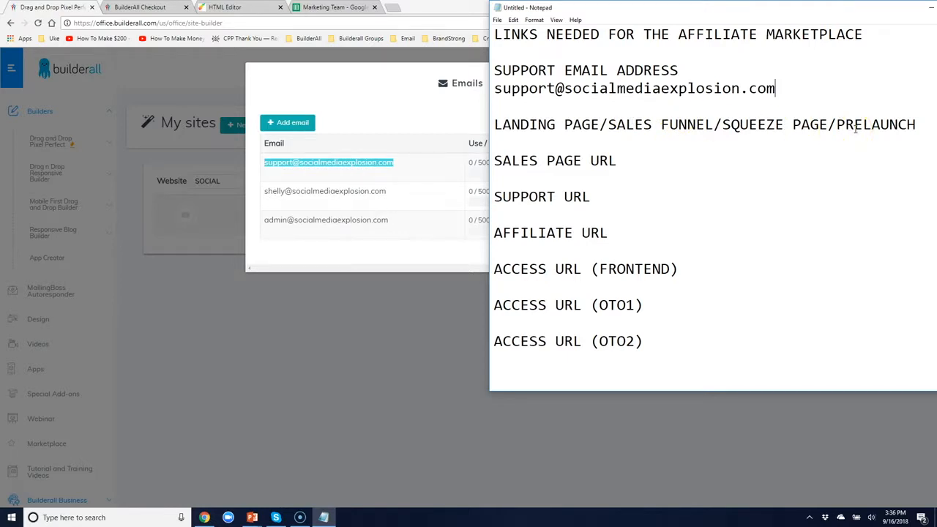
click(916, 126)
key(Return)
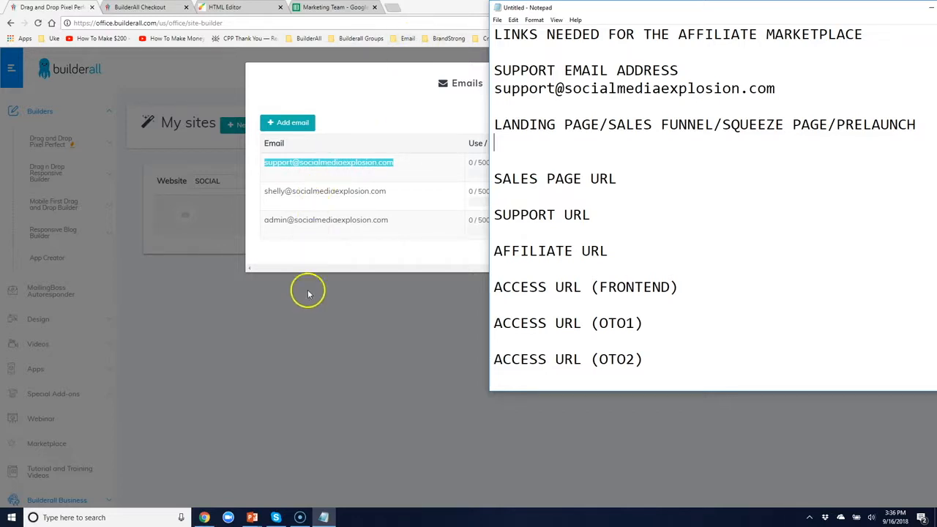
Publish the affiliatemarketplacetraining site from My sites filtered by 'affiliate'
click(338, 329)
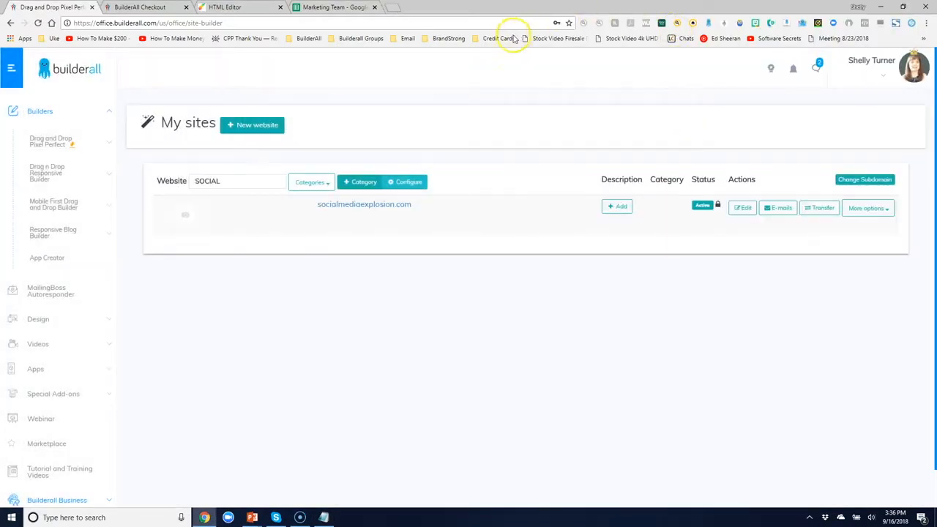
click(50, 139)
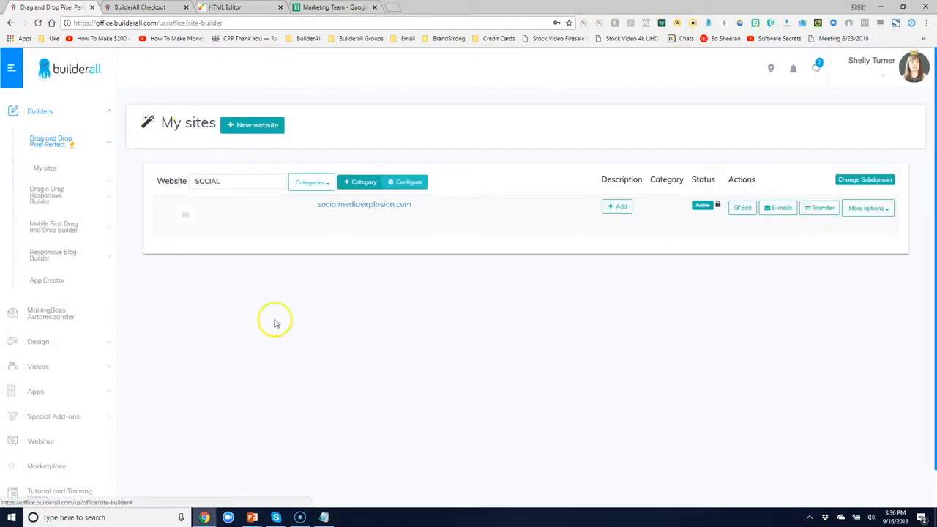
click(45, 170)
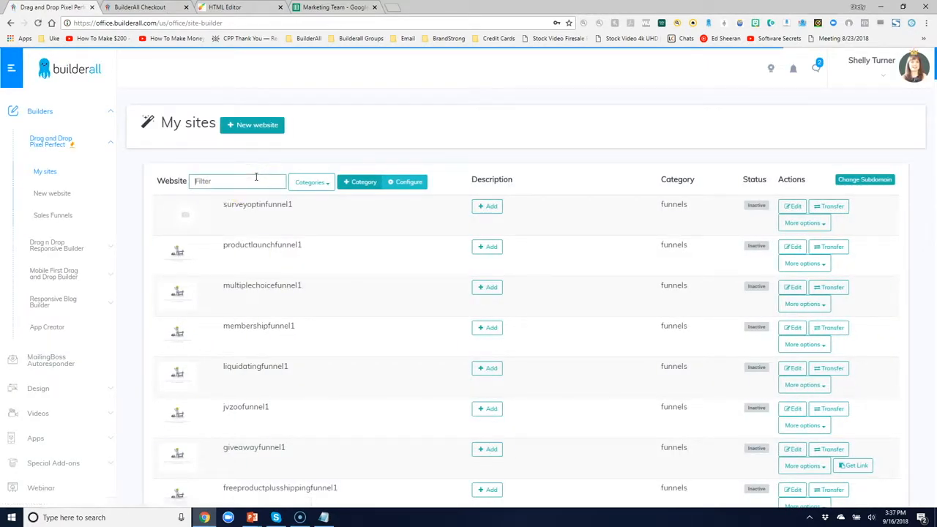
click(256, 181)
text(affiliate)
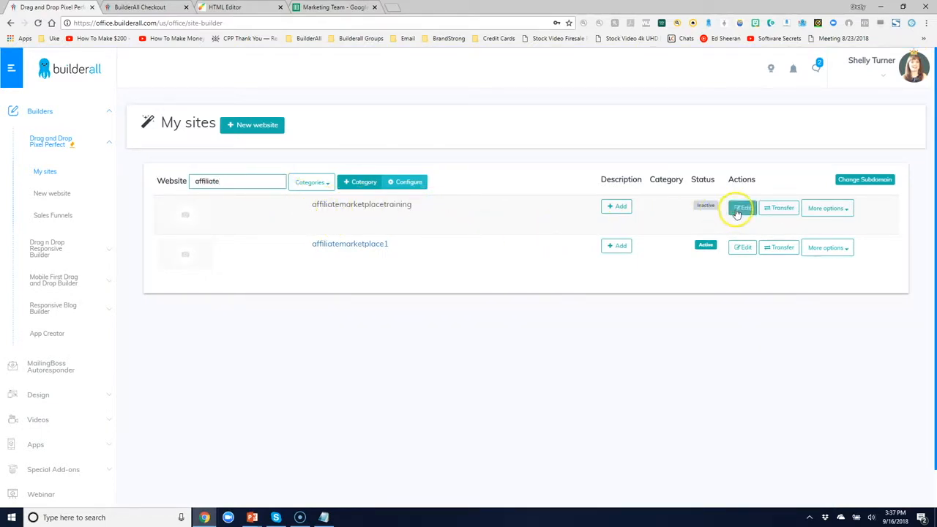
click(829, 209)
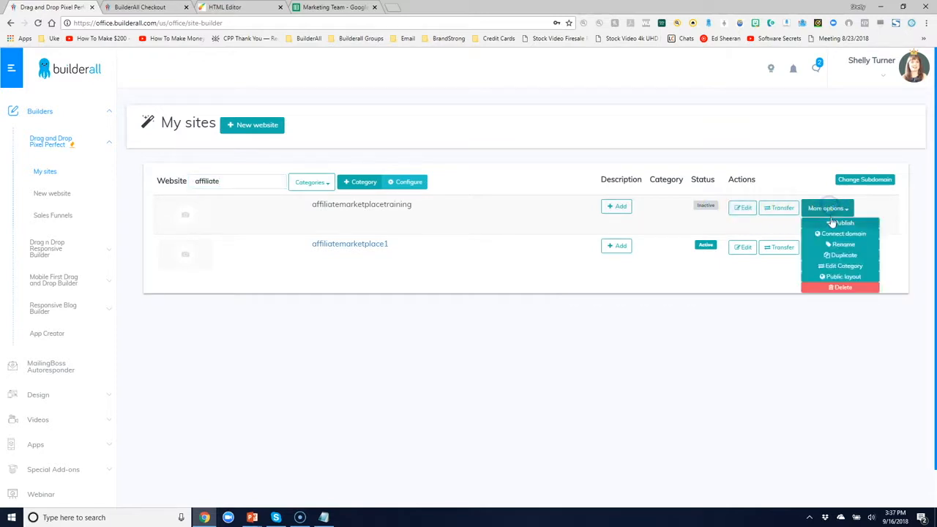
click(832, 224)
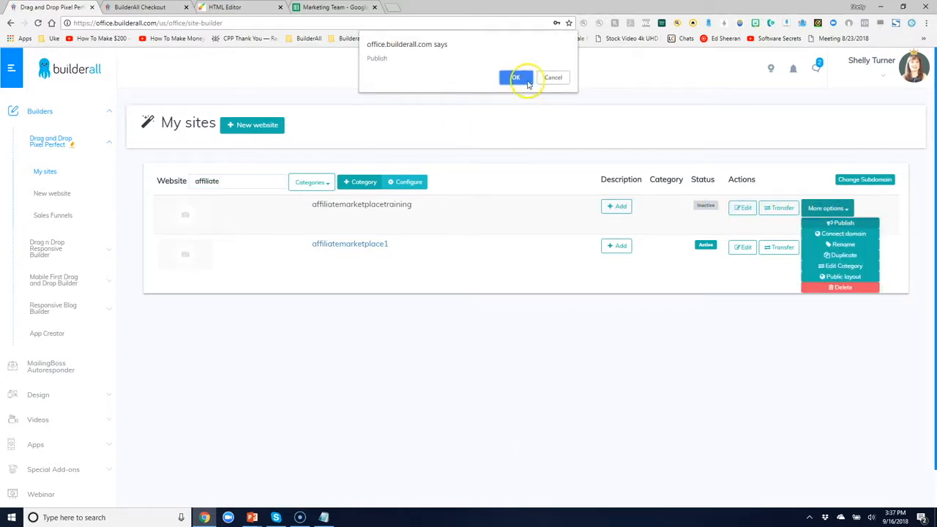
click(525, 78)
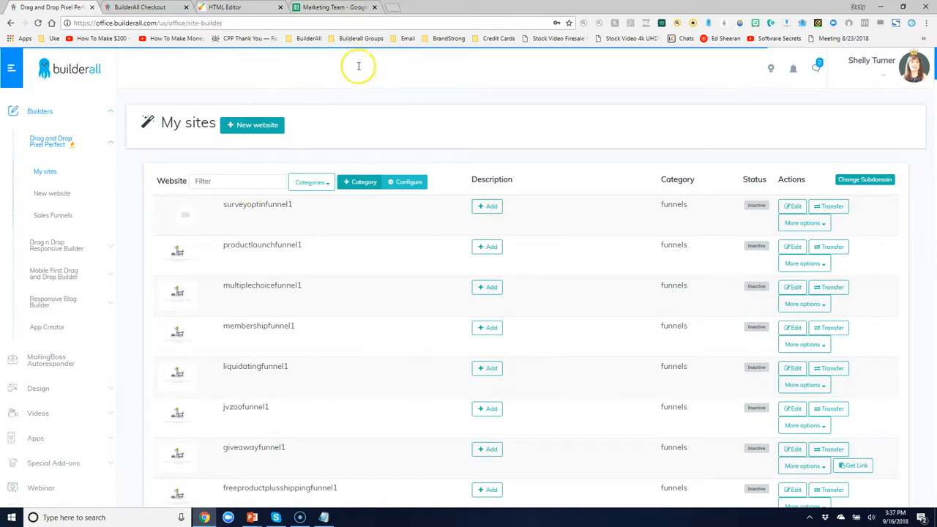
Copy the affiliatemarketplacetraining site's link address and return to the Notepad notes
text(affiliate)
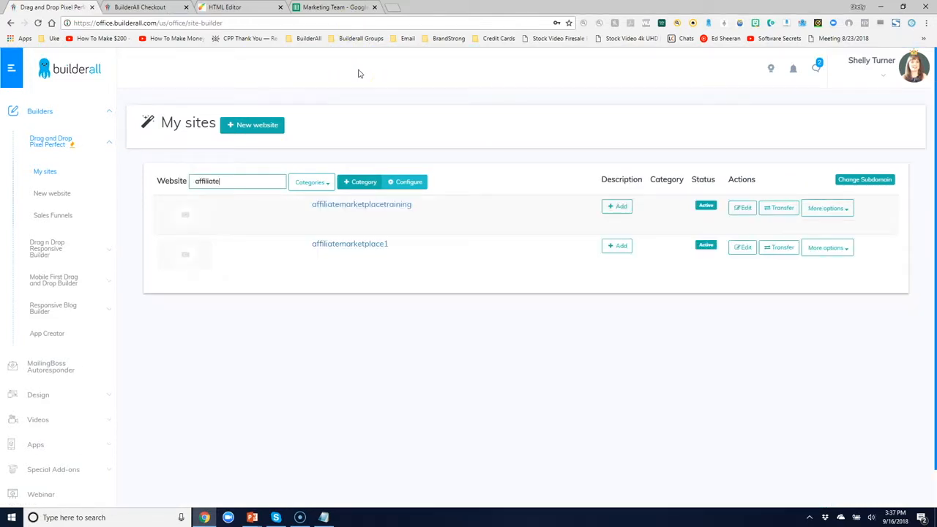
right_click(374, 207)
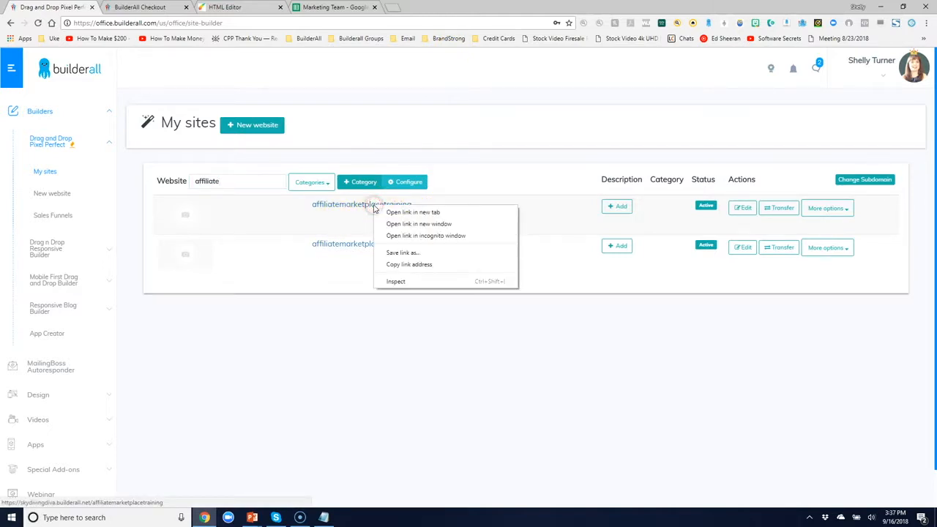
click(421, 267)
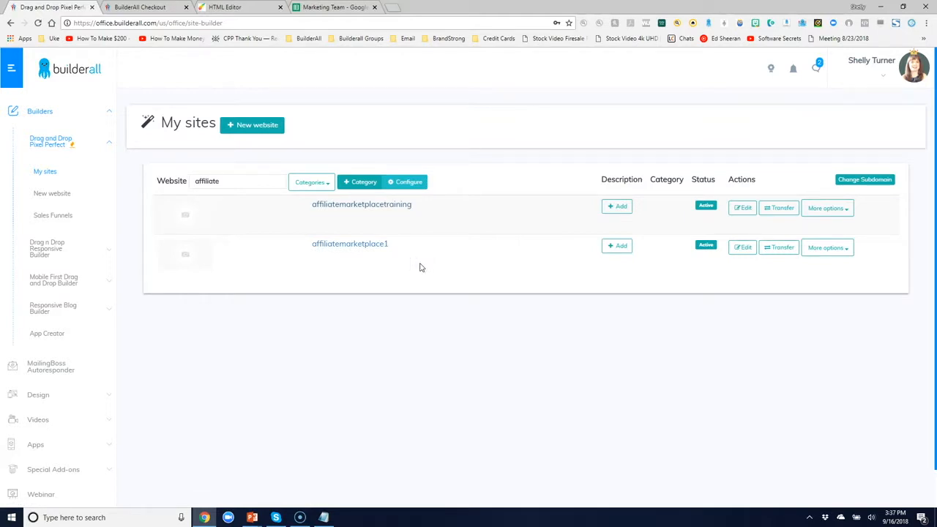
click(324, 517)
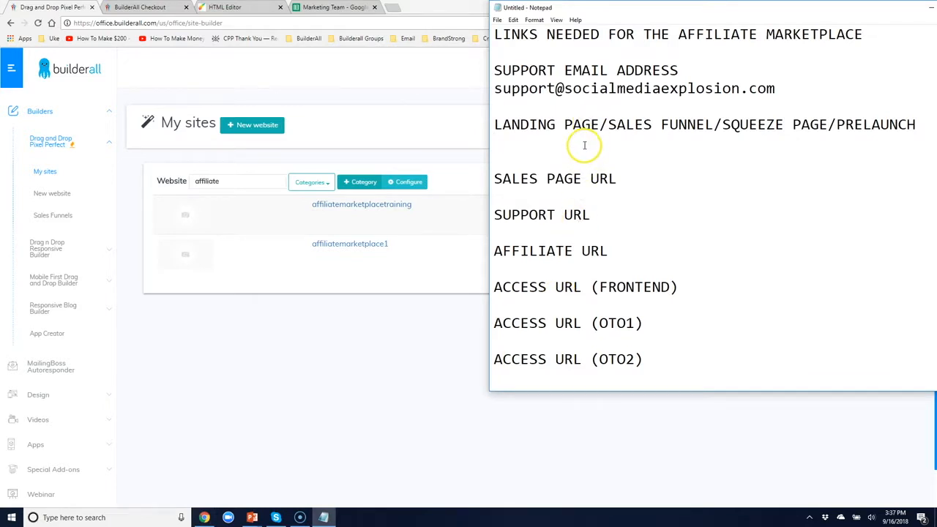
Paste the affiliatemarketplacetraining URL under the landing page heading and under SALES PAGE URL
key(ctrl+v)
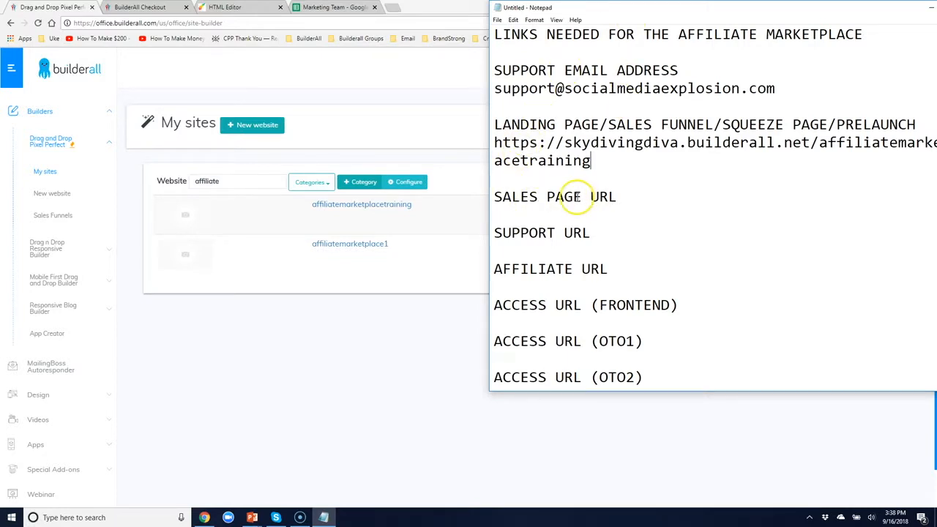
click(621, 196)
key(Return)
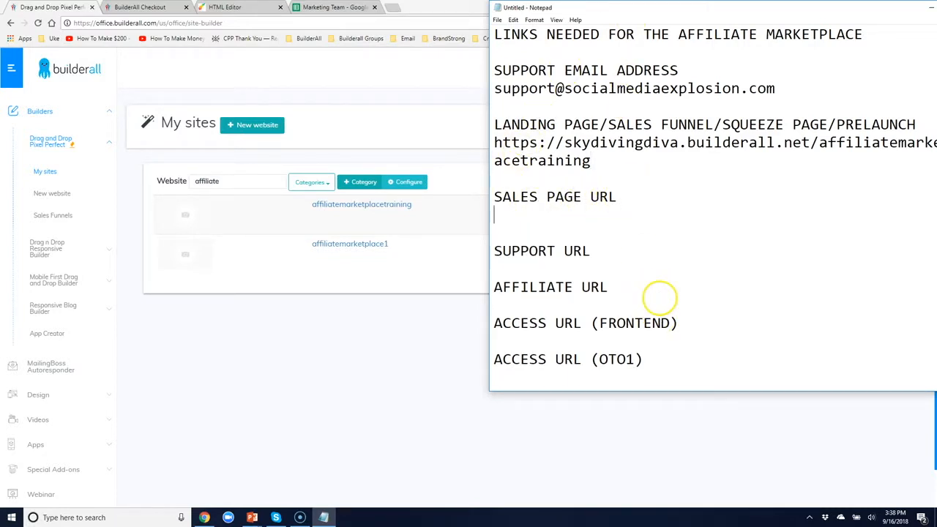
key(ctrl+v)
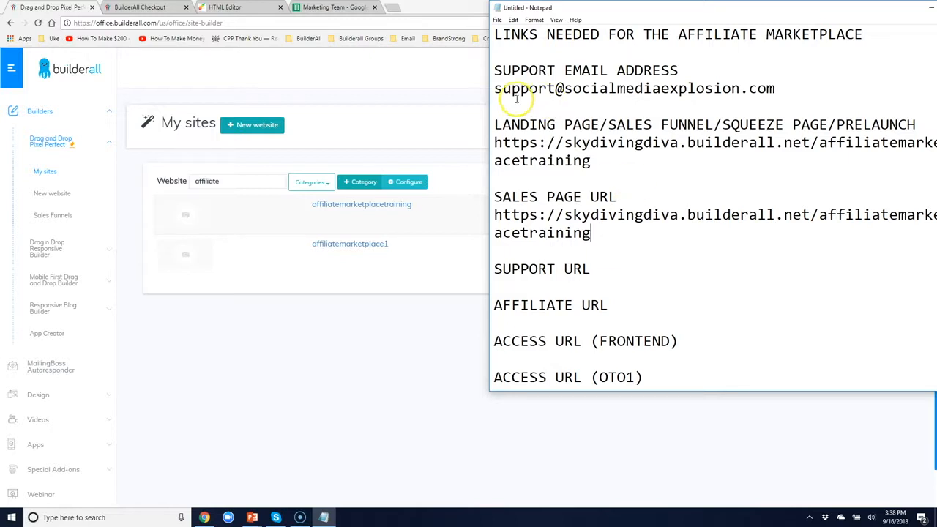
Check the Support page address in the default layout and paste the URL under SUPPORT URL
click(240, 6)
click(240, 6)
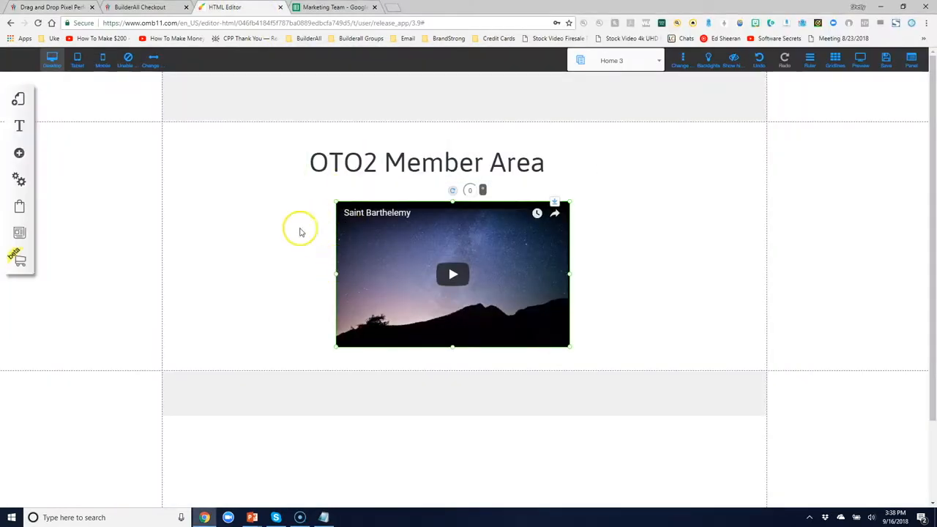
click(21, 100)
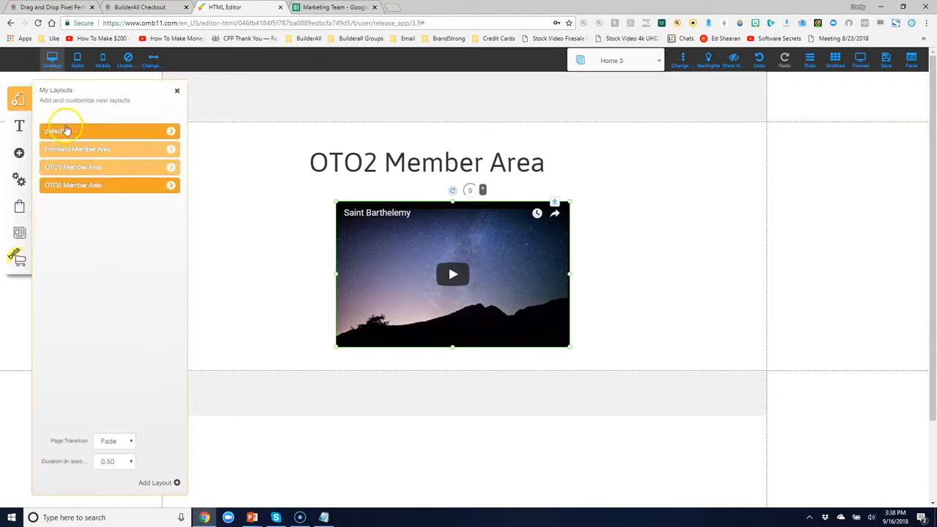
click(171, 131)
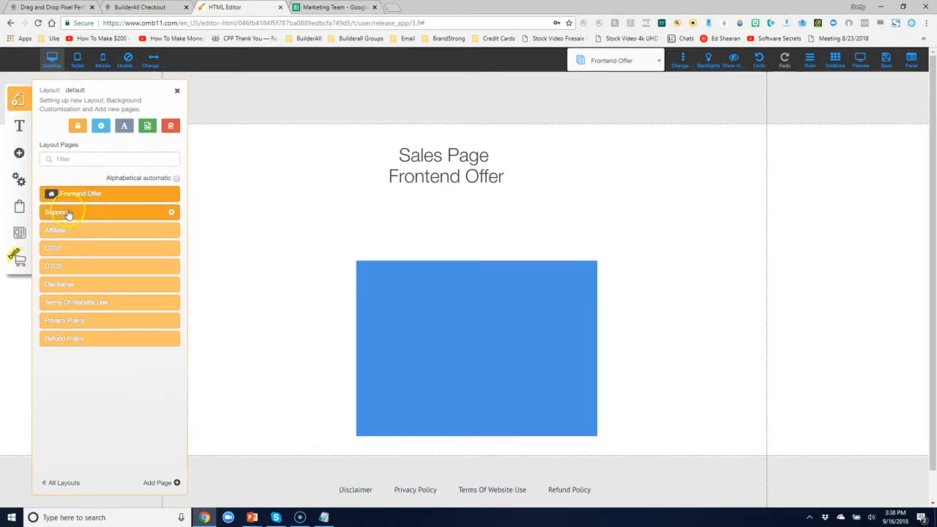
click(172, 213)
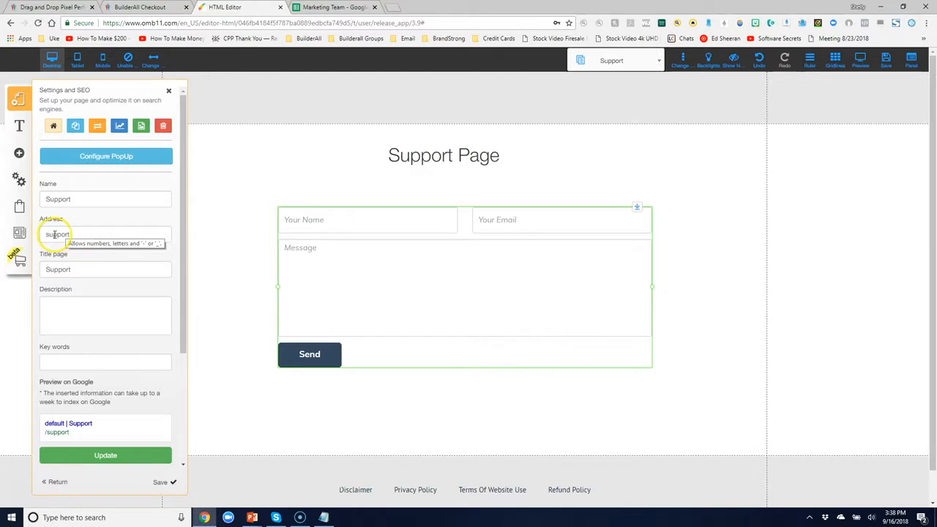
click(324, 517)
click(605, 275)
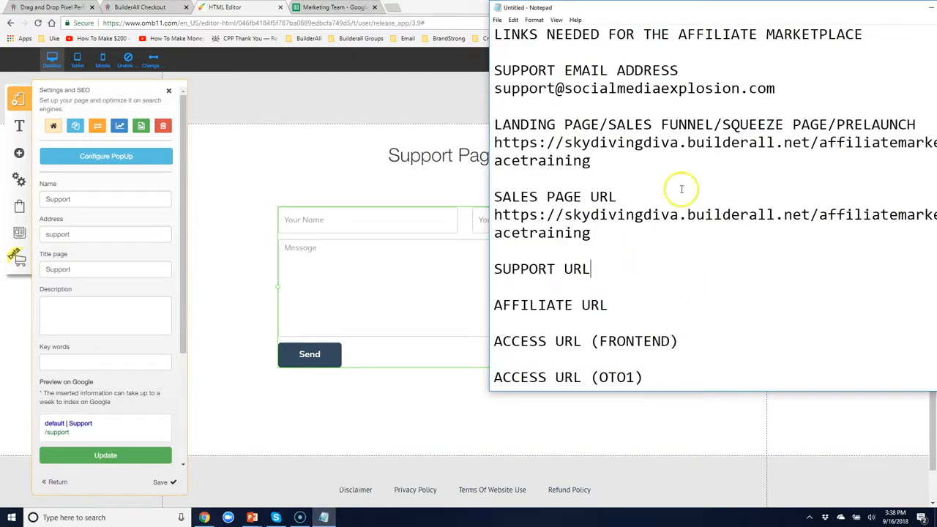
key(Return)
key(ctrl+v)
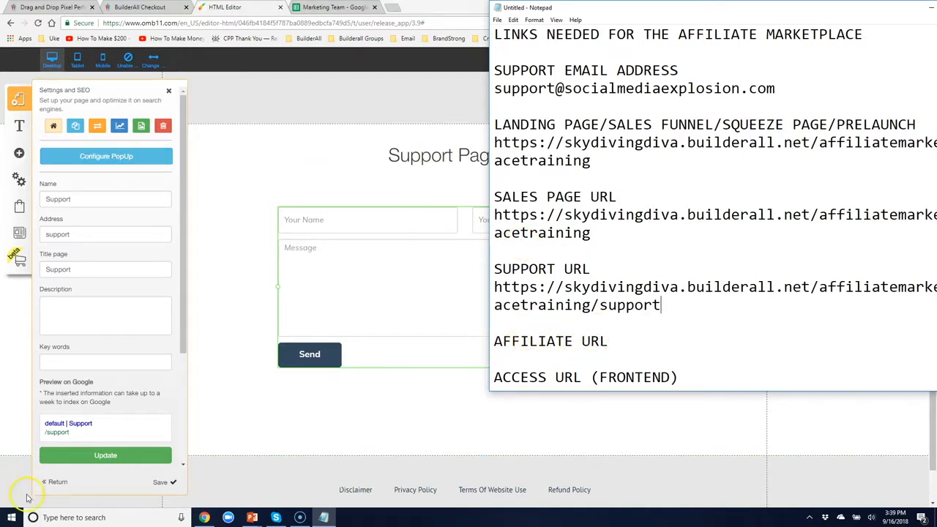
Check the Affiliate page address and paste the URL under AFFILIATE URL
click(49, 482)
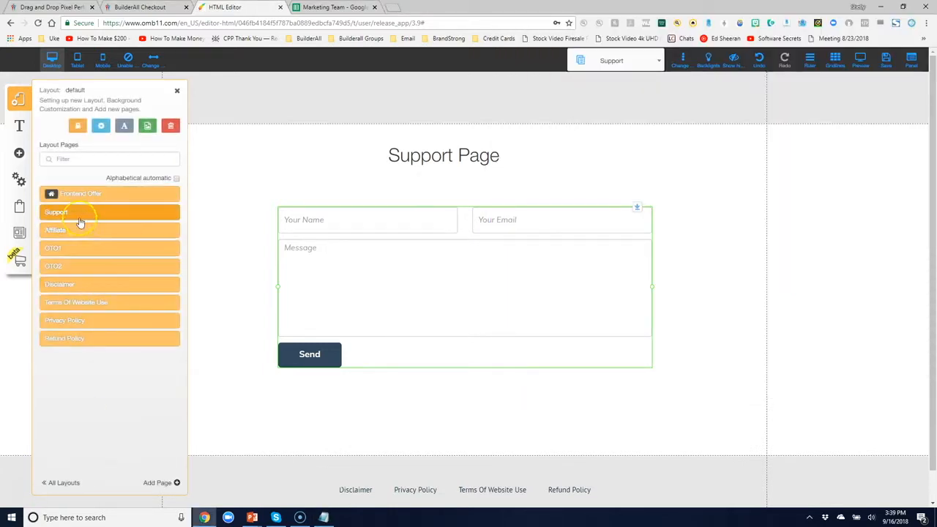
click(172, 231)
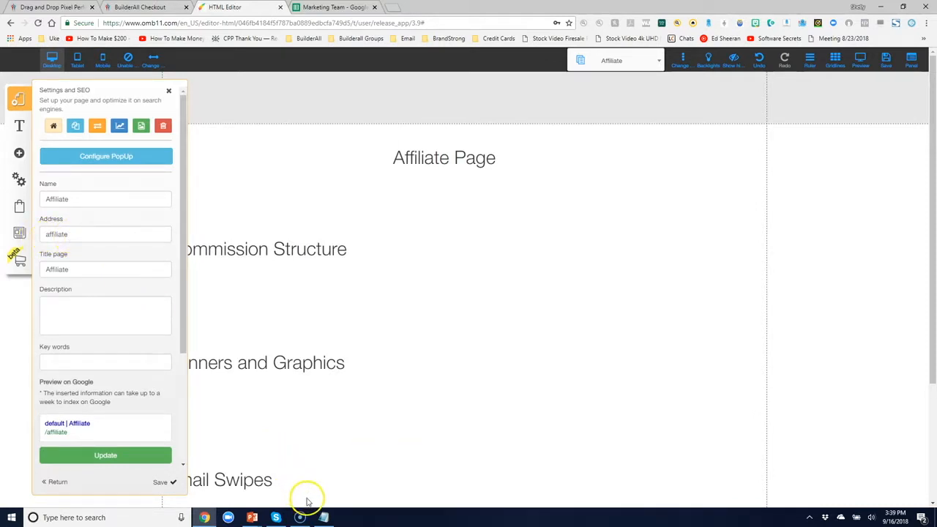
click(324, 517)
click(617, 338)
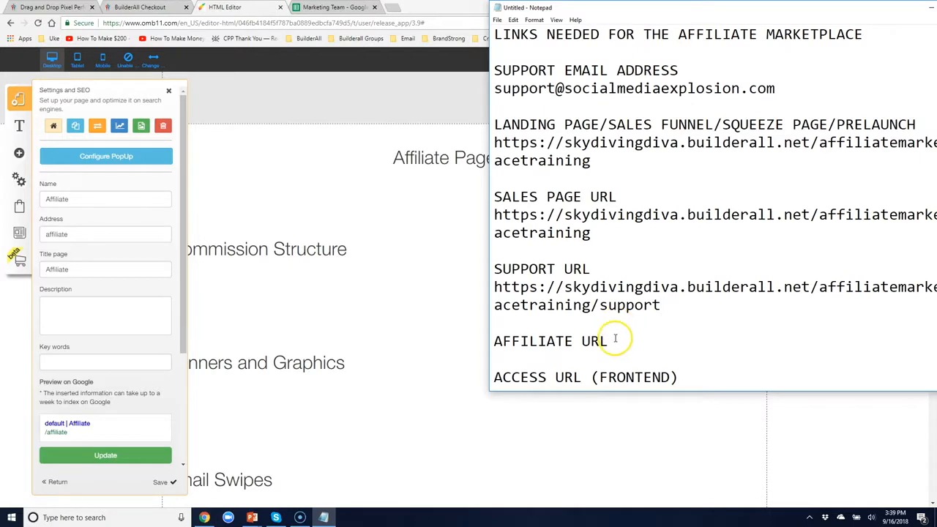
key(Return)
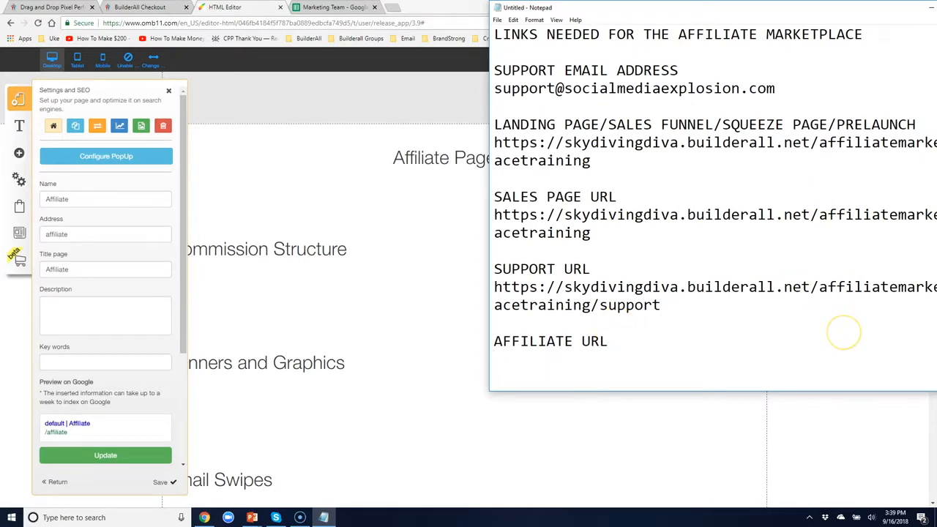
key(ctrl+v)
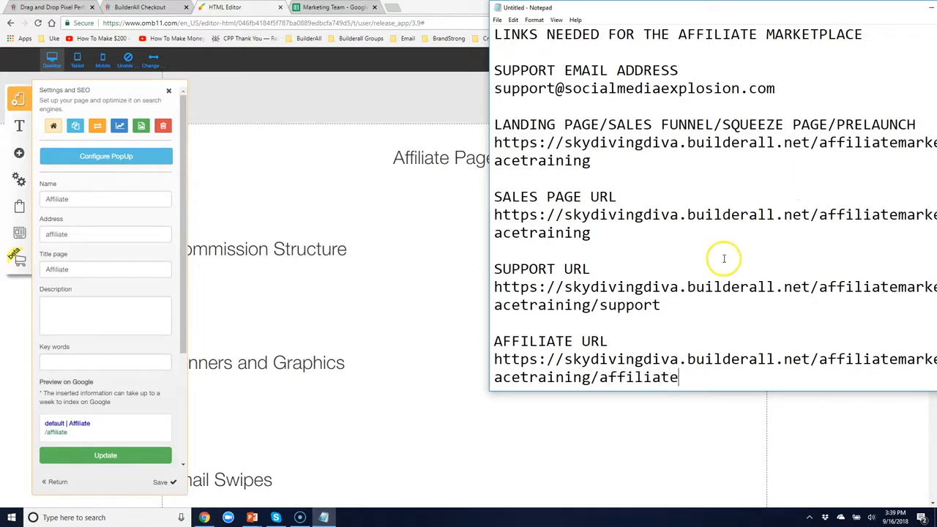
scroll(722, 257, down, 3)
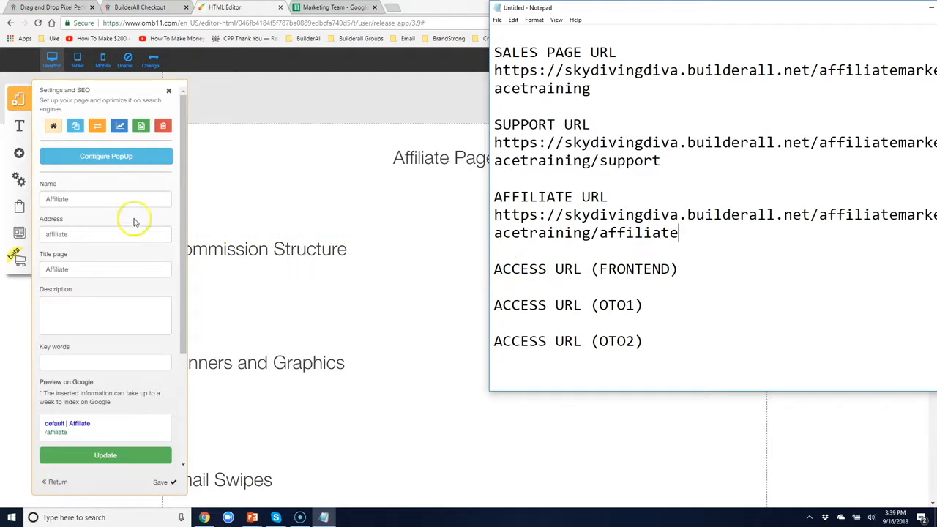
Change the Frontend Member Area Home 1 page address from Home_1 to memberarea1
click(58, 483)
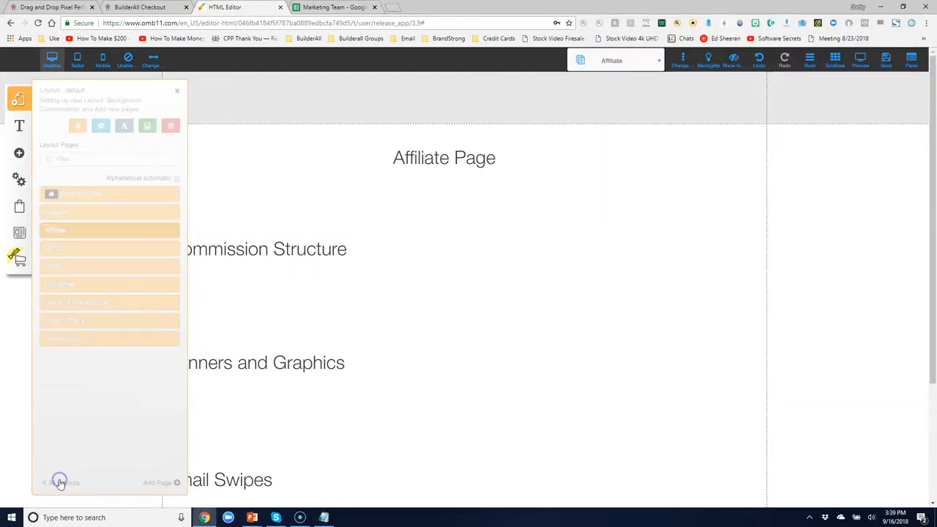
click(63, 483)
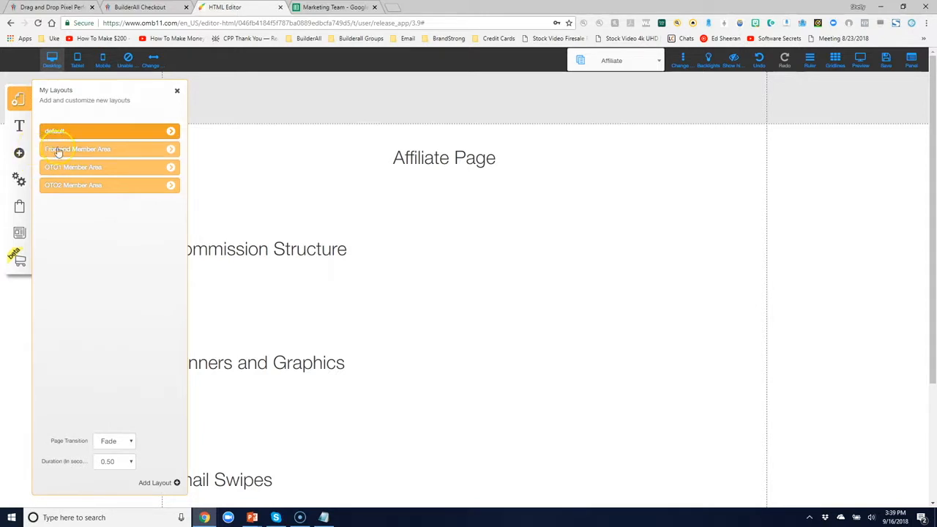
click(171, 150)
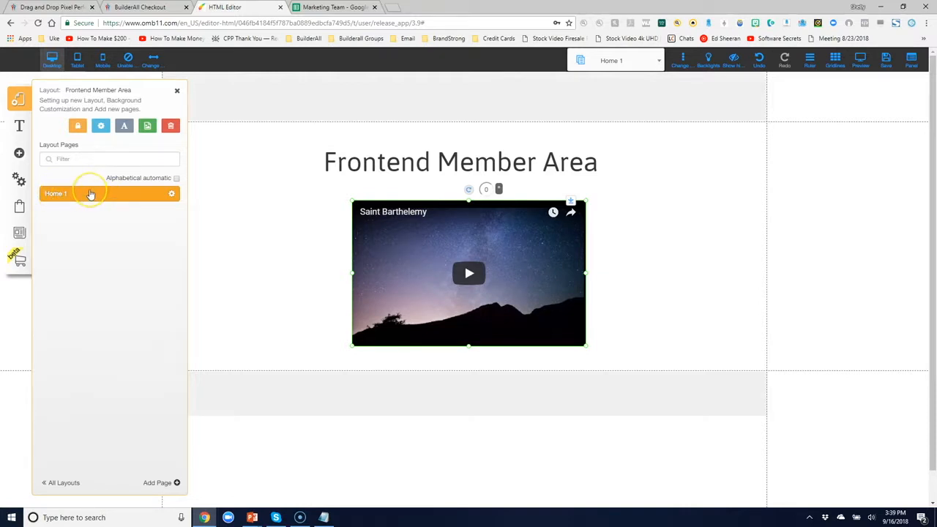
click(172, 196)
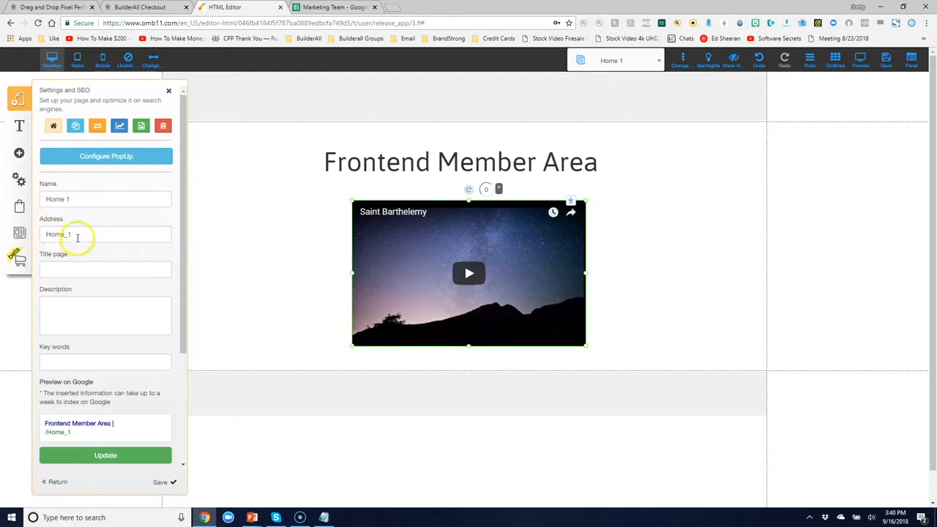
drag(78, 236, 50, 234)
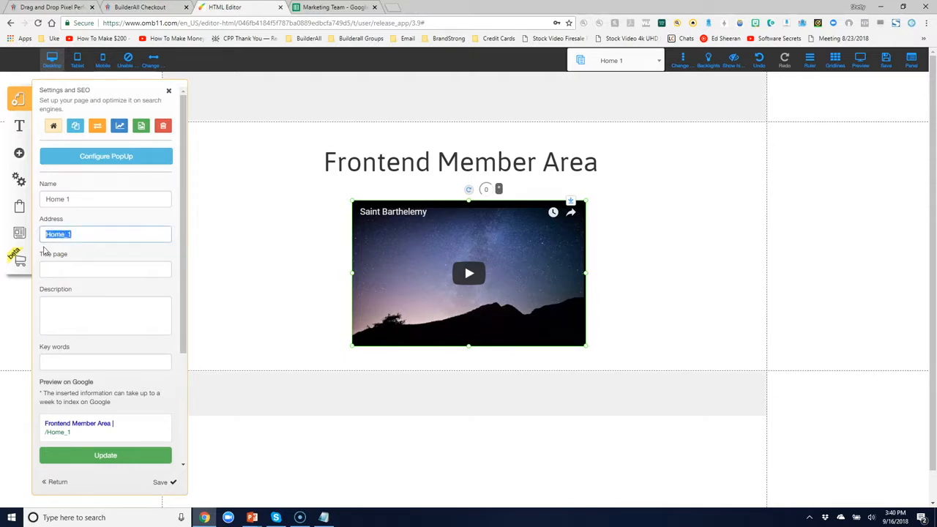
text(membera)
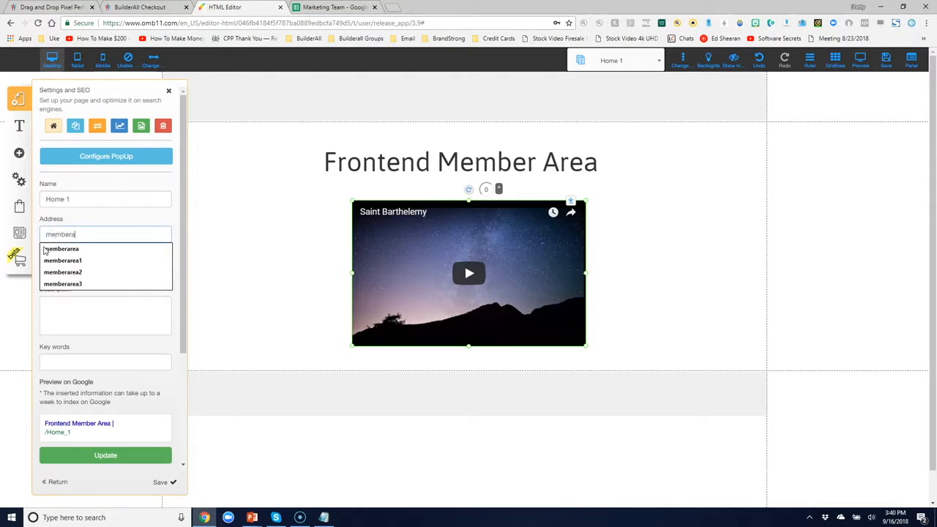
text(rea1)
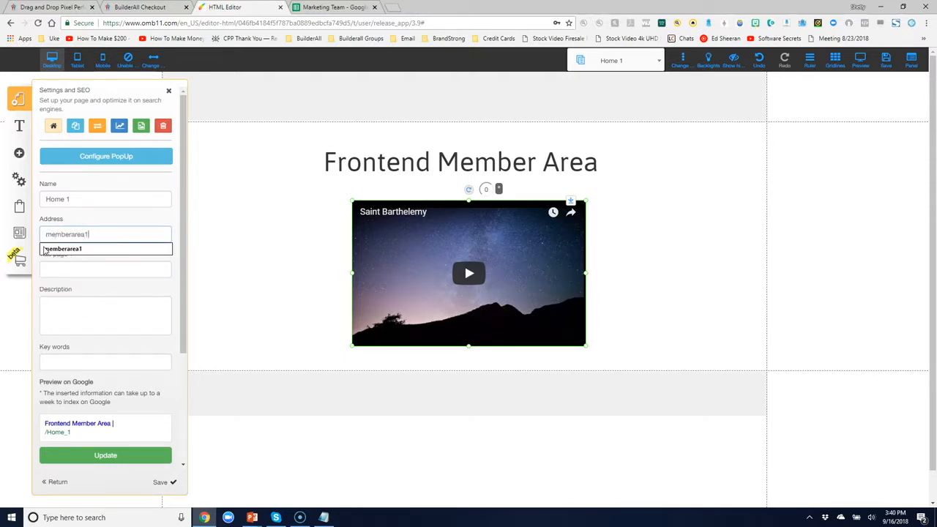
click(121, 257)
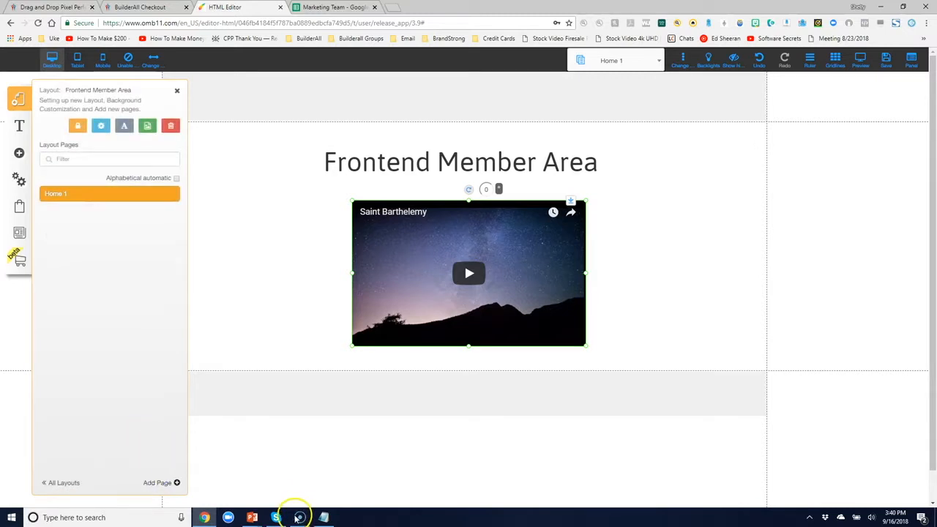
Paste the /memberarea1 URL under ACCESS URL (FRONTEND) and open a line under ACCESS URL (OTO1)
click(323, 518)
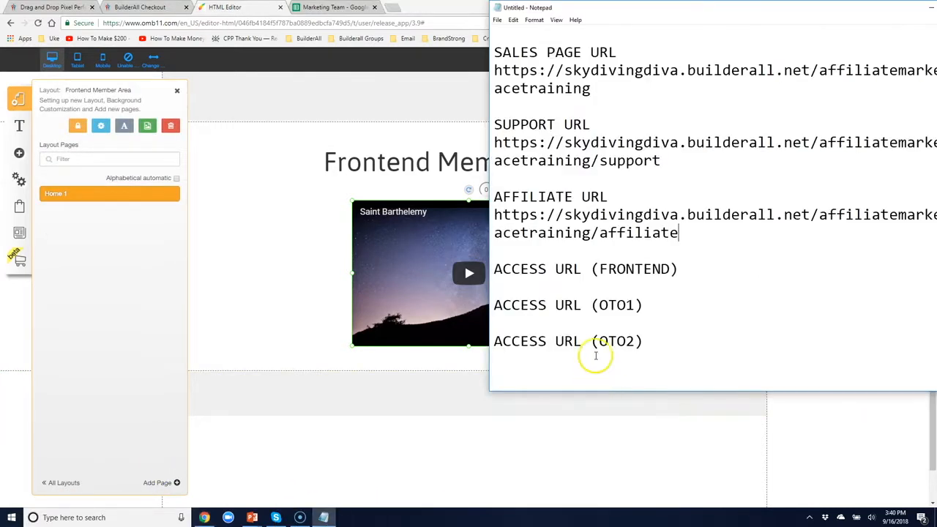
click(685, 269)
key(Return)
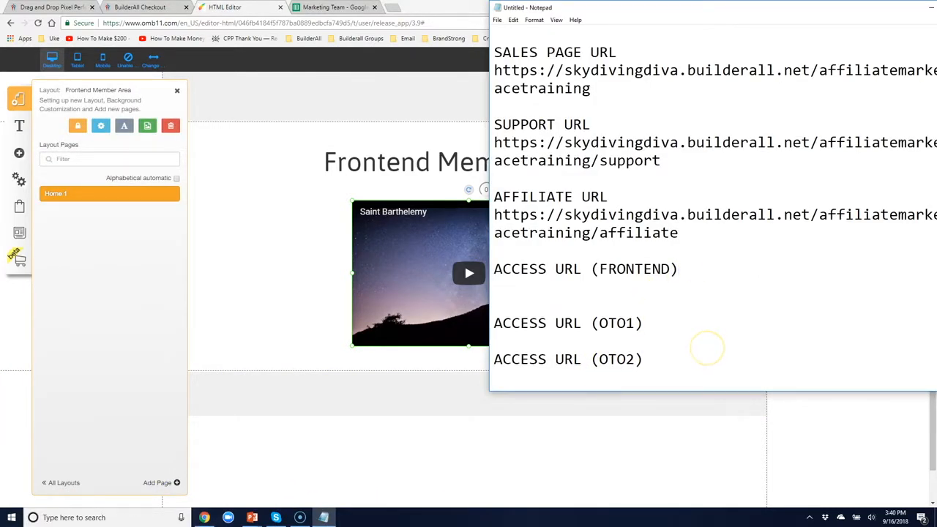
key(ctrl+v)
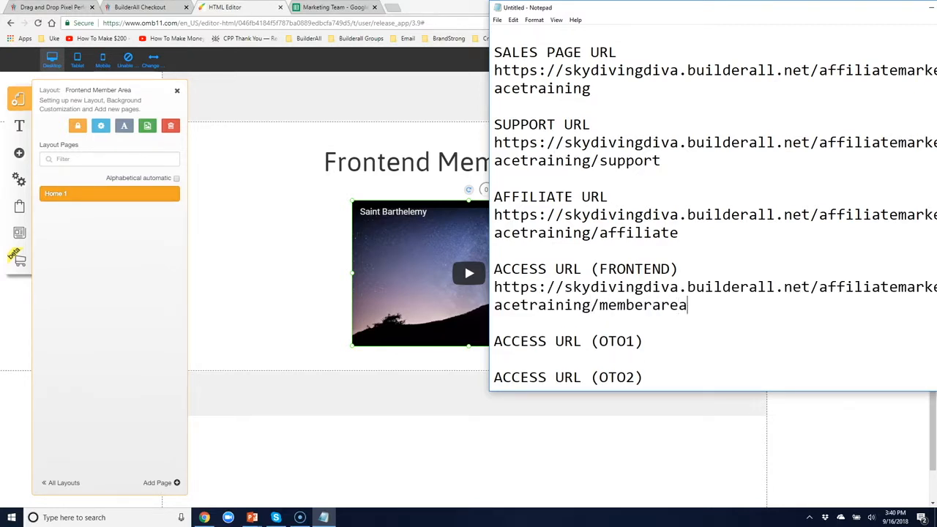
click(650, 339)
key(Return)
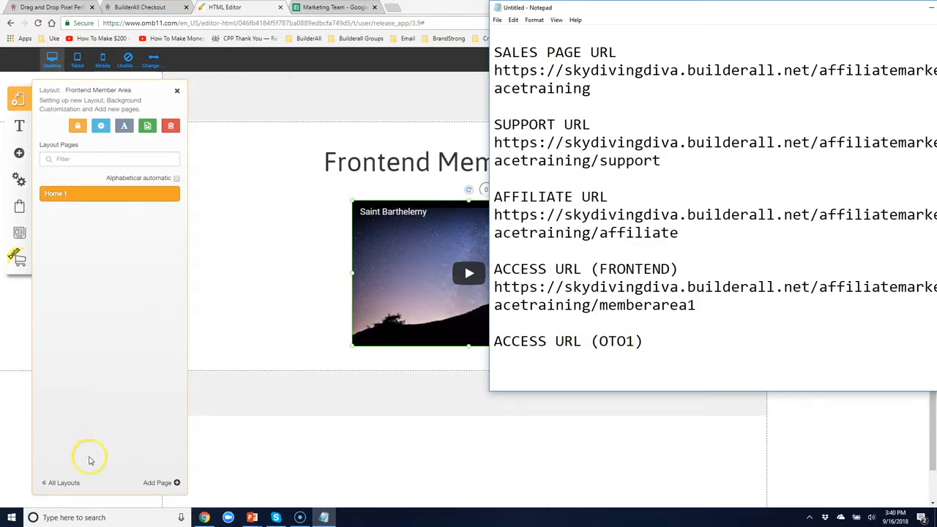
click(73, 485)
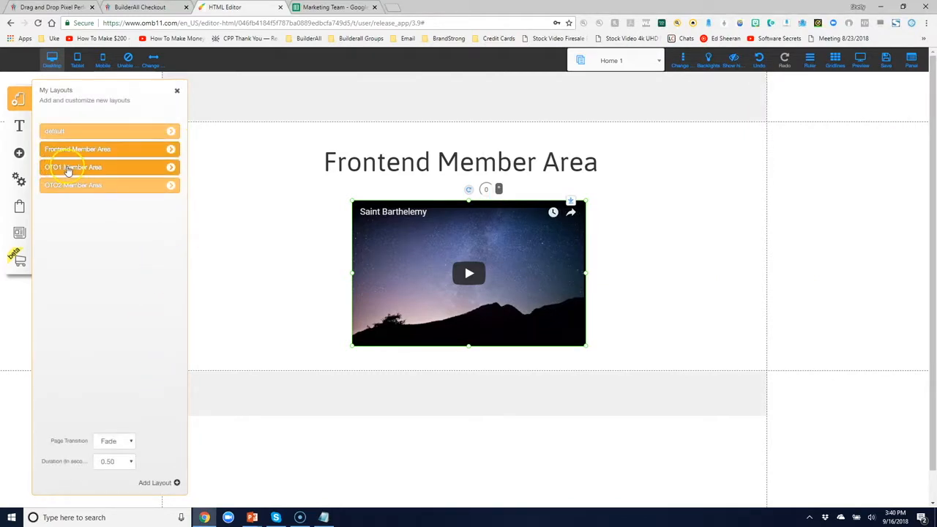
Set the OTO1 Member Area Home 2 page address to memberareaoto1 and save it
click(171, 167)
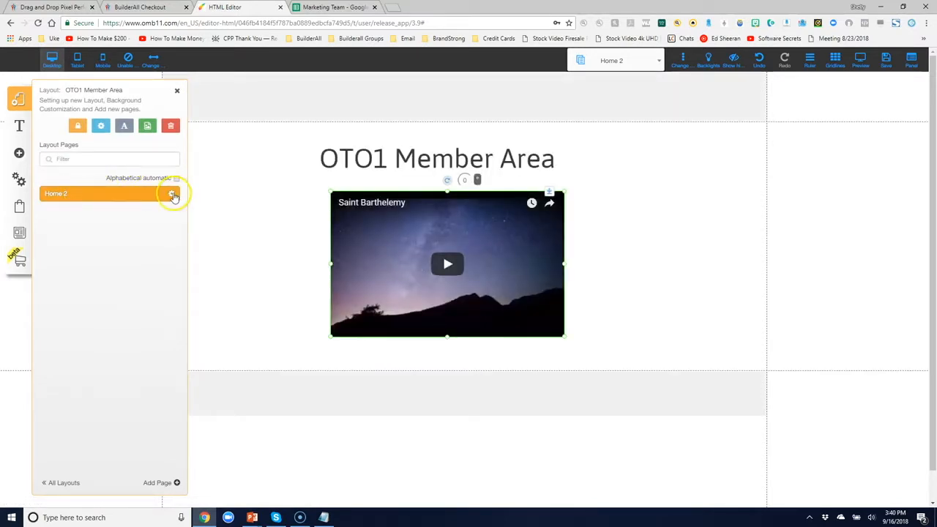
click(169, 196)
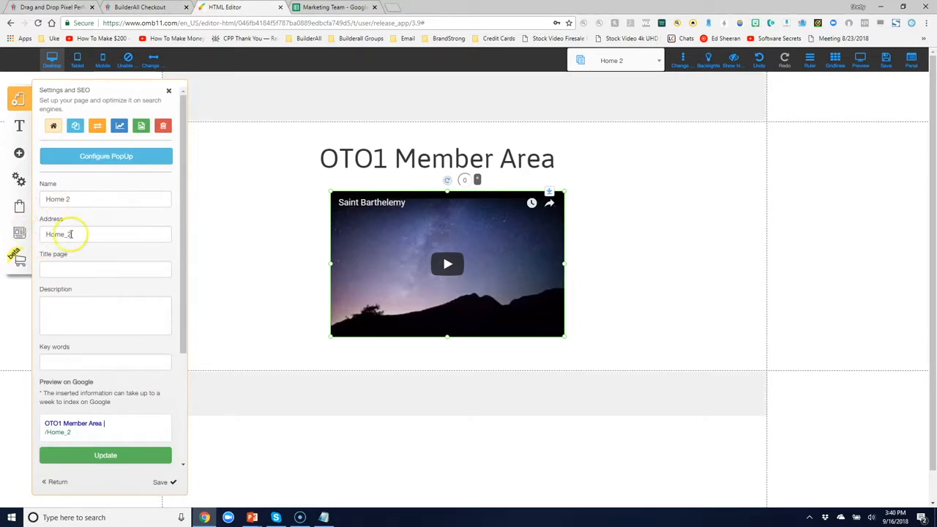
drag(72, 233, 49, 233)
text(memb)
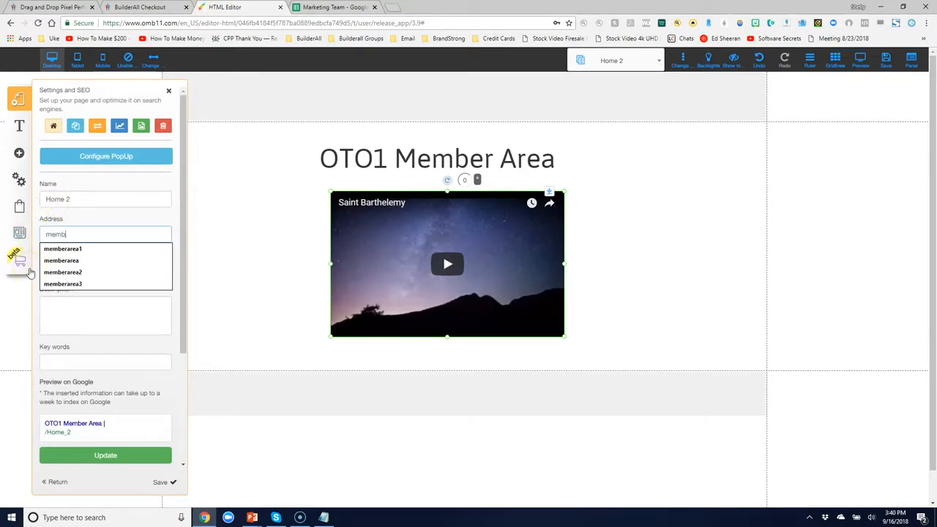
text(erareaoto1)
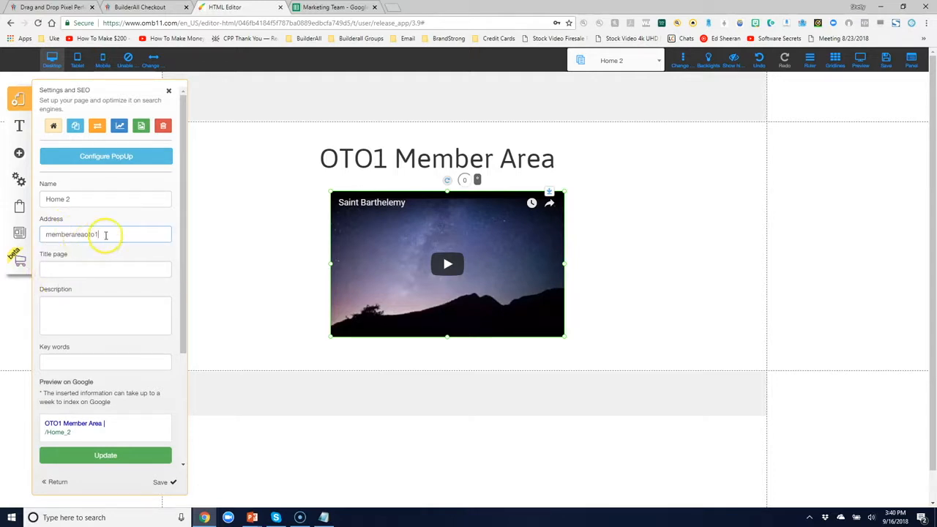
click(161, 483)
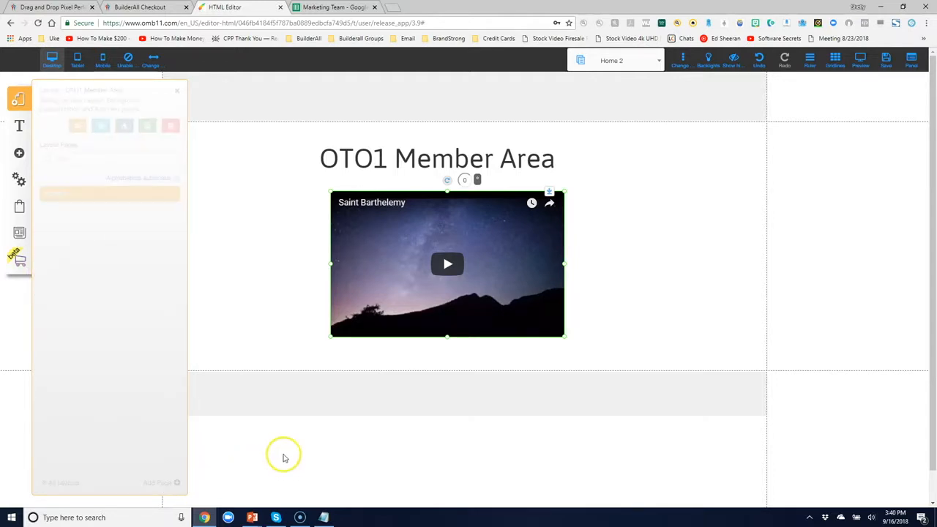
Paste the OTO1 access URL in the notes and add an 'ACCESS URL (OTO2)' heading
click(324, 516)
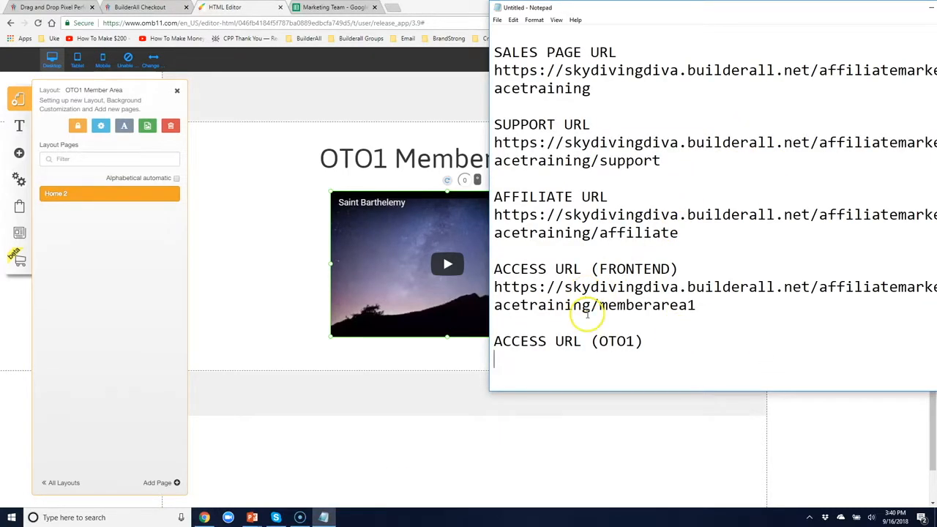
key(ctrl+v)
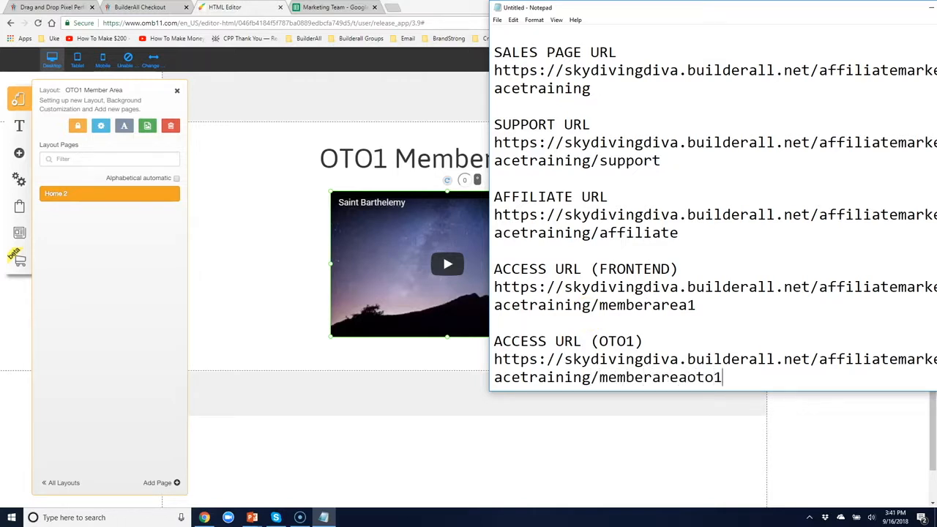
key(Return)
key(Return)
text(ACCESS URL (OTO2))
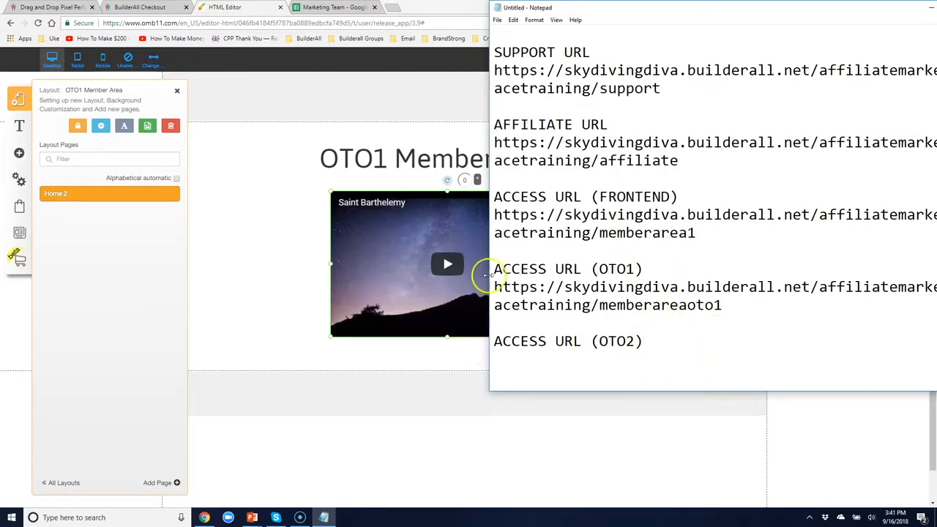
click(58, 485)
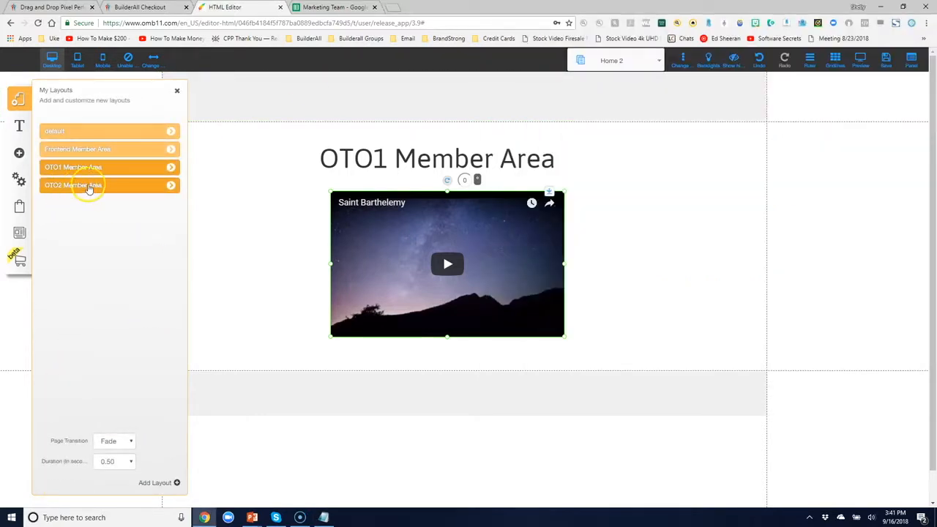
Set the OTO2 Member Area Home 3 page address to memberareaoto2 and save it
click(171, 185)
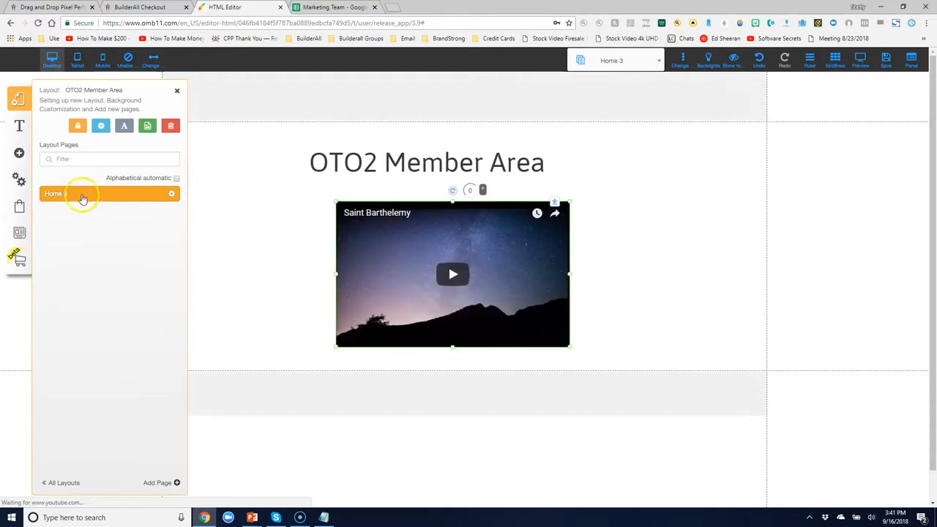
click(171, 196)
drag(80, 234, 22, 236)
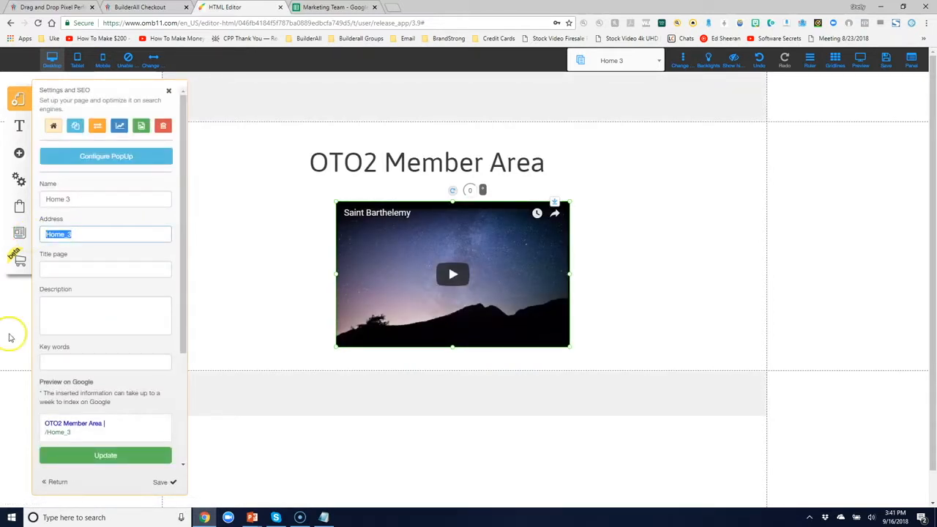
text(memberareaoto2)
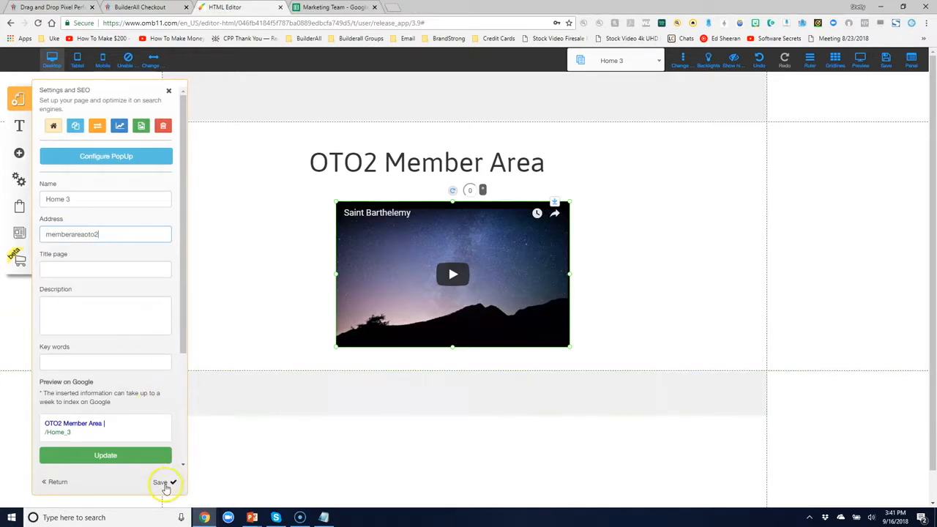
click(164, 484)
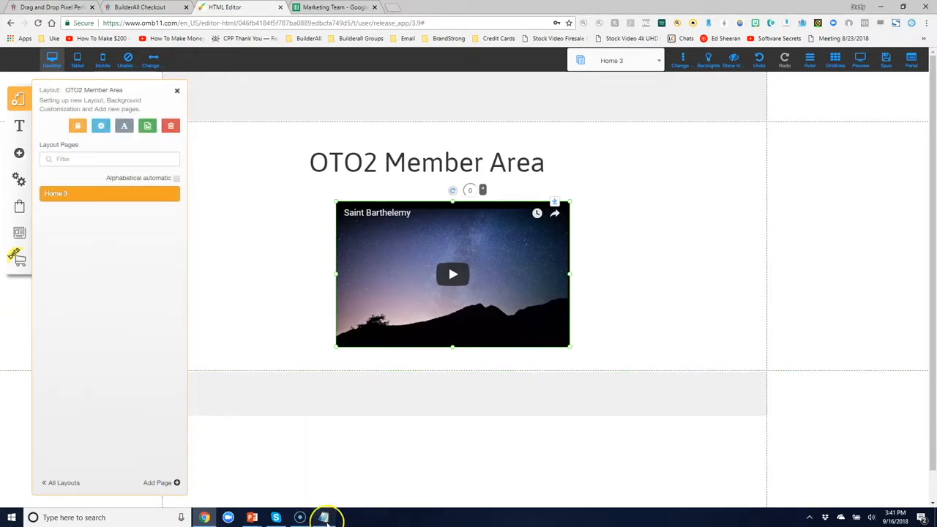
Paste the site URL under ACCESS URL (OTO2) and complete it with /memberareaoto2
click(324, 518)
key(ctrl+v)
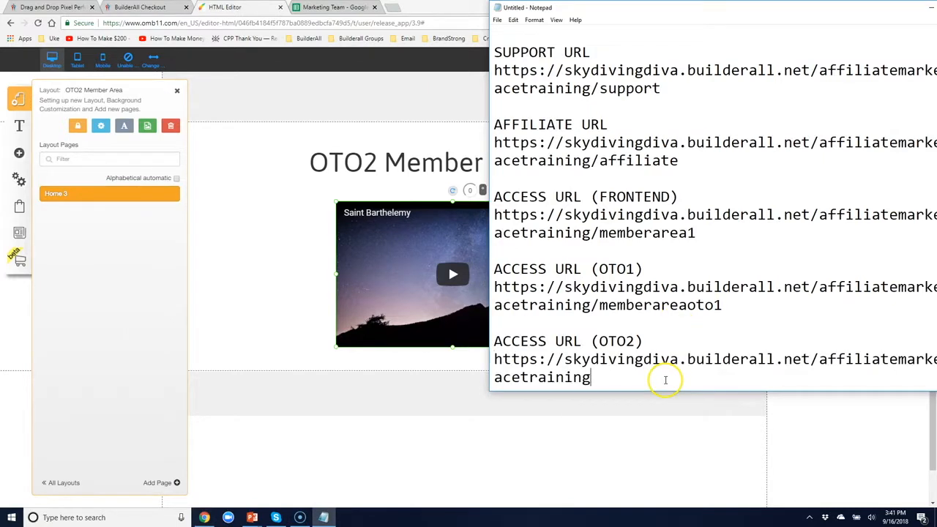
text(/memberarea)
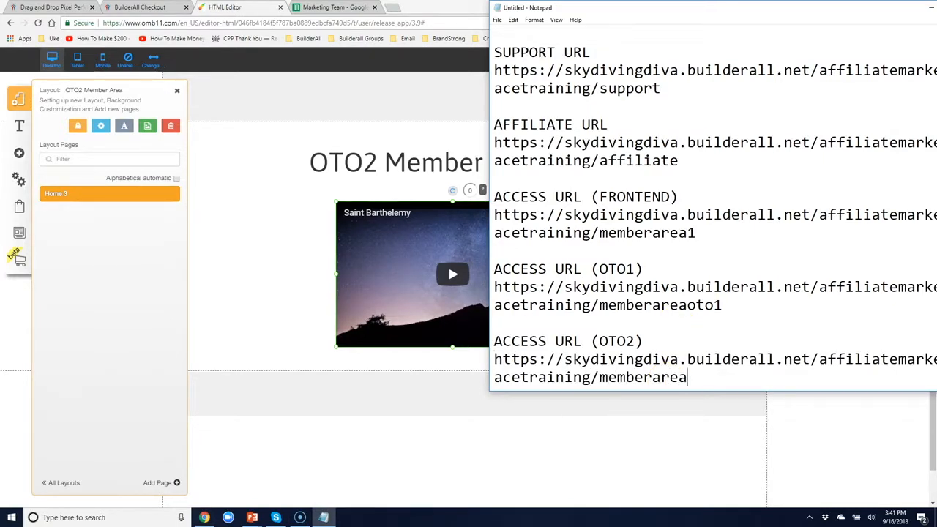
text(oto2)
scroll(659, 337, down, 1)
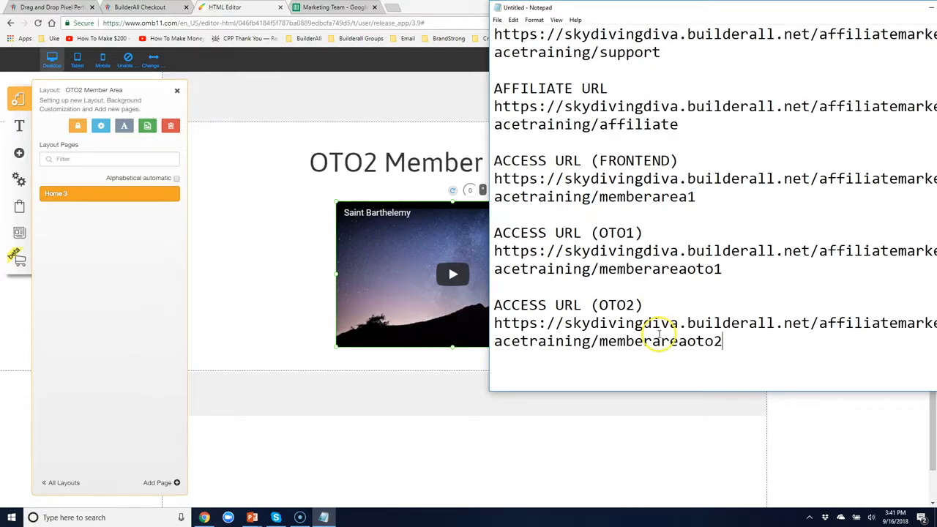
scroll(660, 333, up, 1)
scroll(659, 333, up, 4)
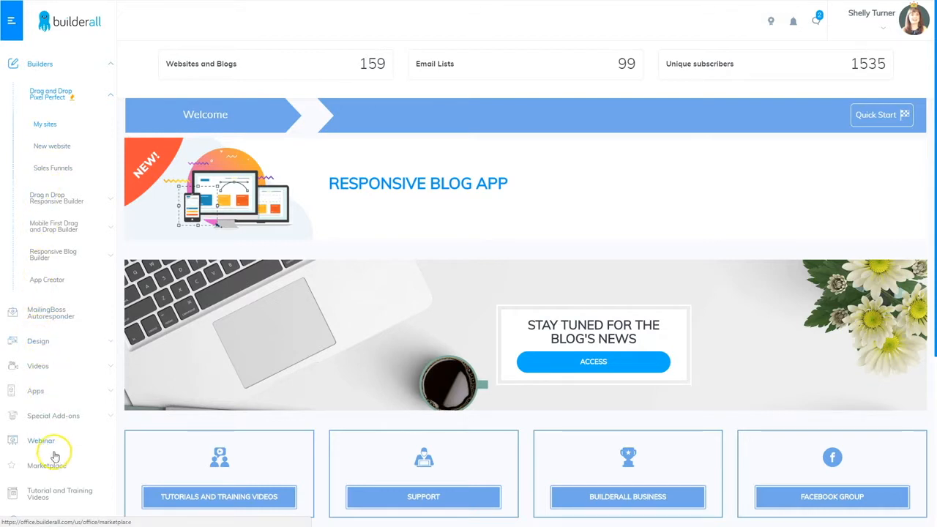
Open Marketplace from the Builderall office sidebar
scroll(55, 410, down, 2)
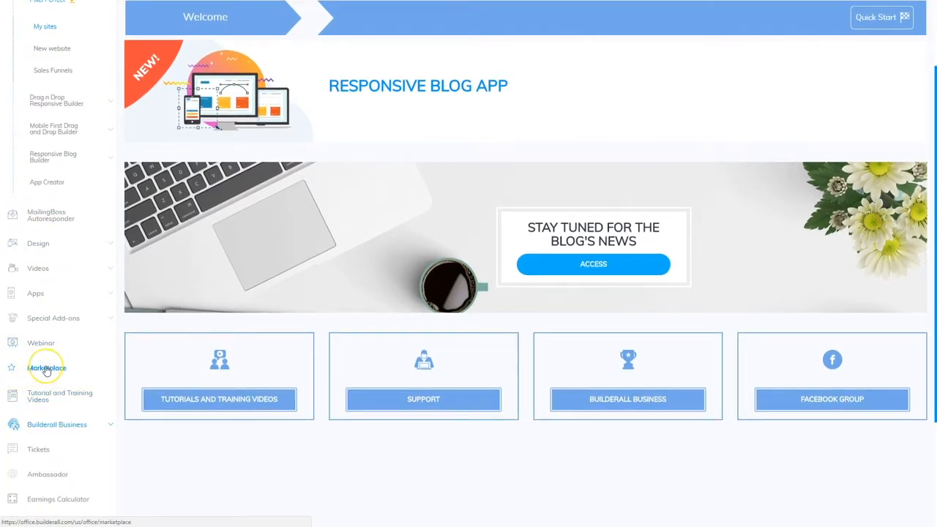
click(46, 367)
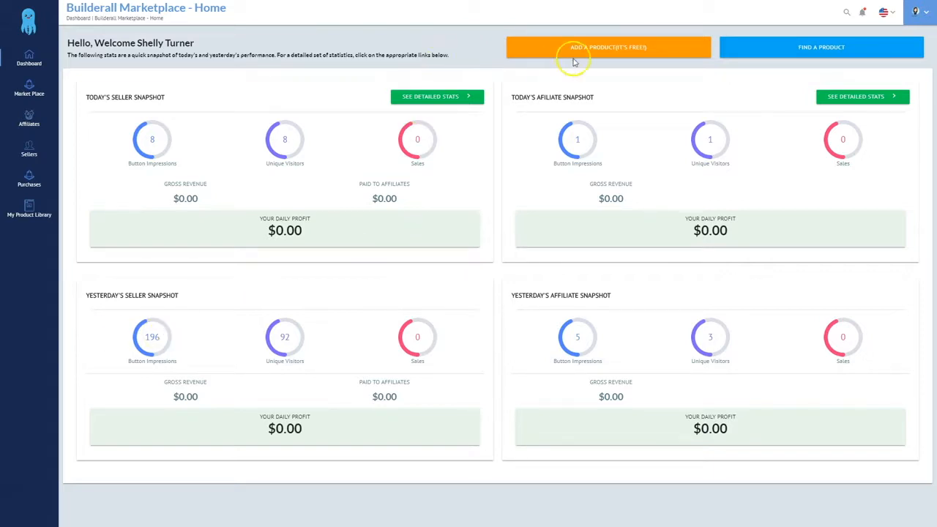
Add a new product named 'Builderall Frontend Test Product' with the 16Tr.png image, cropped to full height
click(614, 47)
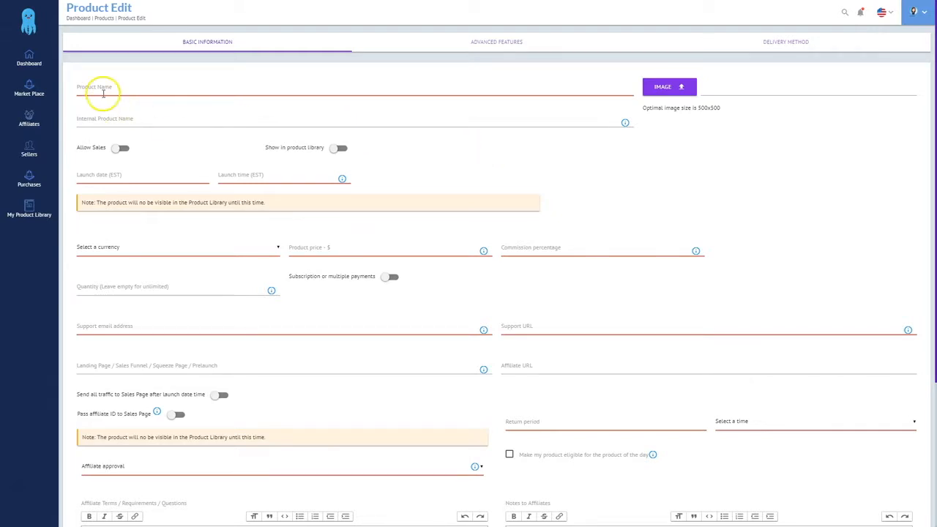
click(102, 88)
text(Builderall Frontend Test Product)
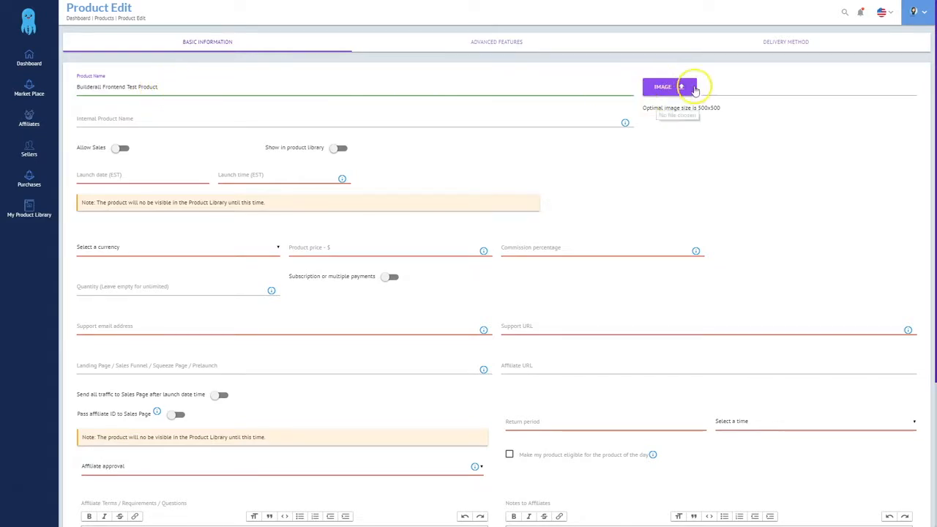
click(670, 89)
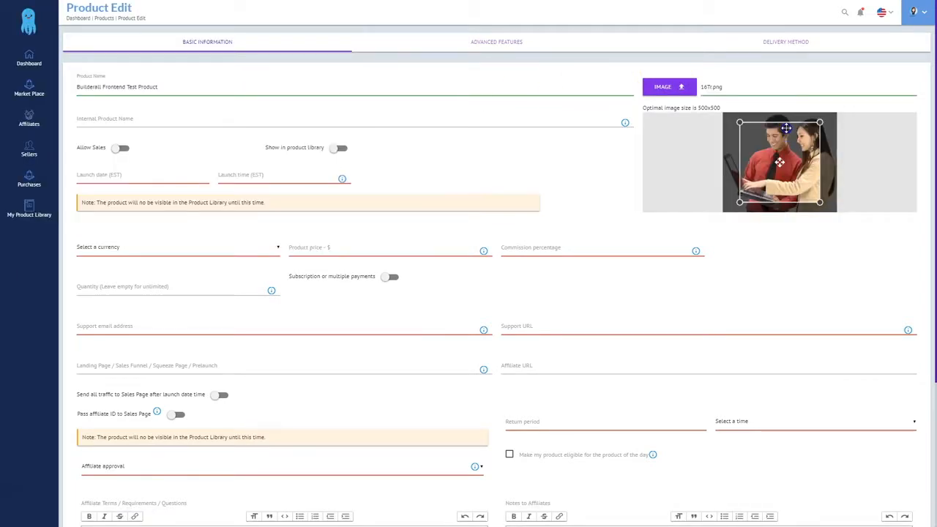
drag(740, 123, 686, 108)
drag(774, 142, 790, 140)
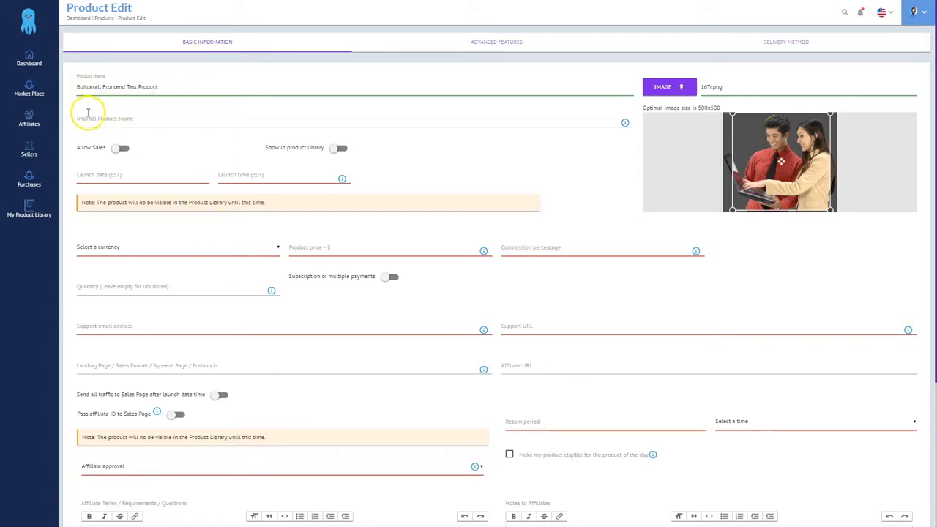
Copy 'Builderall Frontend Test Product' into the Internal Product Name field
drag(166, 88, 75, 88)
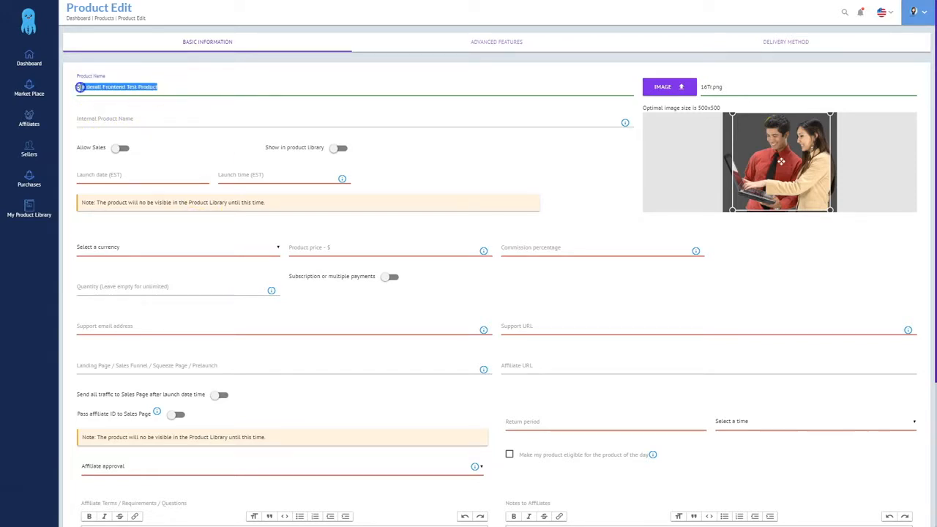
key(ctrl+c)
click(122, 110)
key(ctrl+v)
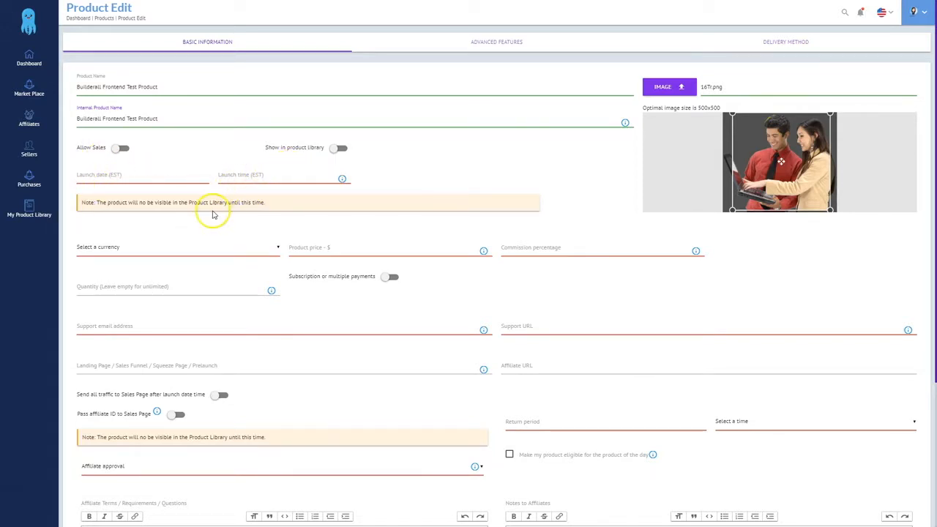
Choose Dollar US as currency, enter a 1.00 product price and a 50 % commission
click(123, 247)
click(95, 267)
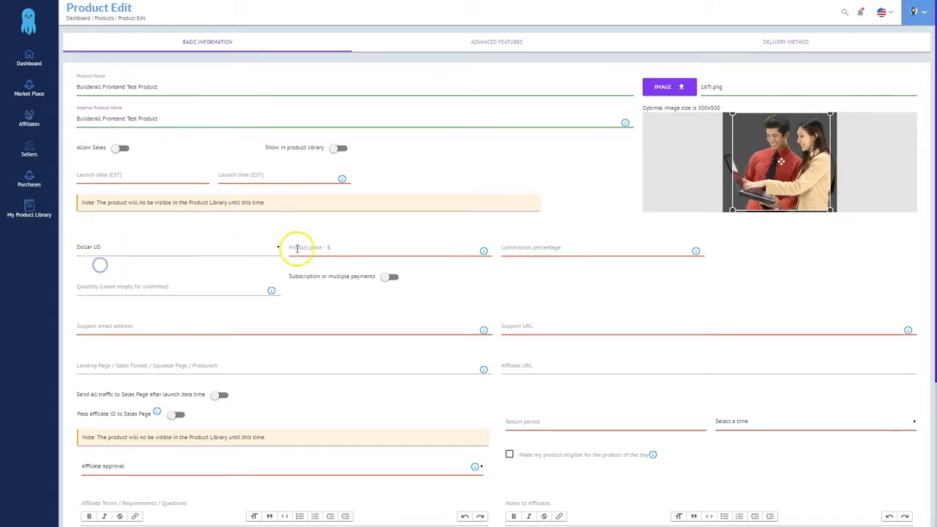
click(341, 247)
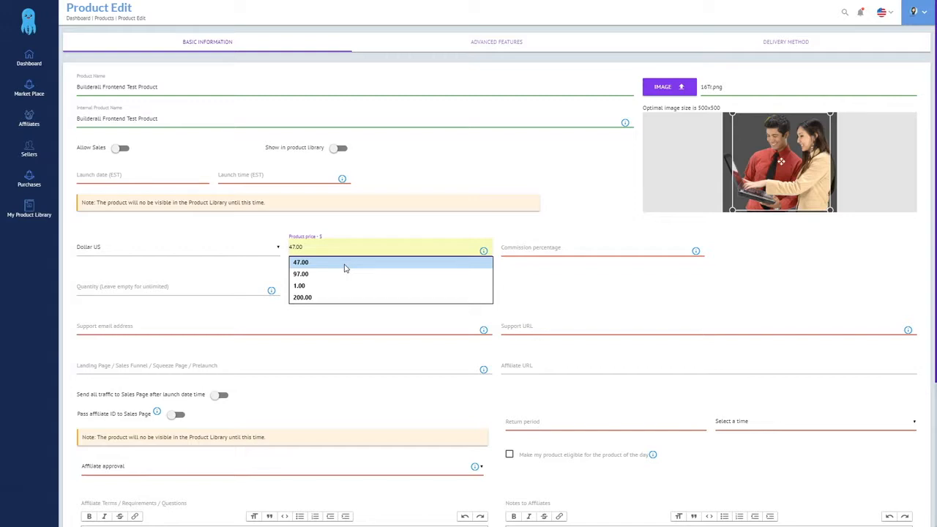
click(345, 286)
click(469, 164)
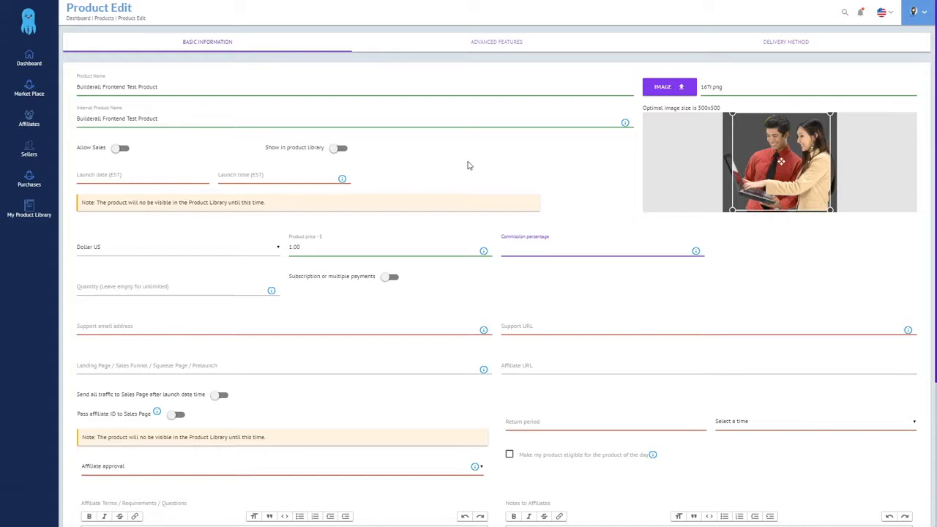
text(50)
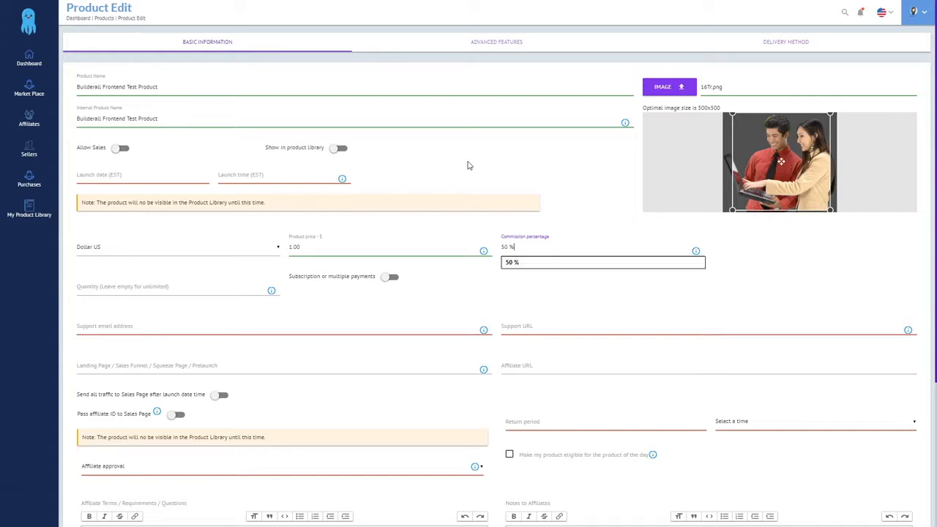
click(725, 254)
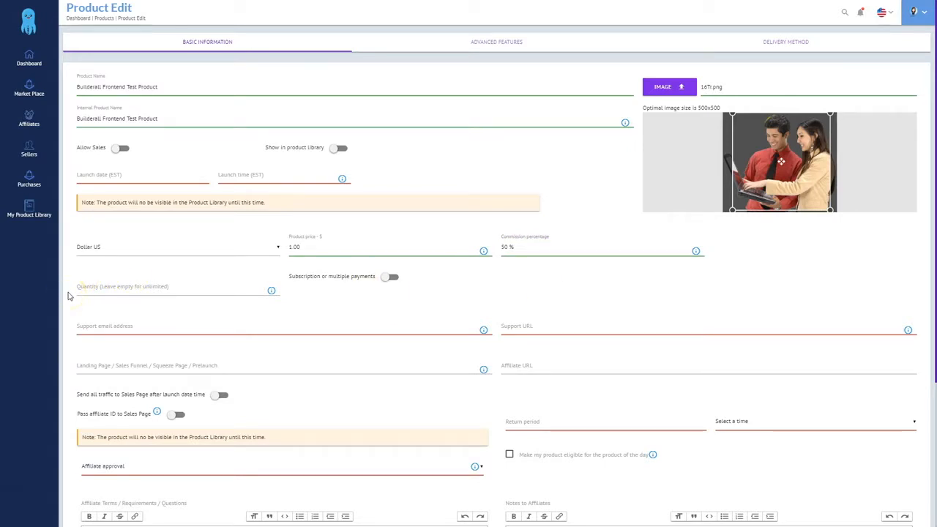
click(100, 284)
key(alt+Tab)
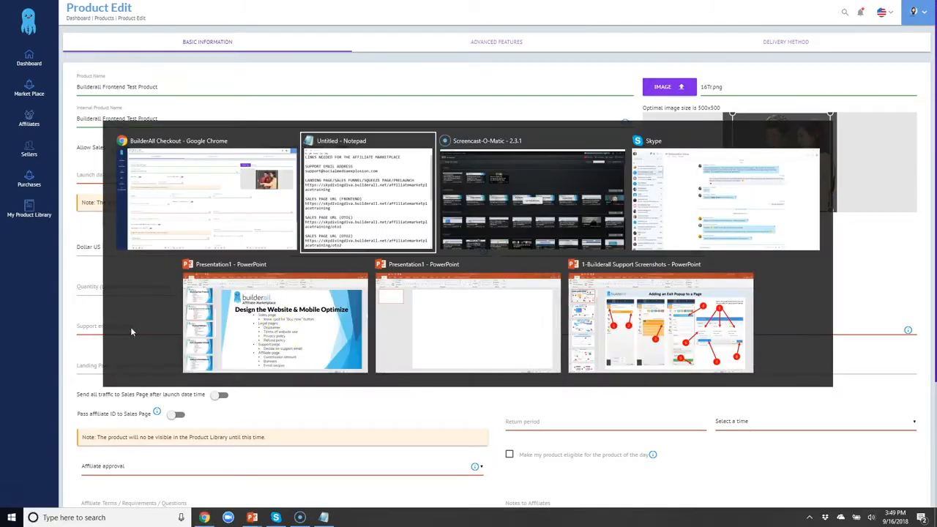
Paste the support e-mail address and support URL from the notes into the product form
drag(341, 123, 621, 124)
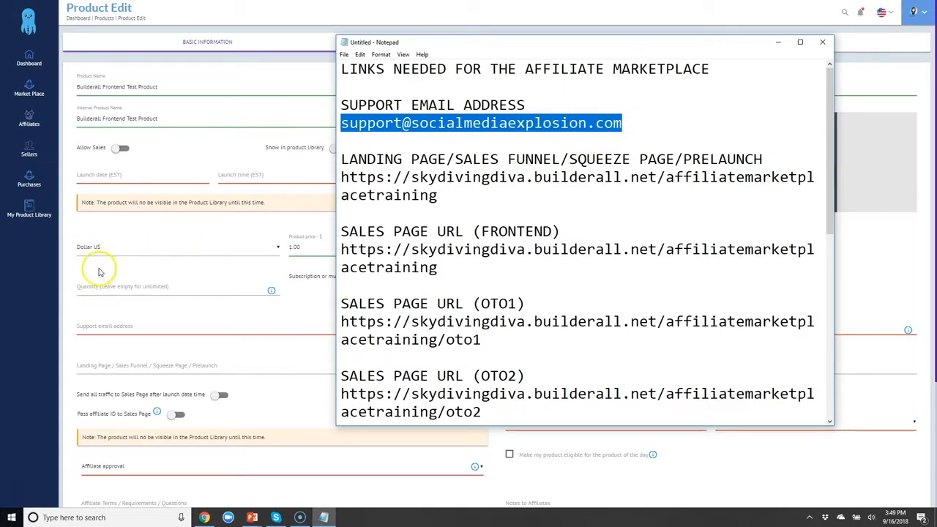
click(99, 324)
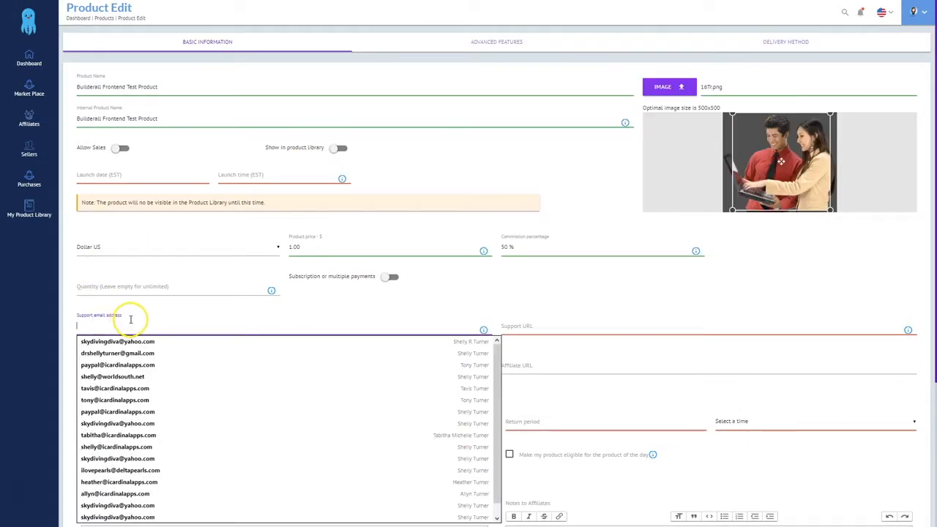
key(ctrl+v)
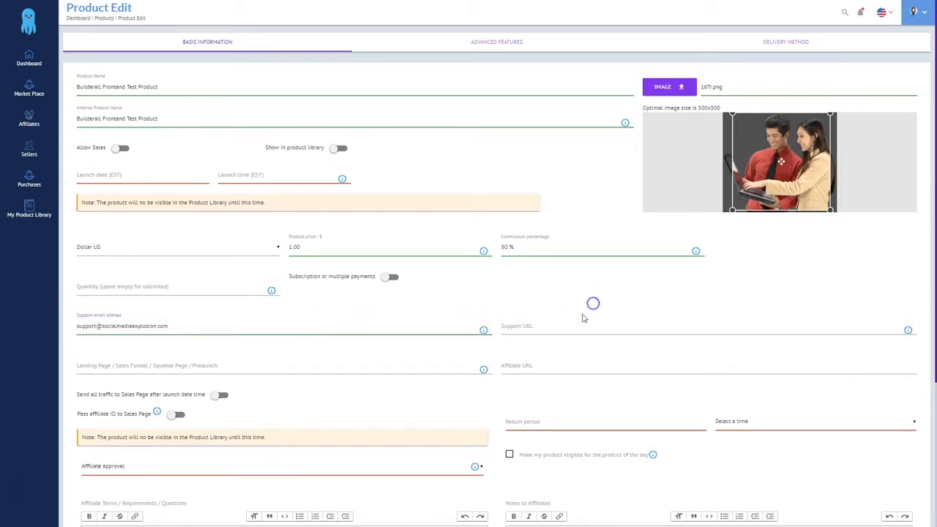
click(522, 325)
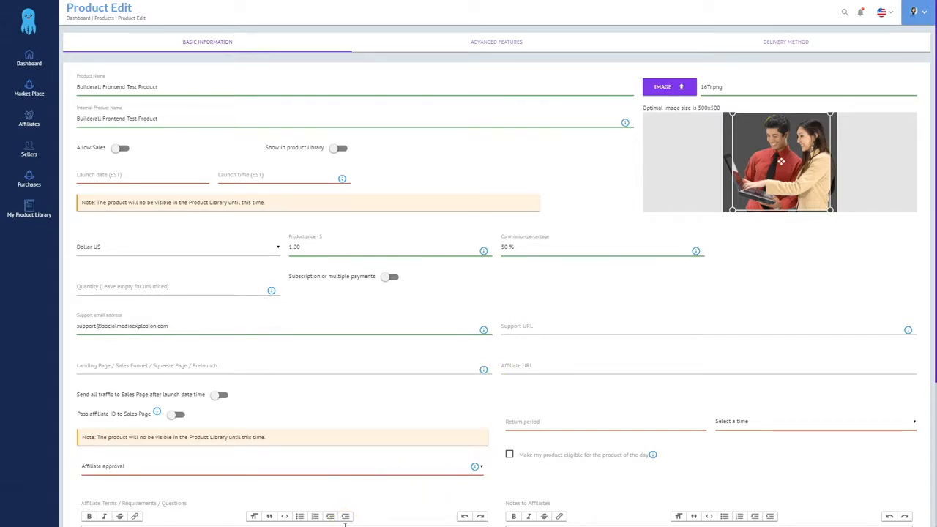
click(323, 518)
scroll(430, 303, down, 2)
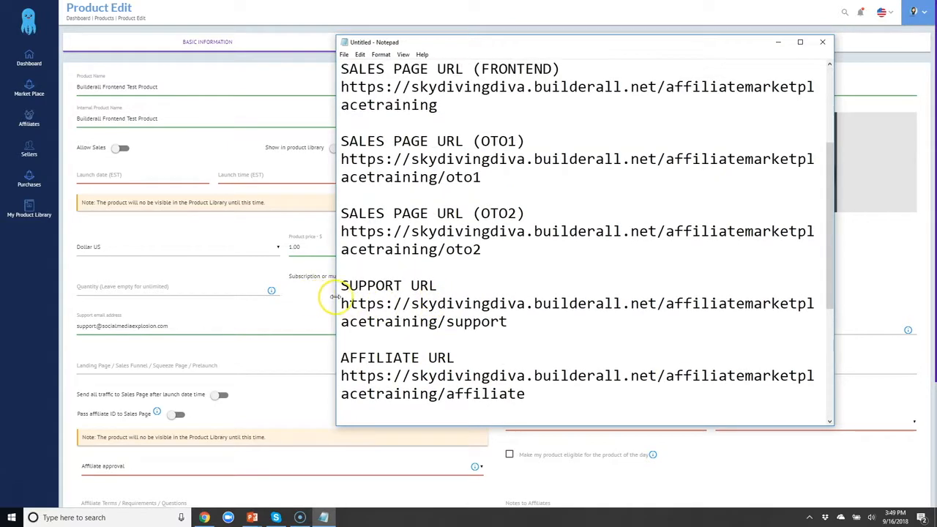
drag(341, 302, 517, 322)
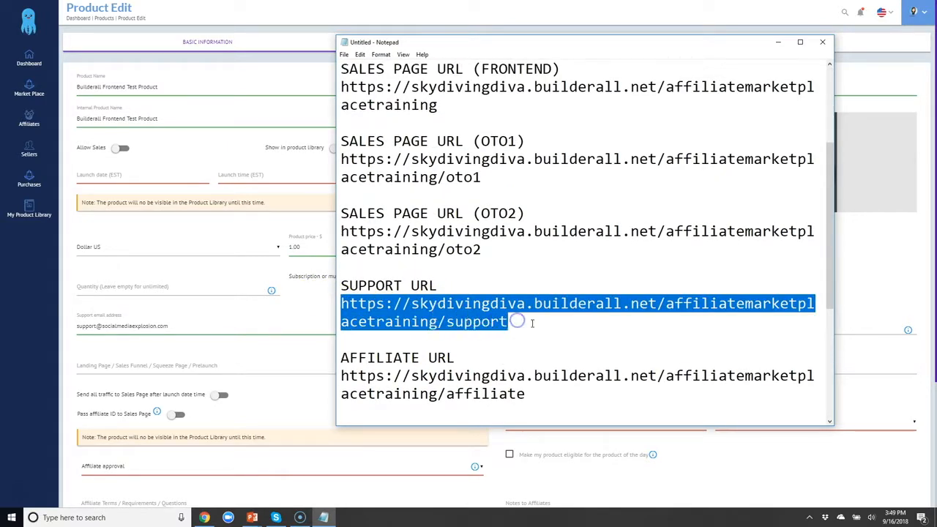
click(286, 327)
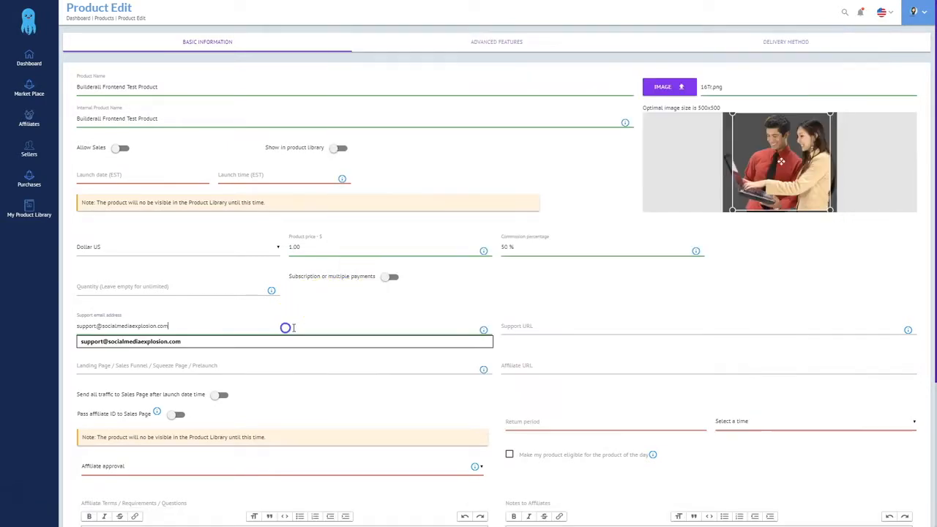
click(589, 327)
key(ctrl+v)
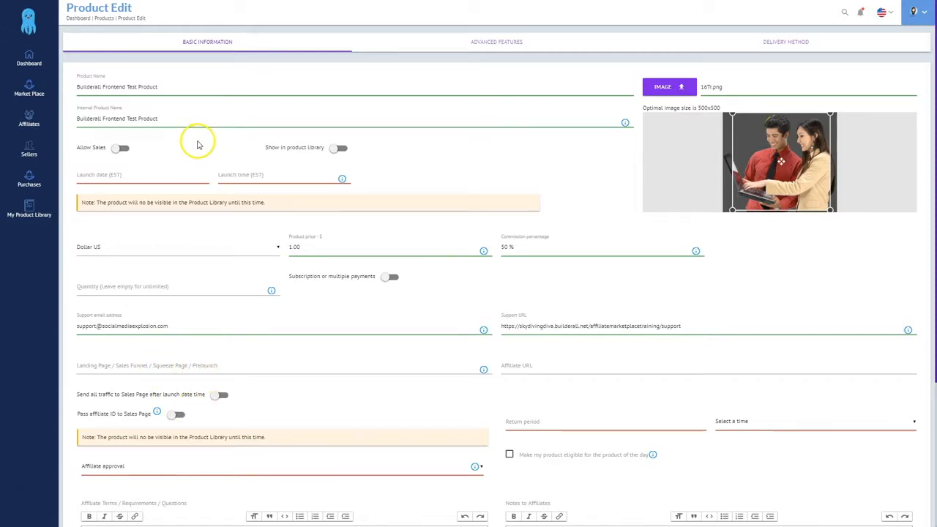
Paste the FRONTEND sales page URL as Landing Page and the affiliate URL, and pass the affiliate ID
key(alt+Tab)
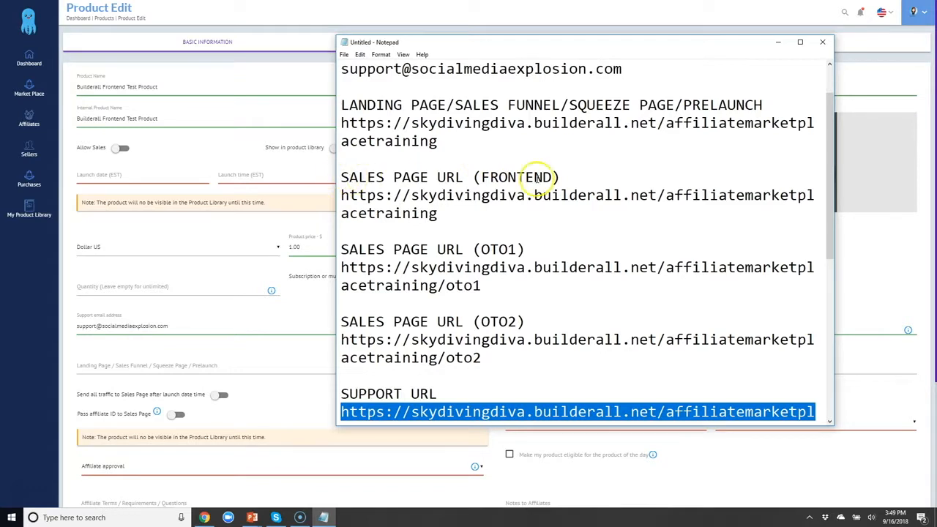
drag(339, 195, 439, 212)
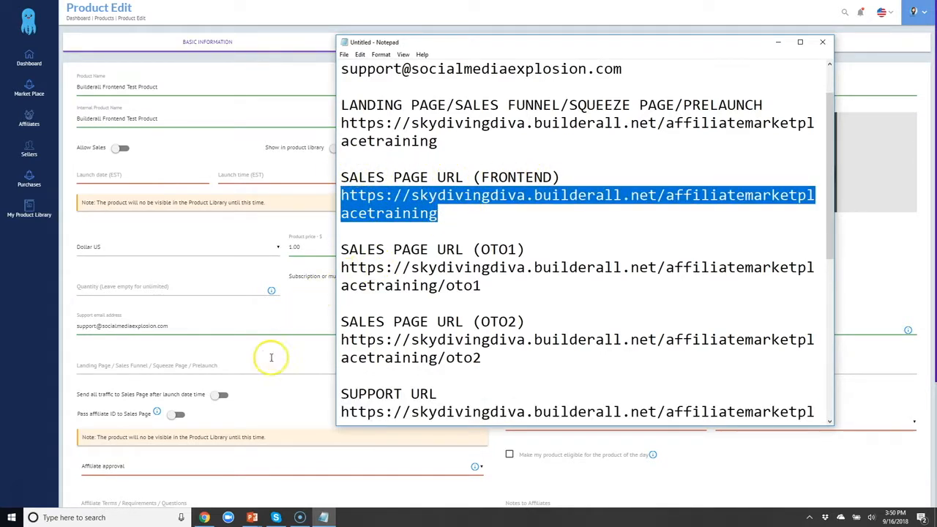
click(203, 360)
key(ctrl+v)
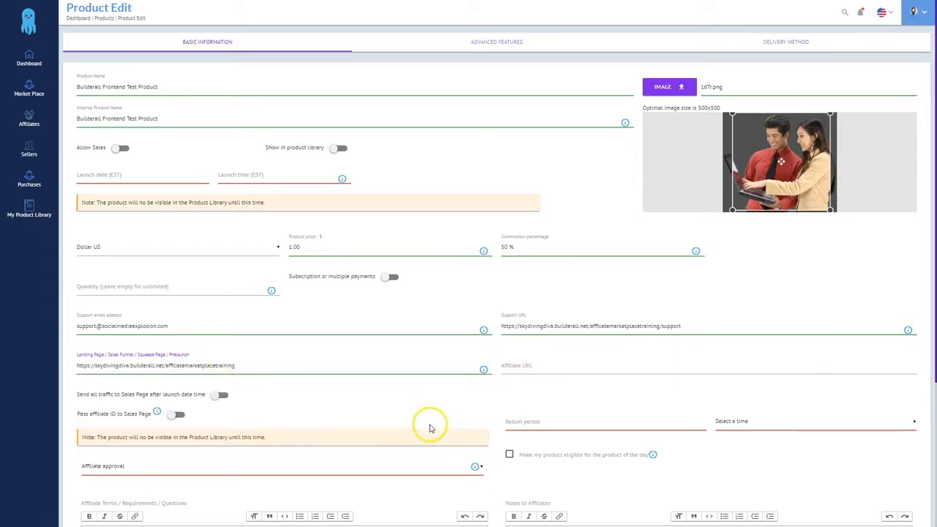
key(alt+Tab)
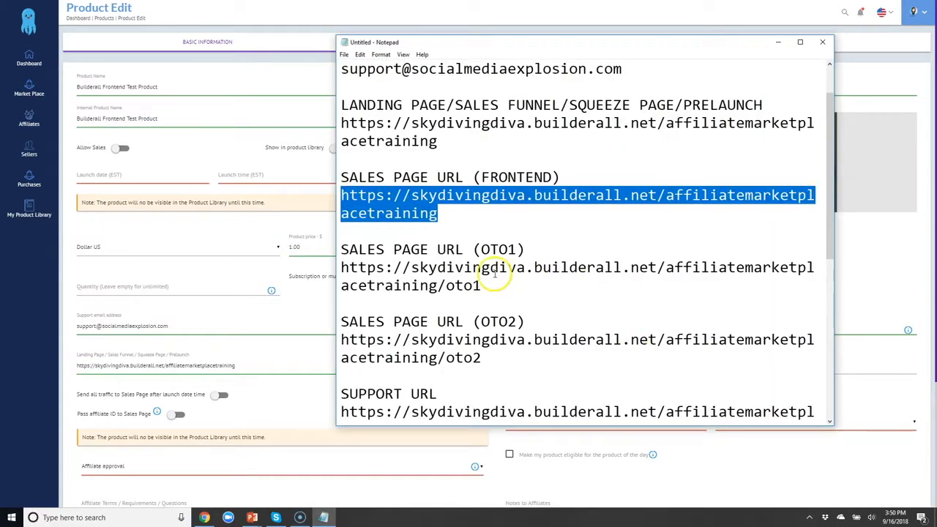
scroll(485, 283, down, 3)
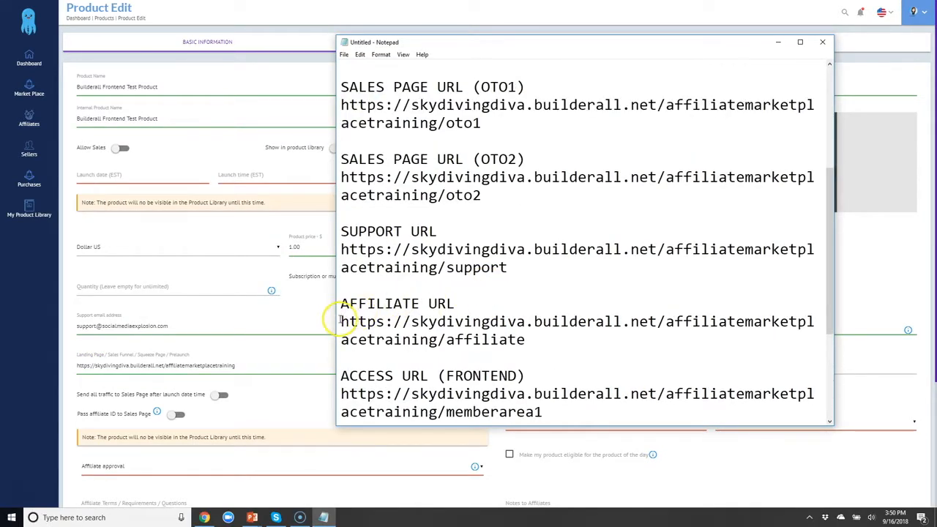
drag(342, 322, 534, 340)
key(ctrl+c)
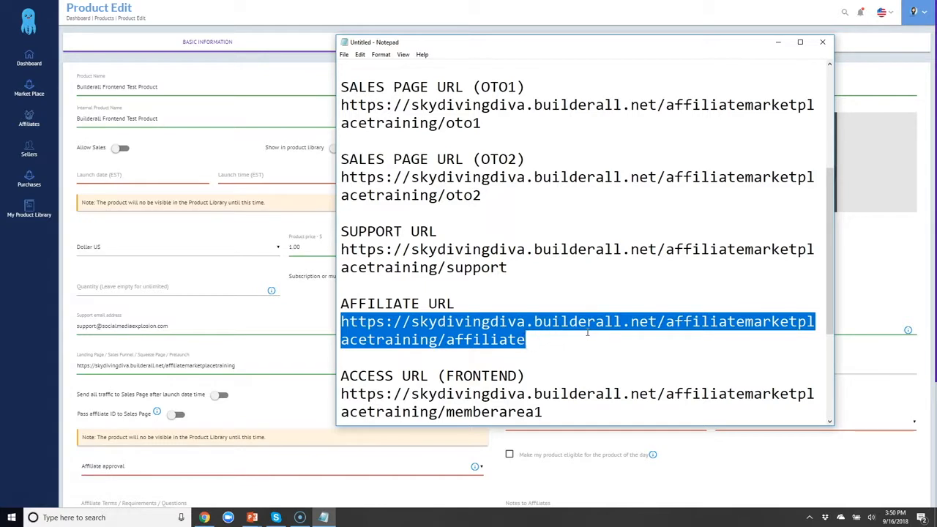
click(299, 367)
click(579, 358)
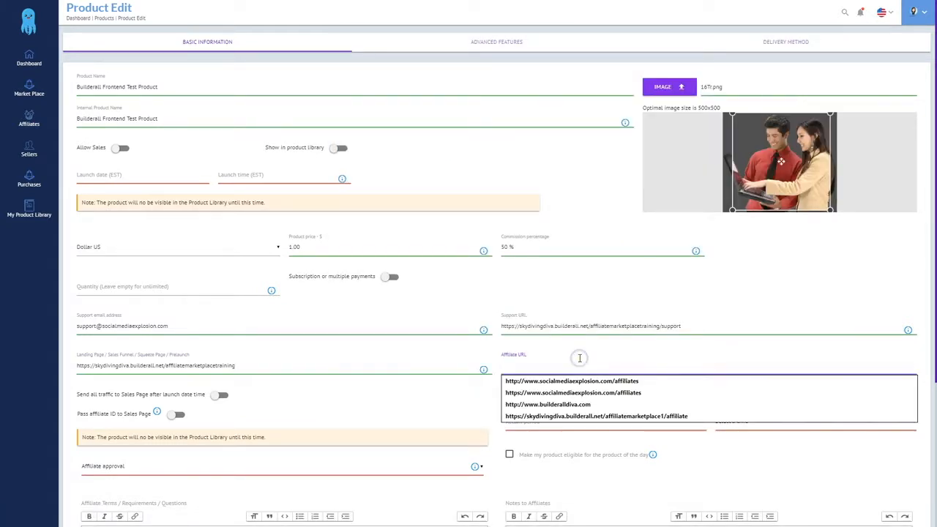
key(ctrl+v)
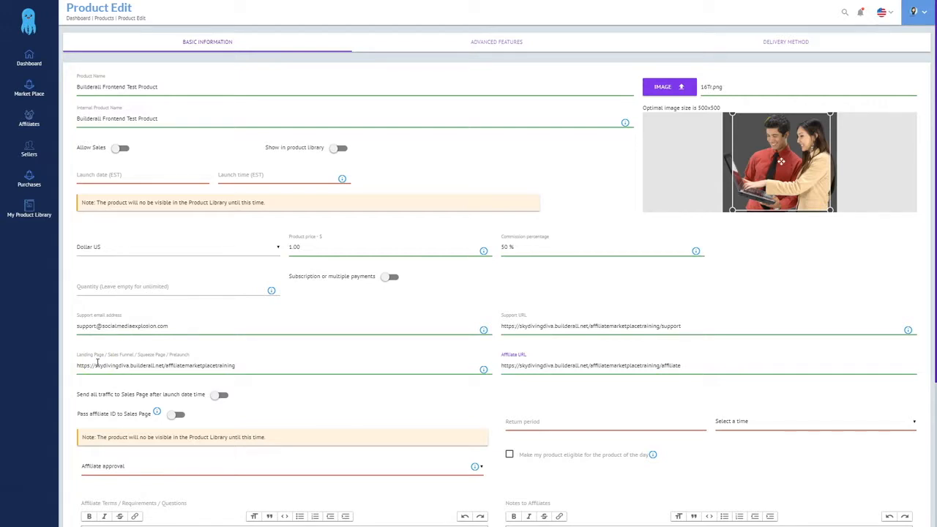
click(178, 415)
Send all traffic to the sales page, set a 30-day return period, and enable product of the day
click(215, 396)
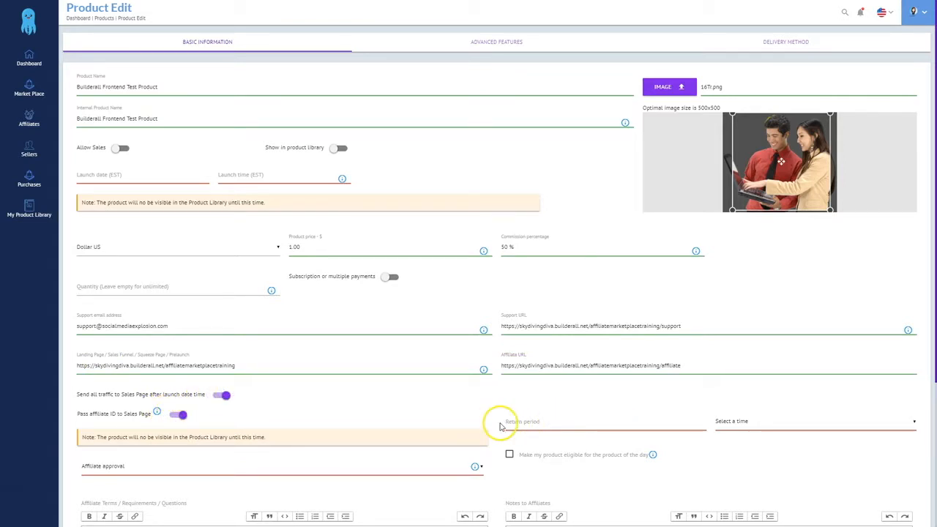
click(564, 422)
text(30)
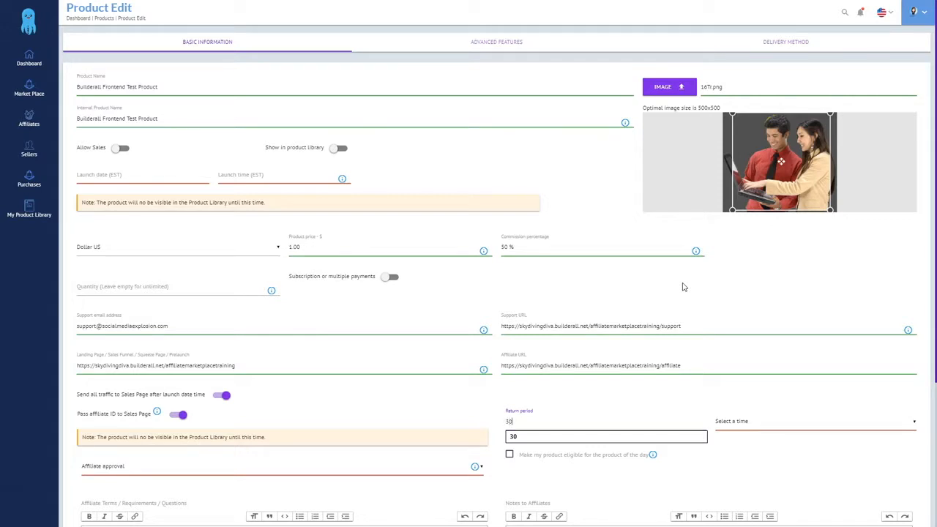
key(Tab)
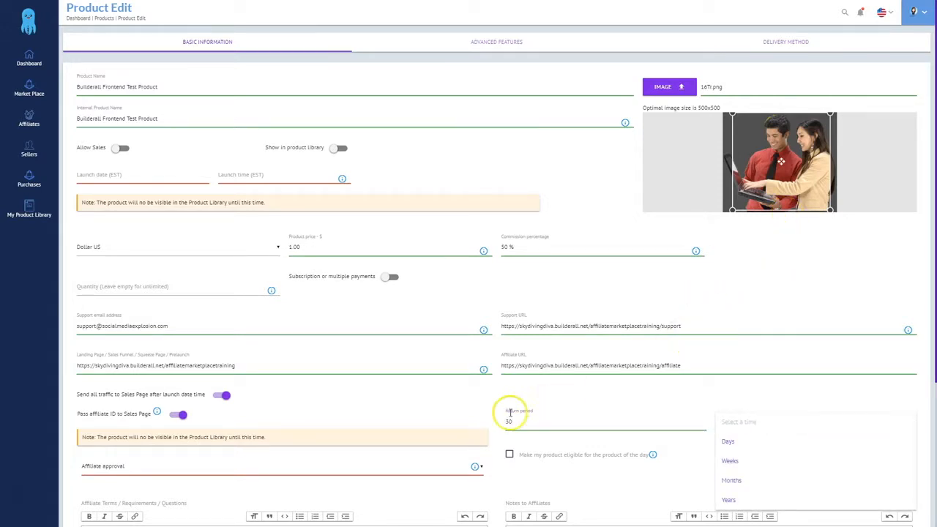
click(728, 441)
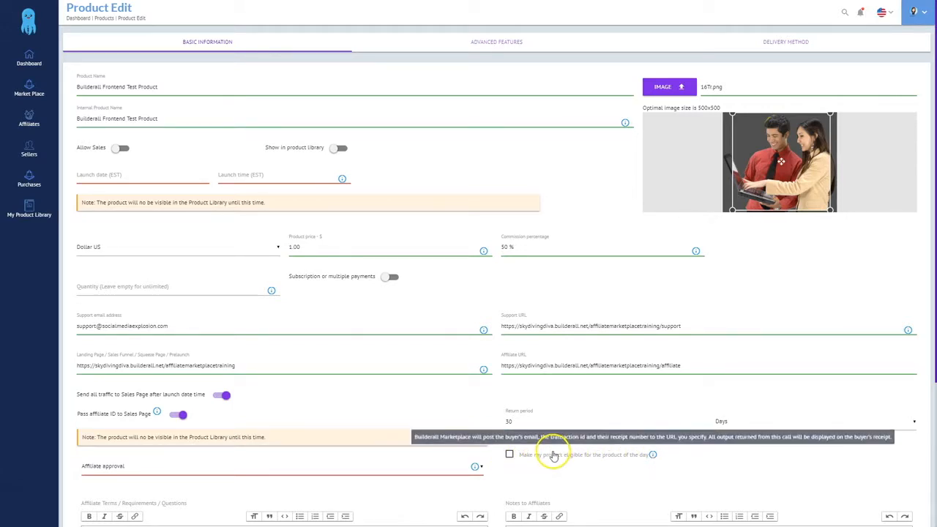
click(510, 458)
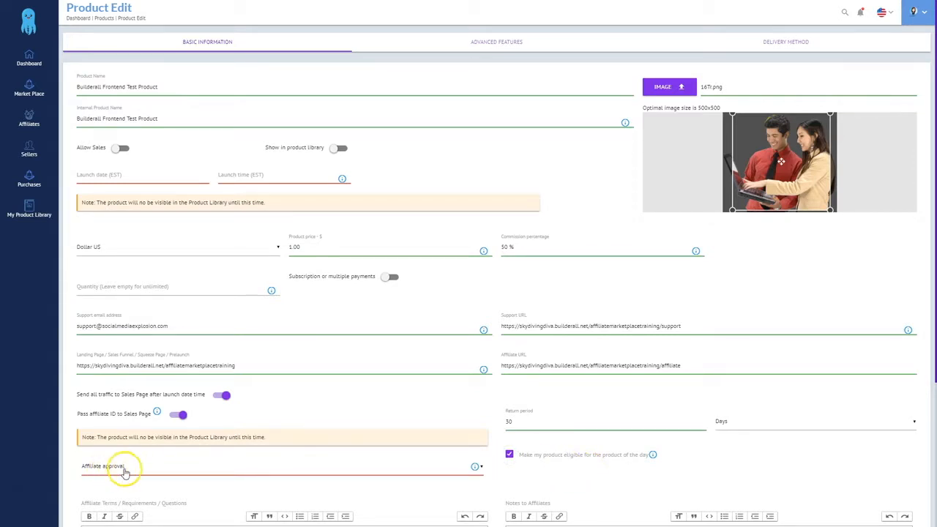
Set affiliate approval to Manual Approval
scroll(125, 472, down, 2)
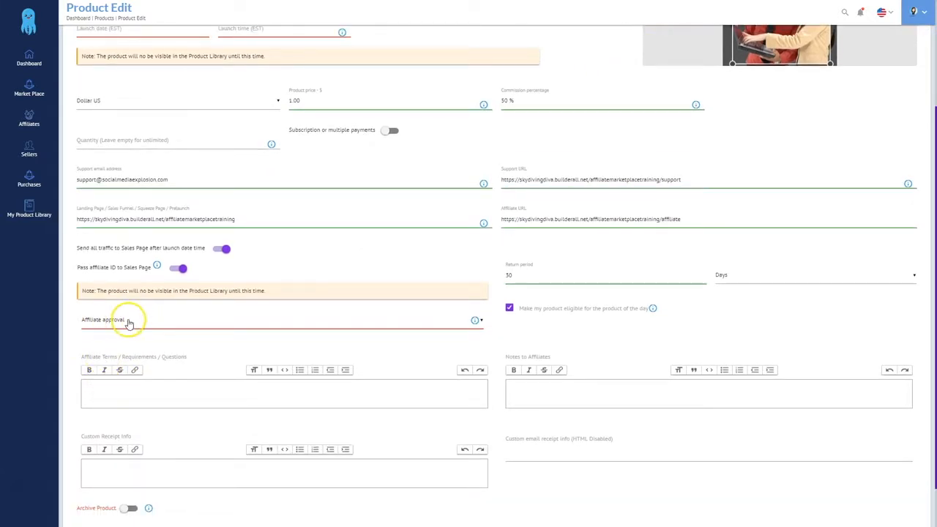
click(128, 322)
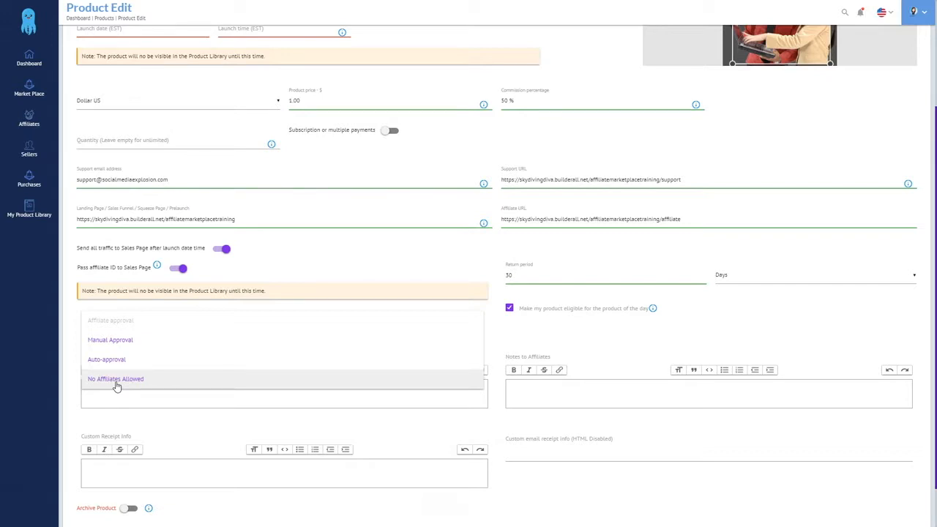
click(115, 343)
click(129, 341)
scroll(98, 318, down, 2)
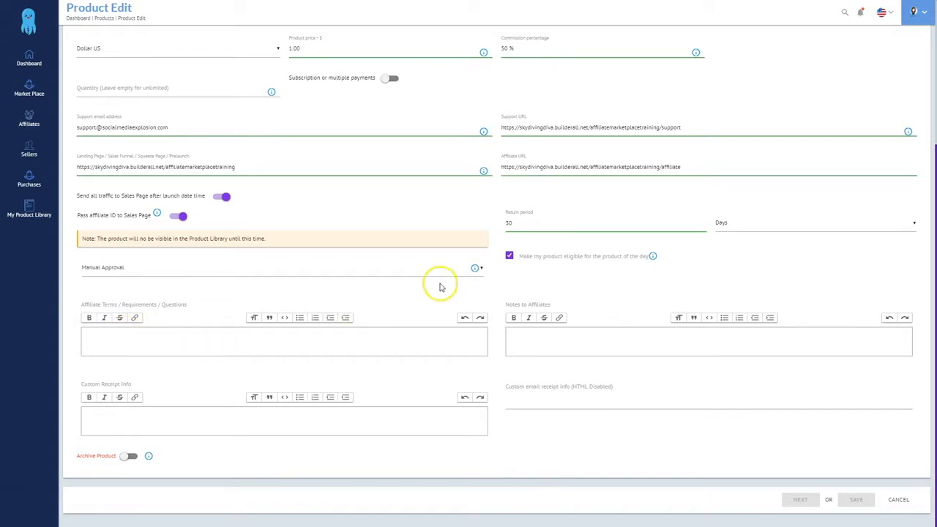
drag(676, 167, 498, 168)
key(ctrl+c)
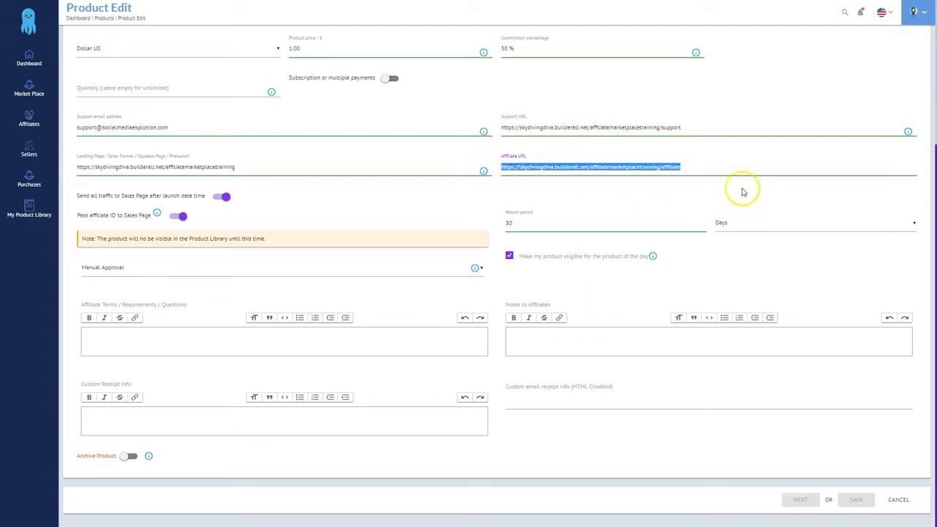
click(144, 339)
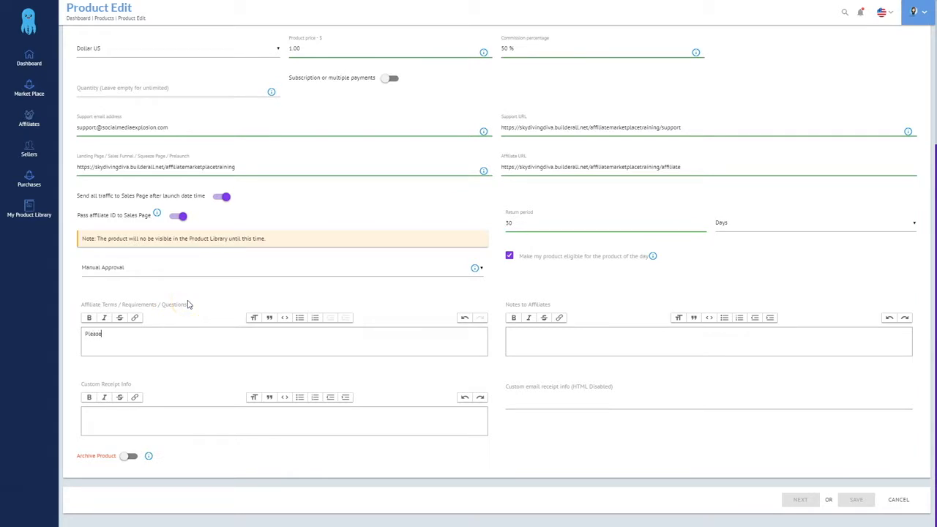
text(Please see)
key(ctrl+v)
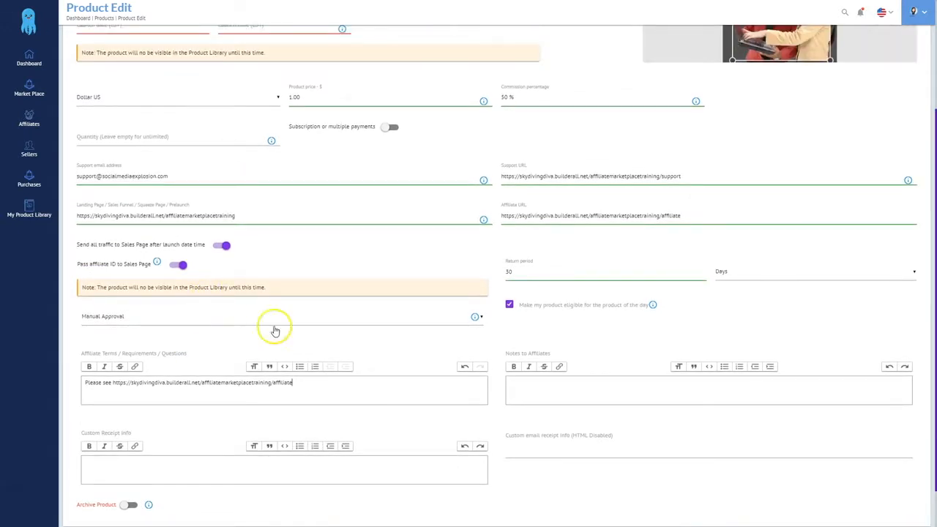
click(533, 339)
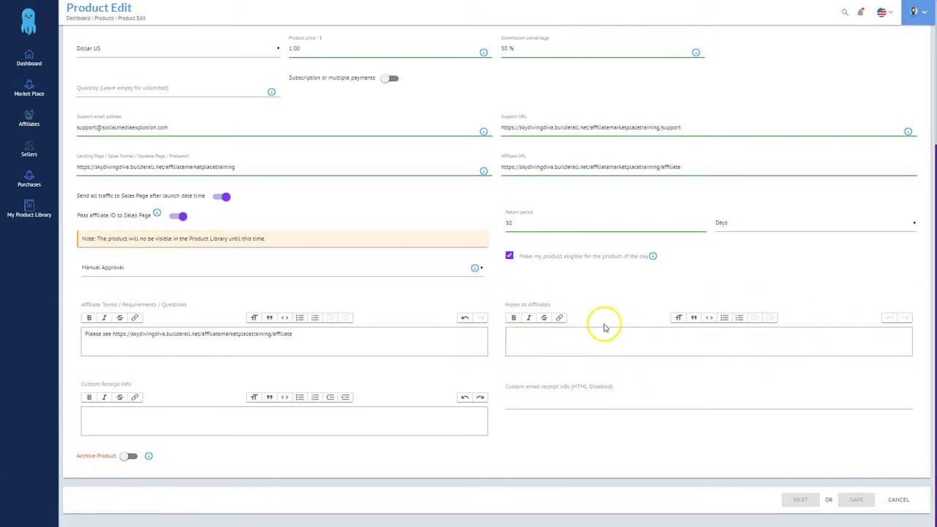
drag(301, 337, 78, 334)
key(ctrl+c)
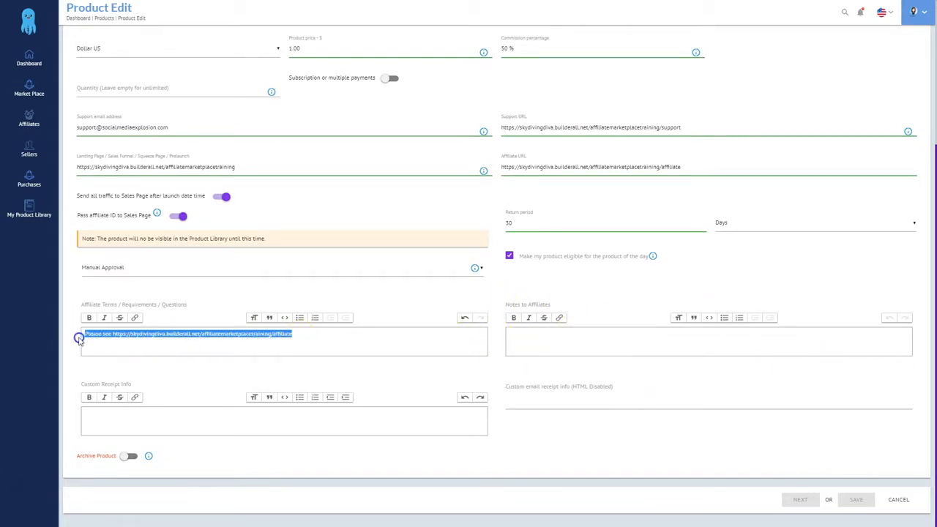
click(573, 337)
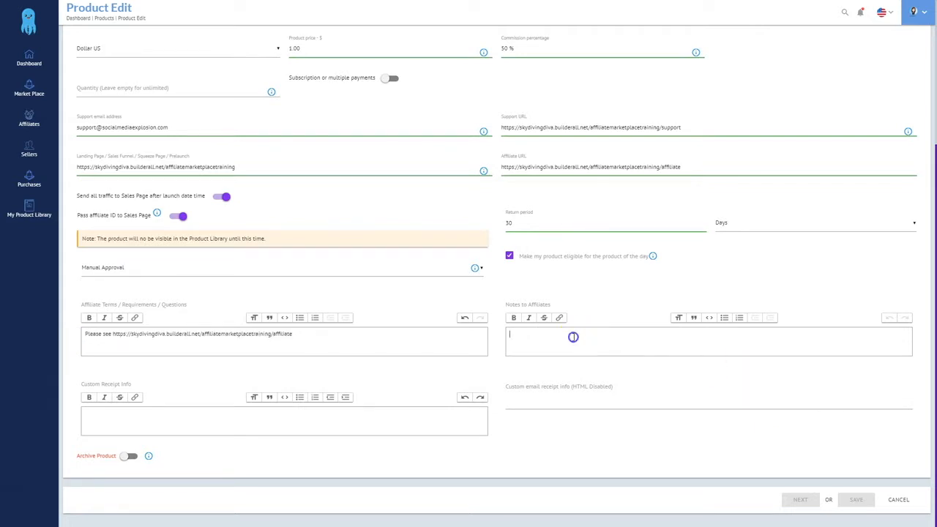
key(ctrl+v)
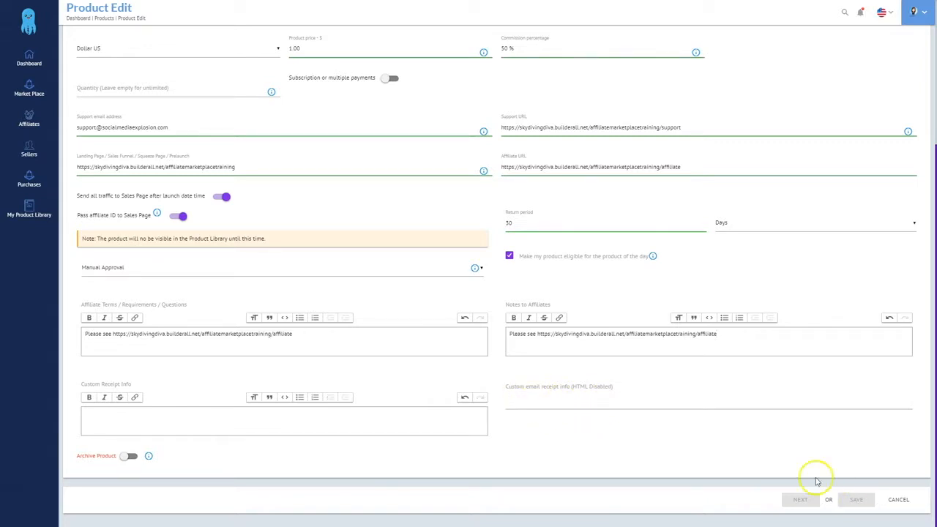
scroll(339, 385, up, 3)
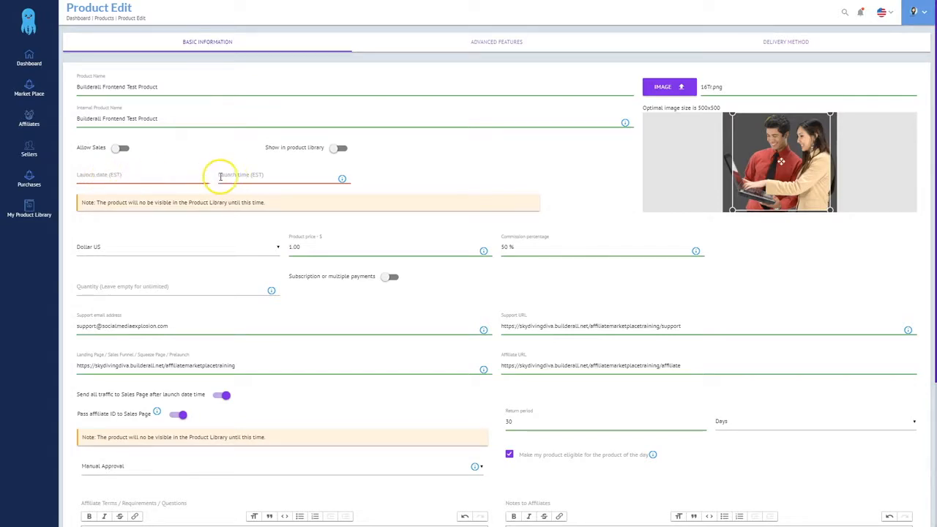
Set the launch date to today (2018-09-16) and the launch time to 12:00, then go to advanced features
click(120, 174)
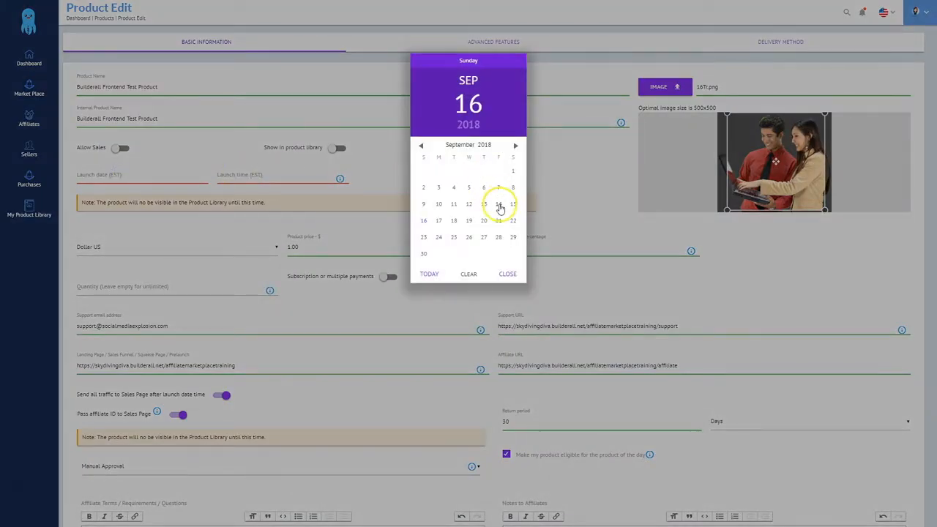
click(431, 273)
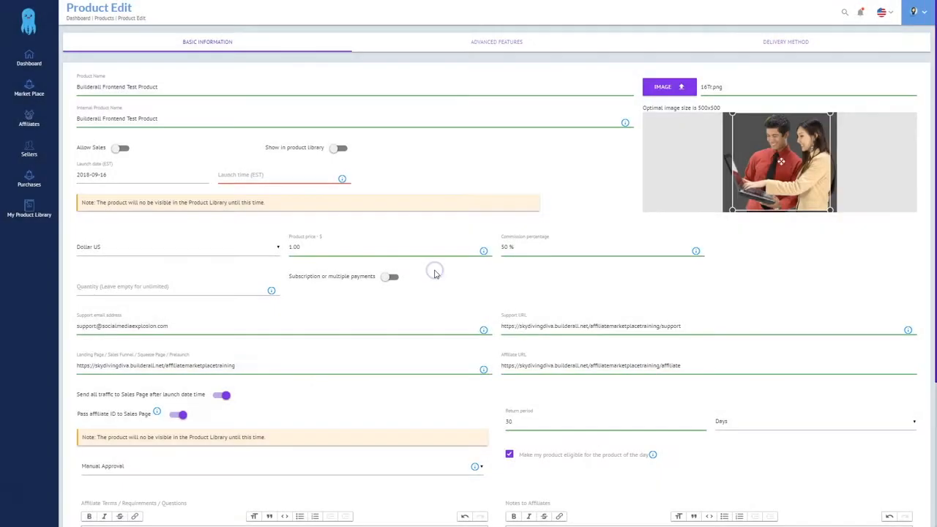
click(309, 179)
click(468, 120)
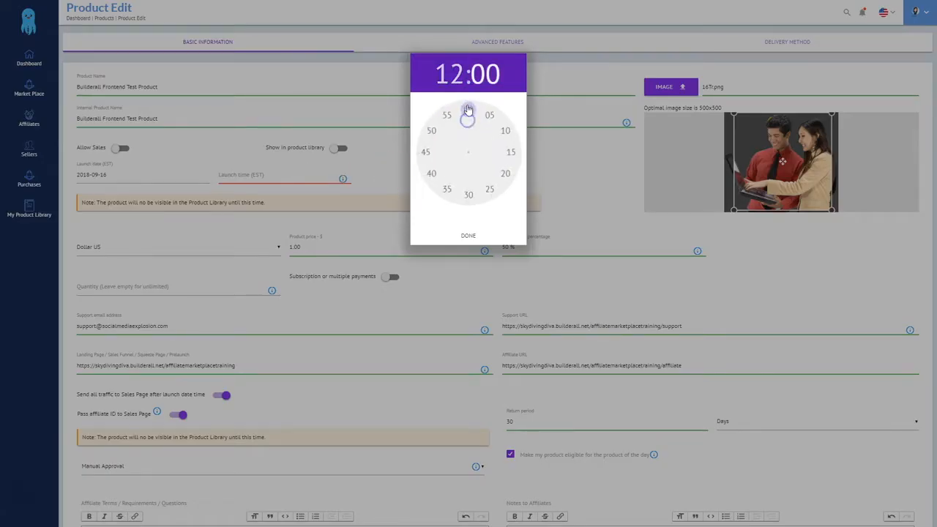
click(468, 105)
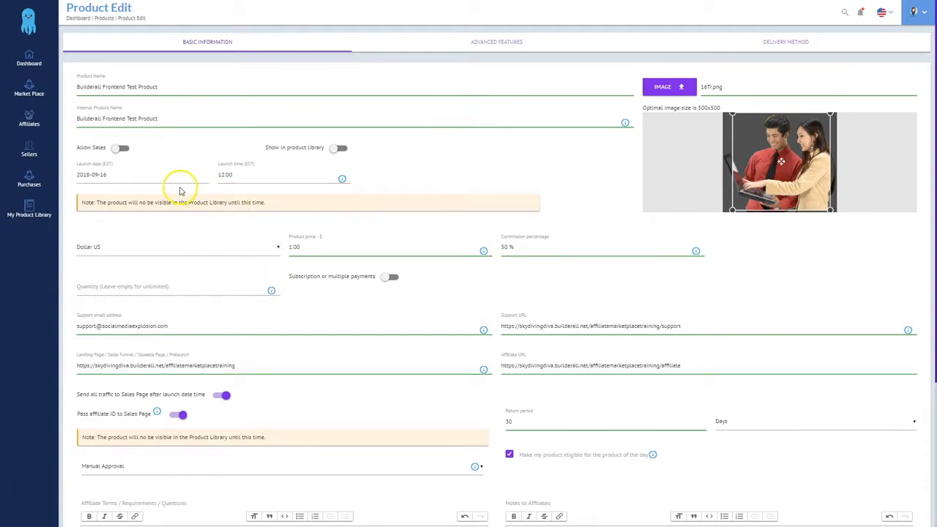
scroll(630, 397, down, 3)
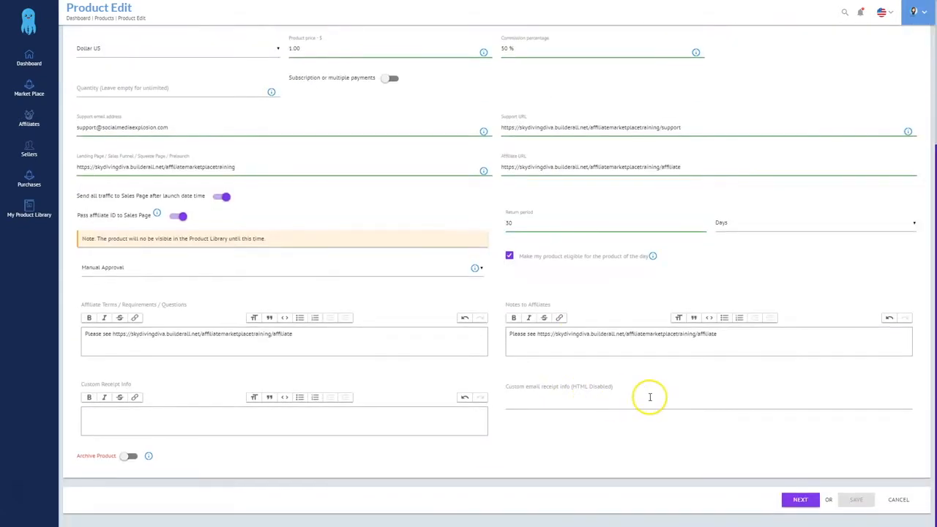
click(800, 501)
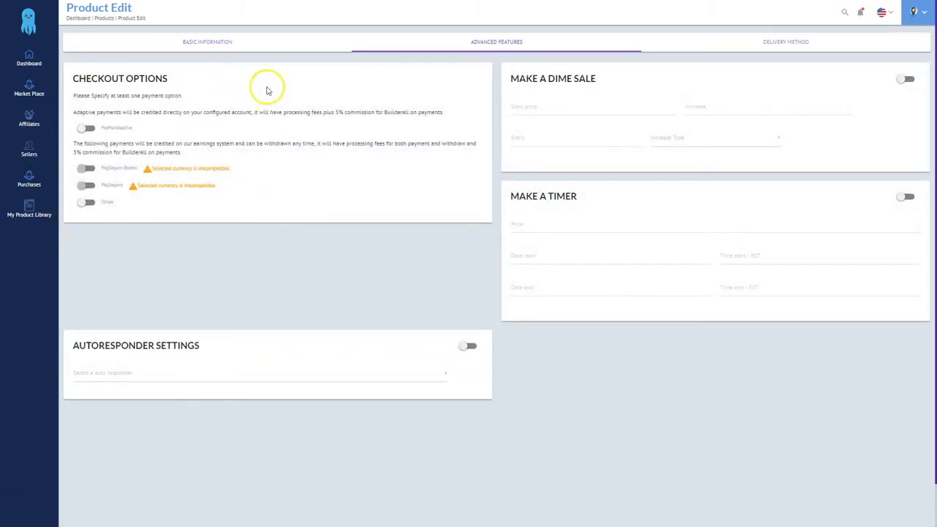
Enable PayPalAdaptive checkout and subscribe buyers to Test List 1 via the Builderall / Mailing Boss autoresponder
click(89, 128)
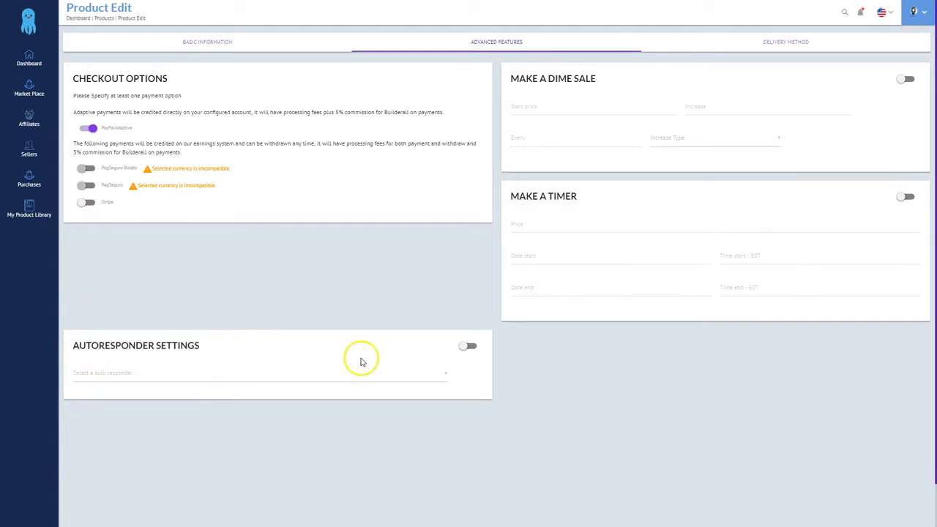
click(466, 347)
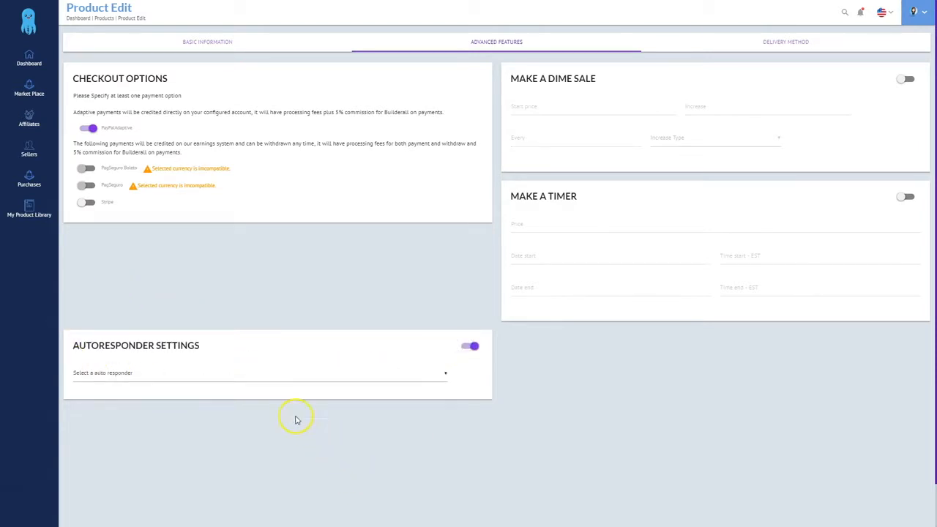
click(261, 378)
click(135, 394)
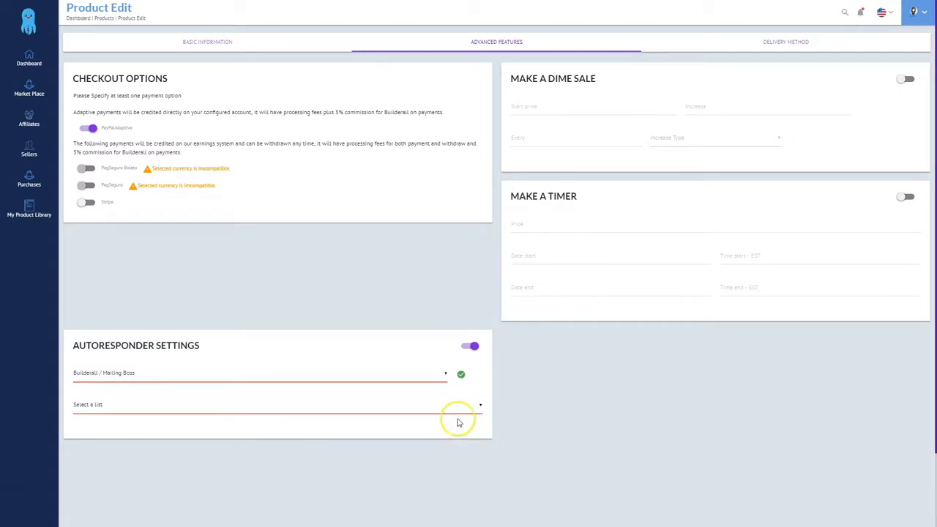
click(446, 404)
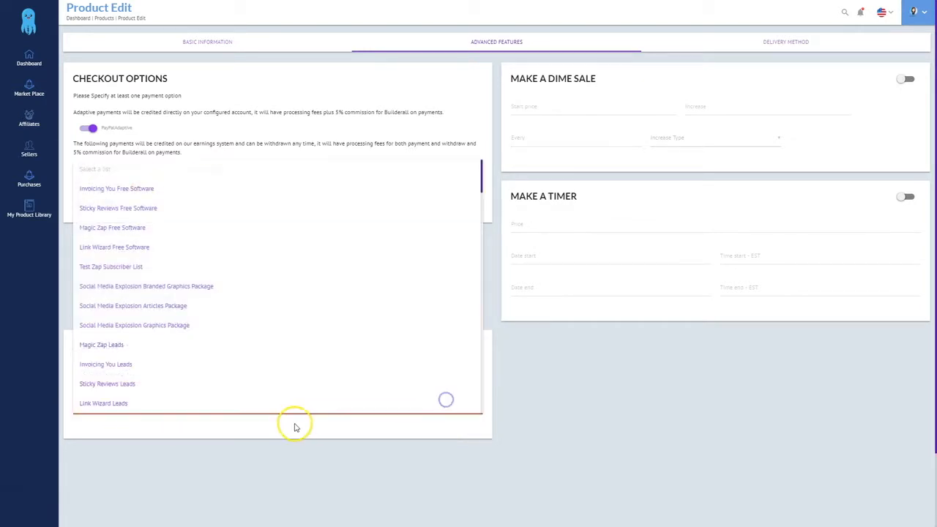
scroll(177, 329, down, 3)
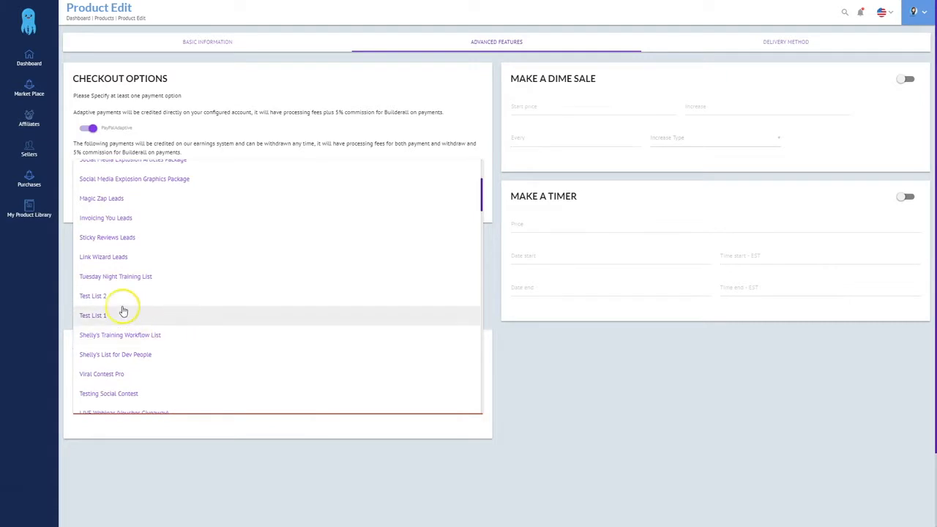
click(100, 318)
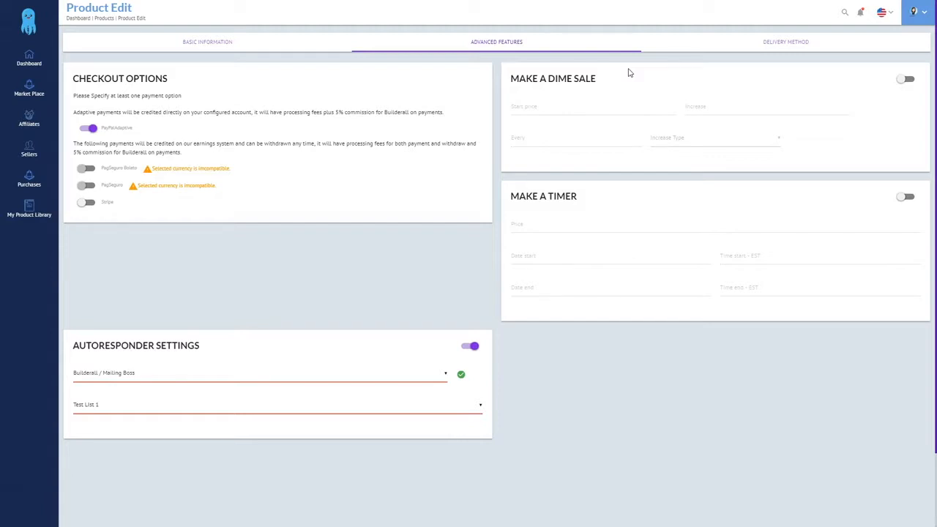
click(630, 84)
scroll(813, 411, down, 2)
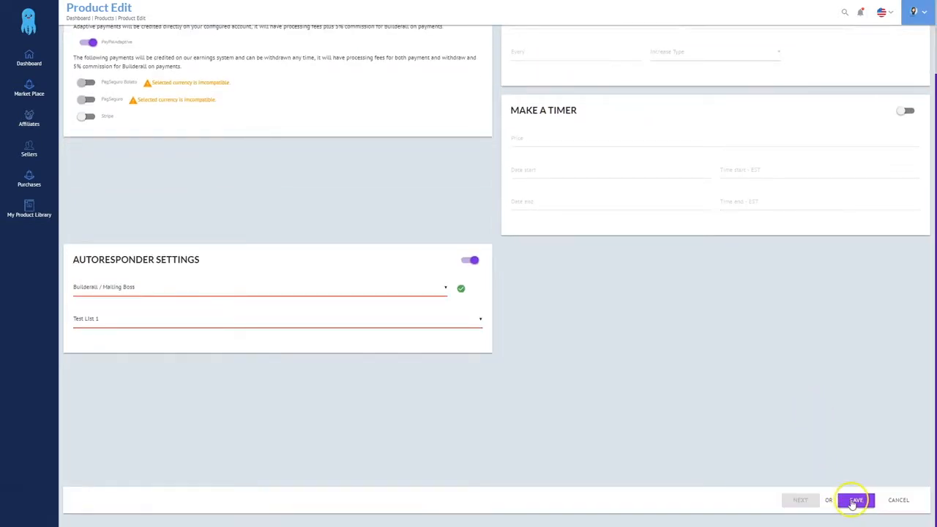
Save Builderall Frontend Test Product, reopen it, and switch its delivery method to External Integration
click(856, 500)
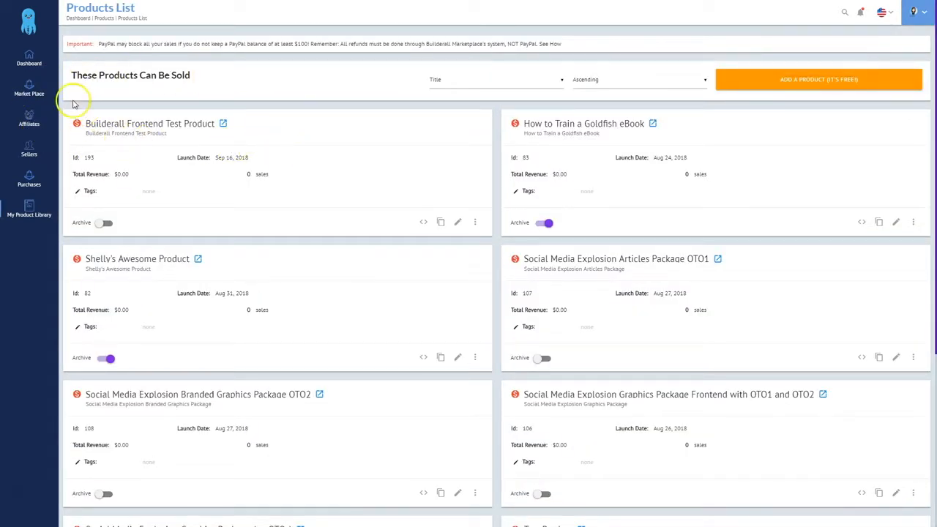
click(455, 223)
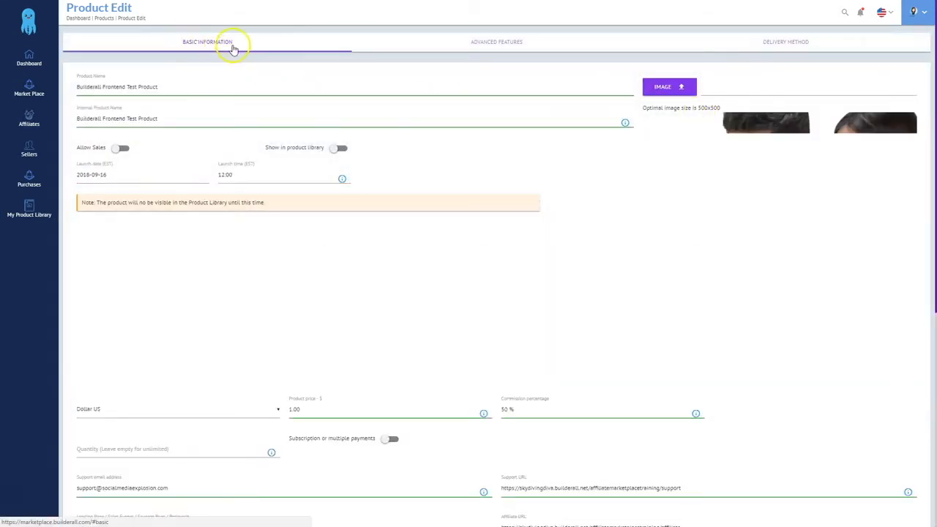
click(504, 41)
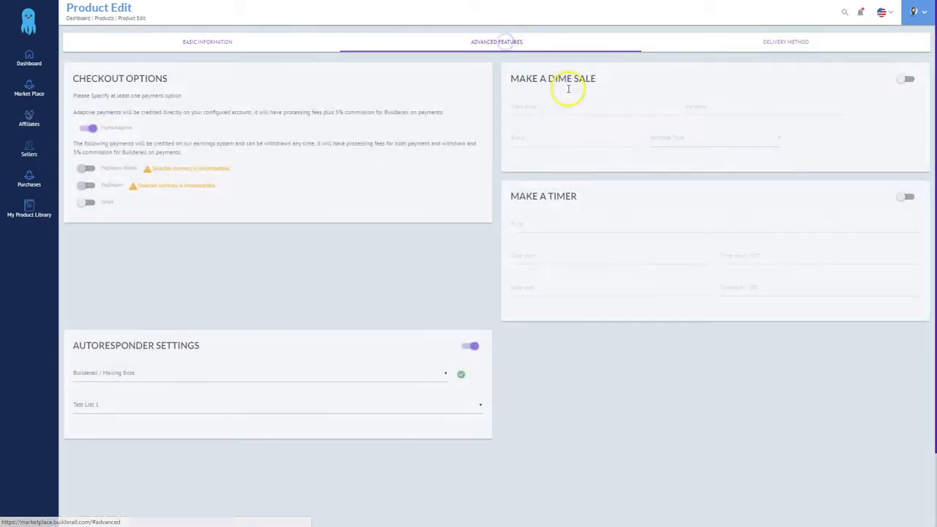
click(785, 42)
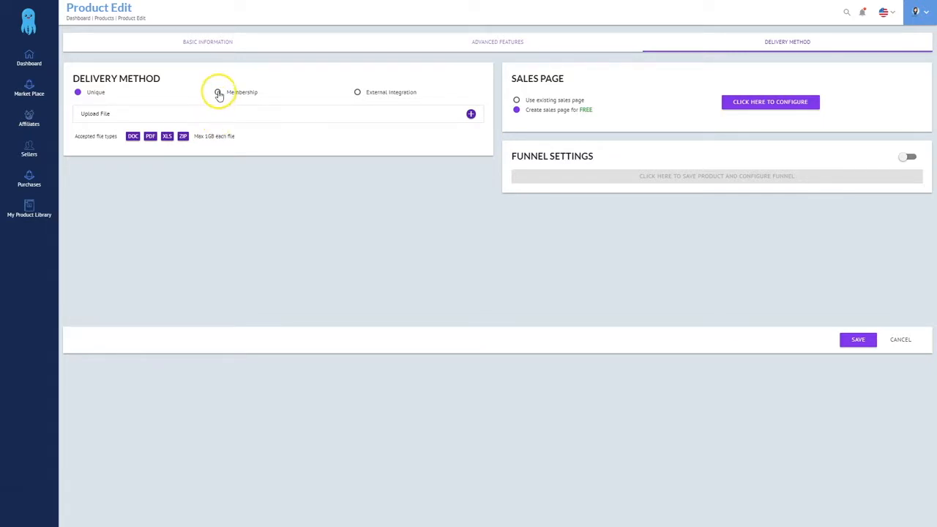
click(218, 94)
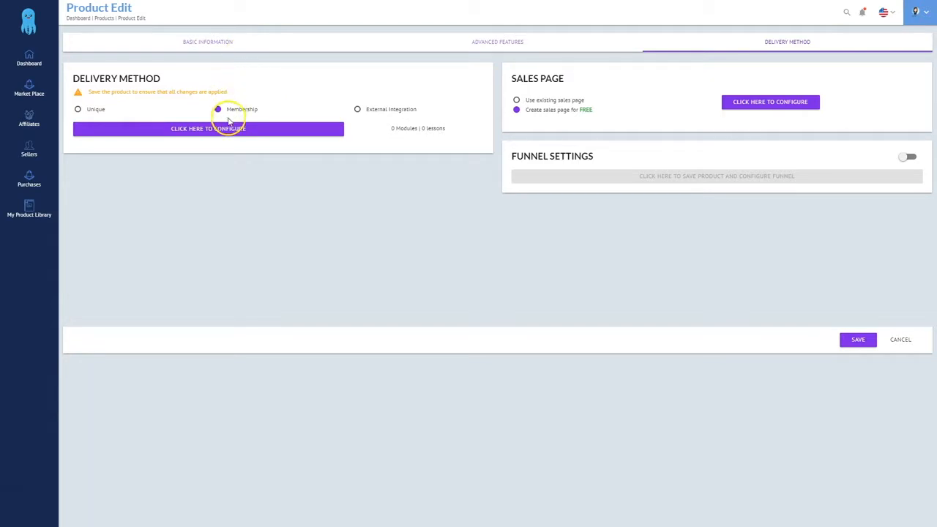
click(188, 131)
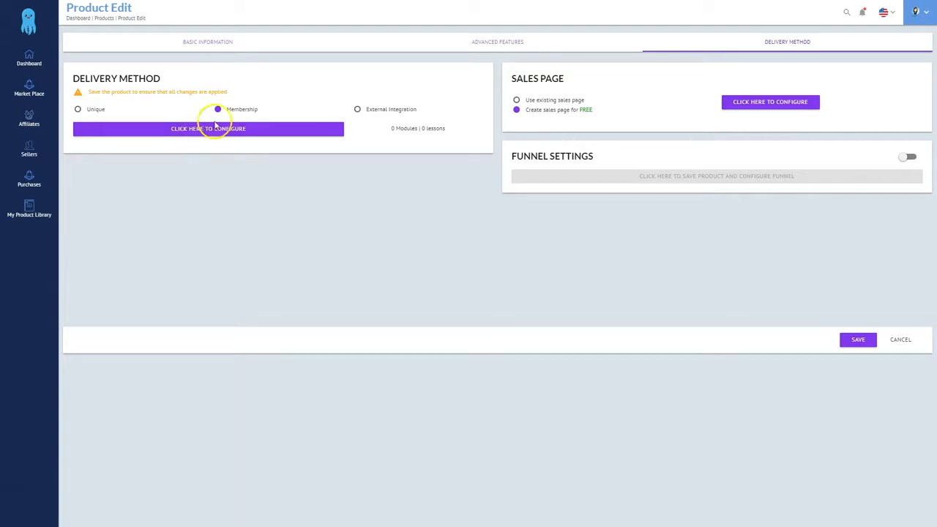
click(358, 111)
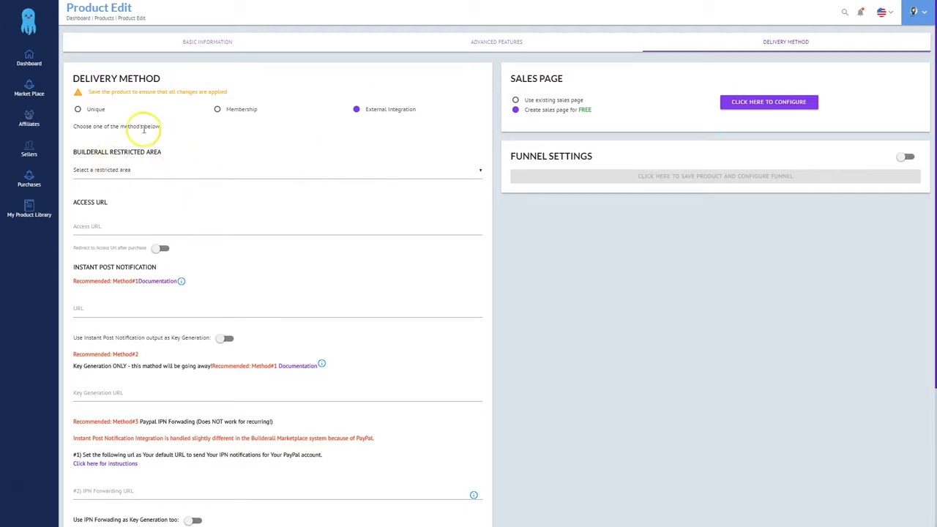
Choose Frontend Member Area as the restricted area and paste the /memberarea1 frontend access URL
click(150, 171)
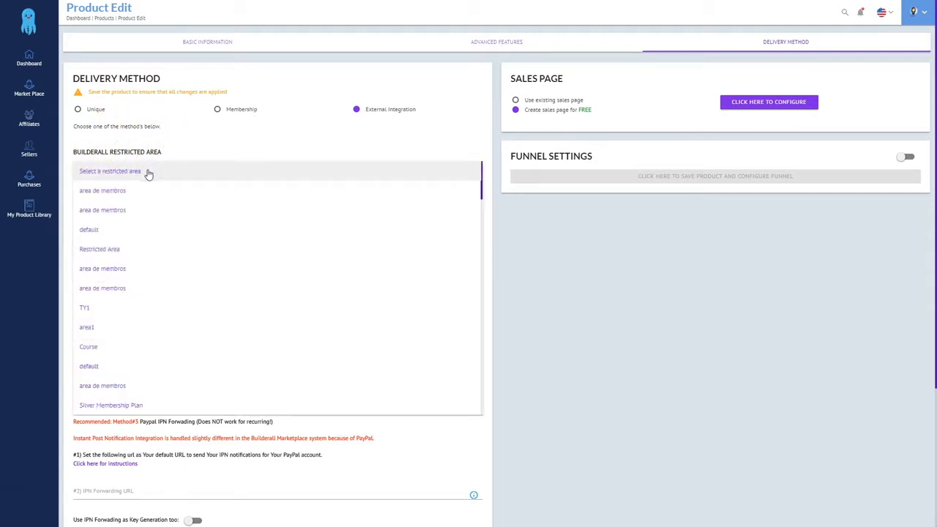
scroll(125, 370, down, 3)
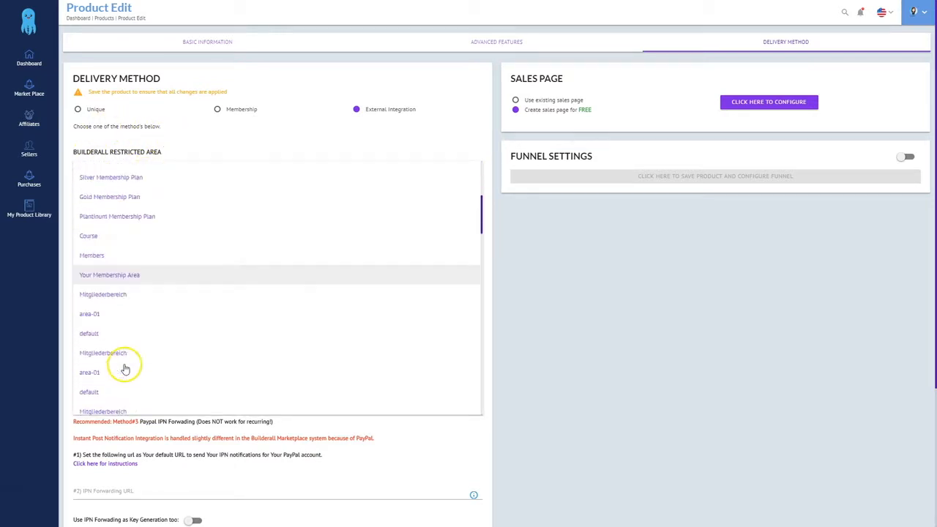
scroll(125, 368, down, 10)
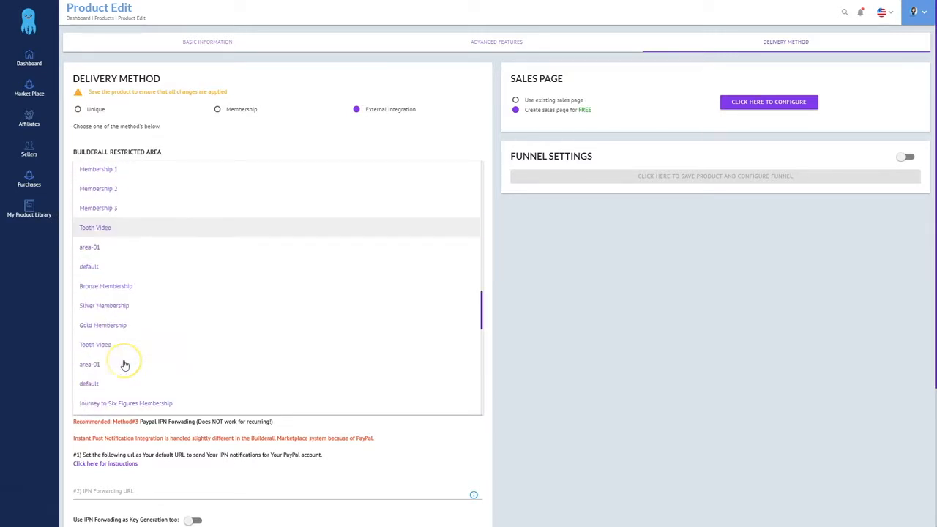
scroll(125, 365, down, 8)
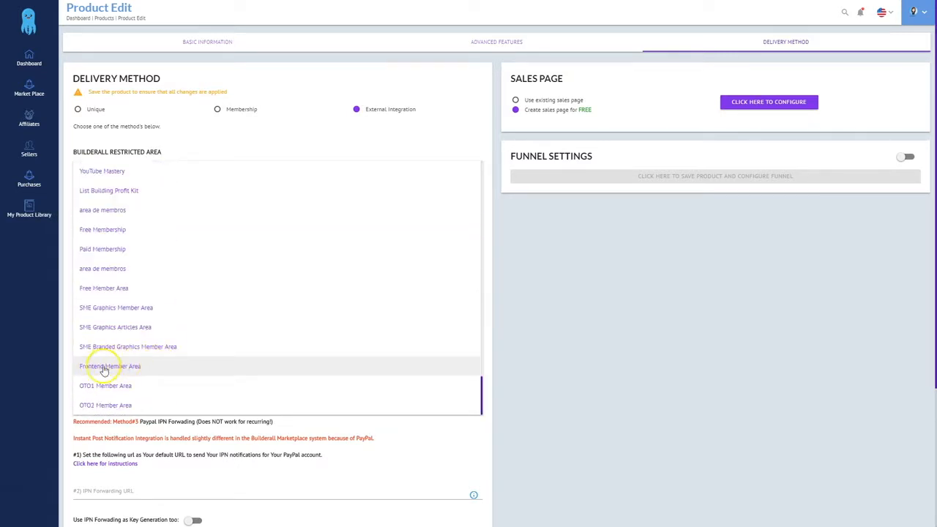
click(116, 366)
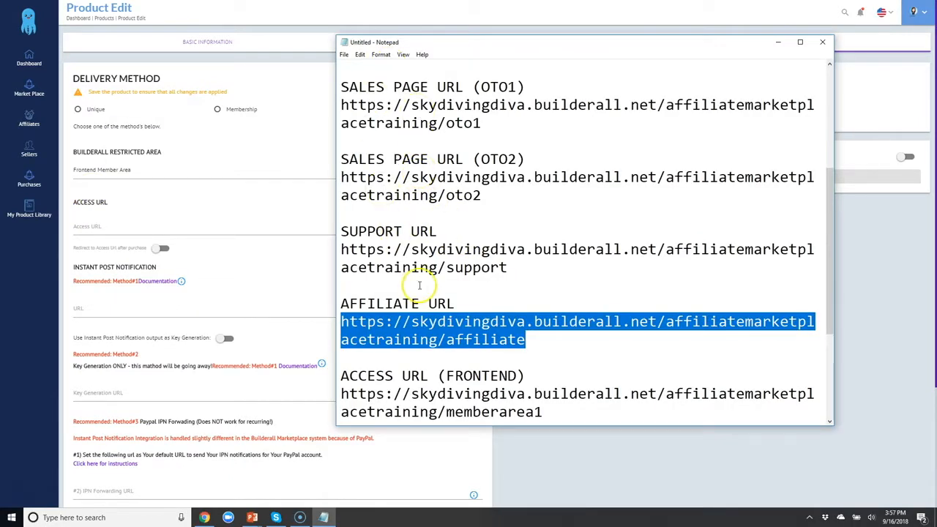
scroll(418, 285, down, 3)
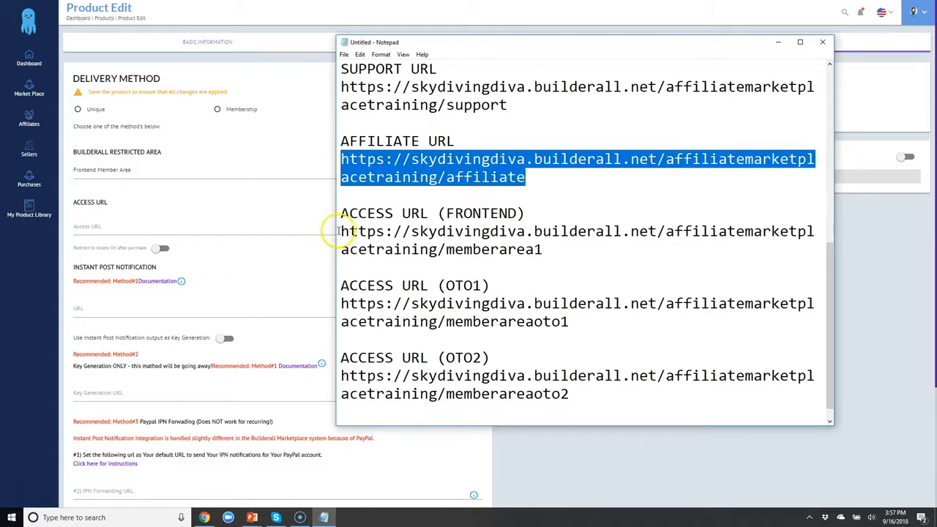
drag(326, 232, 547, 249)
key(ctrl+c)
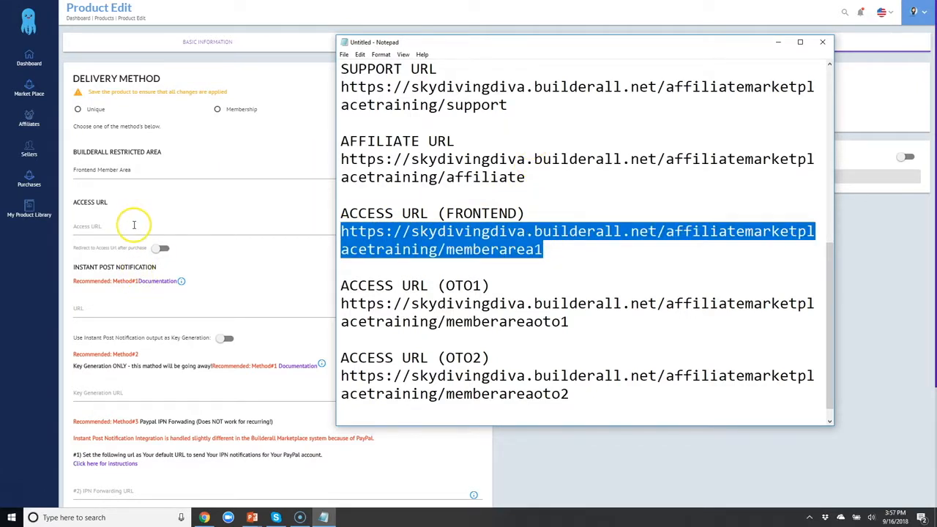
click(132, 225)
key(ctrl+v)
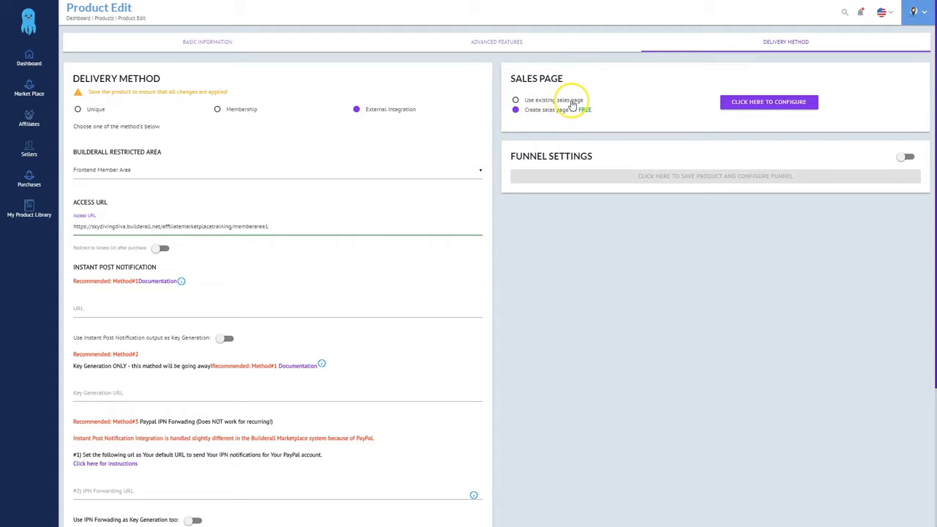
Switch to an existing sales page and paste the affiliatemarketplacetraining frontend URL as its Sales Page URL
click(516, 101)
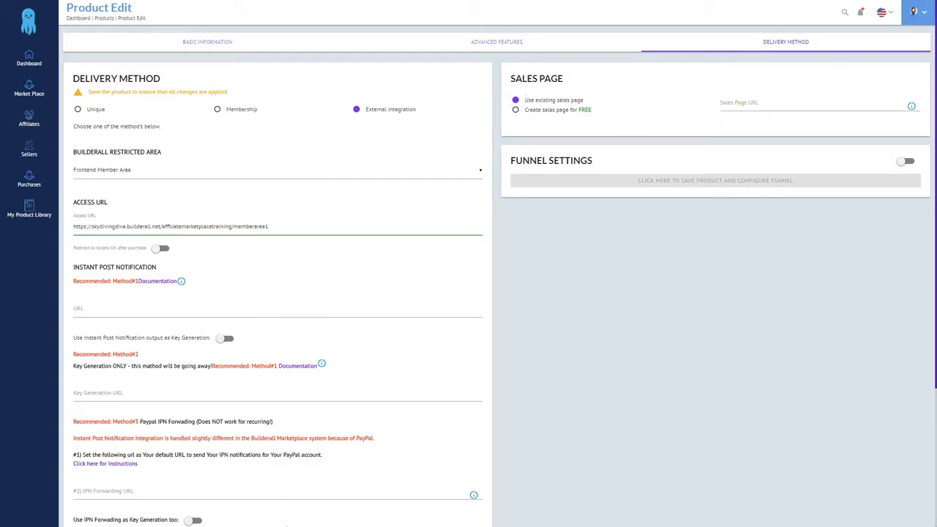
click(323, 517)
scroll(534, 198, up, 5)
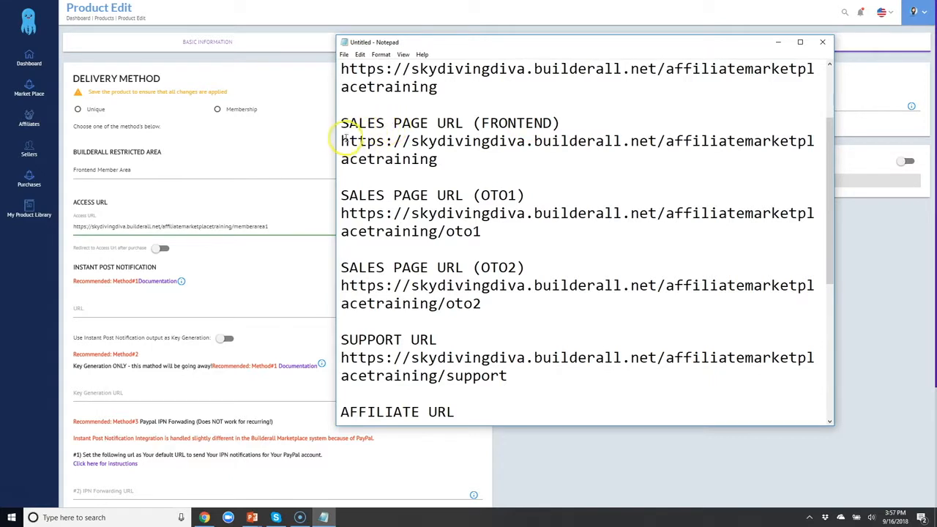
drag(342, 140, 439, 161)
key(ctrl+c)
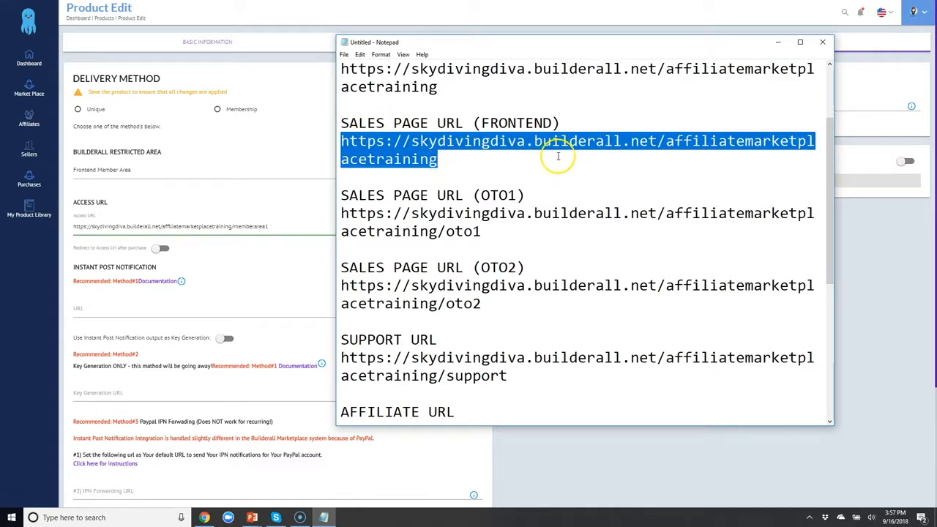
click(634, 463)
click(762, 100)
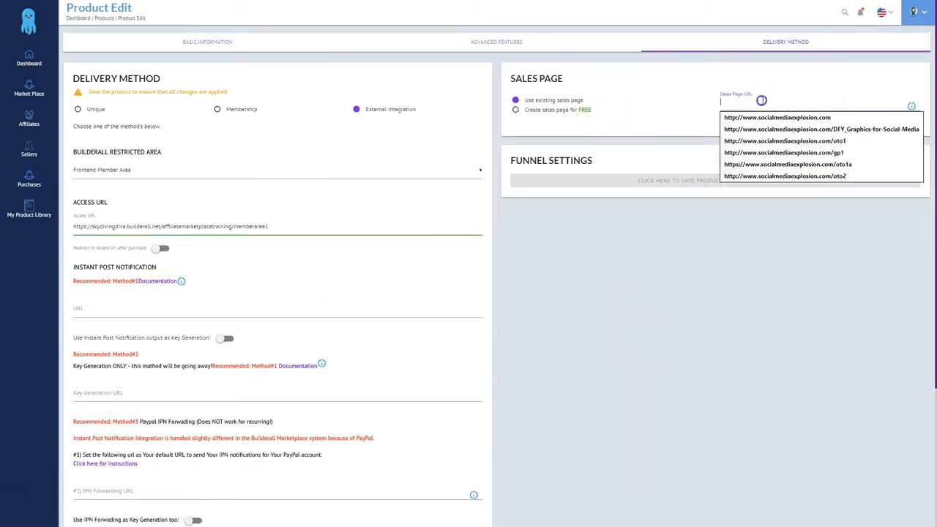
key(ctrl+v)
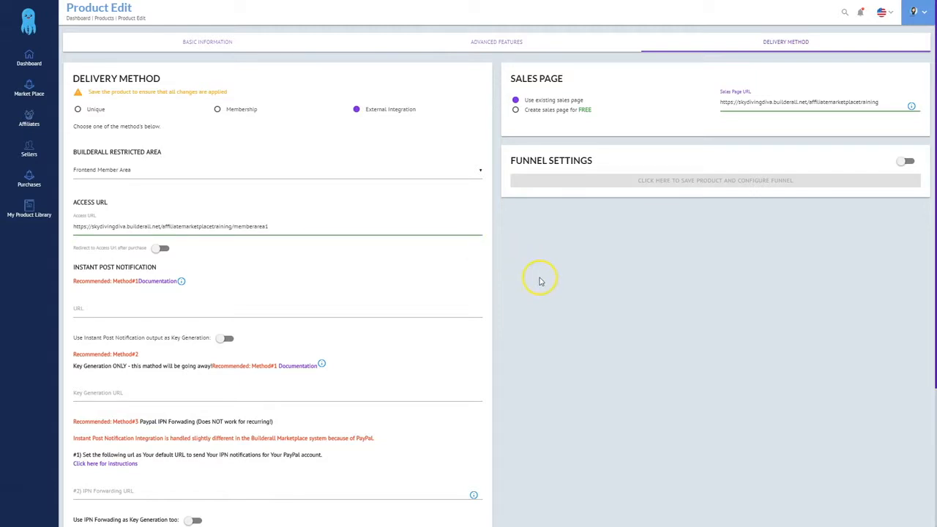
scroll(541, 318, down, 5)
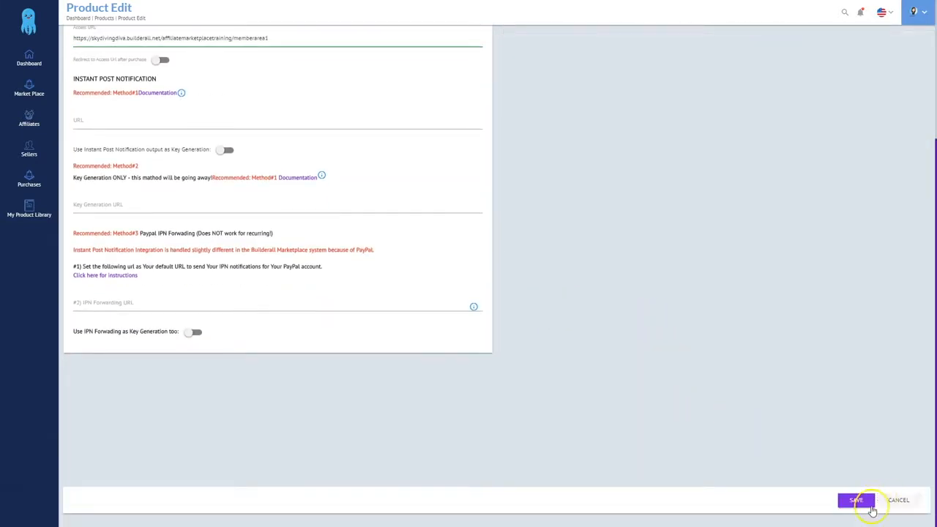
Save the product and select the Buy Now script-button embed code for Builderall Frontend Test Product
click(854, 502)
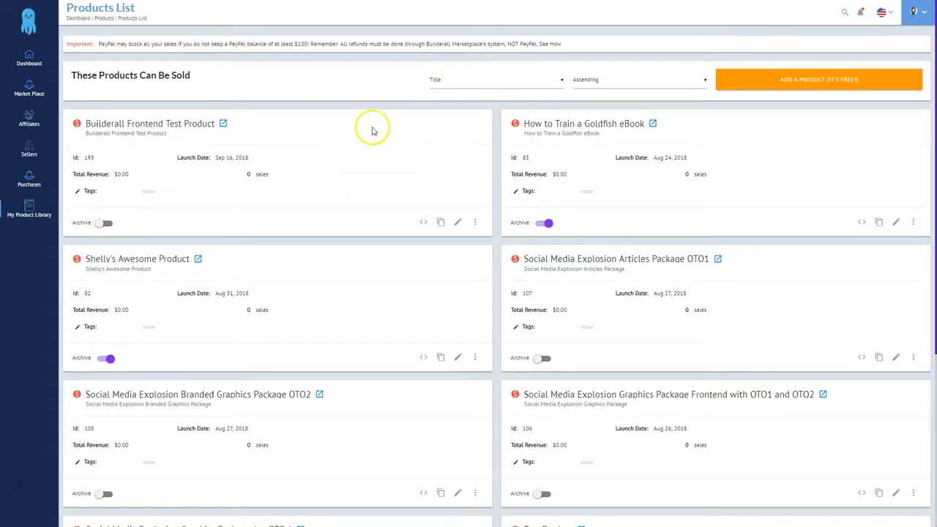
click(422, 223)
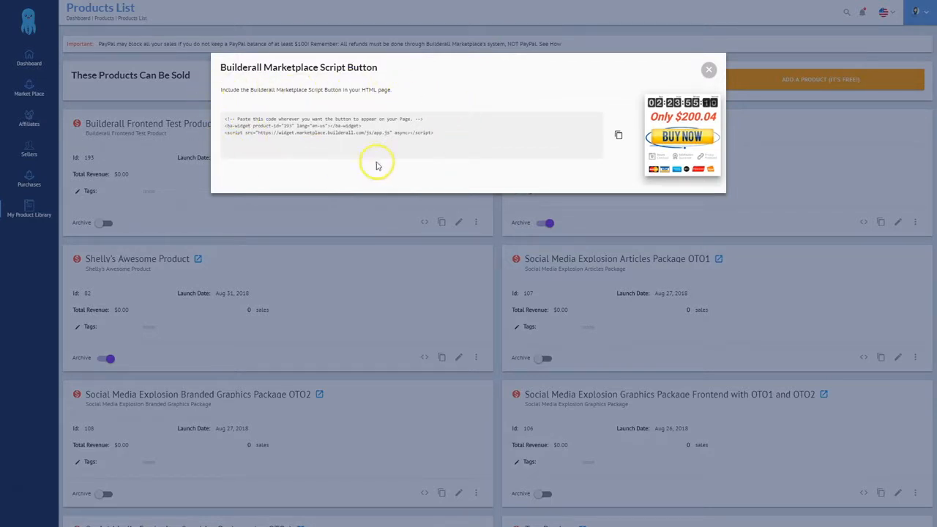
drag(224, 119, 417, 131)
key(ctrl+c)
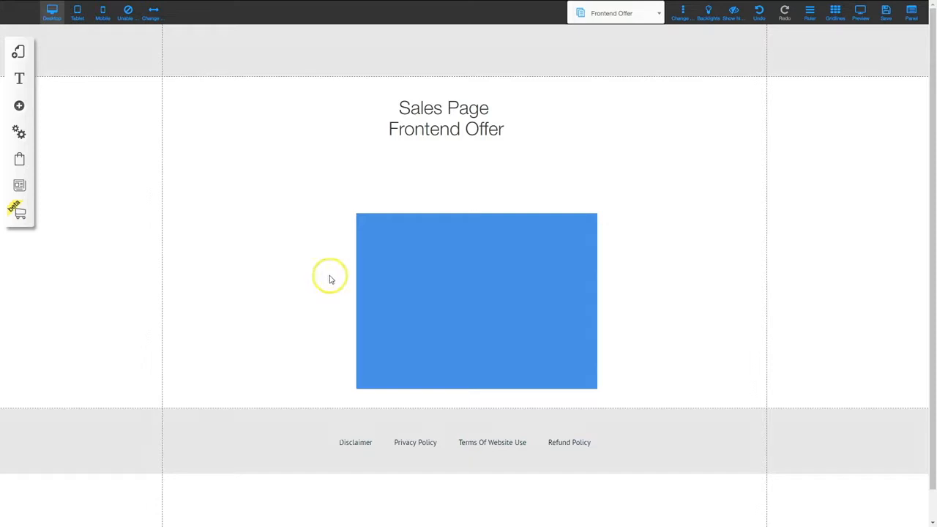
Delete the blue placeholder box and place an Apps HTML element on the sales page
click(442, 293)
mouse_move(441, 292)
mouse_down()
mouse_move(418, 280)
mouse_move(429, 261)
mouse_move(428, 281)
mouse_up()
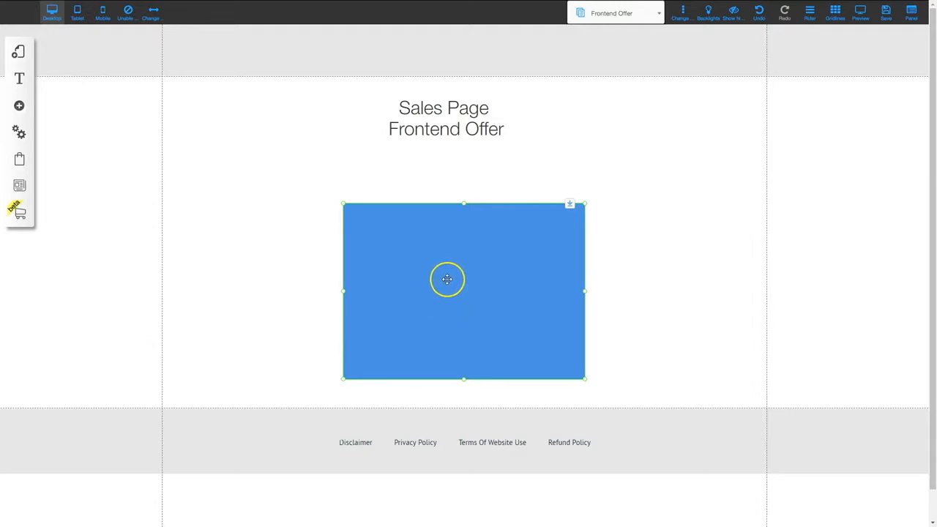
key(Delete)
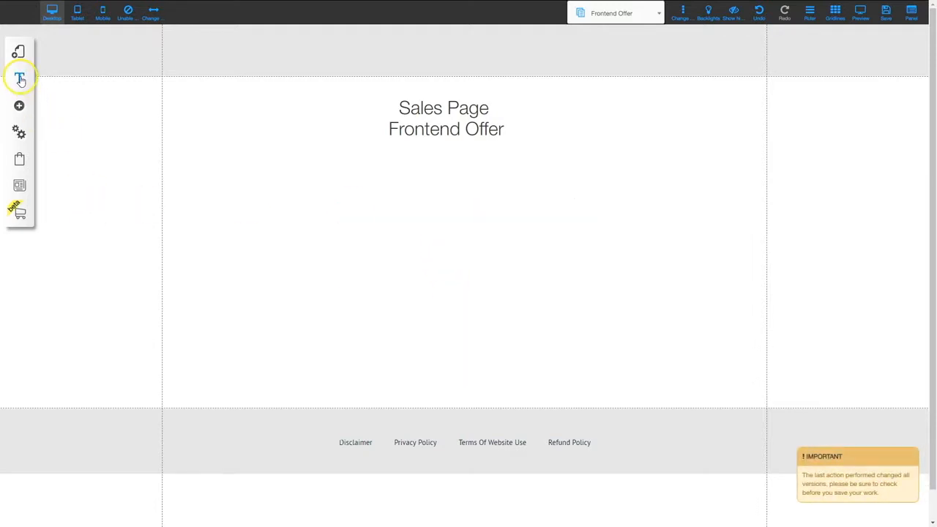
click(19, 106)
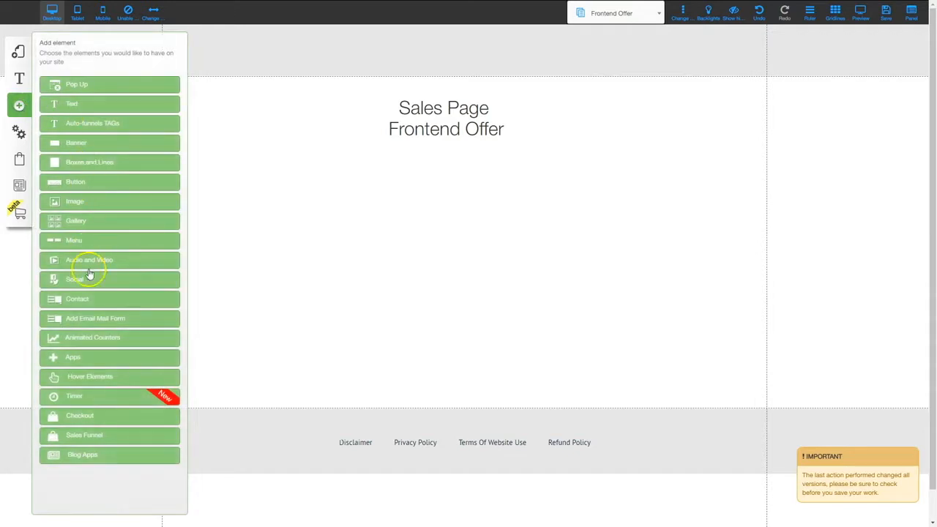
click(72, 359)
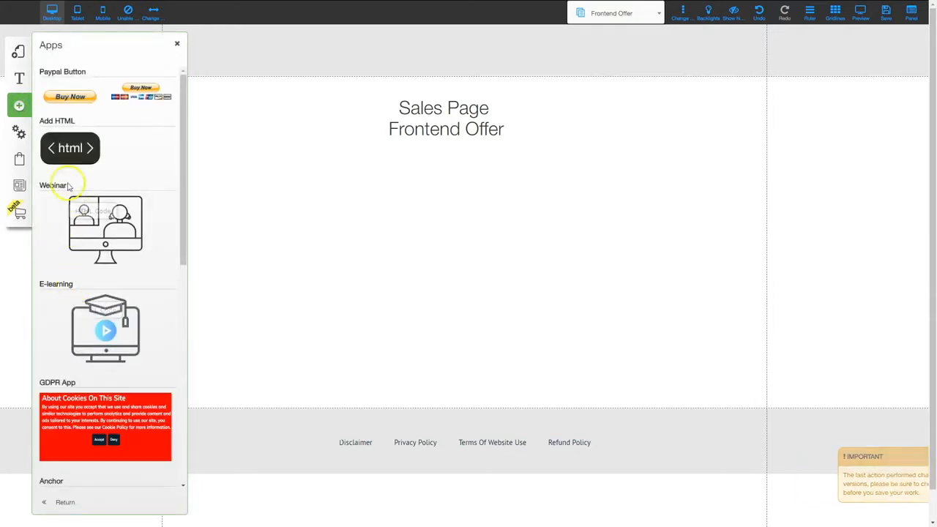
click(67, 150)
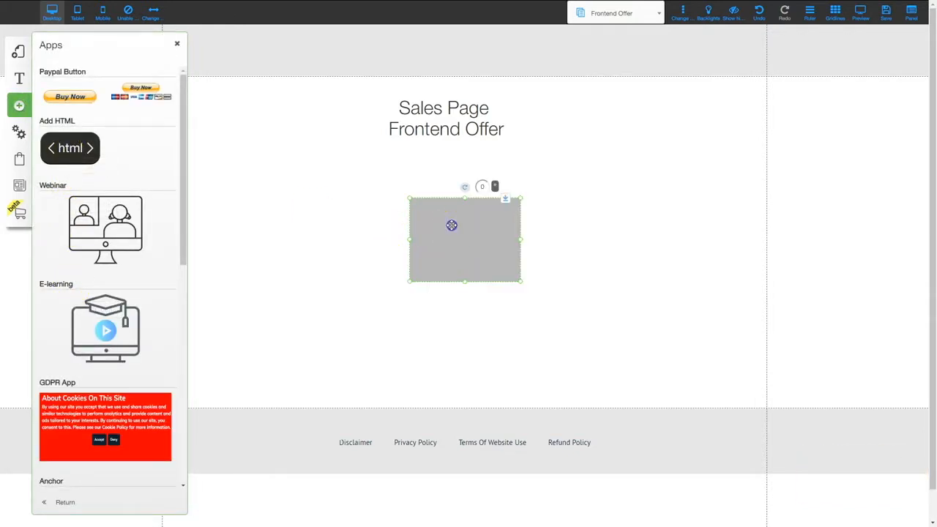
mouse_move(450, 224)
mouse_down()
mouse_move(408, 224)
mouse_move(436, 227)
mouse_up()
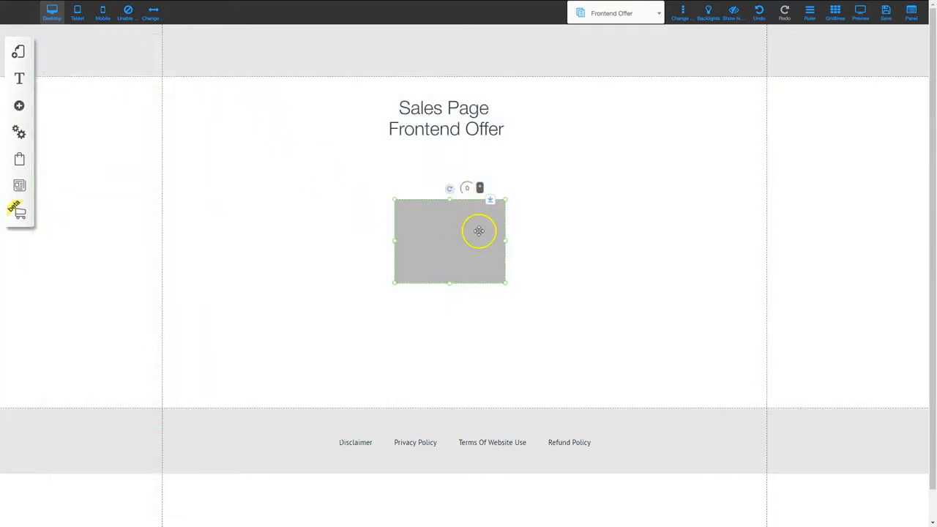
Replace the HTML element's starter code with the pasted marketplace widget script
click(455, 227)
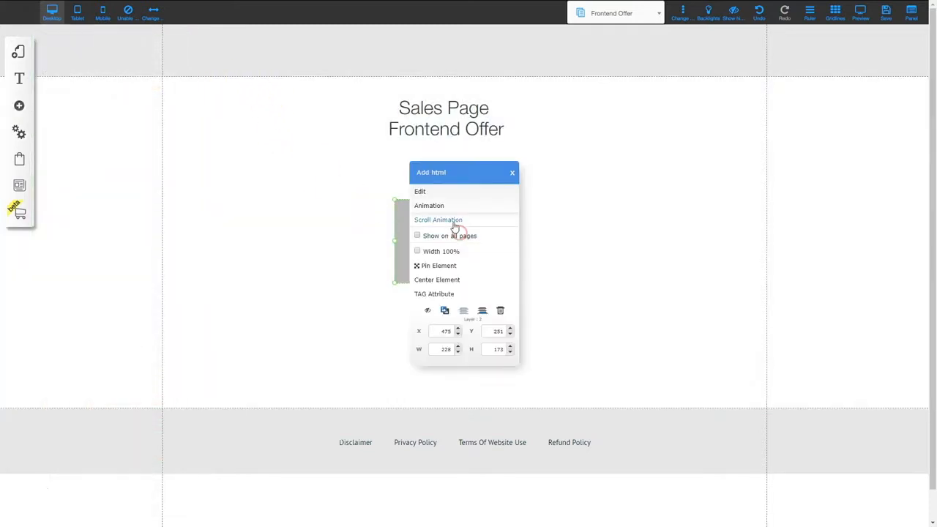
click(427, 191)
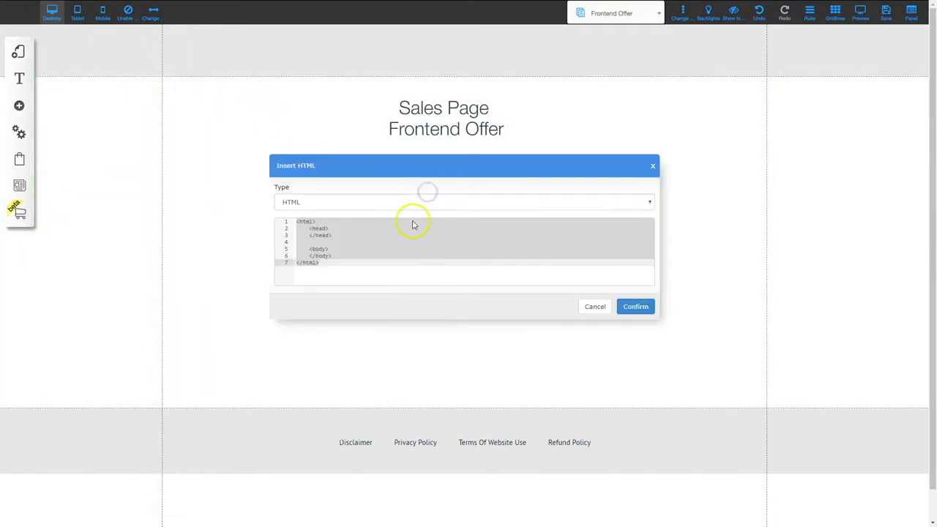
click(323, 237)
key(ctrl+a)
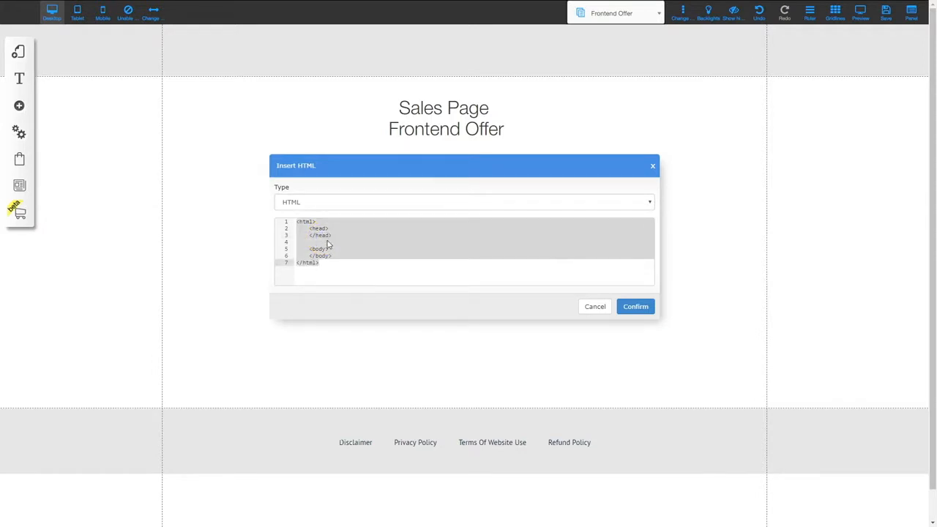
key(Delete)
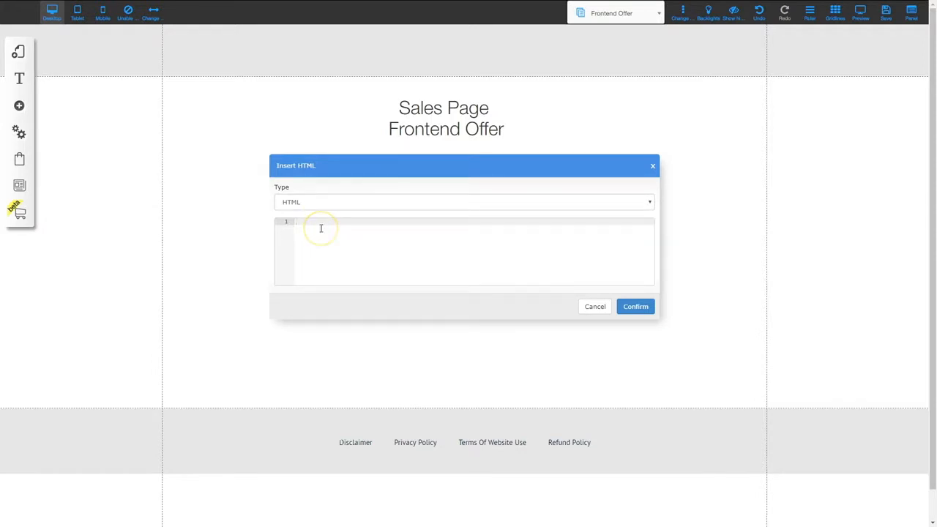
key(ctrl+v)
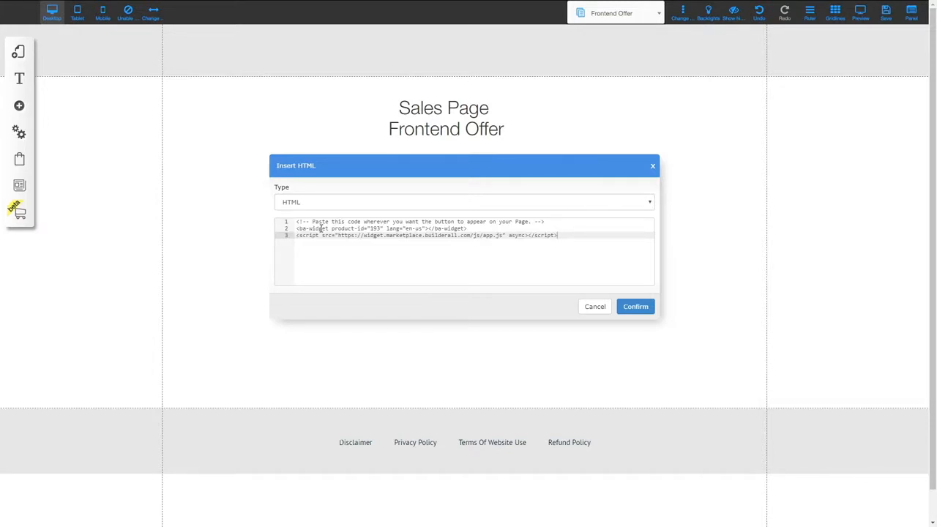
click(634, 306)
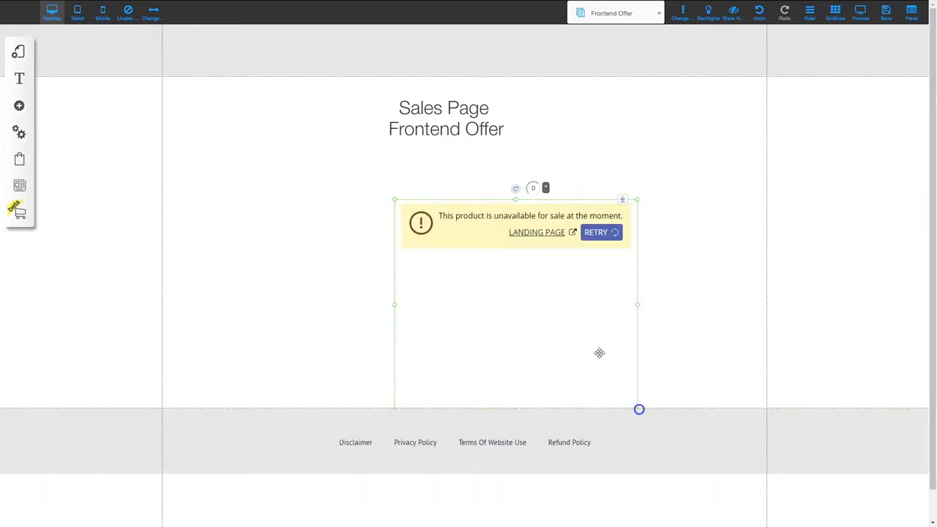
Resize the widget box to span the section and push the footer down
drag(557, 216, 480, 200)
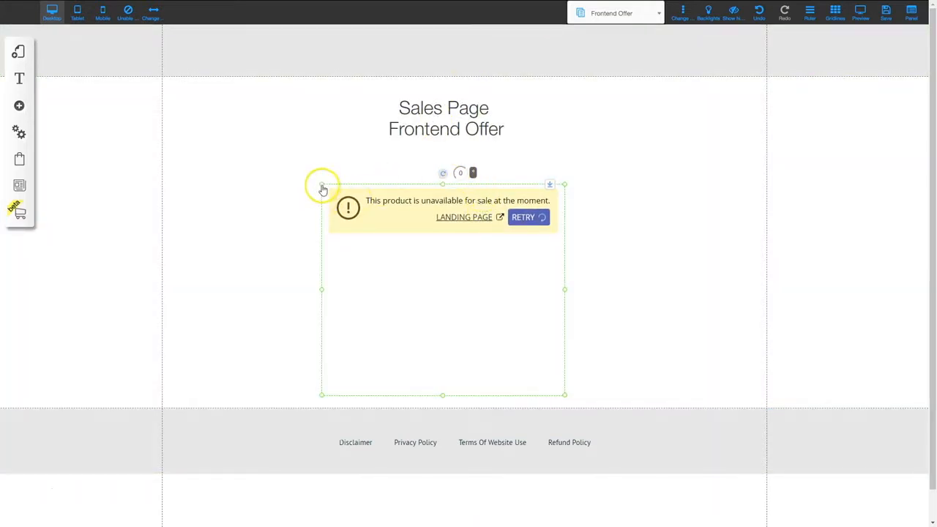
drag(322, 184, 301, 165)
drag(429, 183, 449, 198)
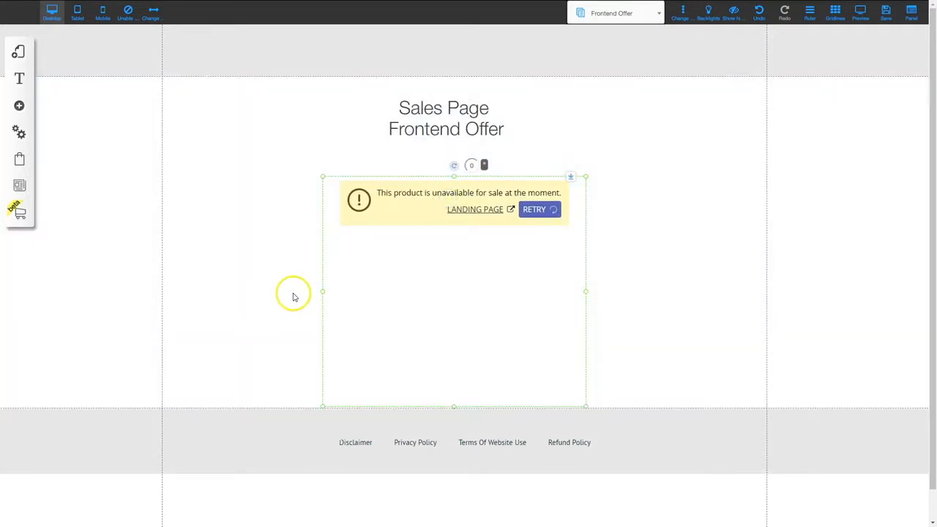
drag(257, 295, 163, 288)
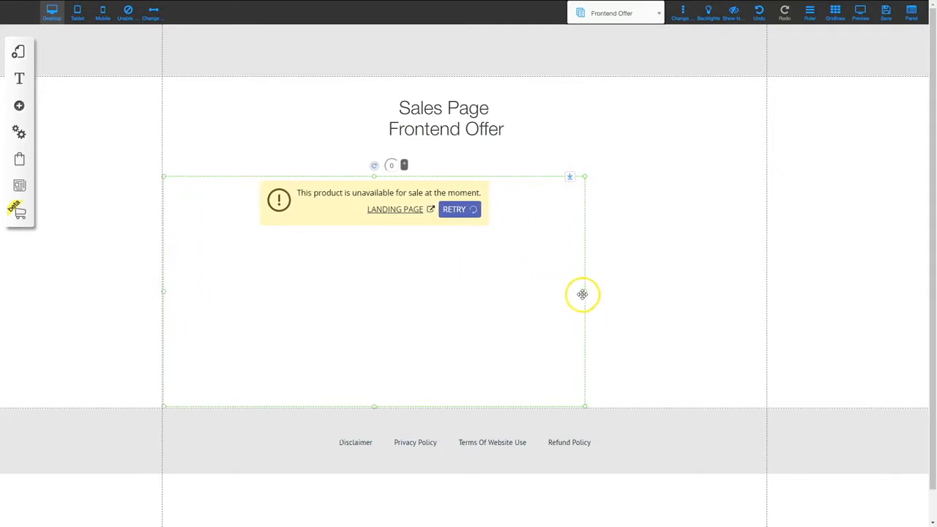
drag(582, 294, 766, 297)
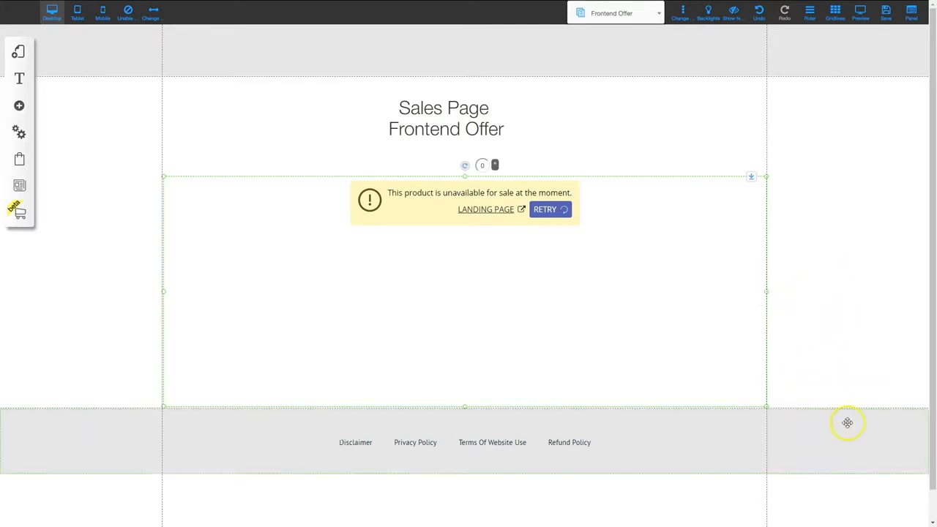
drag(850, 422, 851, 464)
click(432, 391)
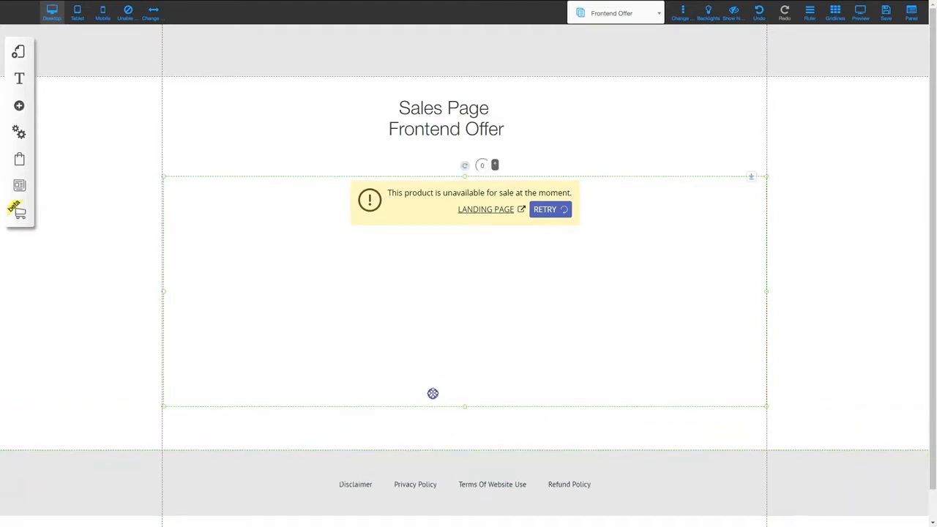
drag(464, 408, 464, 448)
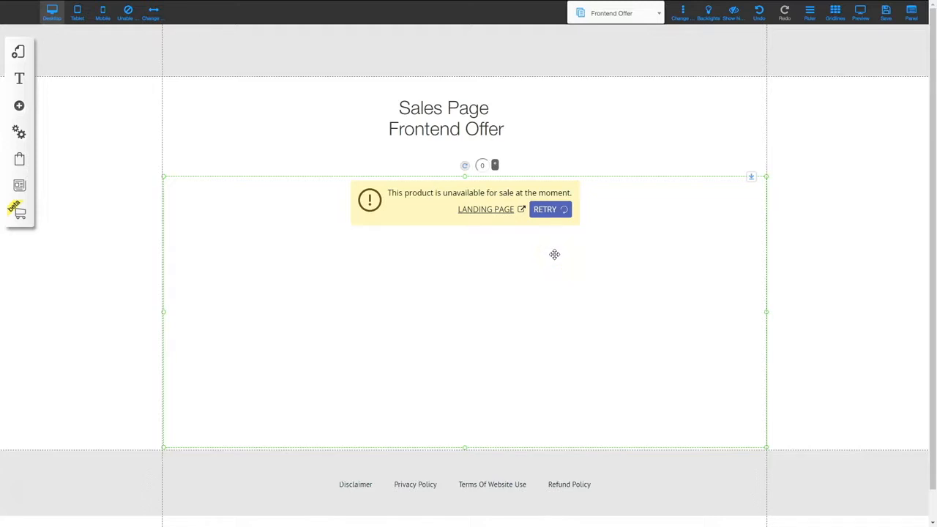
Save the Frontend Offer sales page and dismiss the success alert
click(888, 17)
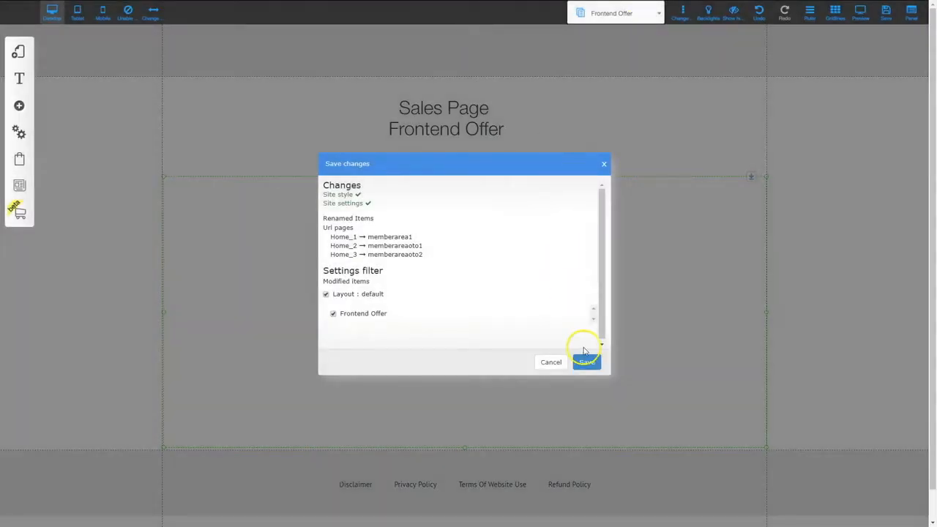
click(586, 361)
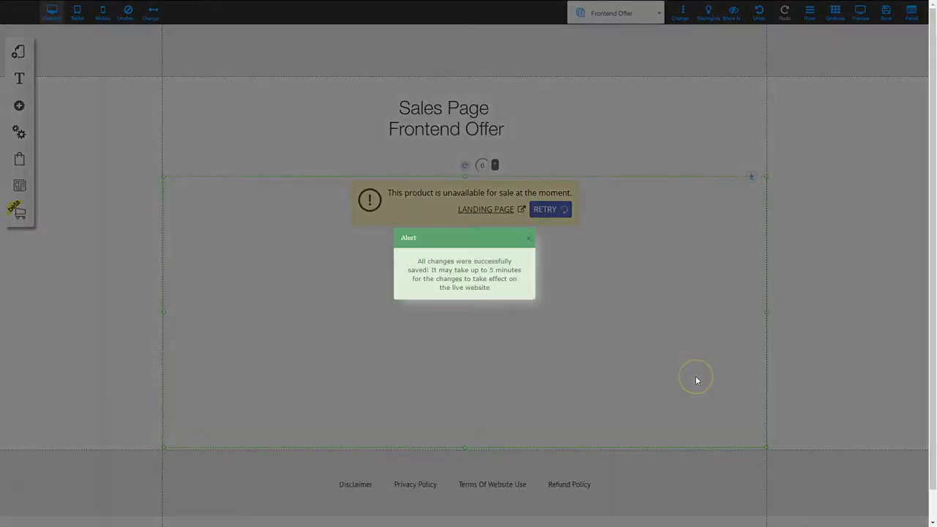
click(529, 238)
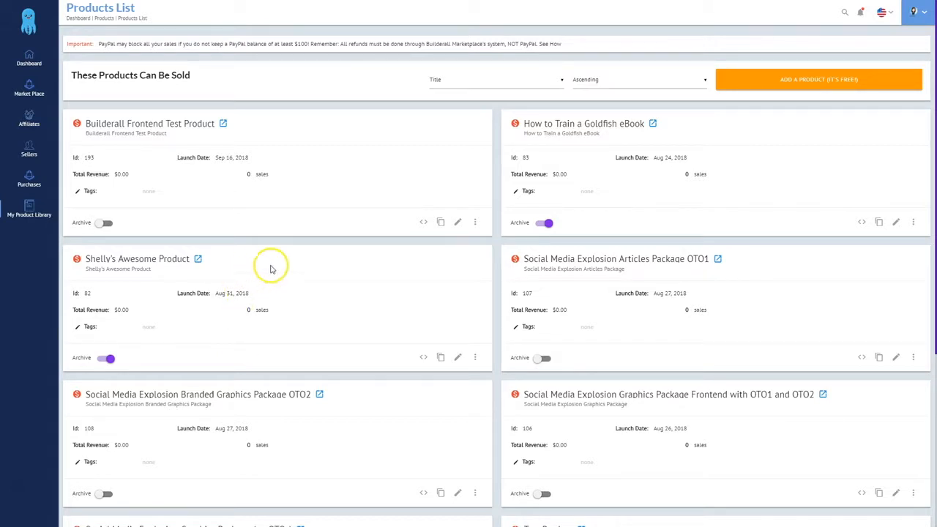
Switch on Allow Sales and Show in product library, and begin the buyer description
click(458, 222)
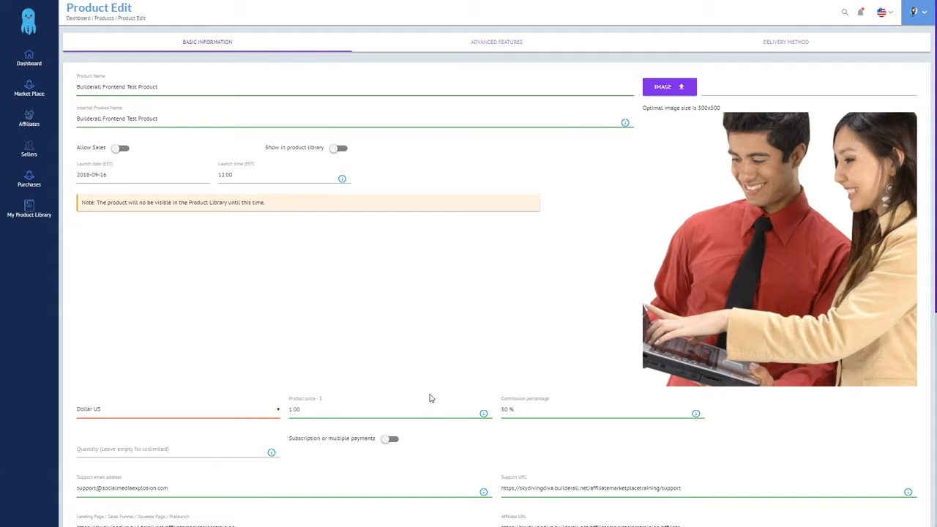
click(121, 148)
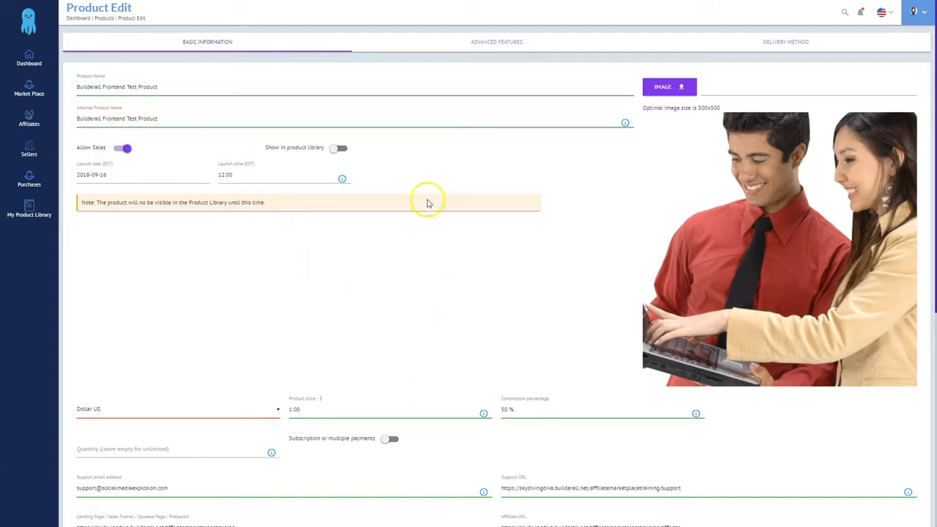
click(341, 150)
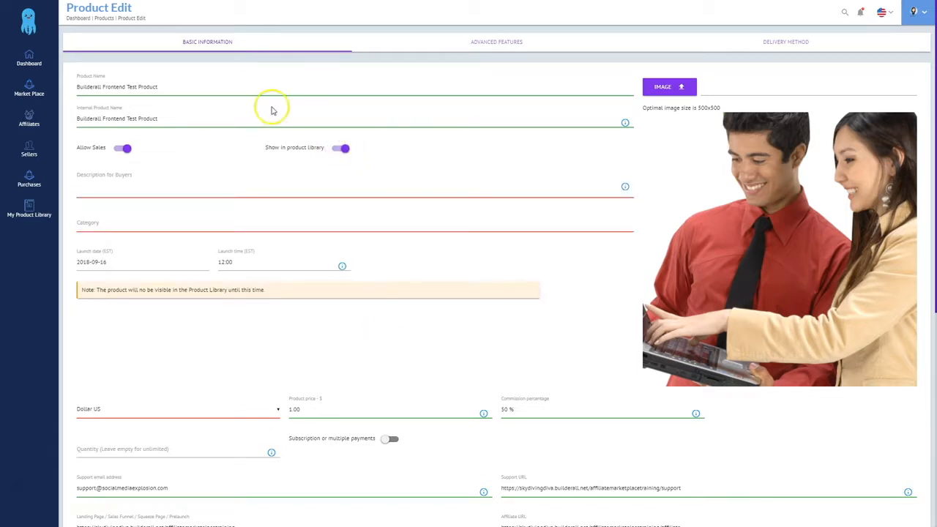
click(94, 187)
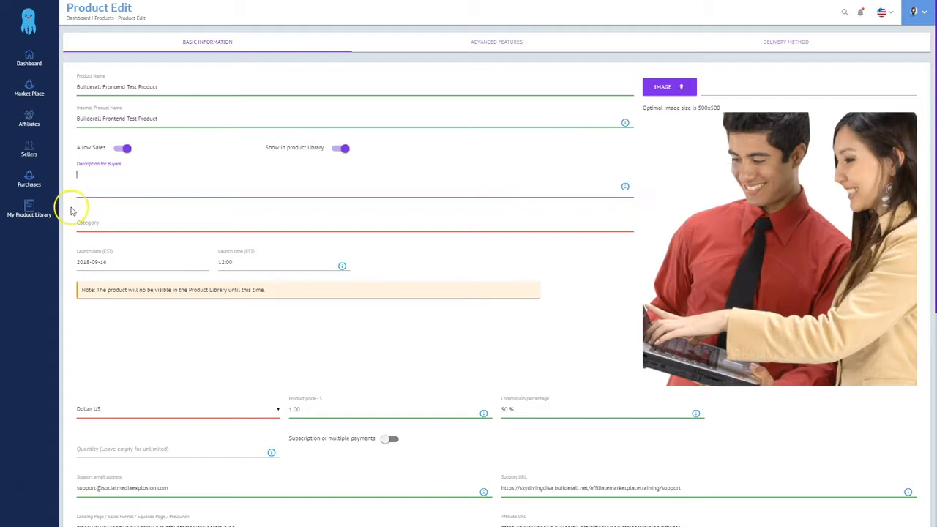
text(Thi)
Set the product category to Social Media and save the product
click(175, 225)
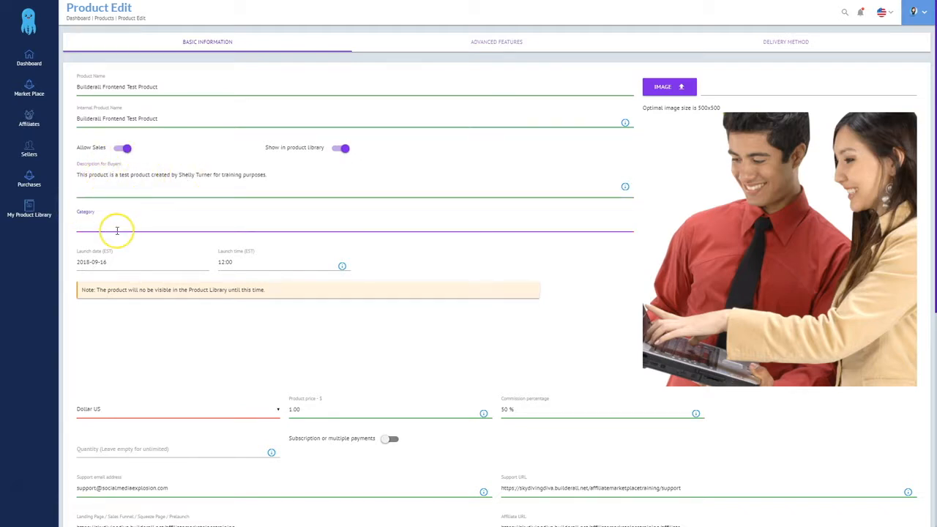
text(social)
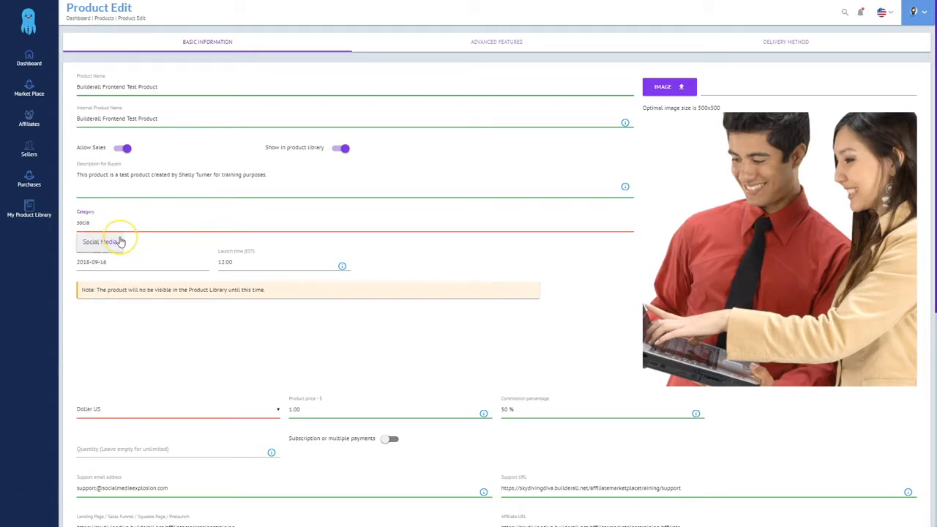
click(121, 242)
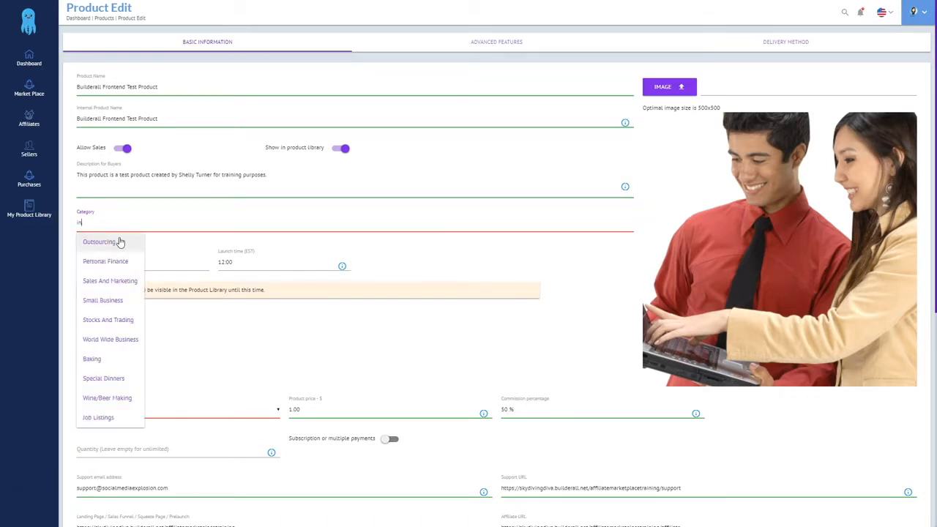
text(Int)
key(BackSpace)
key(BackSpace)
key(BackSpace)
text(soc)
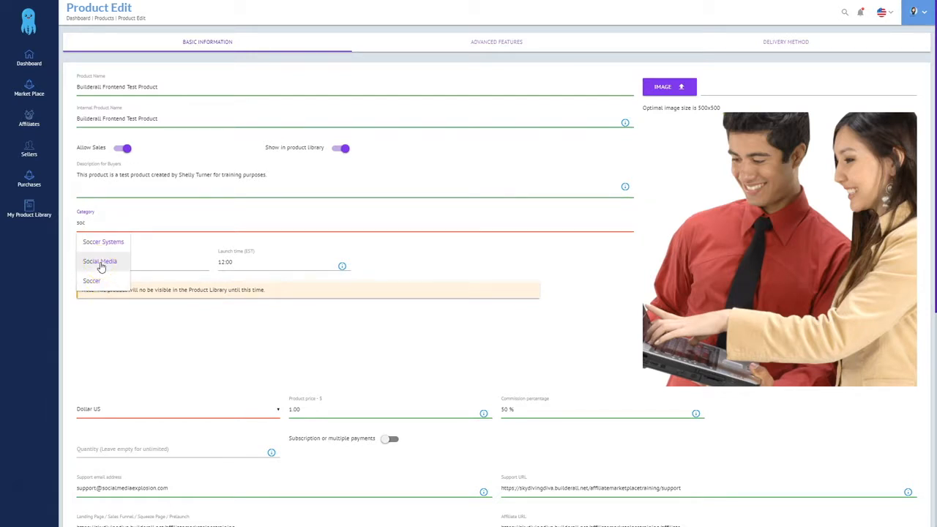
click(101, 264)
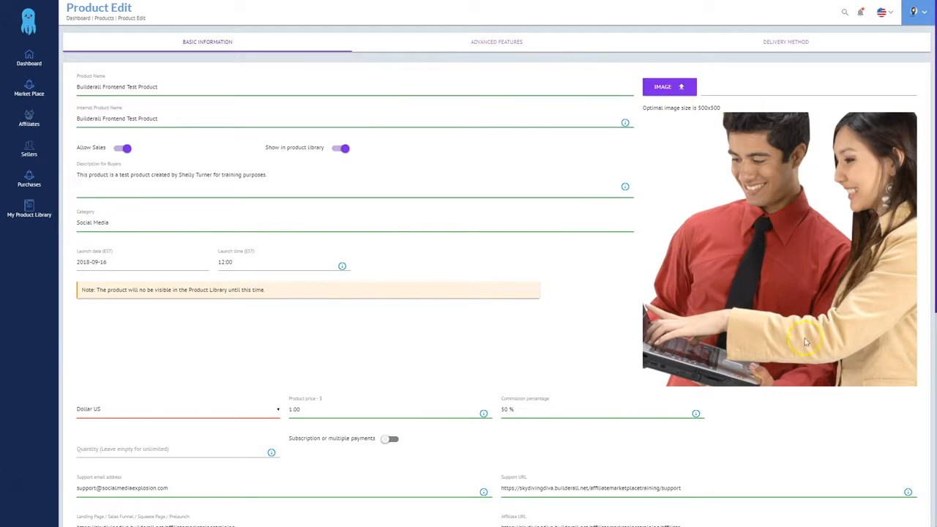
scroll(839, 452, down, 1)
scroll(838, 452, down, 5)
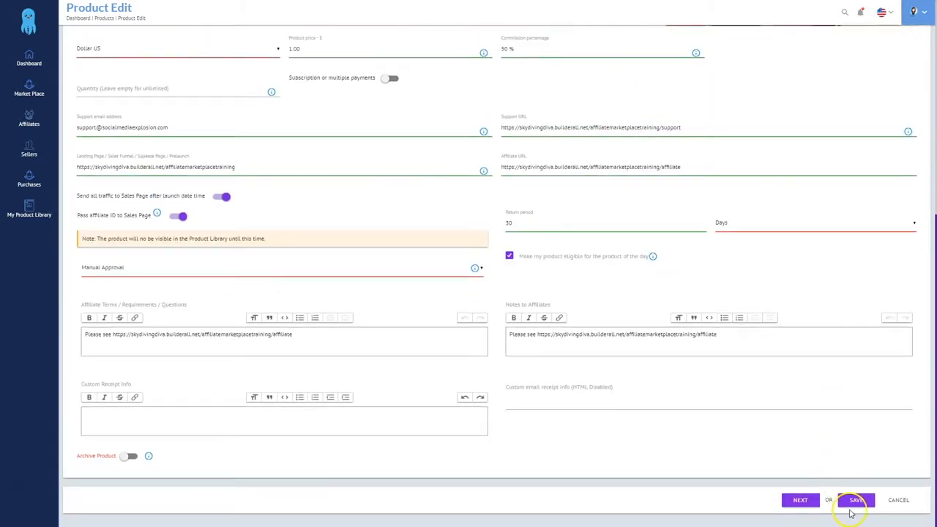
click(855, 501)
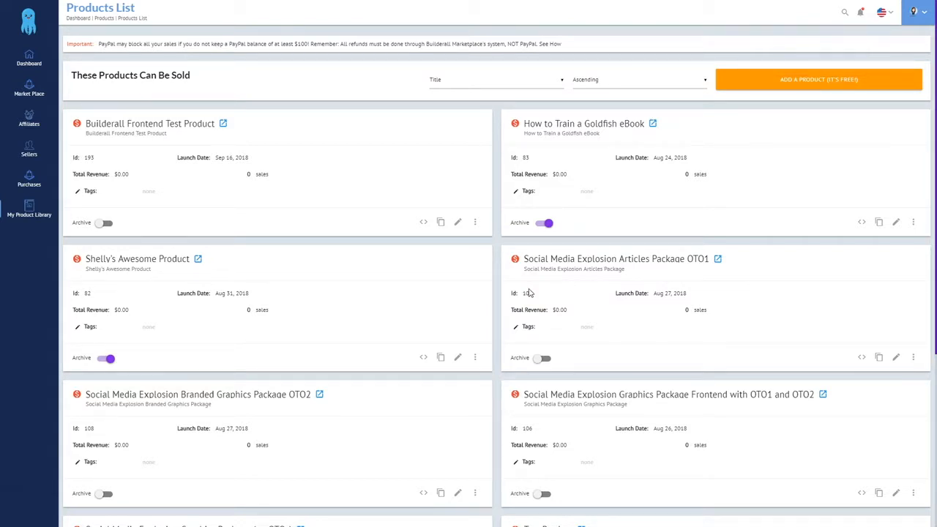
click(27, 95)
Check Builderall Frontend Test Product's details, sales page and affiliate page in the Market Place List
click(31, 115)
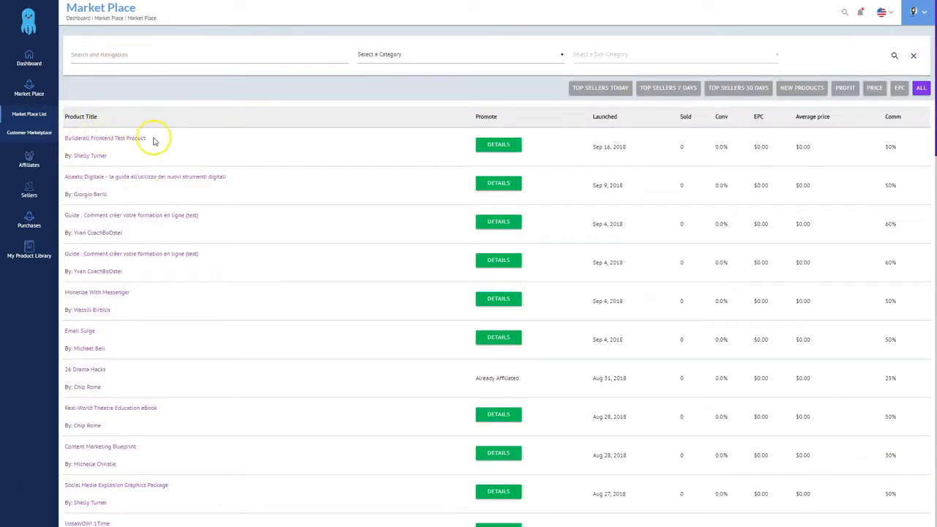
click(501, 144)
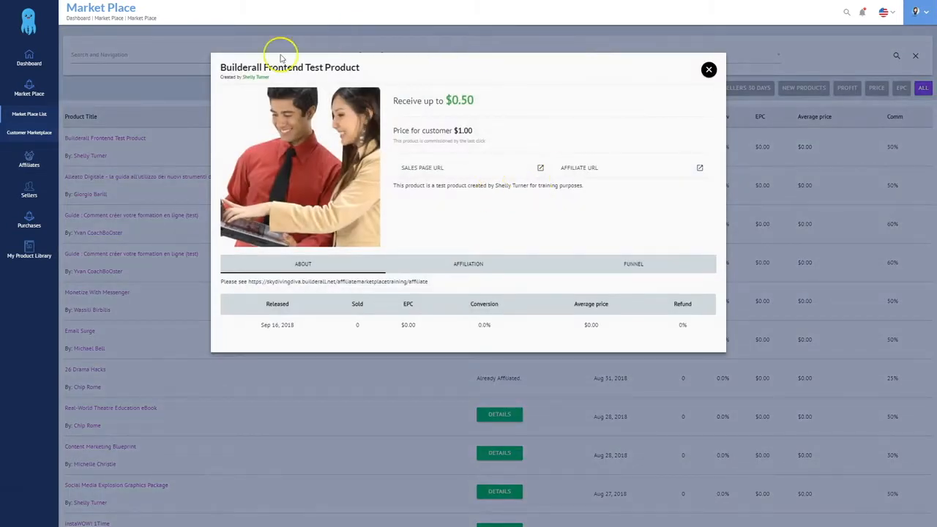
click(437, 169)
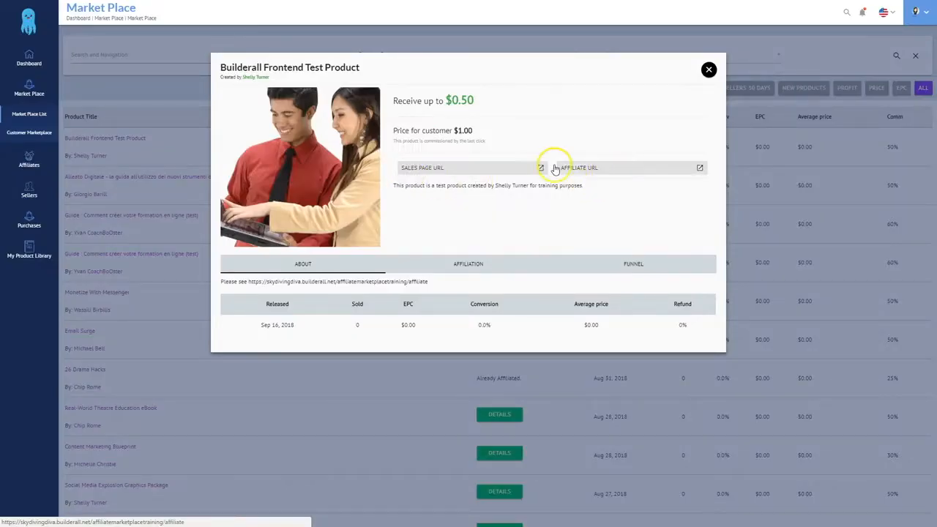
click(610, 168)
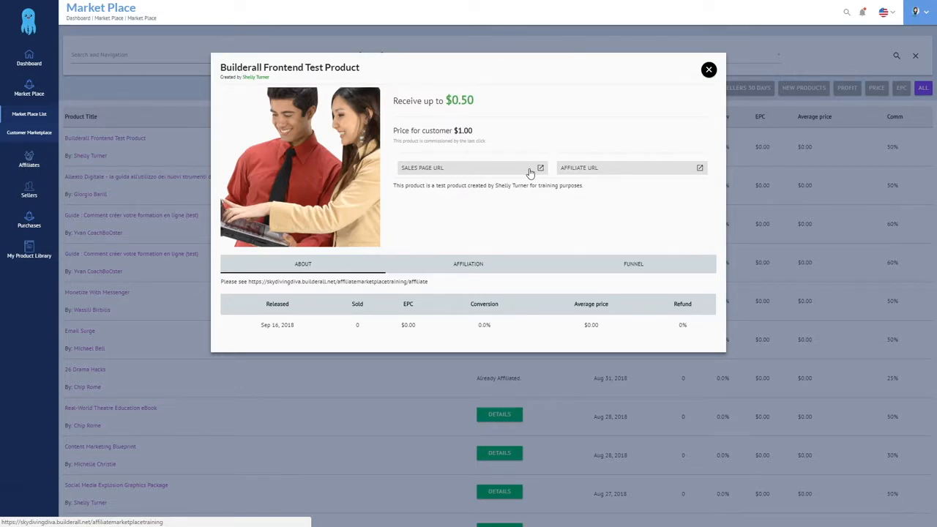
click(709, 69)
click(480, 273)
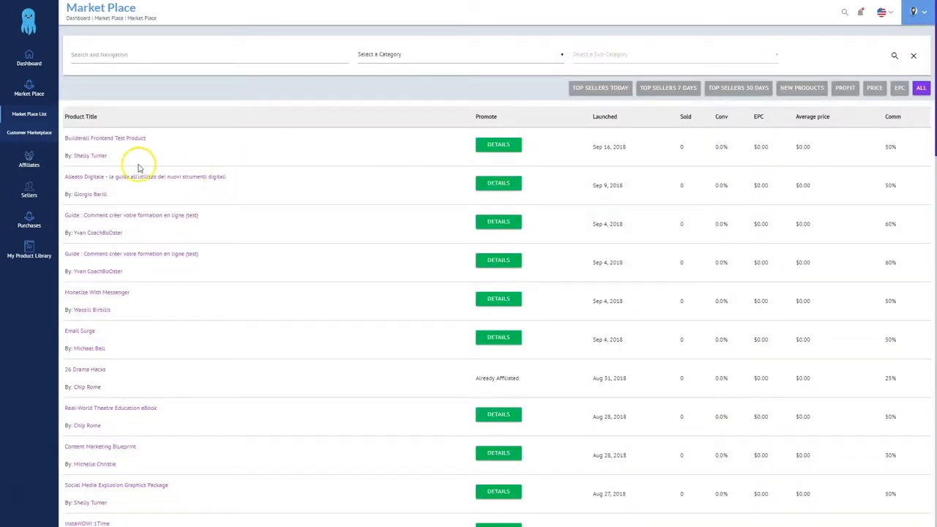
click(29, 57)
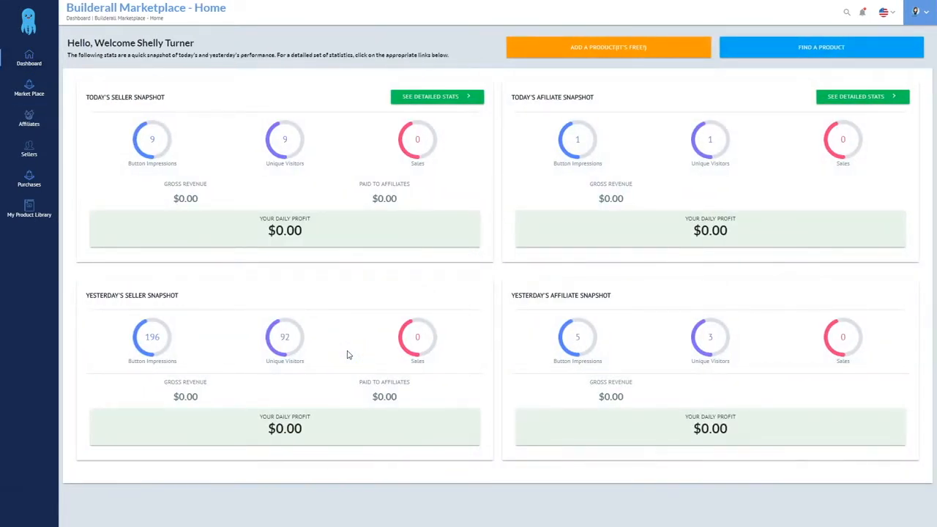
Add a product named 'Builderall Test Product OTO1' with image 1bluesky.jpg and sales allowed
click(593, 48)
click(117, 86)
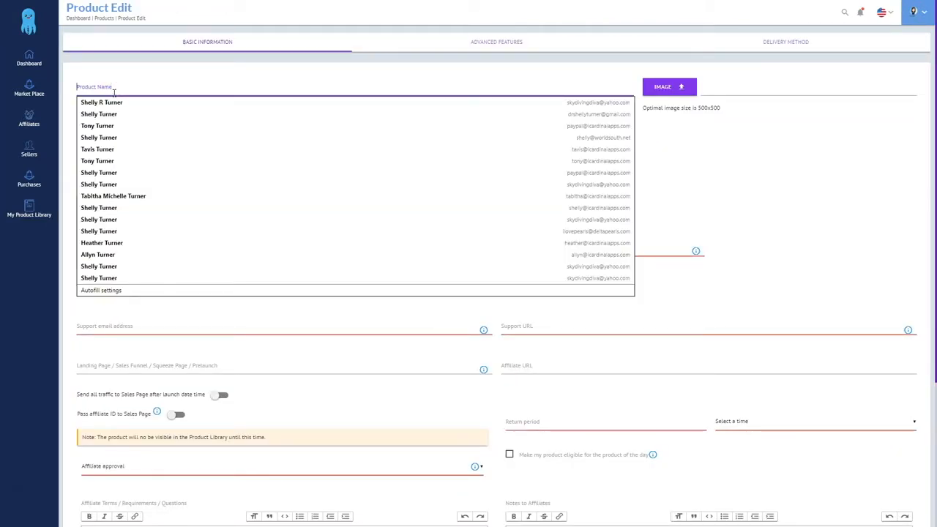
text(Builderall Test Product OTO1)
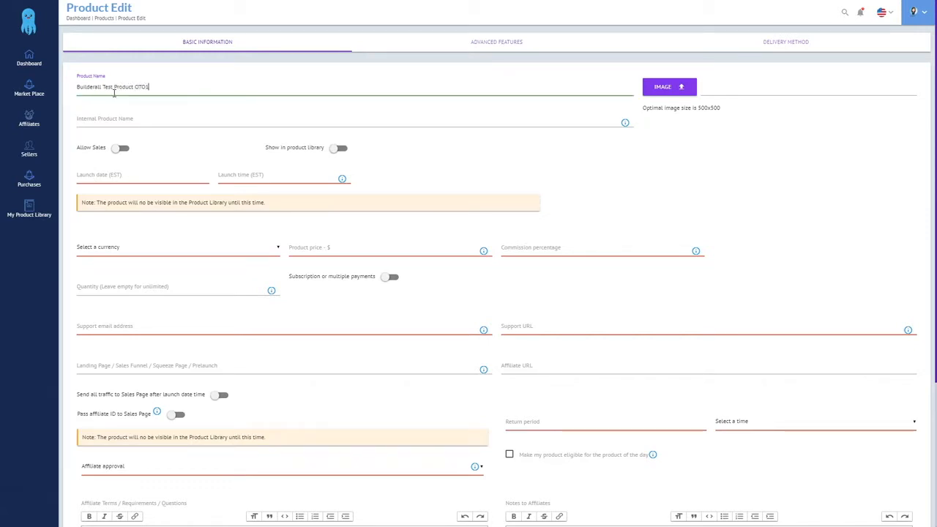
click(667, 90)
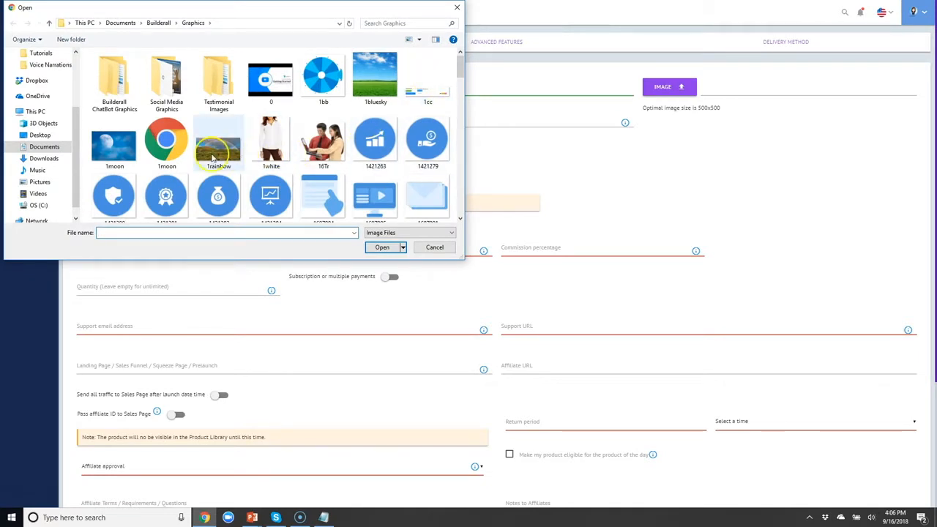
double_click(375, 77)
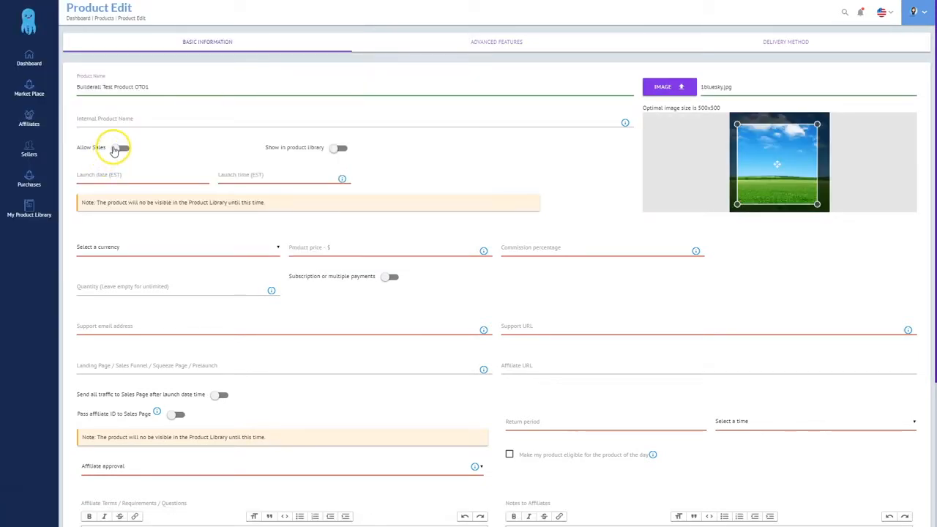
click(117, 149)
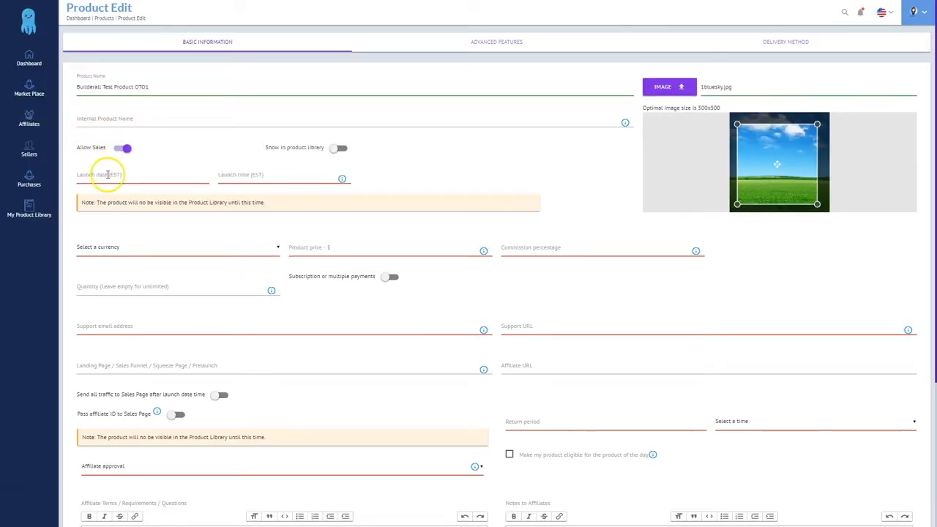
Set the launch date to today, currency Dollar US, price 1.00 and commission 50 %
click(107, 174)
click(430, 273)
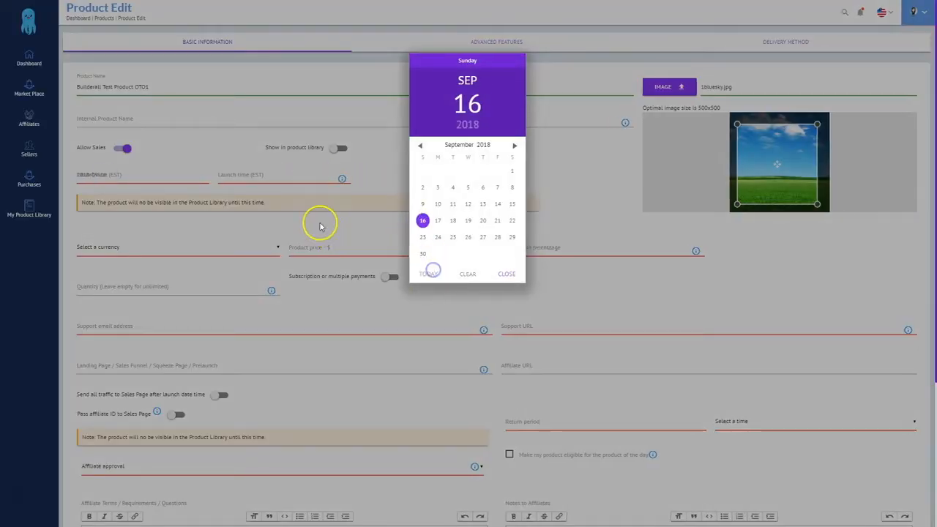
click(115, 246)
click(114, 269)
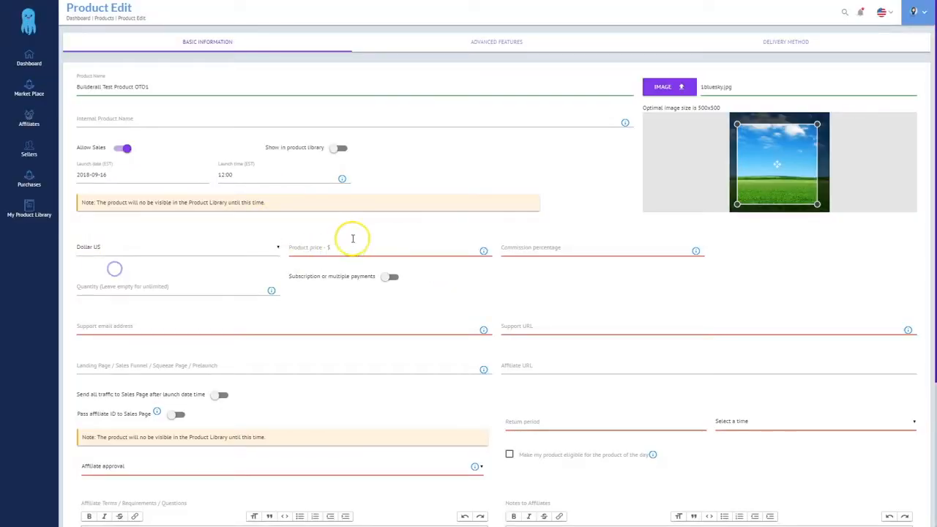
click(341, 247)
text(1.00)
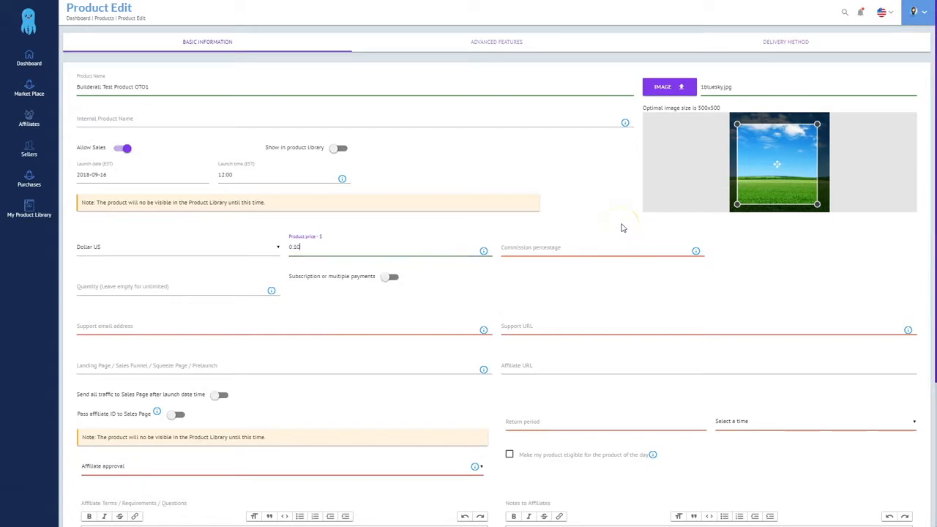
click(559, 246)
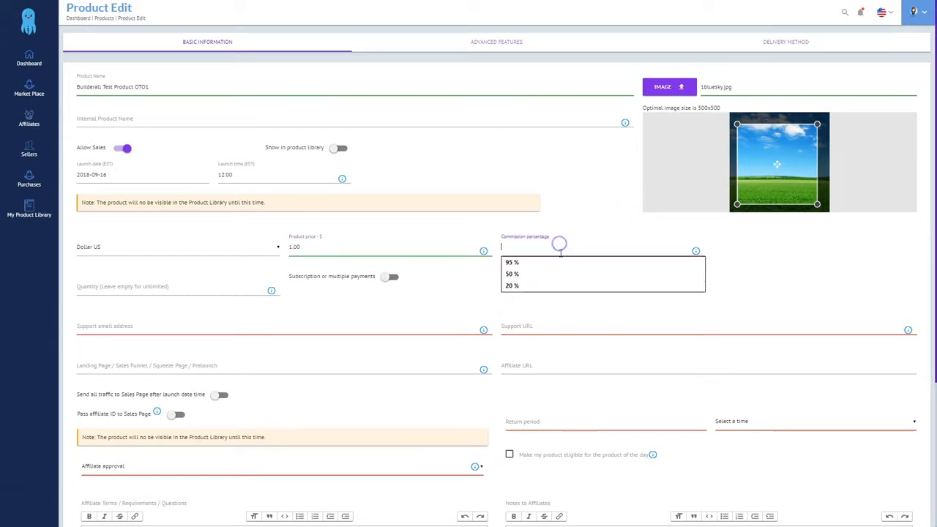
text(50)
click(573, 289)
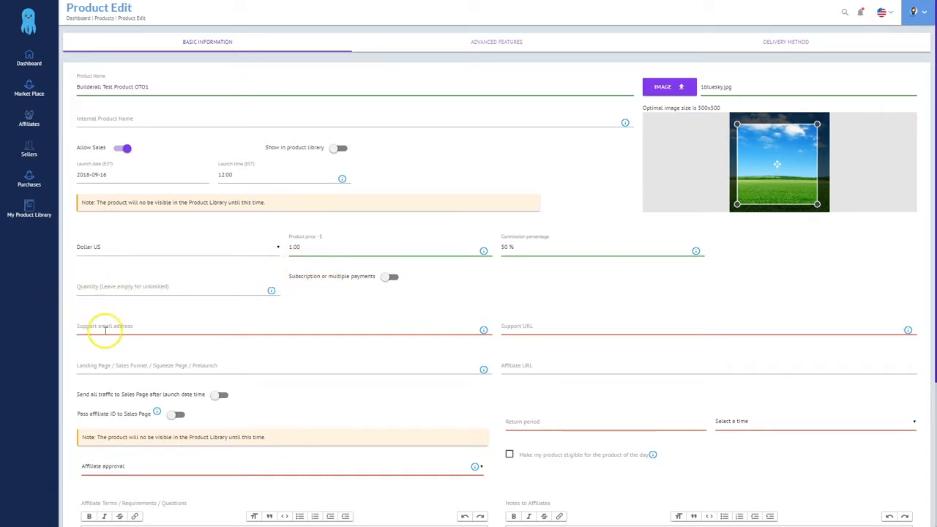
Fill in the support e-mail address from the saved autofill suggestion
click(107, 326)
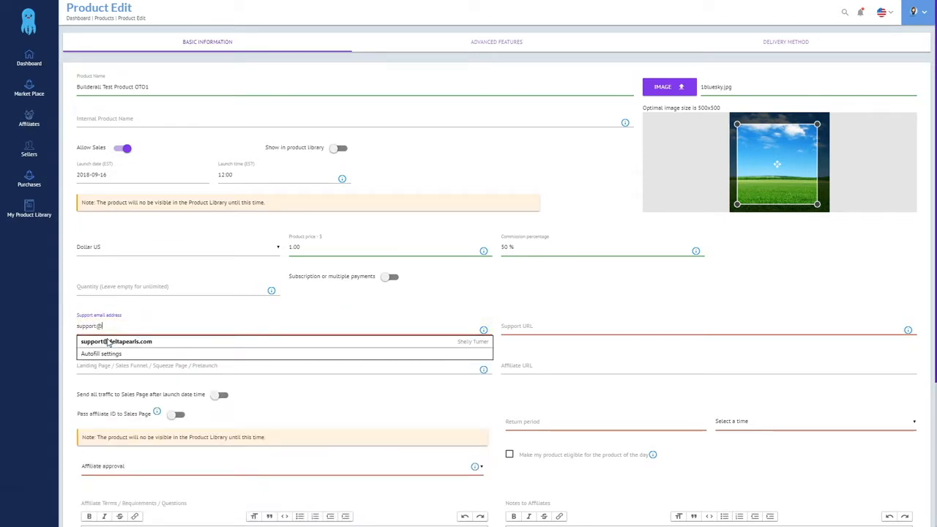
click(107, 342)
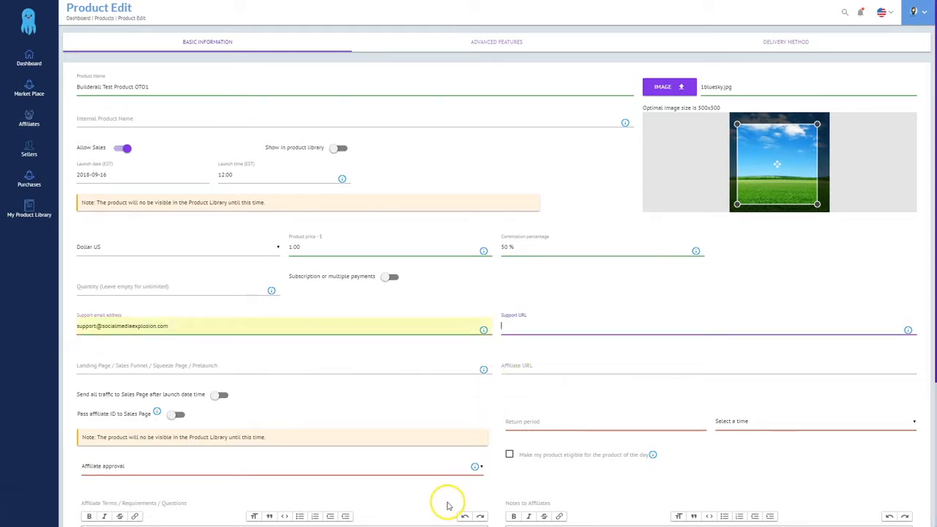
key(ctrl+alt+Tab)
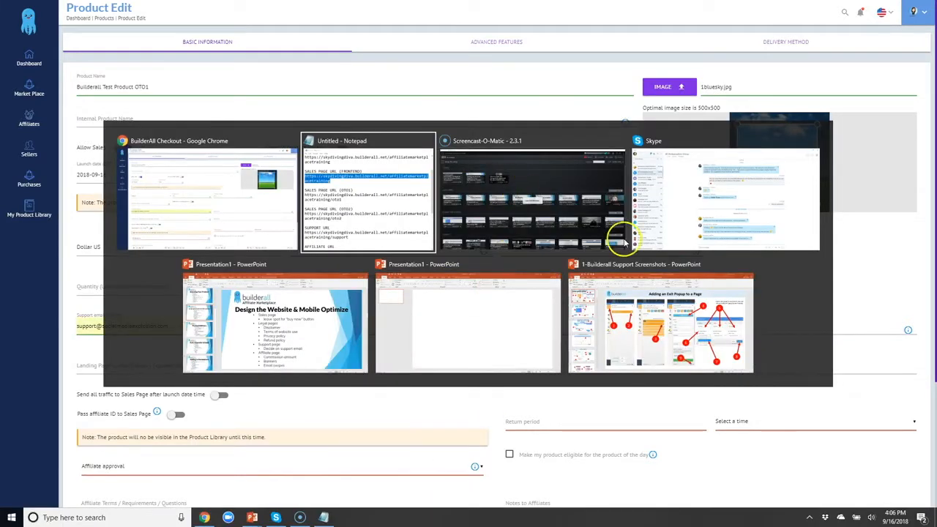
Copy the /support URL from Notepad into the Support URL field
click(428, 192)
scroll(429, 278, down, 2)
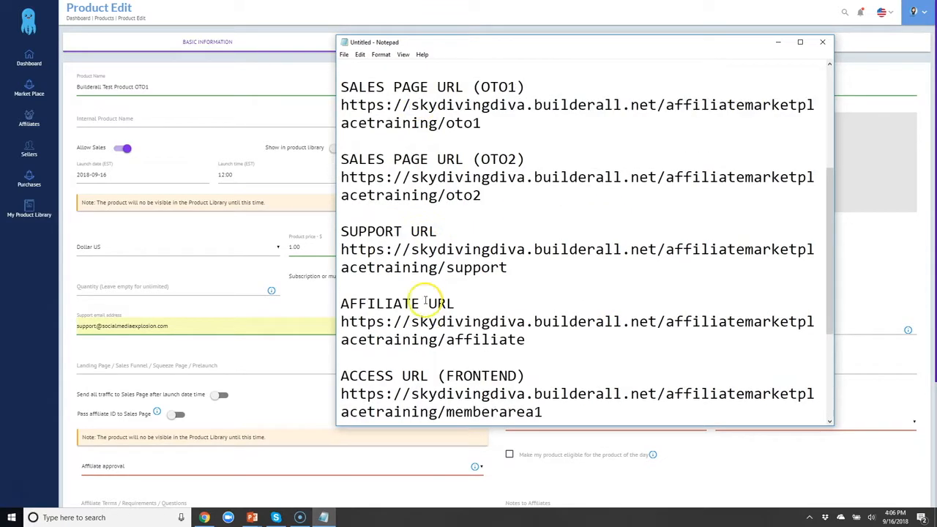
drag(342, 249, 506, 267)
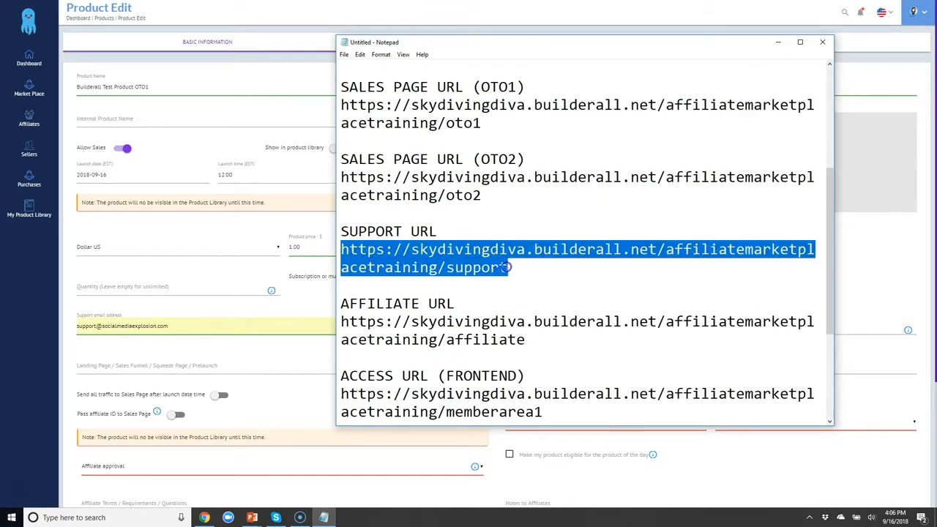
key(ctrl+c)
key(alt+Tab)
key(ctrl+v)
Copy the frontend sales page URL from Notepad into the Landing Page field
click(85, 361)
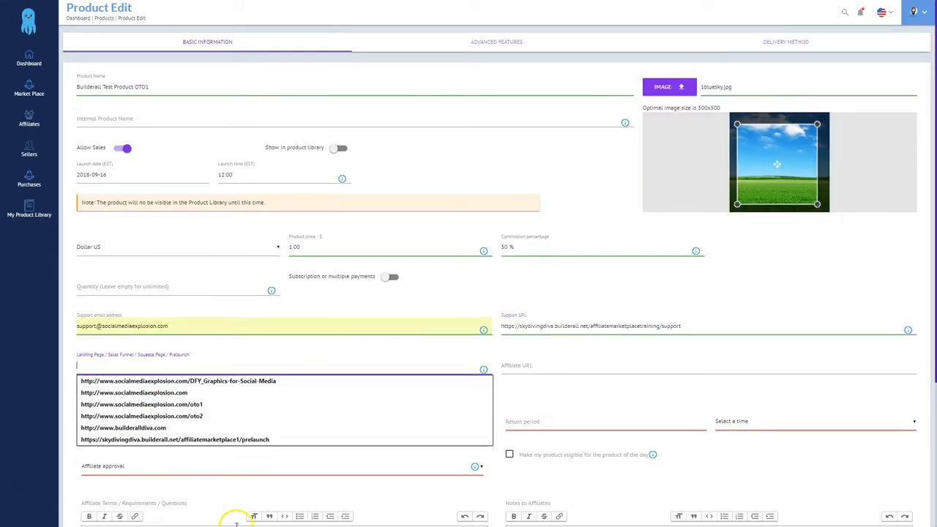
key(alt+Tab)
scroll(447, 145, up, 2)
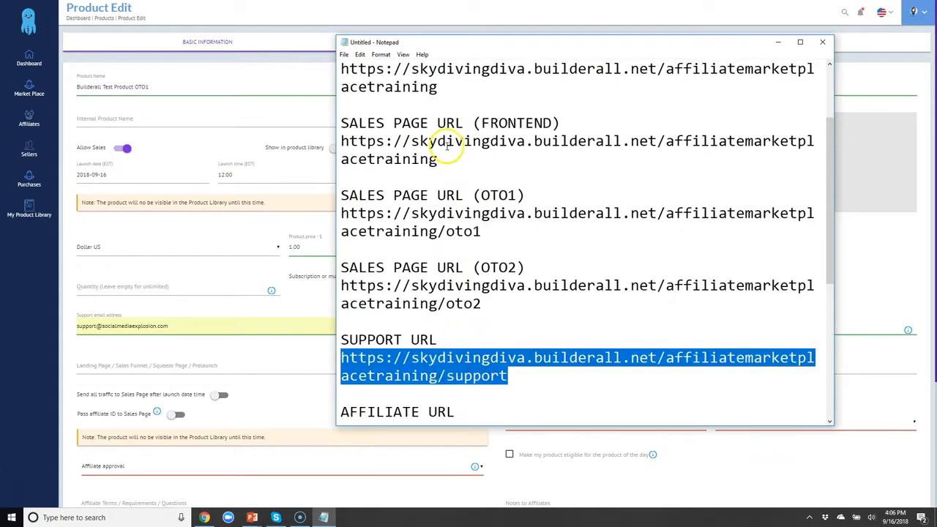
scroll(445, 145, up, 2)
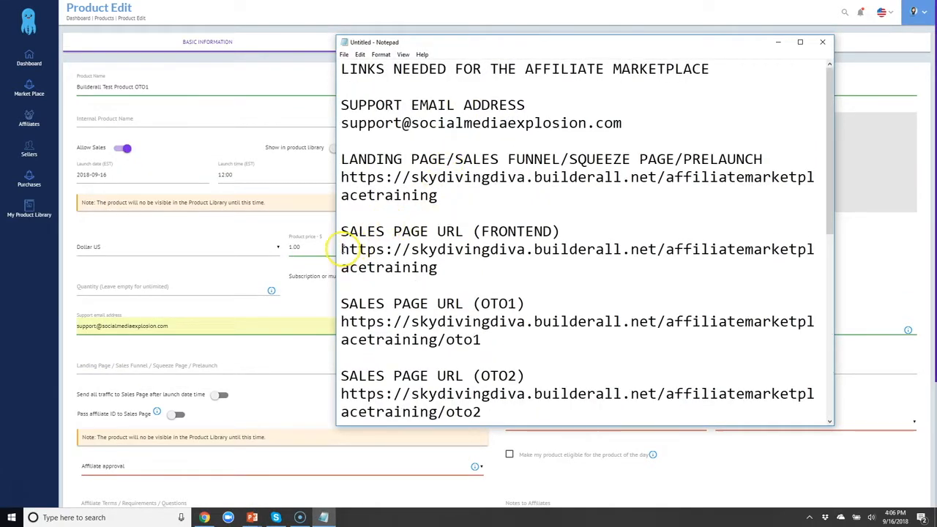
drag(341, 250, 427, 268)
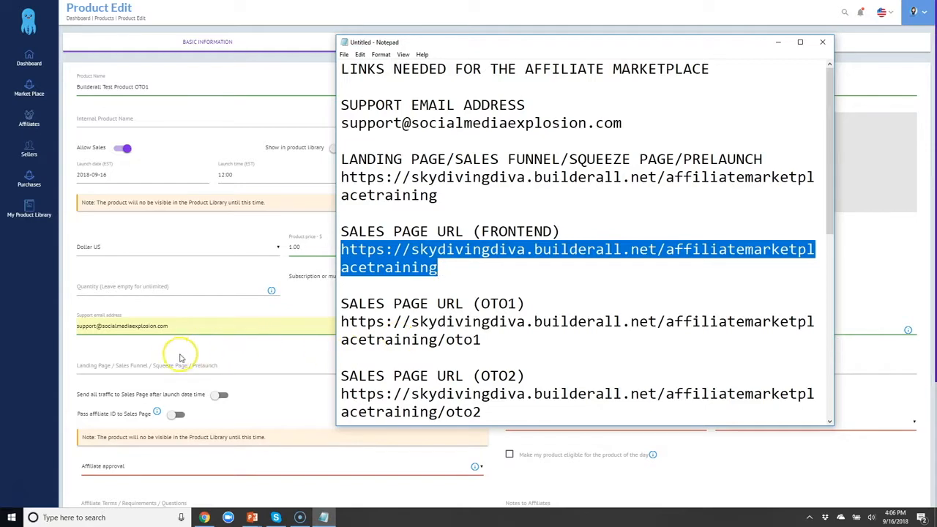
click(162, 358)
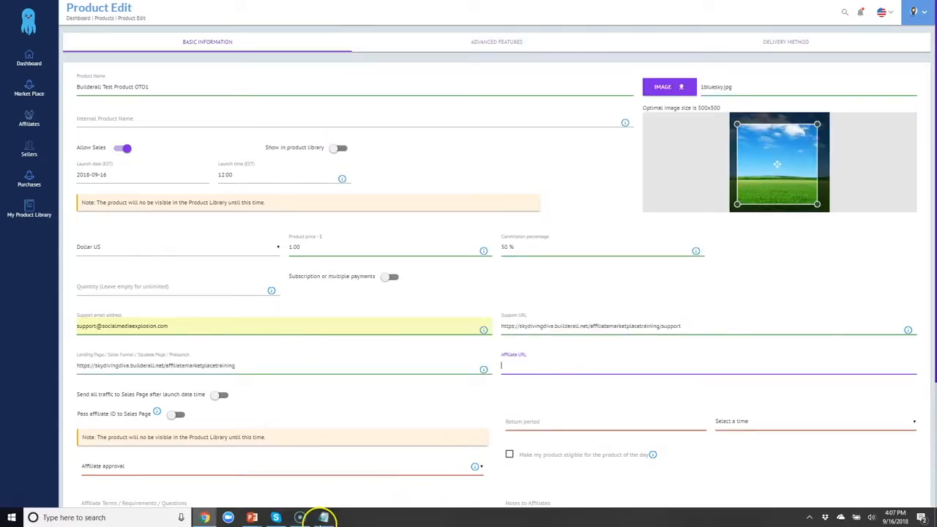
key(alt+Tab)
Pass the affiliate ID, set a 30-day return period, product of the day, and Manual Approval
scroll(432, 311, down, 4)
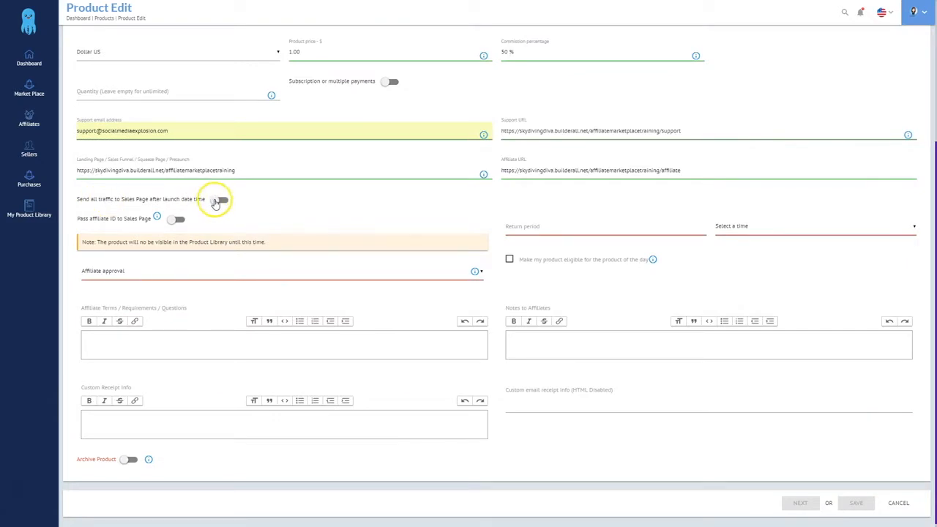
click(176, 219)
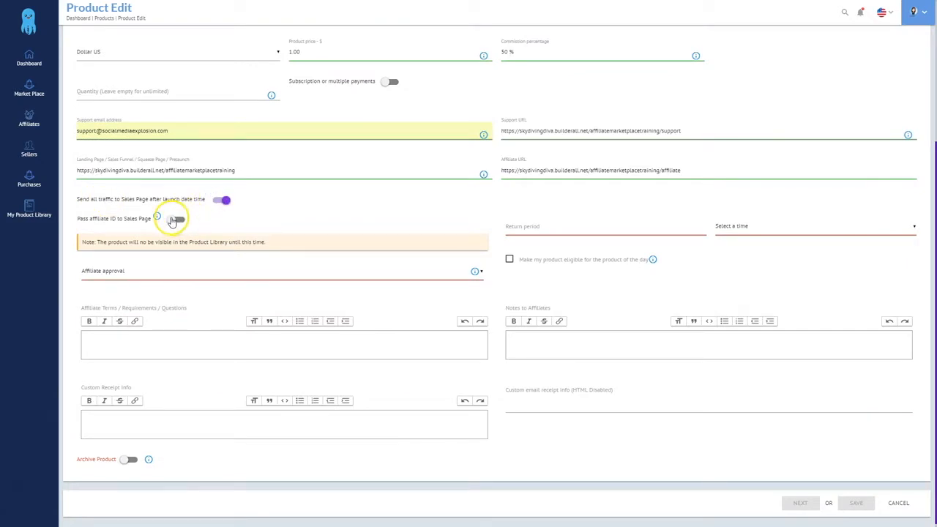
click(545, 227)
text(30)
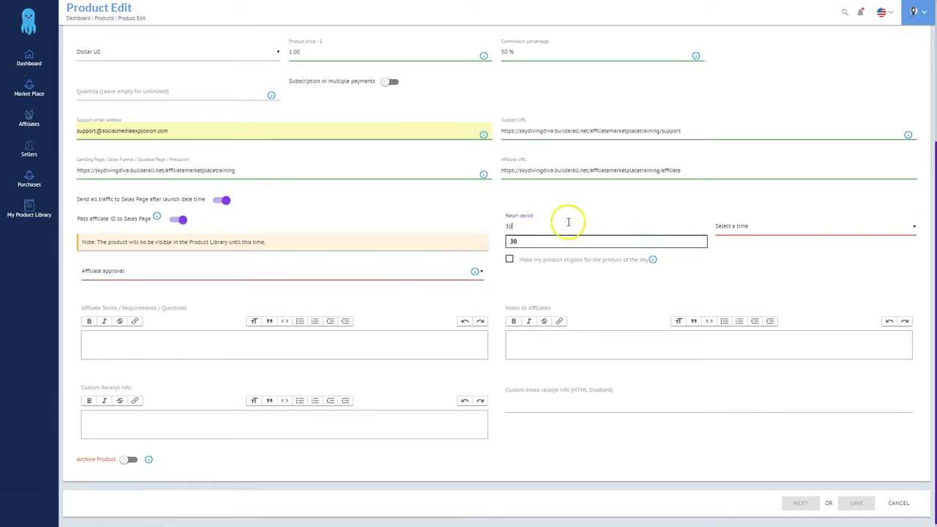
click(766, 225)
click(740, 249)
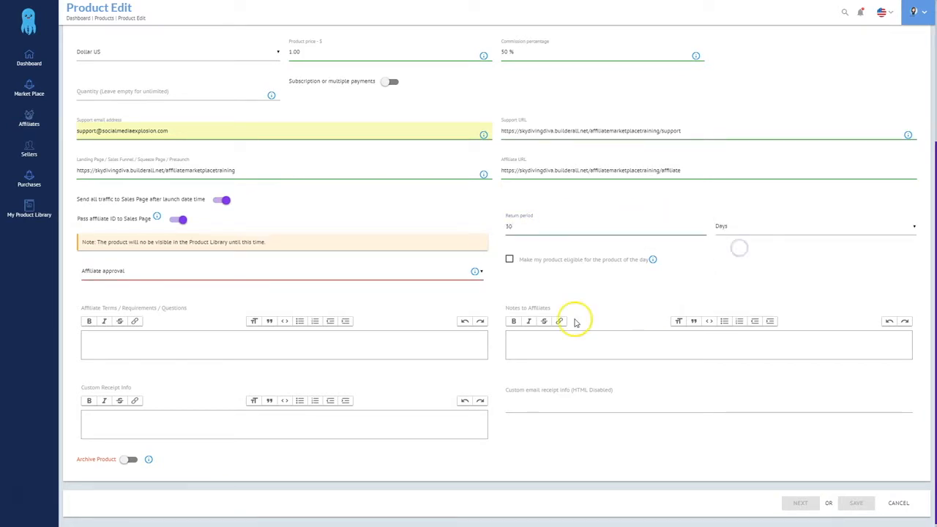
click(509, 261)
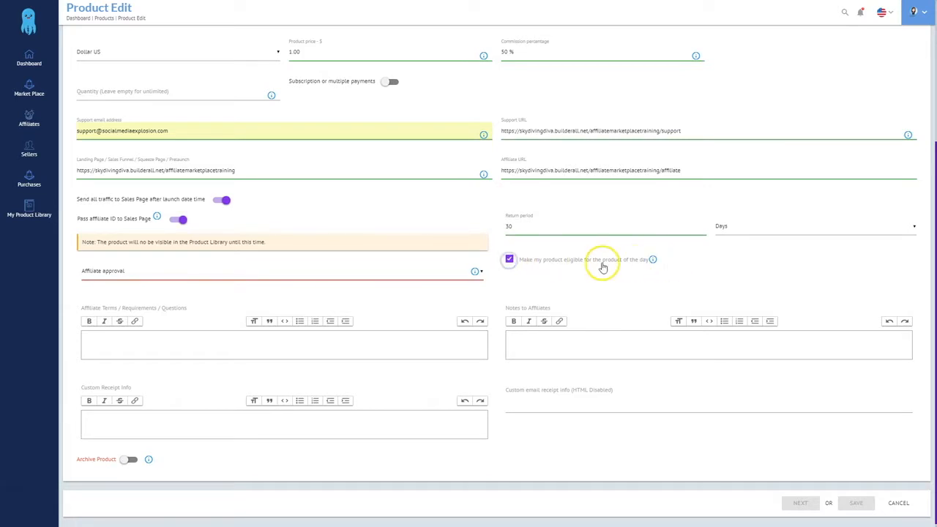
click(125, 273)
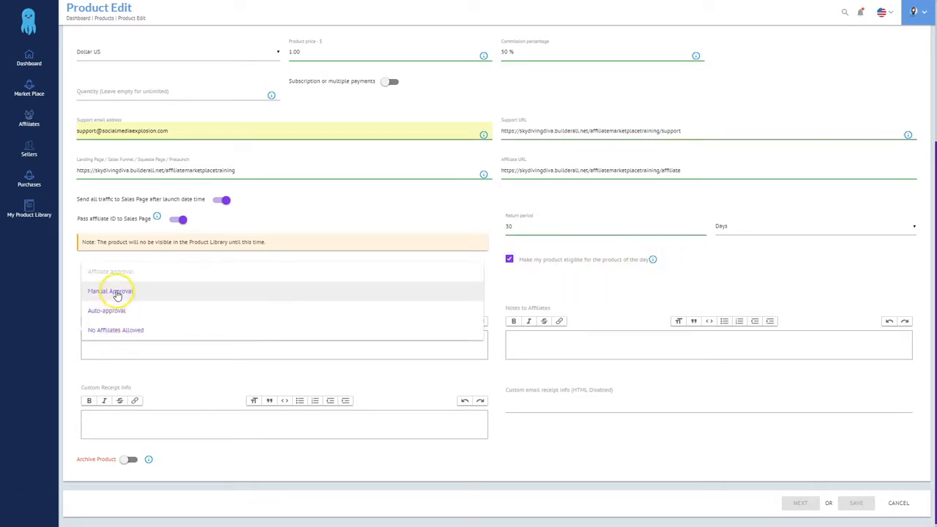
click(118, 292)
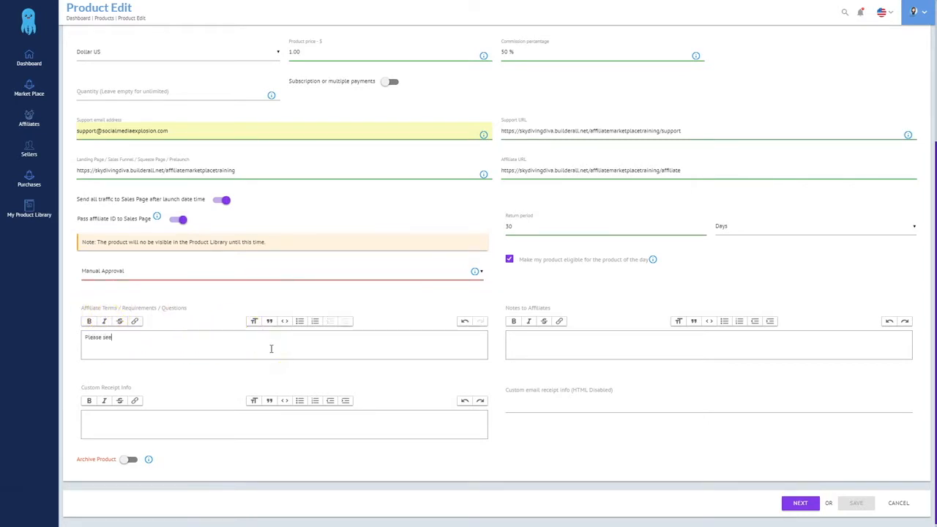
Paste the affiliate URL into the affiliate terms and the notes to affiliates
drag(711, 171, 486, 167)
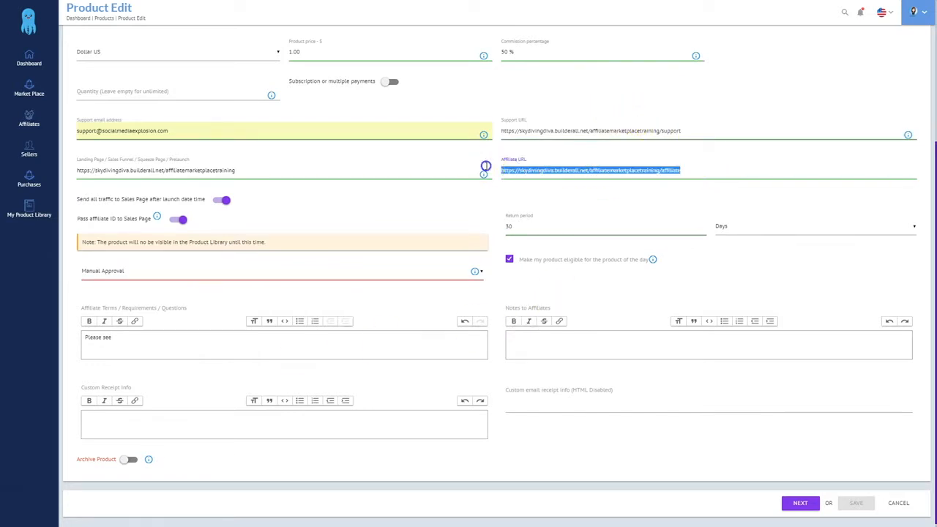
key(ctrl+c)
click(125, 338)
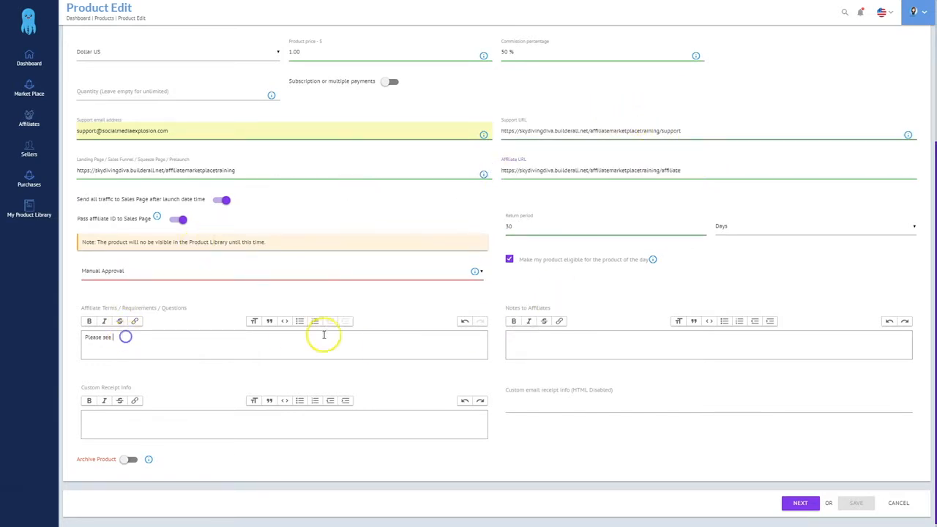
key(ctrl+v)
click(568, 340)
key(ctrl+v)
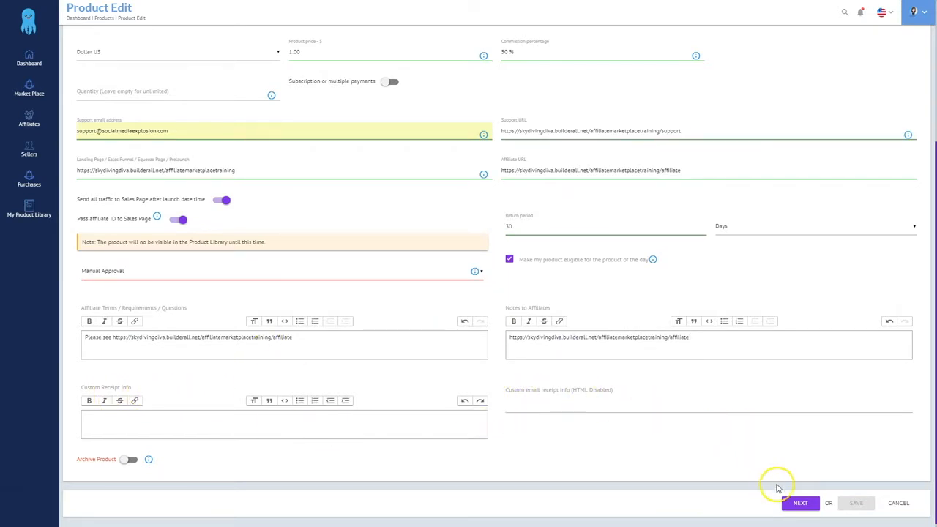
click(799, 503)
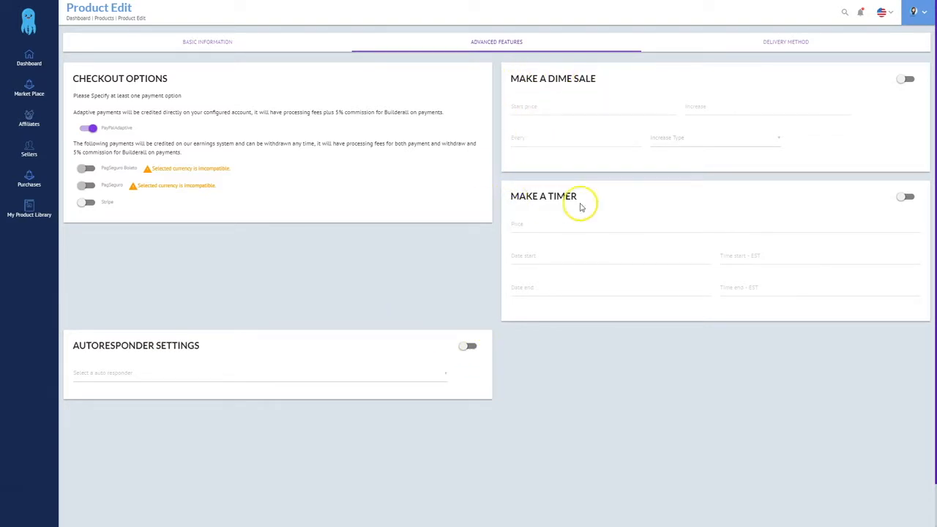
Save the OTO1 product from the Advanced Features tab
scroll(706, 405, down, 1)
click(859, 500)
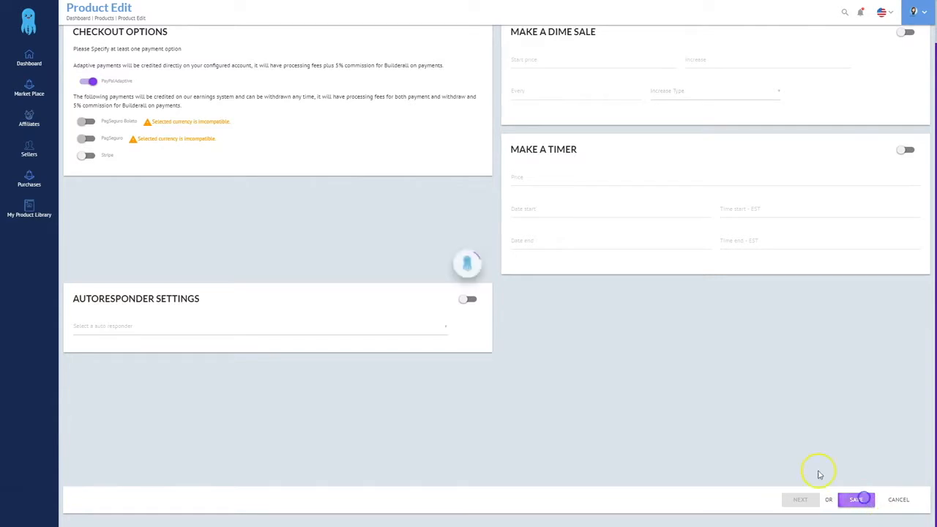
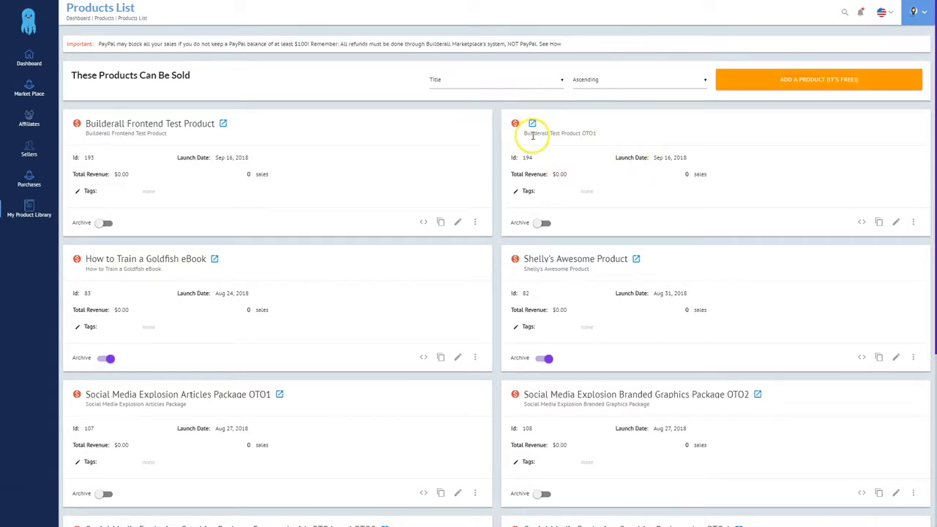
Set the OTO1 product to deliver via External integration, restricted to OTO1 Member Area
click(892, 222)
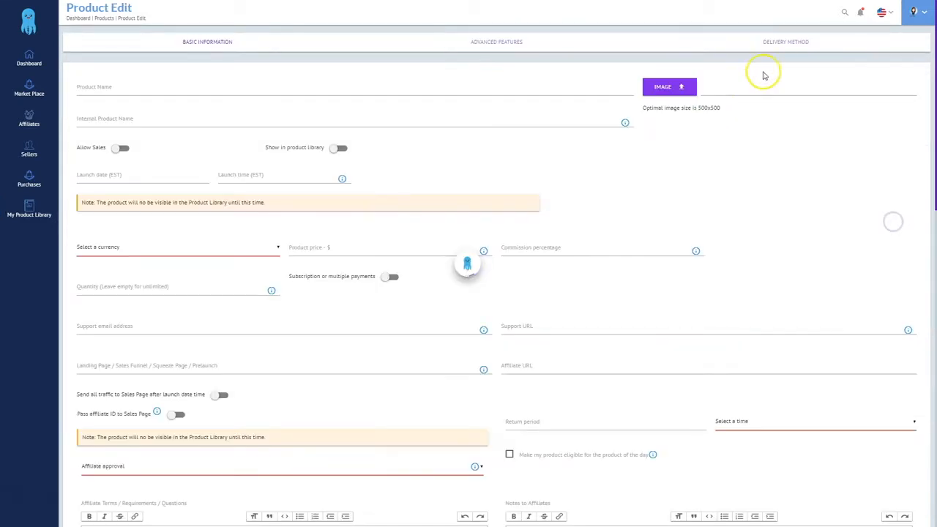
click(785, 42)
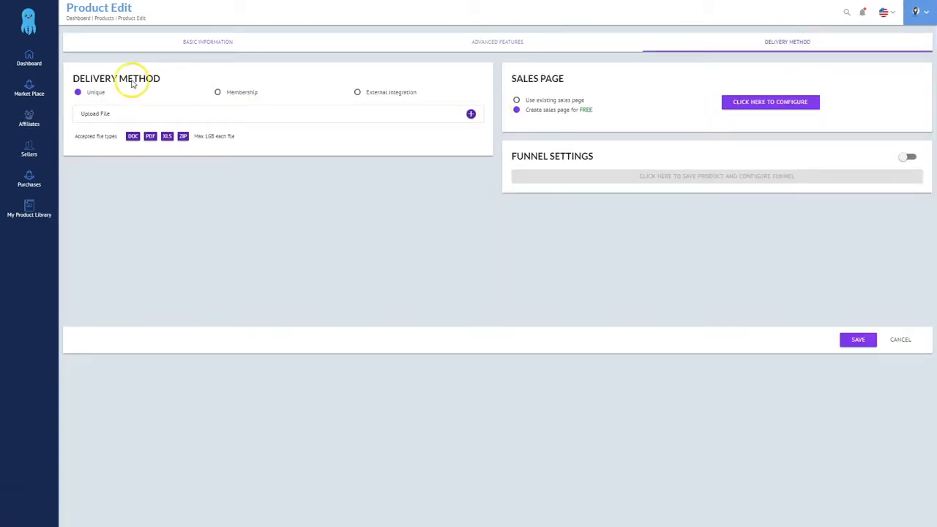
click(358, 95)
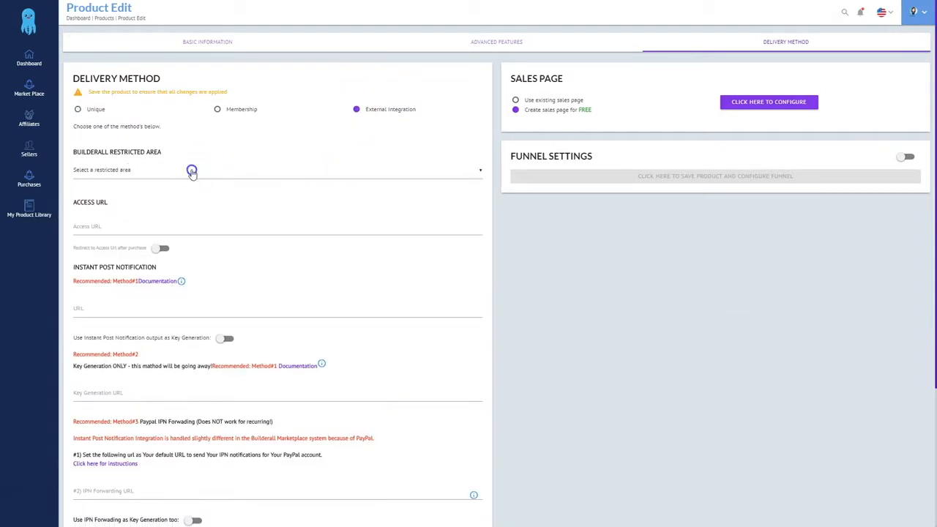
click(193, 170)
scroll(168, 330, down, 5)
scroll(170, 337, down, 10)
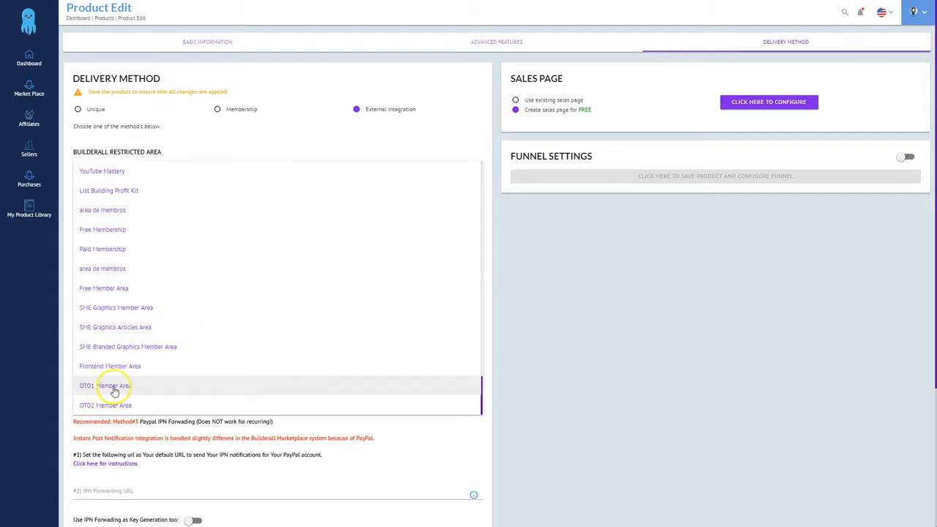
click(111, 387)
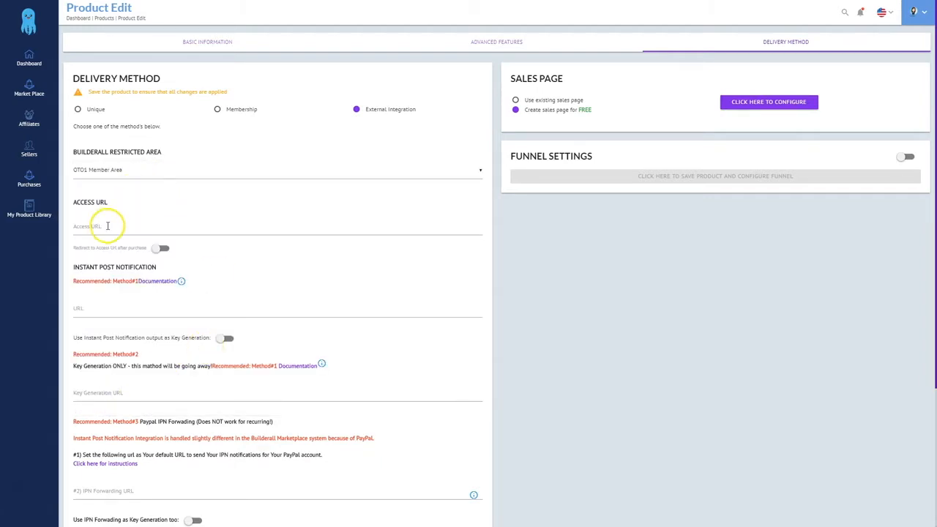
Paste the memberareaoto1 access URL from the notes and switch to an existing sales page
key(alt+Tab)
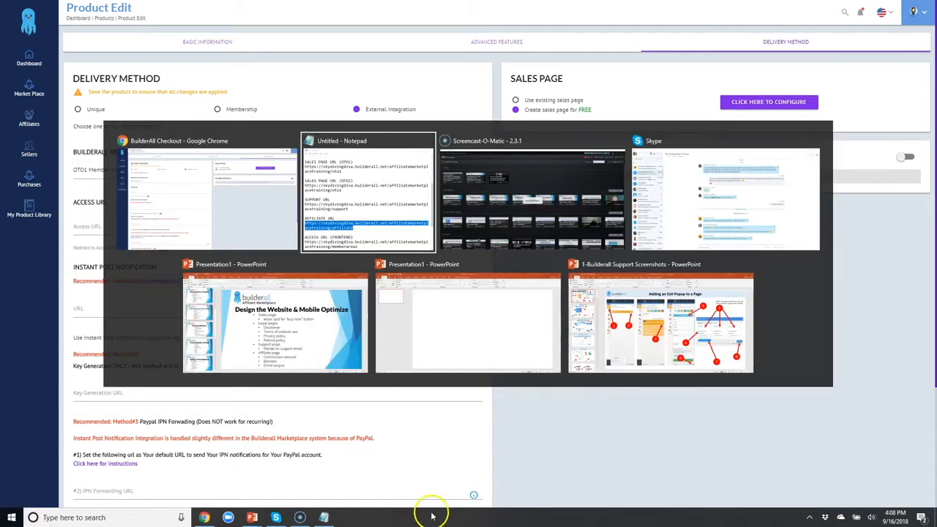
scroll(566, 321, down, 3)
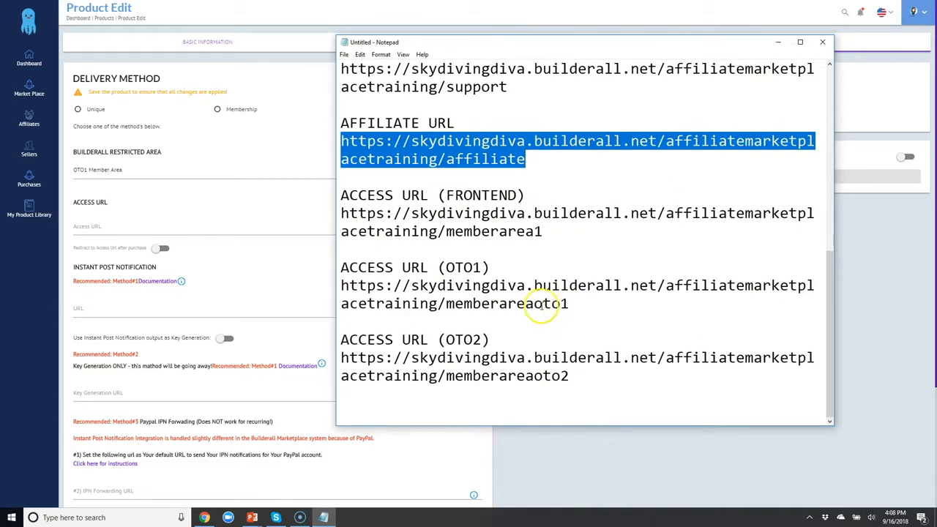
drag(342, 285, 576, 300)
key(ctrl+c)
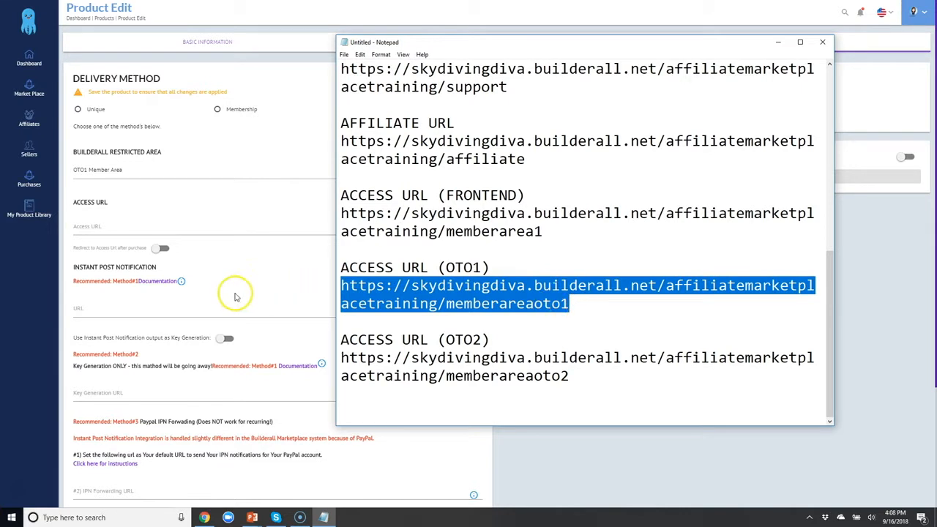
click(112, 227)
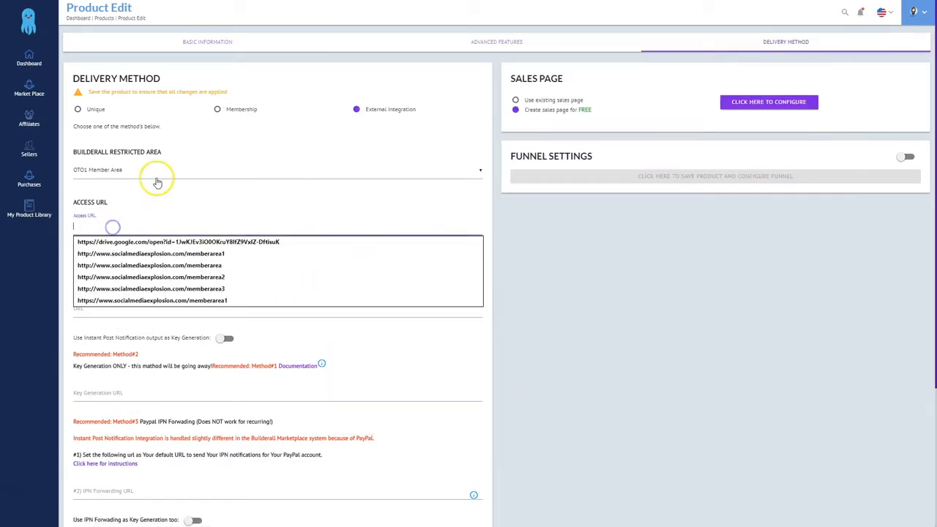
key(ctrl+v)
click(517, 101)
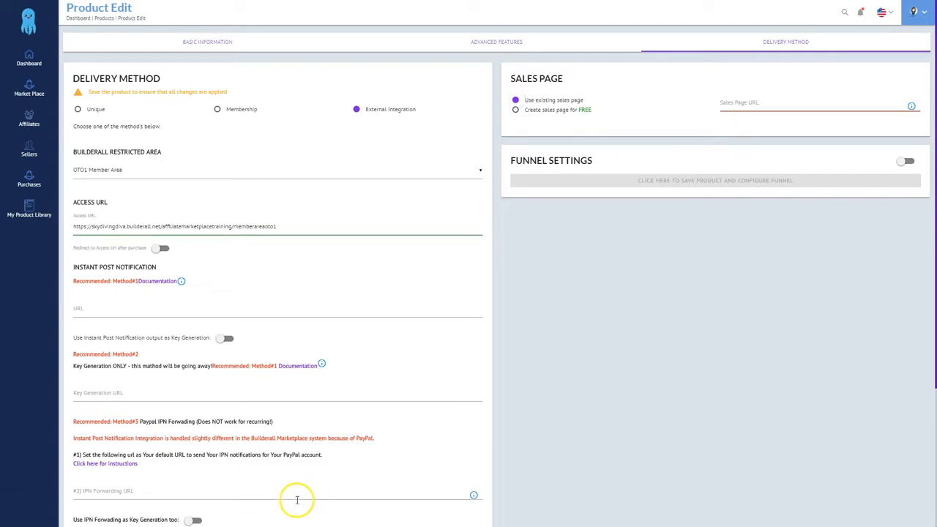
Paste the OTO1 sales page URL from the notes into Sales Page URL and save the product
key(alt+Tab)
scroll(461, 218, up, 4)
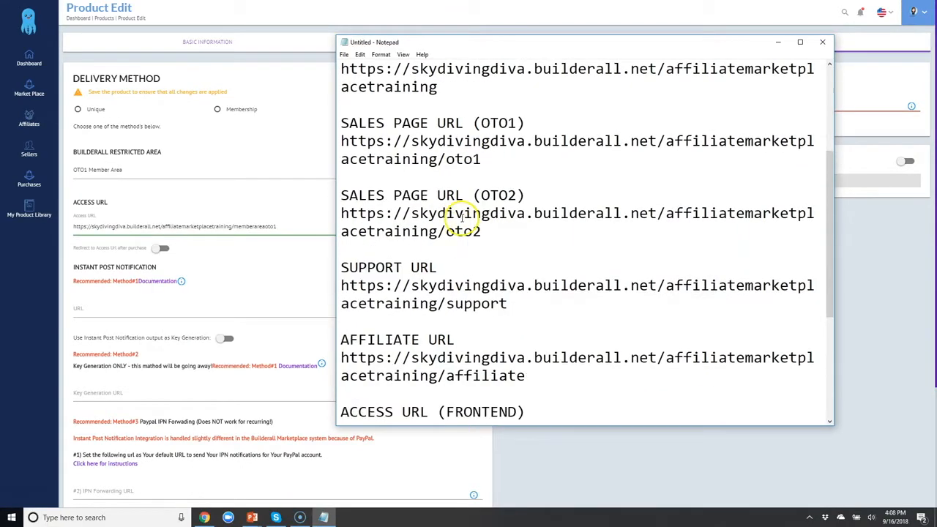
scroll(461, 217, up, 1)
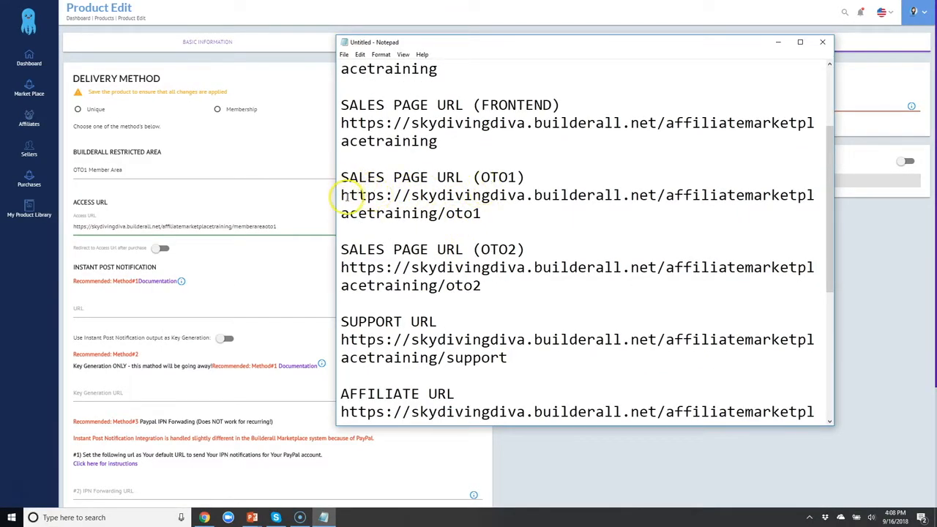
drag(342, 194, 480, 212)
key(ctrl+c)
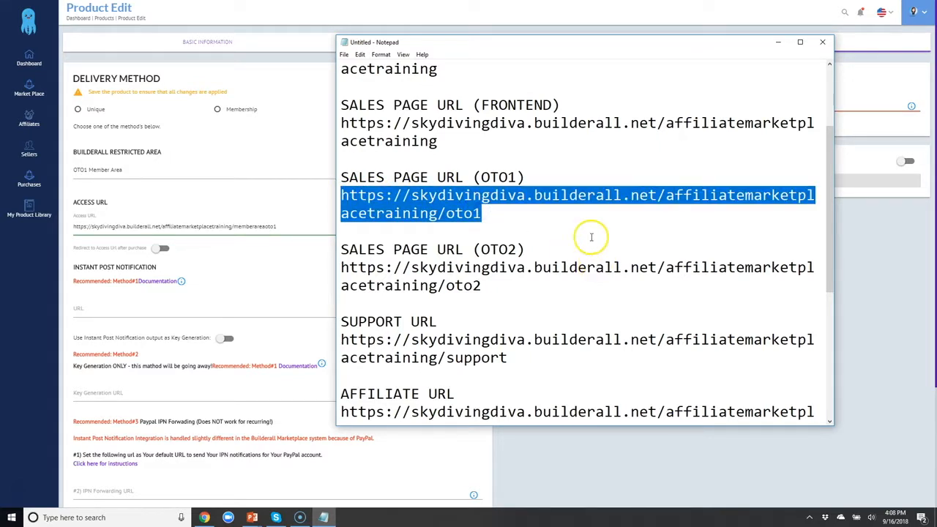
click(839, 230)
click(744, 102)
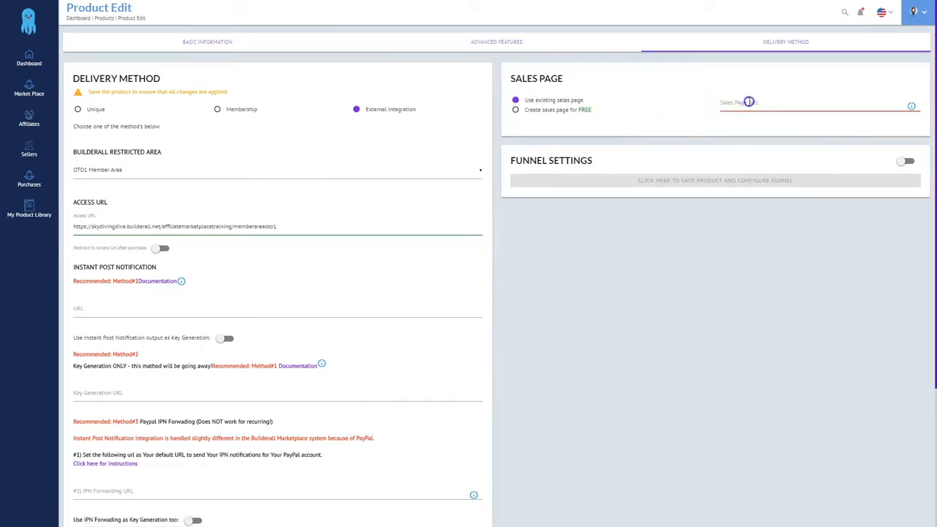
key(ctrl+v)
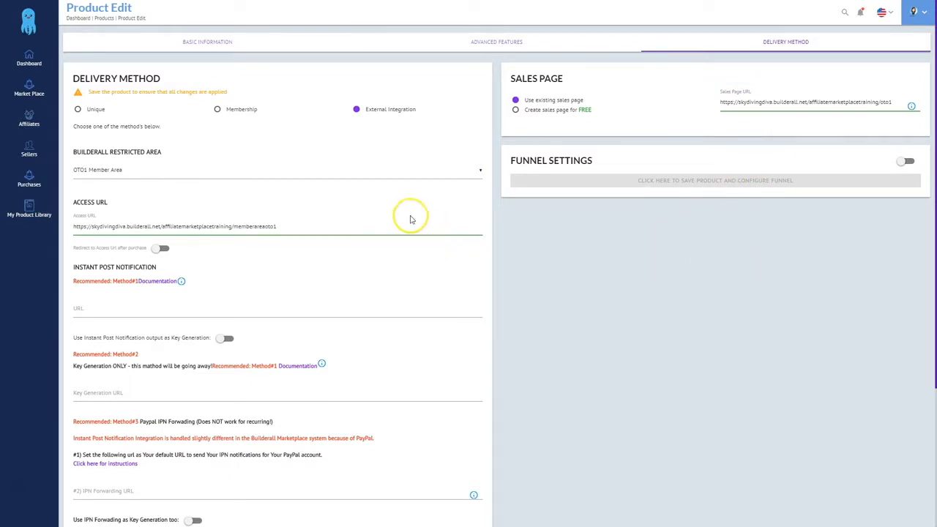
scroll(688, 425, down, 3)
click(858, 501)
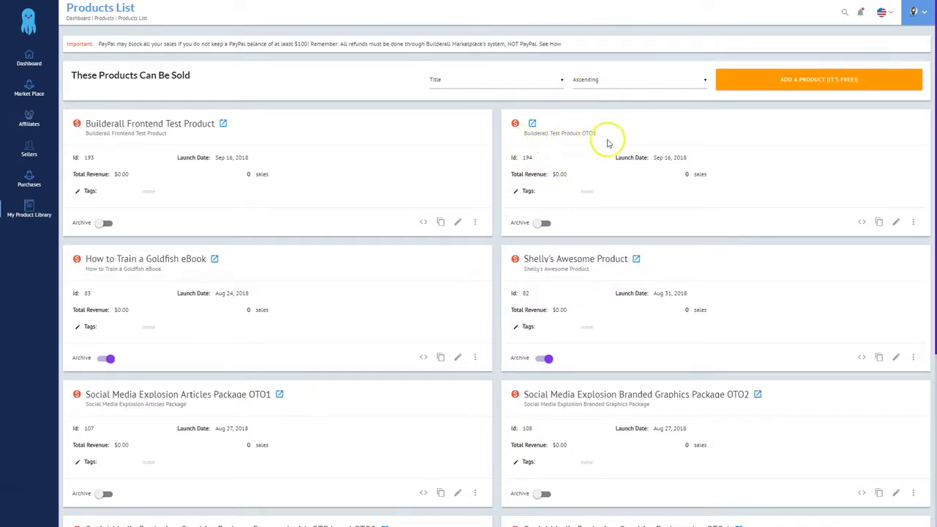
Add a new product named 'Builderall Test OTO2' with the 1rainbow.jpg image
click(787, 85)
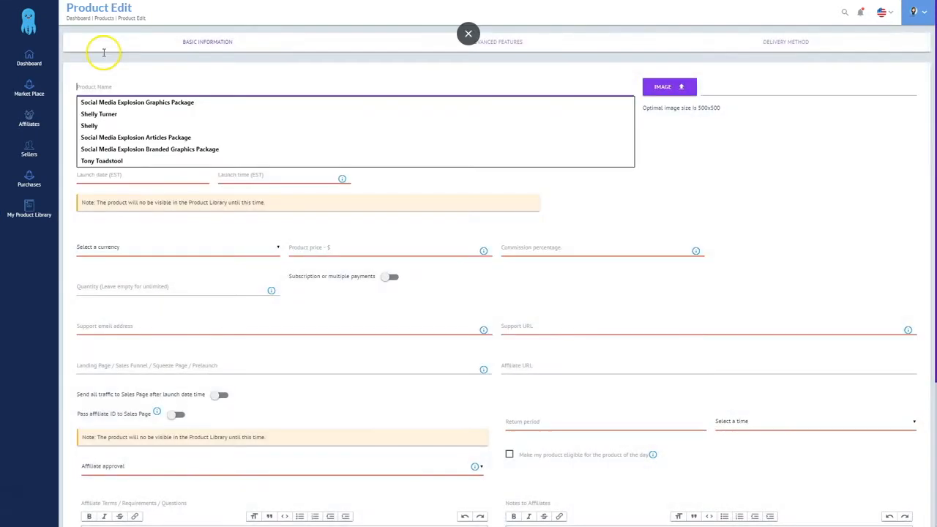
text(Builderall Te)
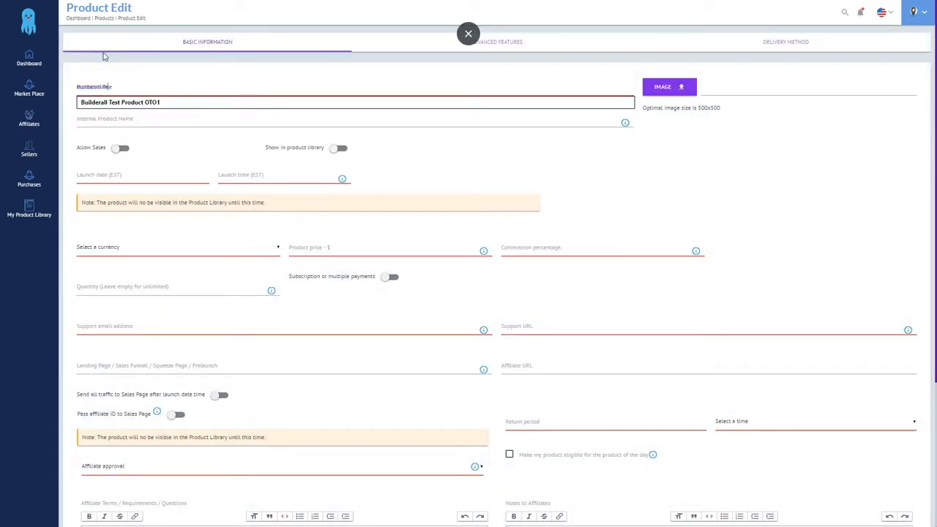
text(st OTO2)
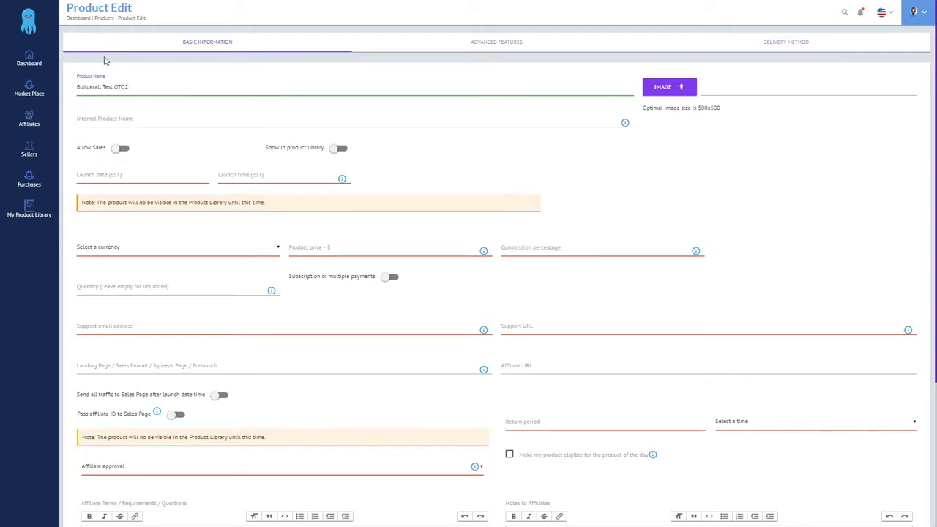
click(663, 94)
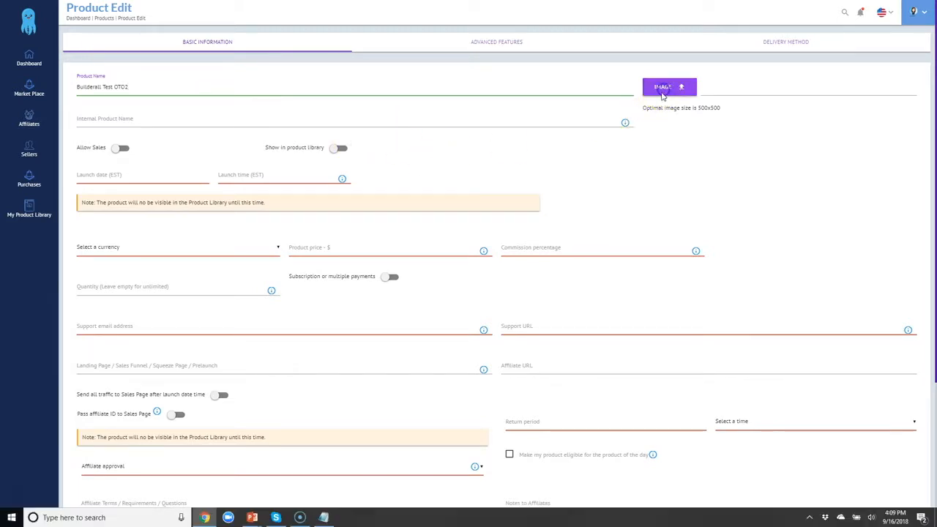
double_click(112, 139)
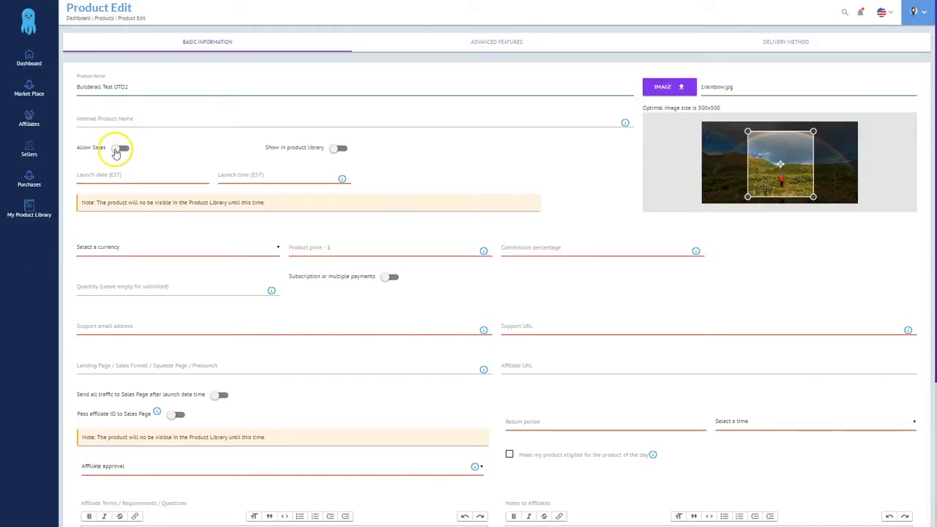
Allow sales with today's launch date, Dollar US currency, $1.00 price and 50% commission
click(119, 149)
click(119, 173)
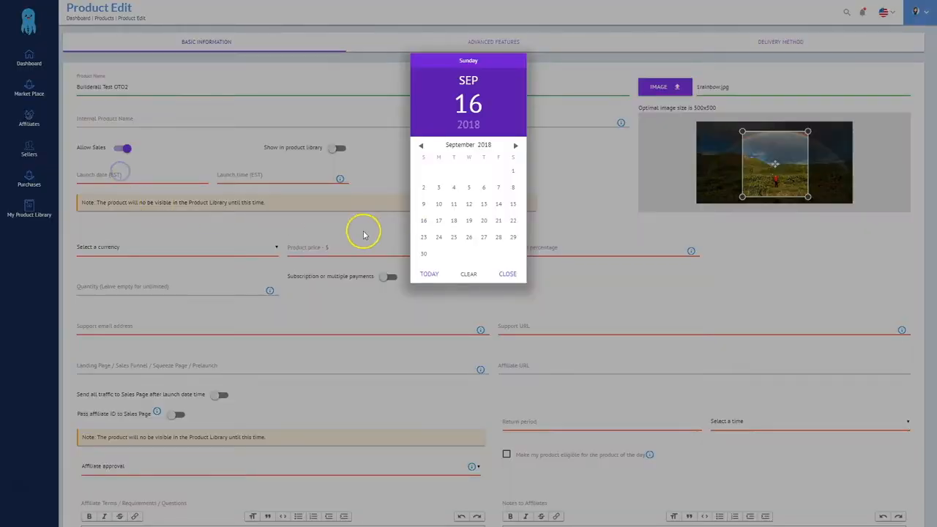
click(429, 276)
click(130, 244)
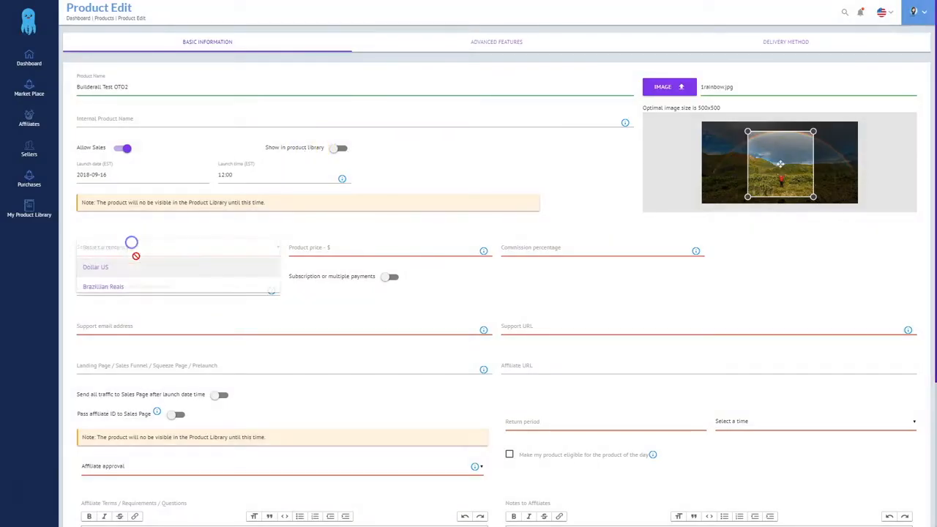
click(108, 274)
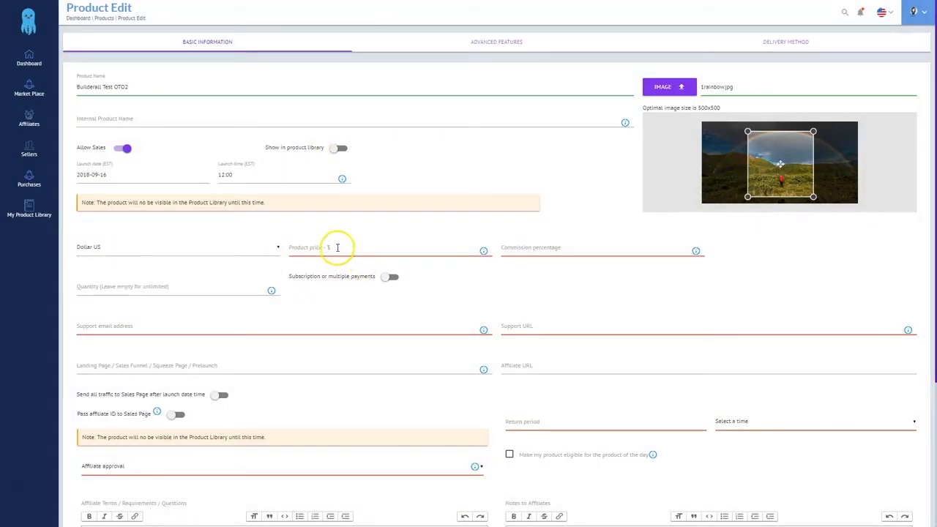
click(337, 247)
text(100)
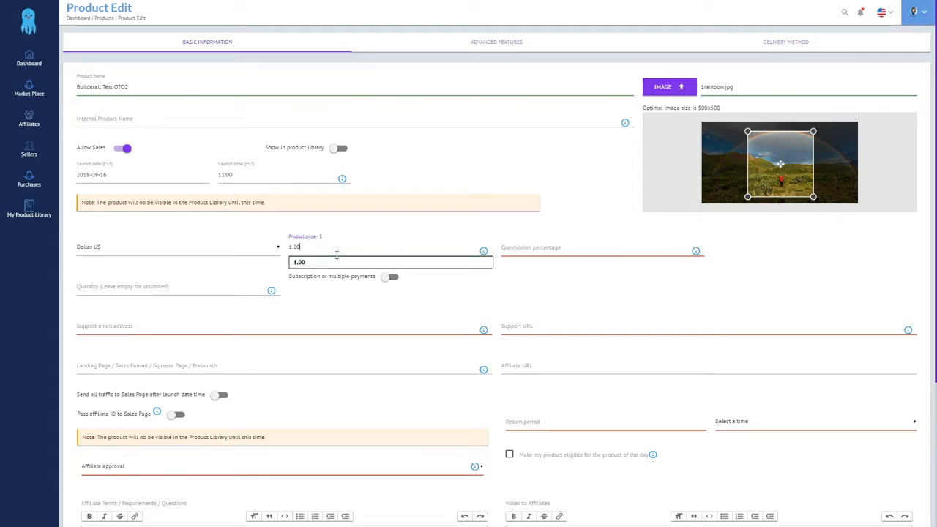
key(Tab)
text(50)
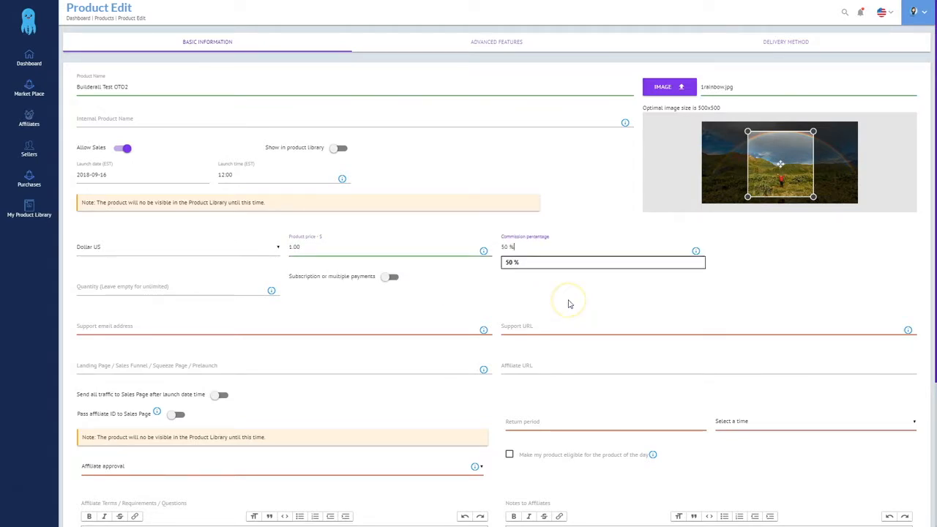
key(Tab)
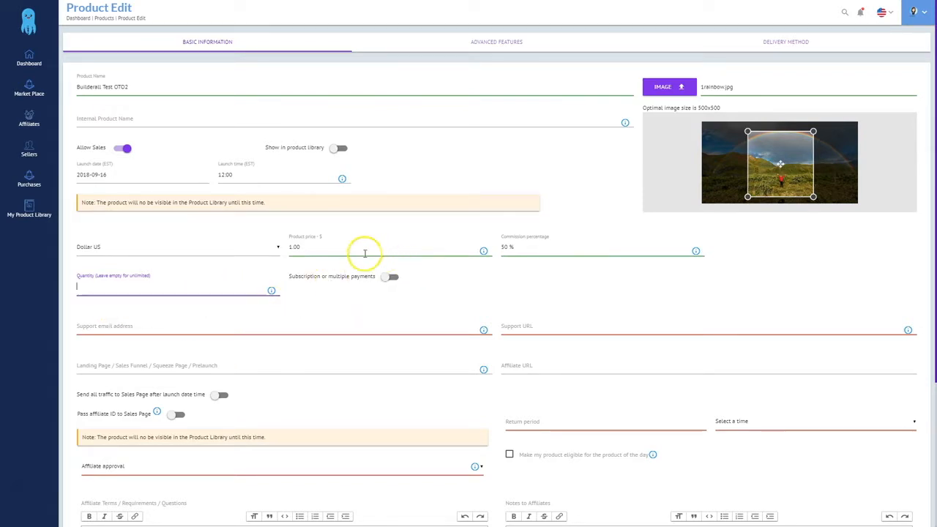
click(156, 325)
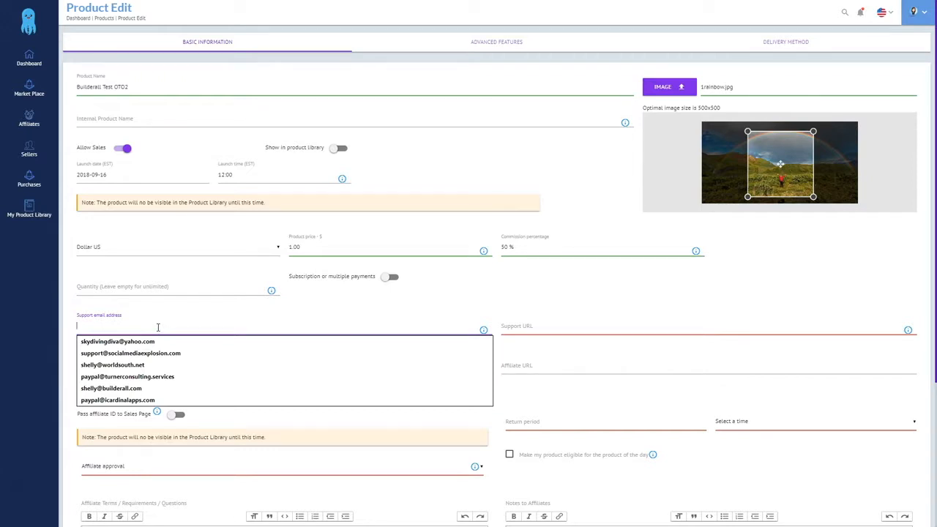
Fill in the support e-mail and paste the support URL from the notes
text(support)
click(157, 341)
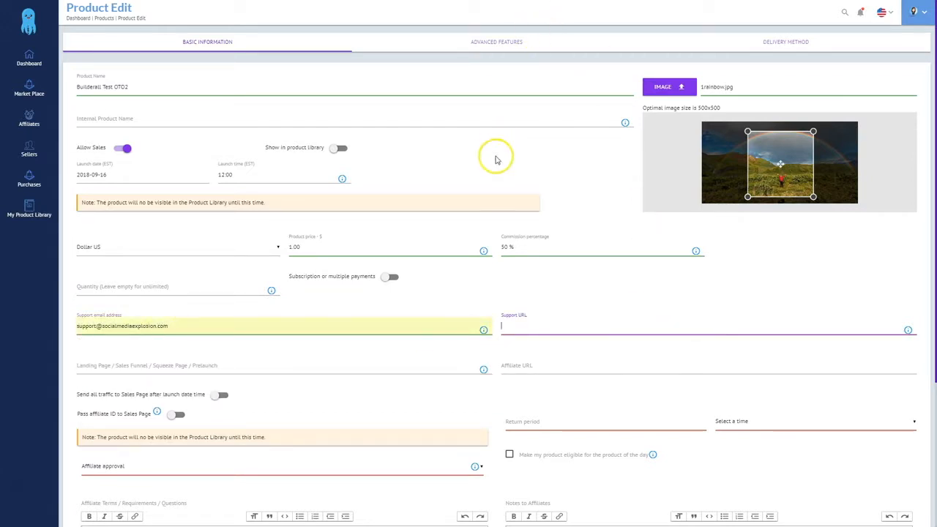
key(alt+Tab)
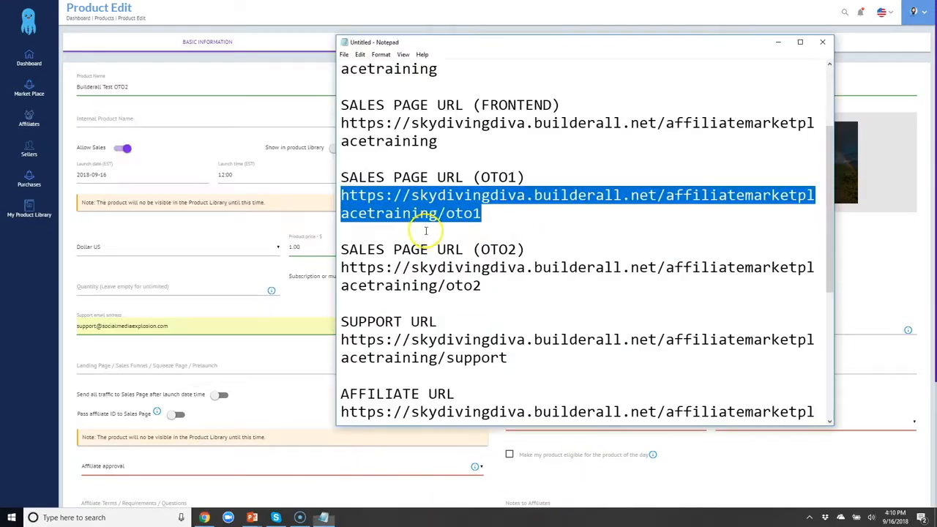
scroll(449, 336, down, 2)
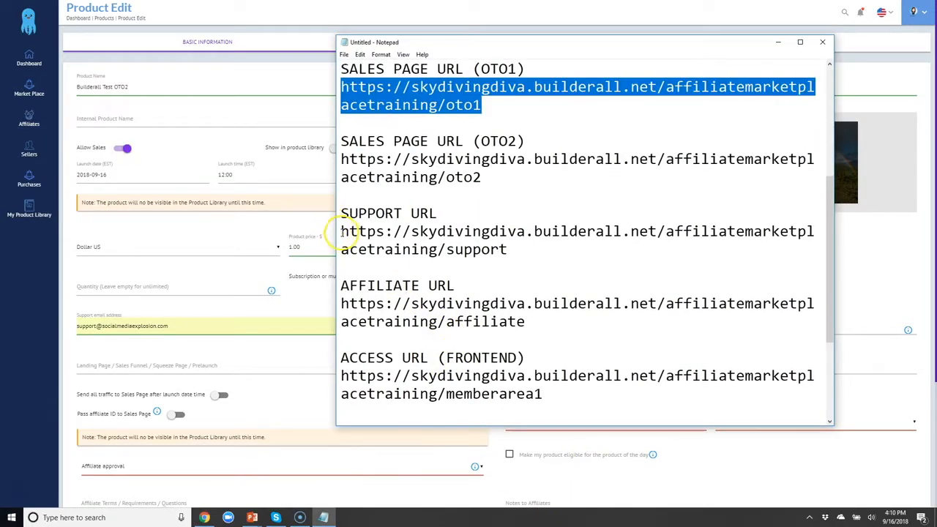
drag(341, 233, 502, 251)
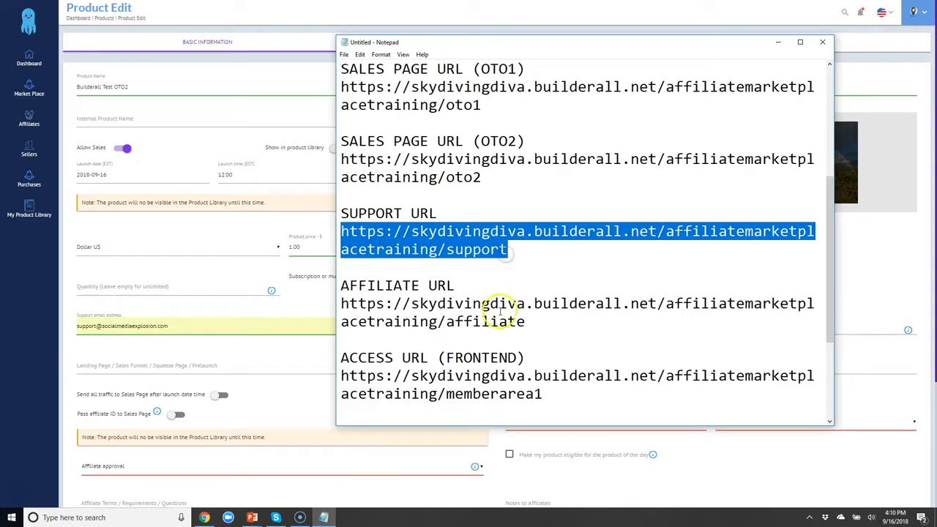
click(849, 326)
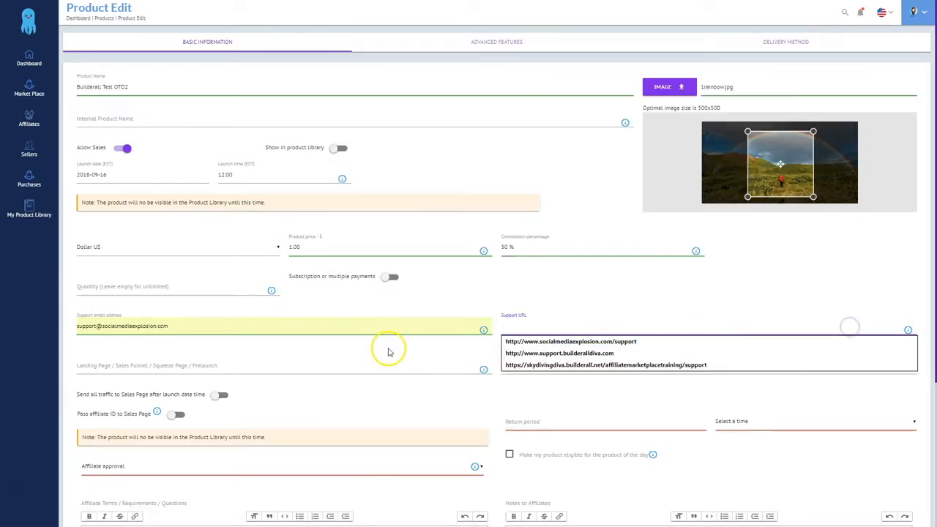
key(ctrl+v)
Paste the OTO2 sales page URL as the landing page URL
click(100, 365)
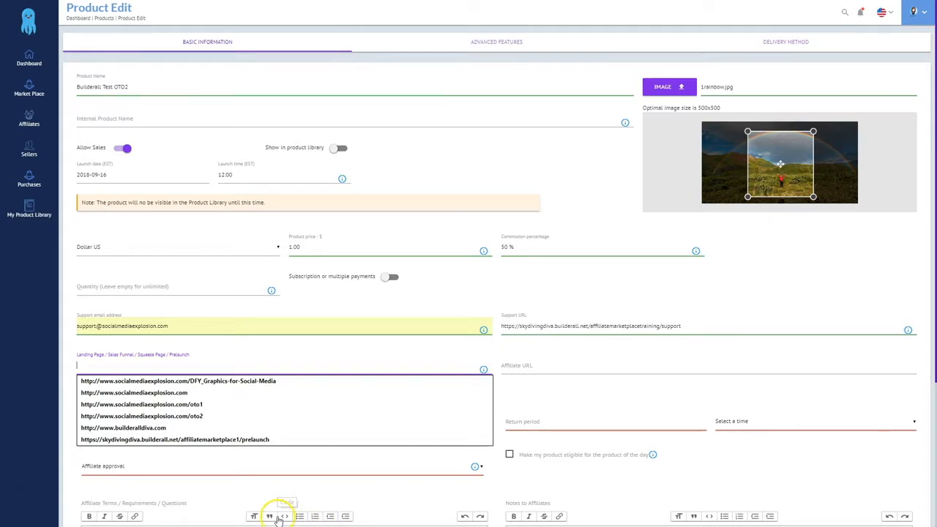
click(324, 518)
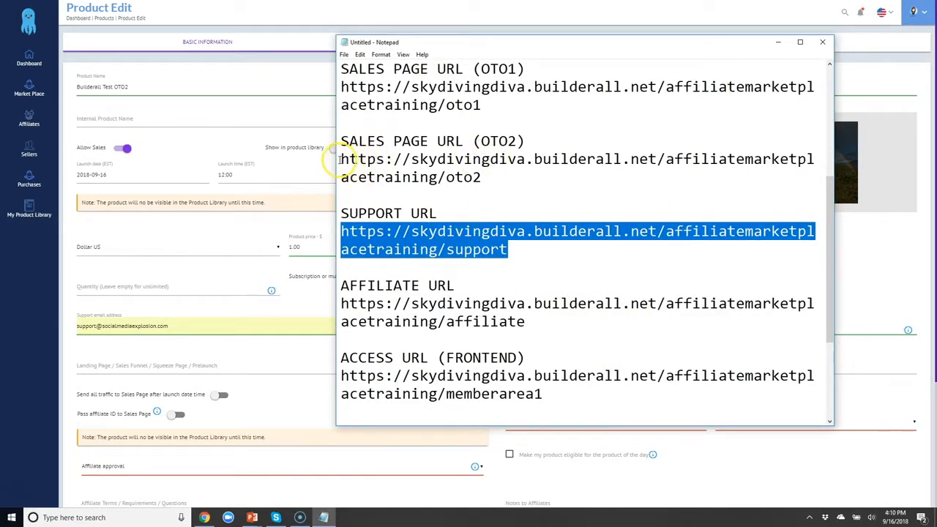
drag(339, 159, 483, 178)
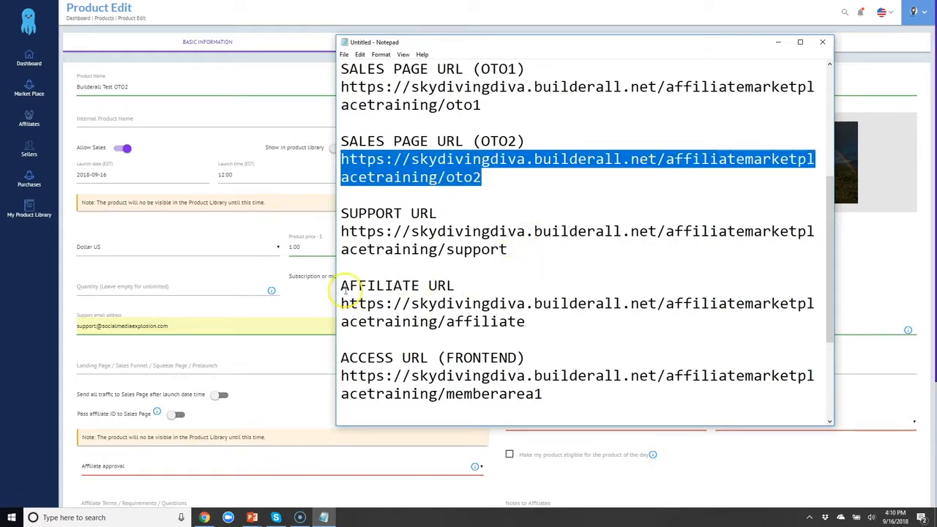
key(ctrl+c)
click(167, 370)
key(ctrl+v)
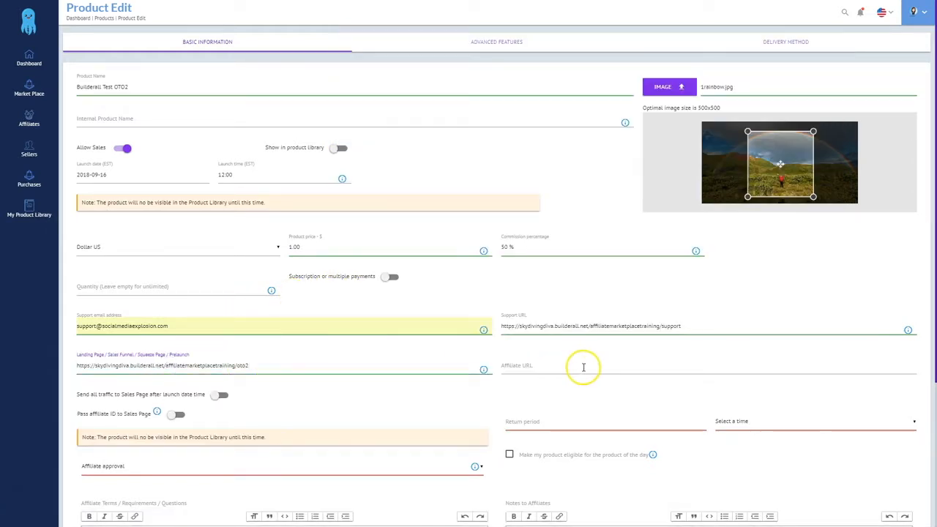
Paste the affiliate page URL from the notes into the Affiliate URL field
click(583, 367)
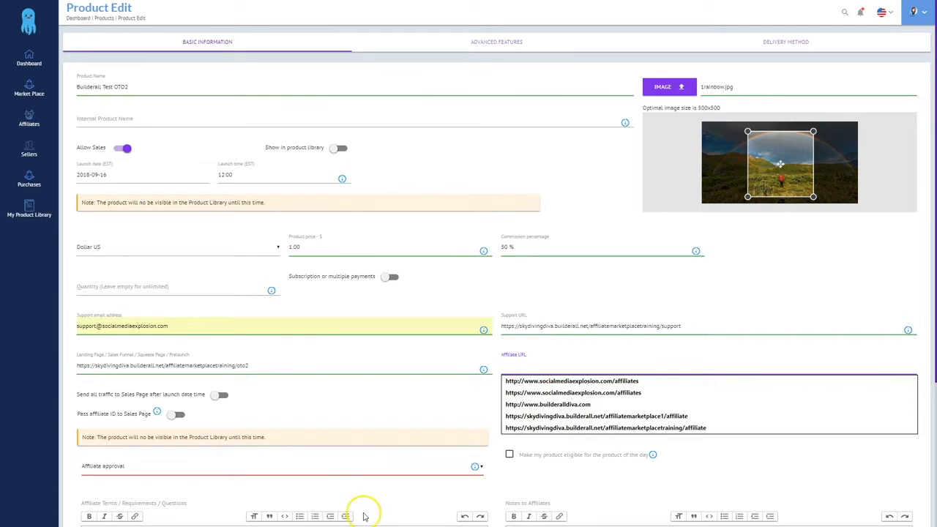
key(alt+Tab)
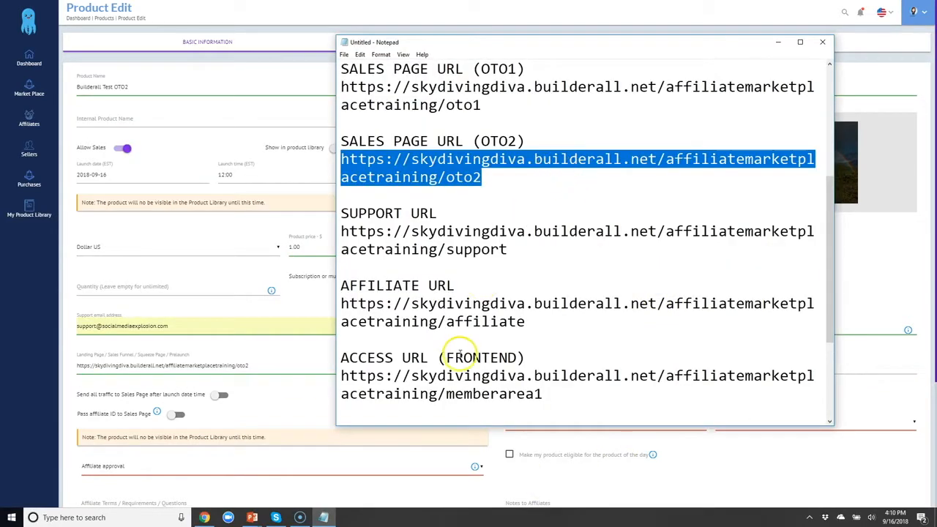
scroll(365, 315, down, 1)
drag(341, 250, 530, 268)
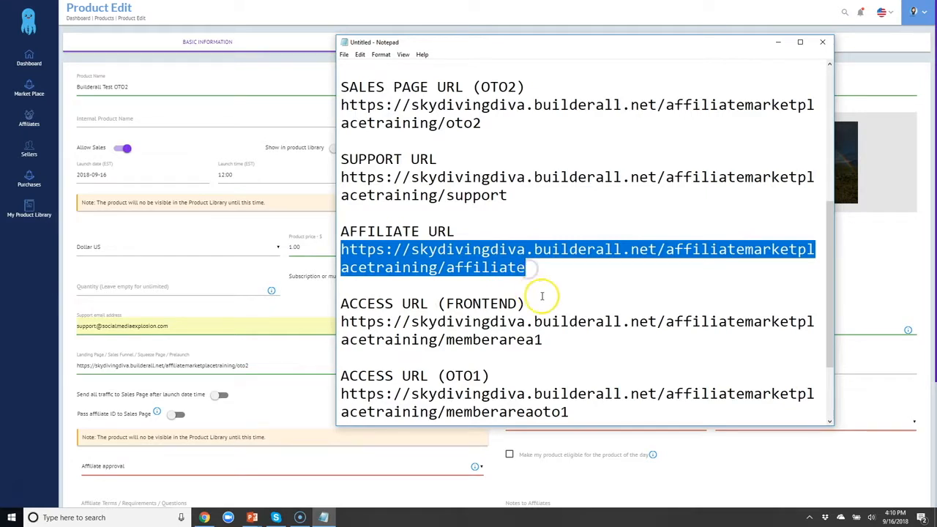
click(889, 266)
click(549, 366)
key(ctrl+v)
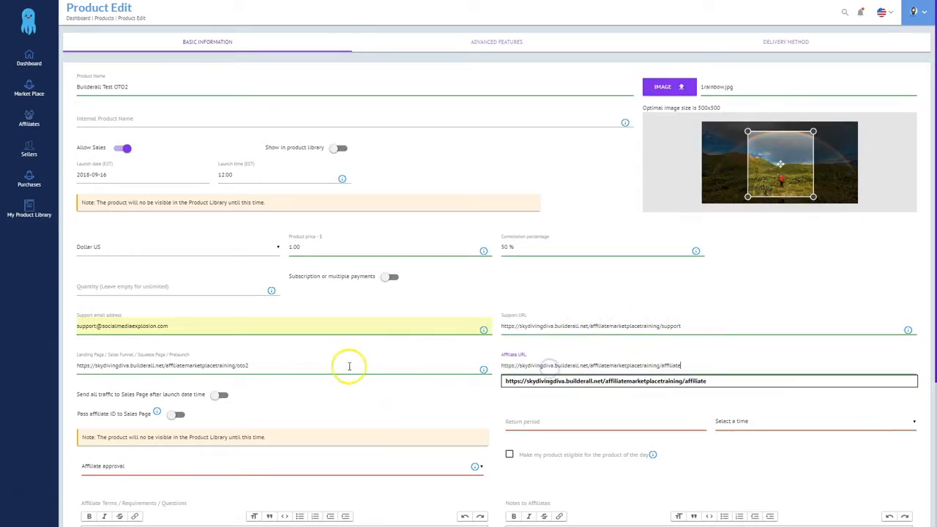
Enable traffic redirect and affiliate ID passing, a 30-day return period, product of the day, Manual Approval
scroll(220, 381, down, 2)
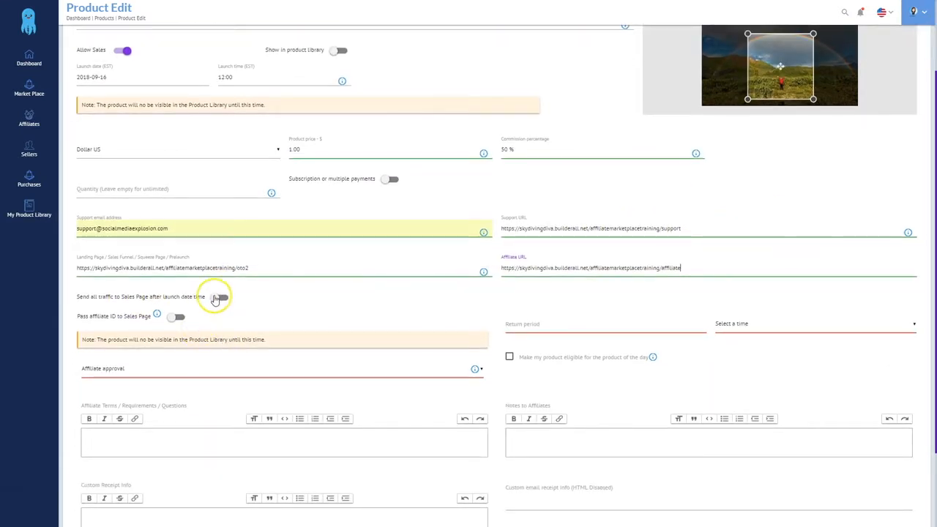
click(219, 298)
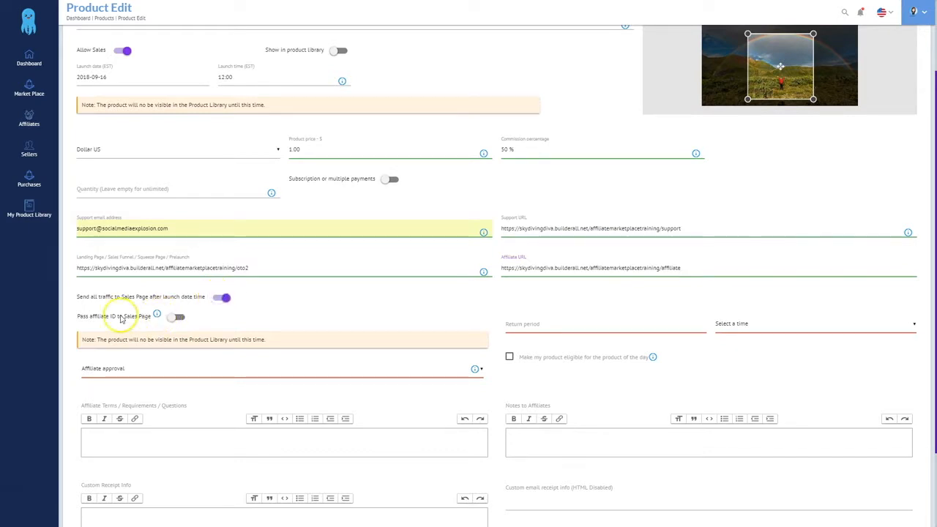
click(172, 320)
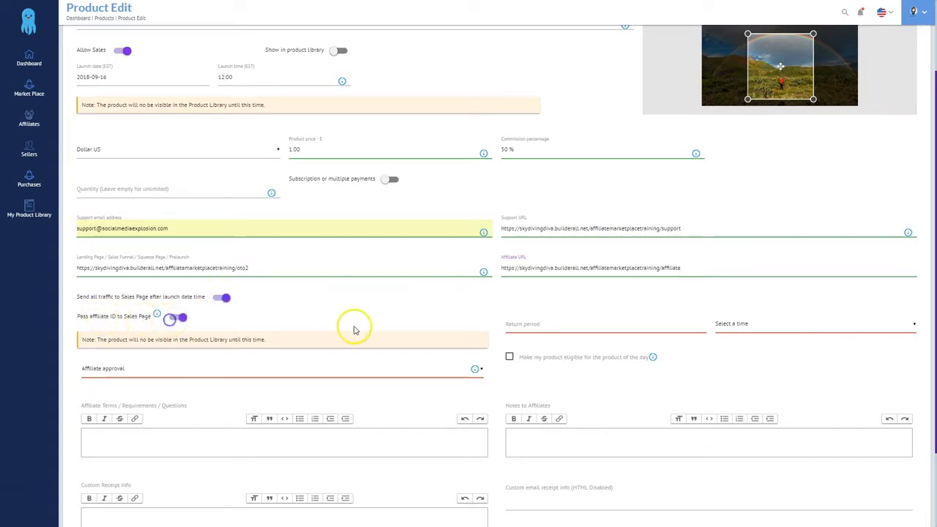
click(539, 327)
text(30)
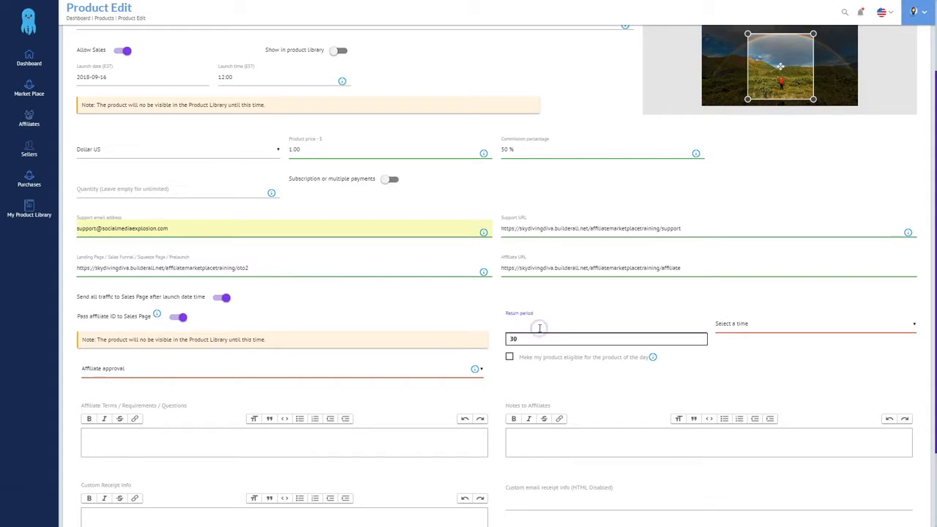
click(736, 326)
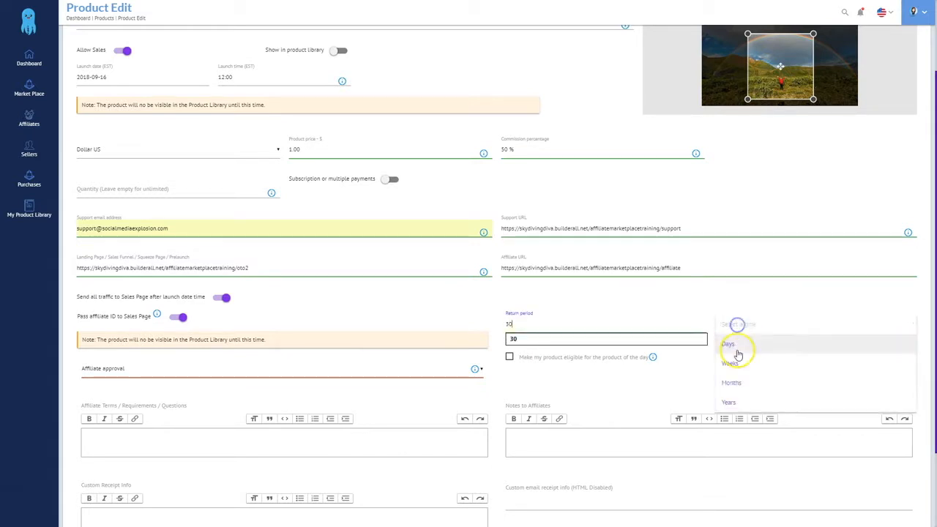
click(736, 348)
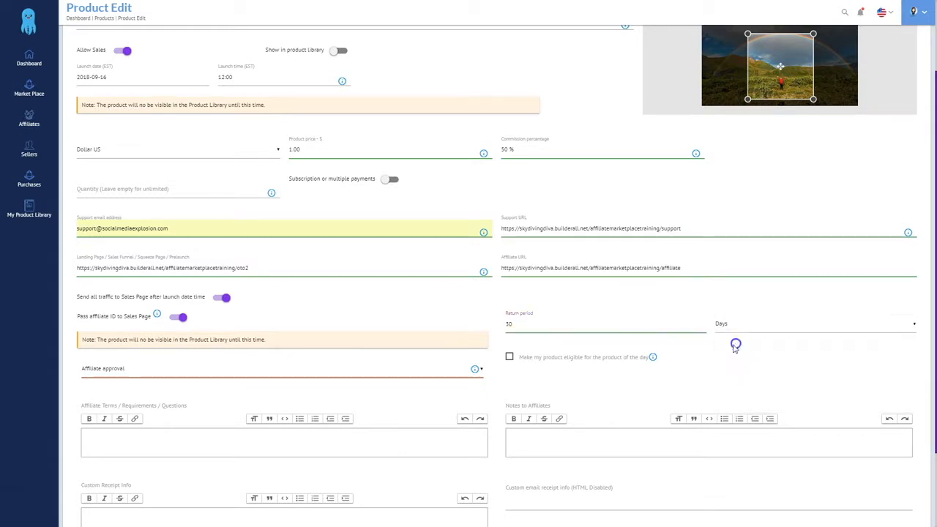
click(509, 359)
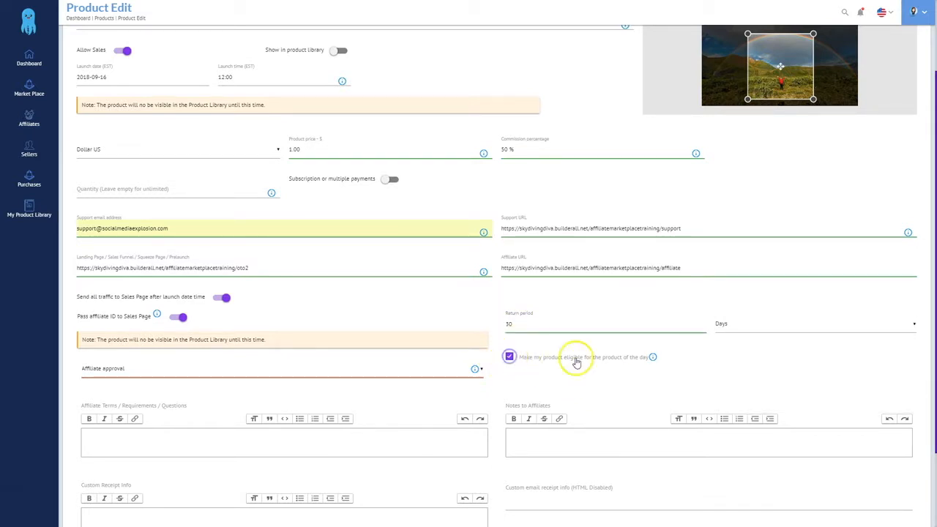
click(115, 370)
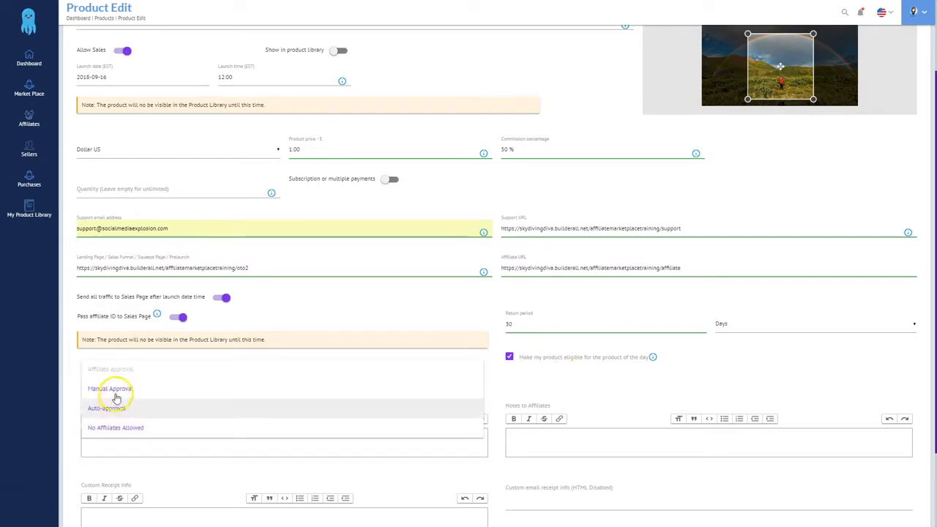
click(116, 389)
Put 'Please see' plus the affiliate URL into Affiliate Terms and Notes to Affiliates
scroll(272, 429, down, 2)
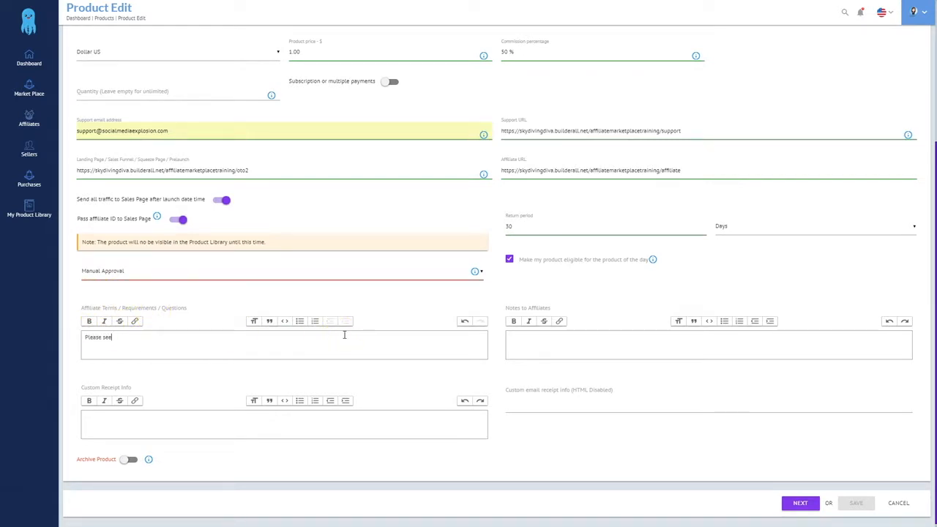
drag(703, 170, 505, 167)
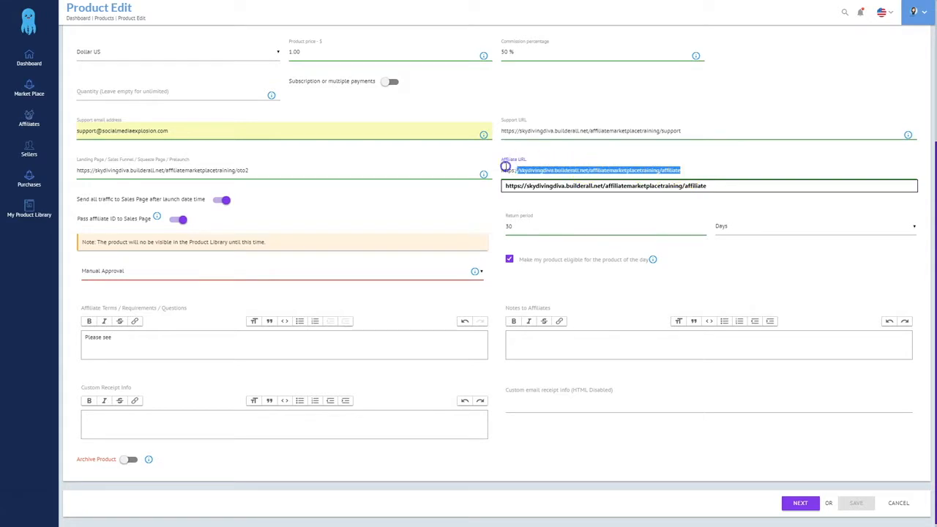
click(139, 345)
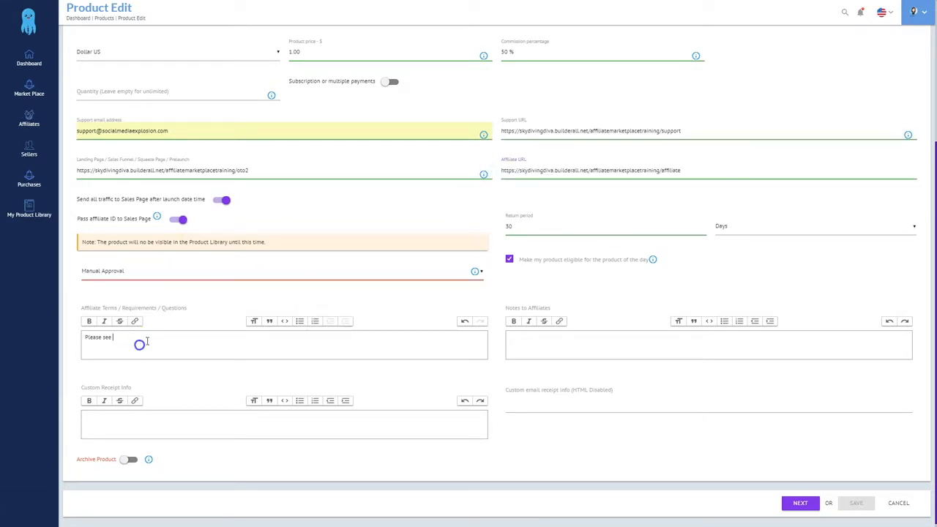
key(ctrl+v)
drag(328, 337, 58, 337)
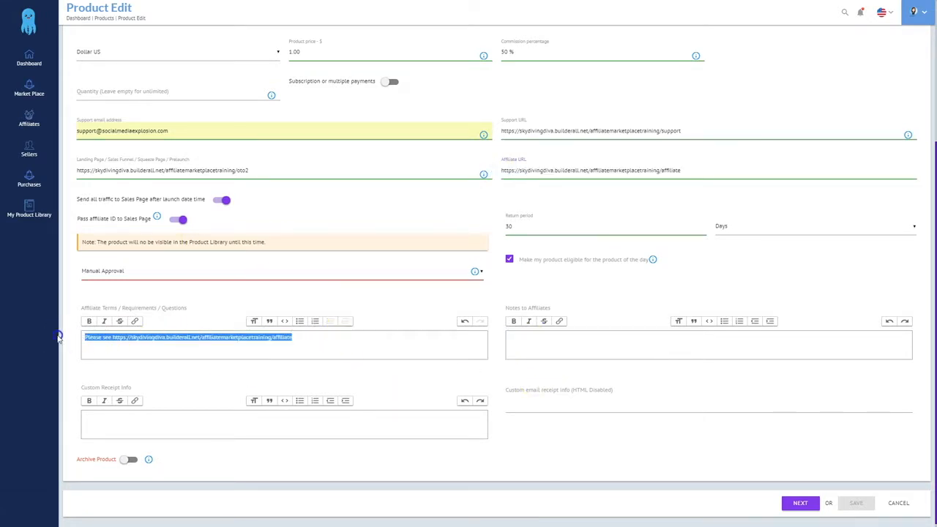
click(527, 343)
key(ctrl+v)
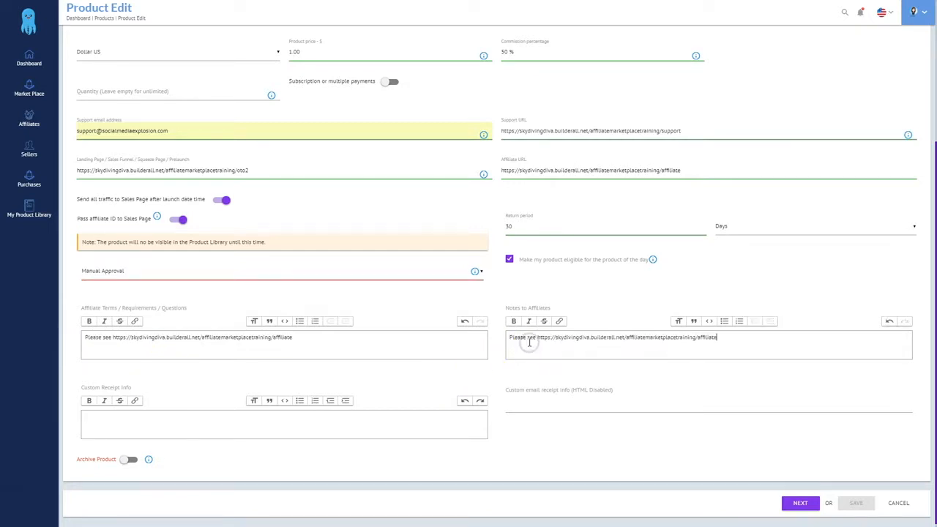
Turn on PayPalAdaptive under Checkout Options and save the OTO2 product
click(798, 504)
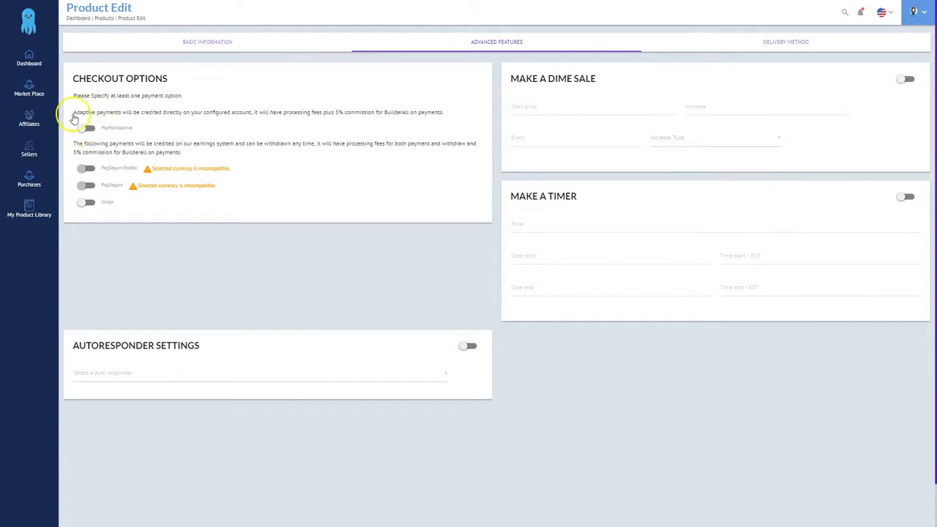
click(85, 128)
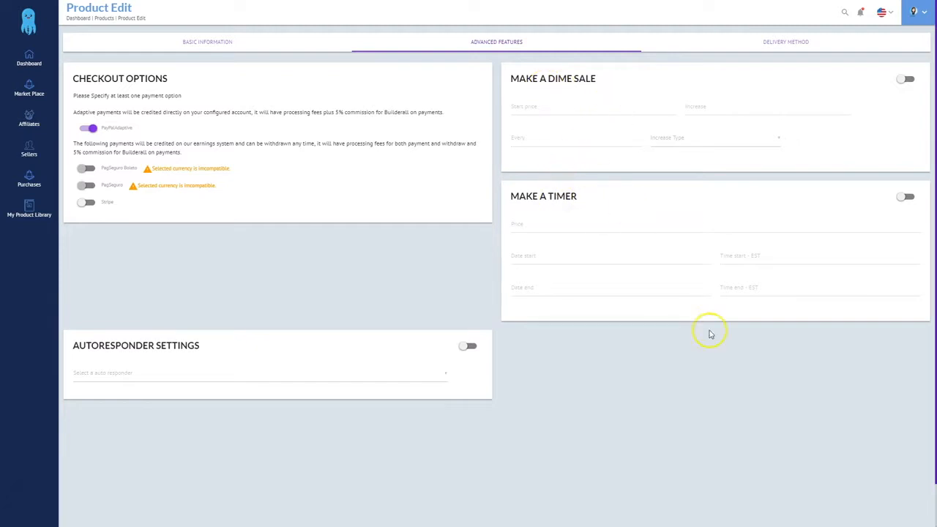
scroll(778, 472, down, 1)
click(849, 501)
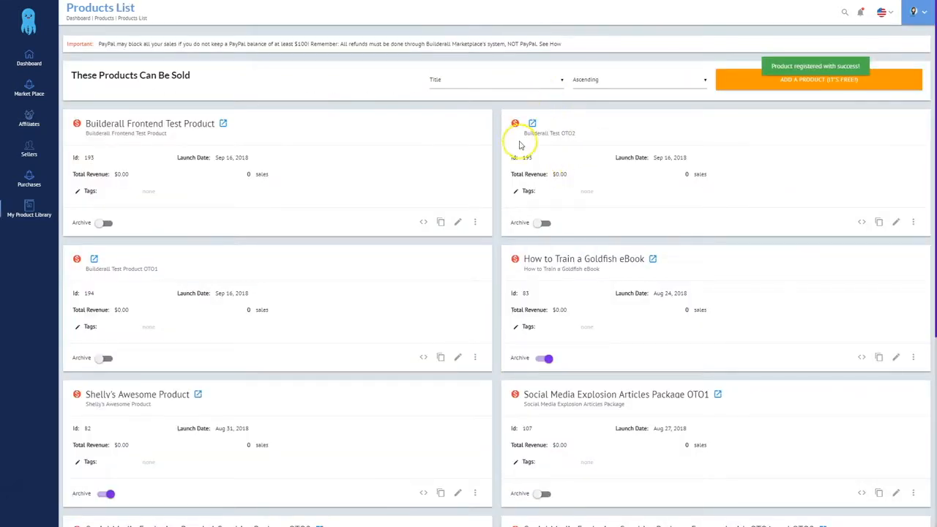
Set Builderall Test OTO2 to deliver via External Integration, restricted to OTO2 Member Area
click(896, 221)
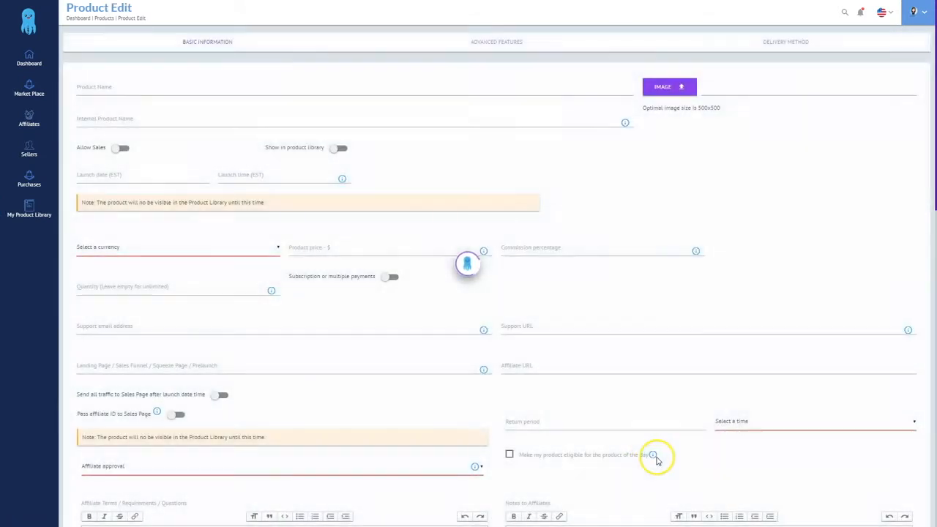
click(783, 42)
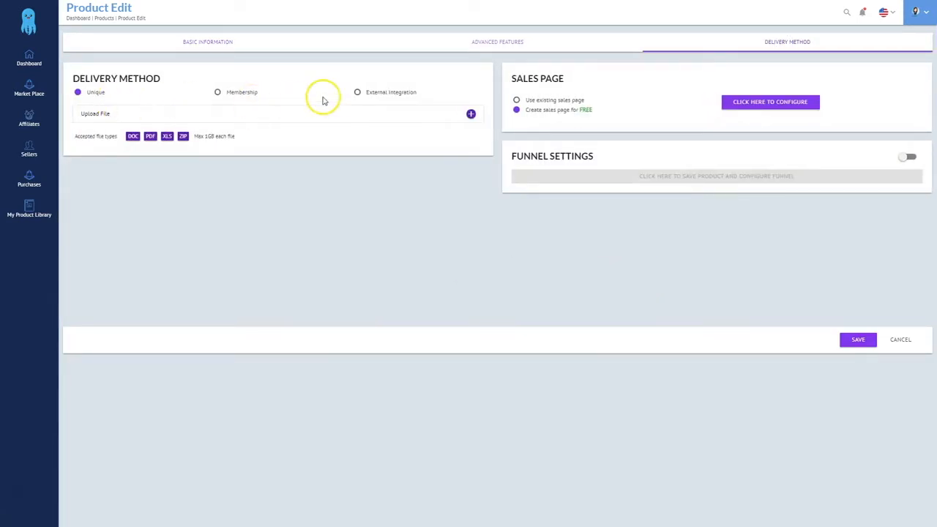
click(359, 94)
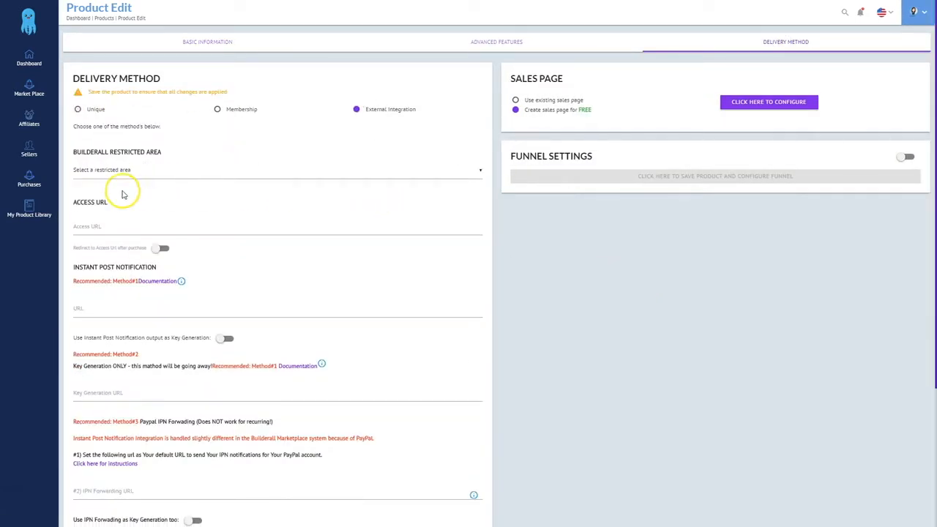
click(121, 170)
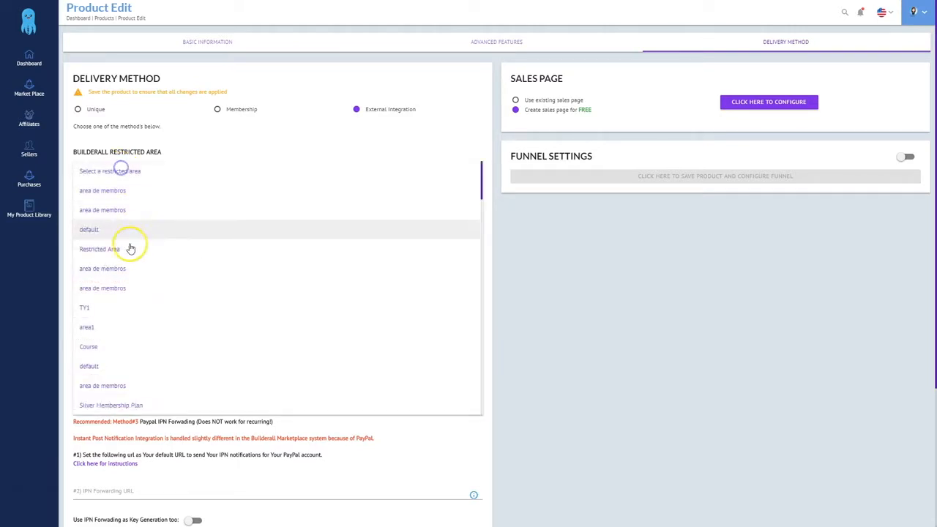
scroll(132, 335, down, 15)
scroll(128, 344, down, 4)
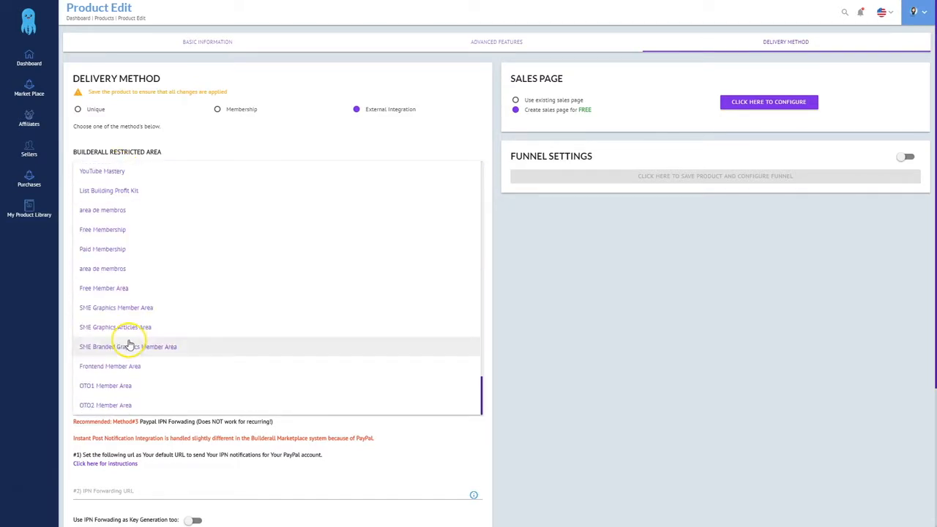
click(90, 407)
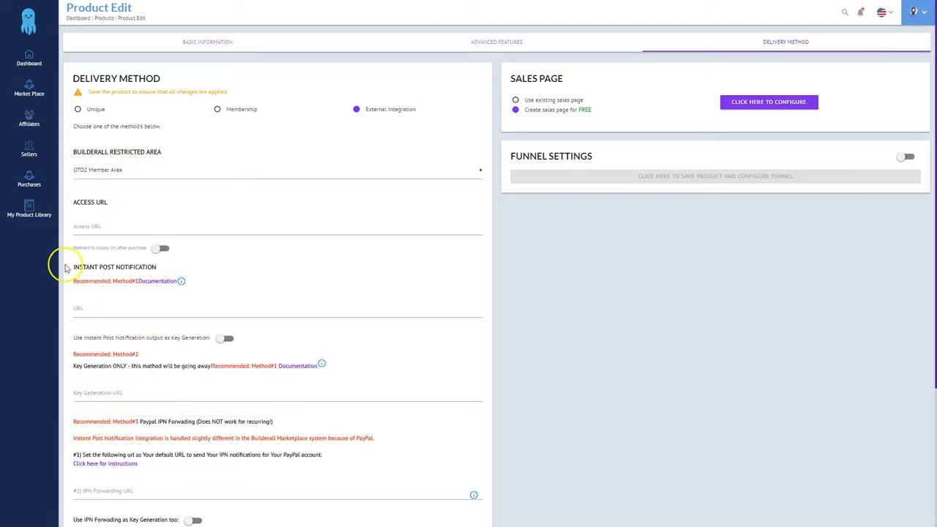
Paste the memberareaoto2 access URL from the notes into Access URL
click(93, 226)
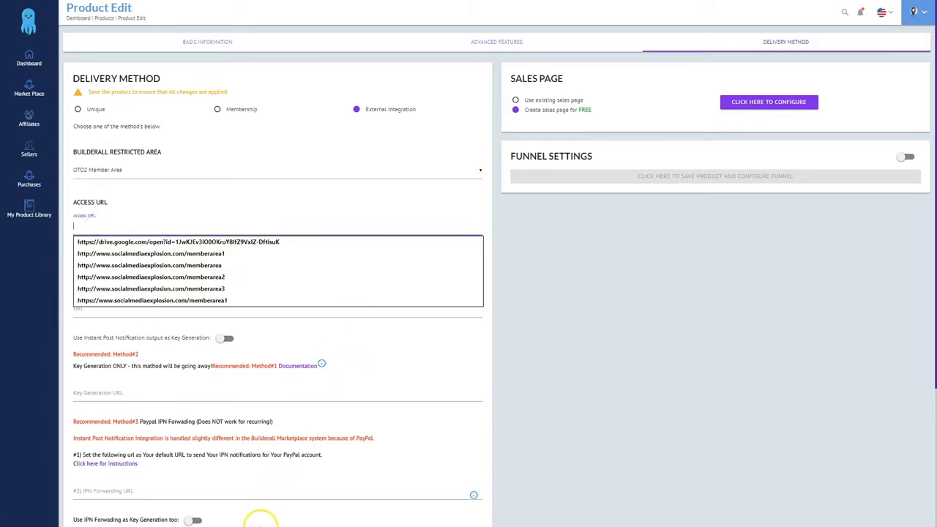
key(alt+Tab)
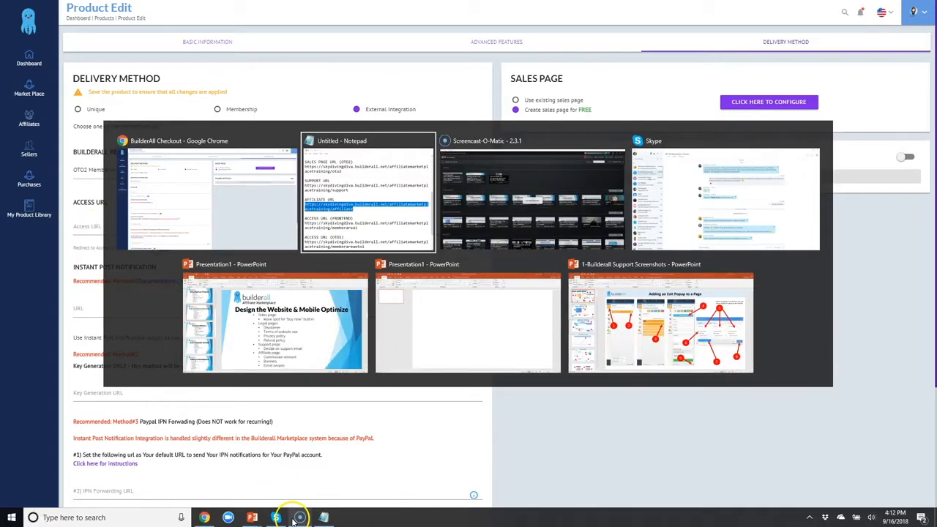
scroll(523, 195, down, 2)
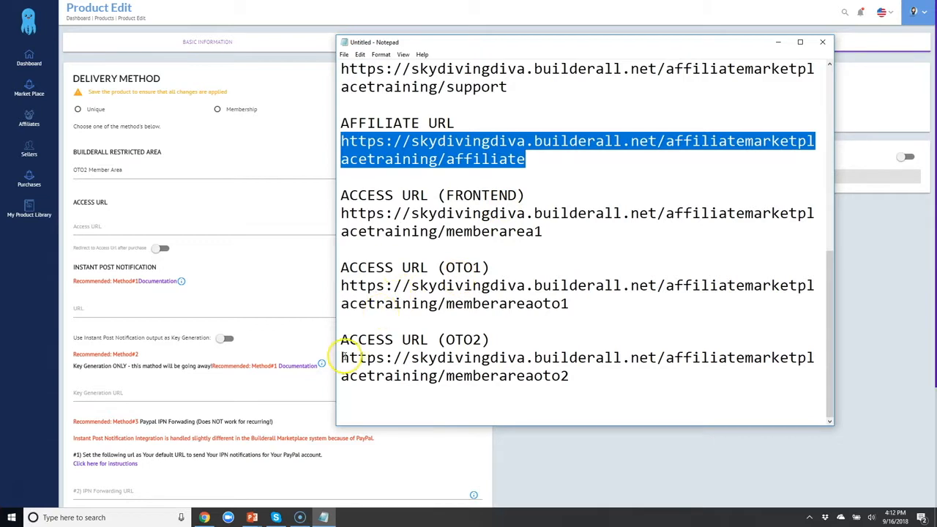
drag(342, 359, 592, 376)
key(ctrl+c)
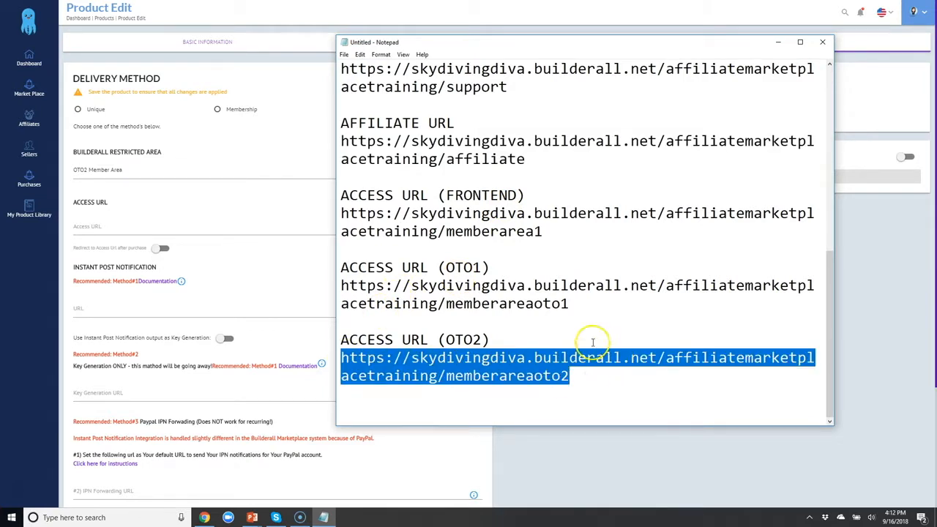
click(117, 229)
key(ctrl+v)
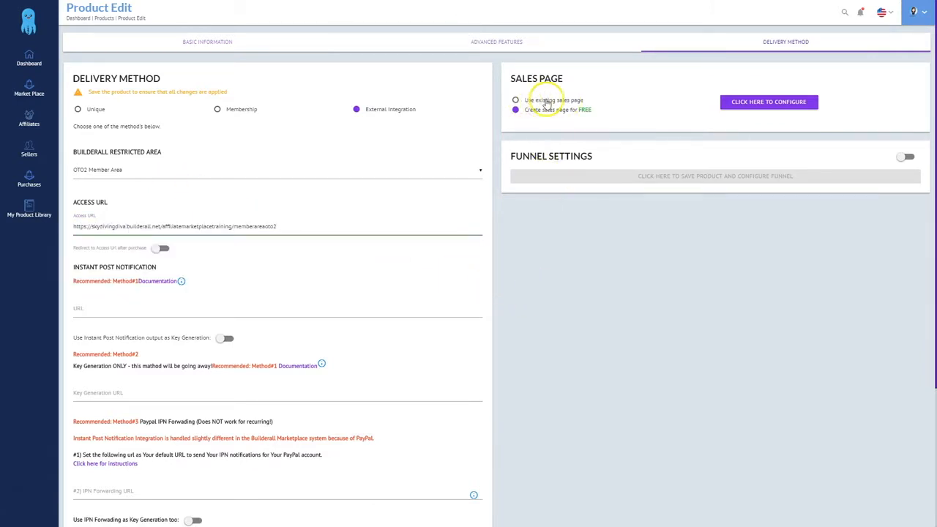
Use the existing OTO2 sales page, pasting its URL from the notes, and save the product
click(517, 101)
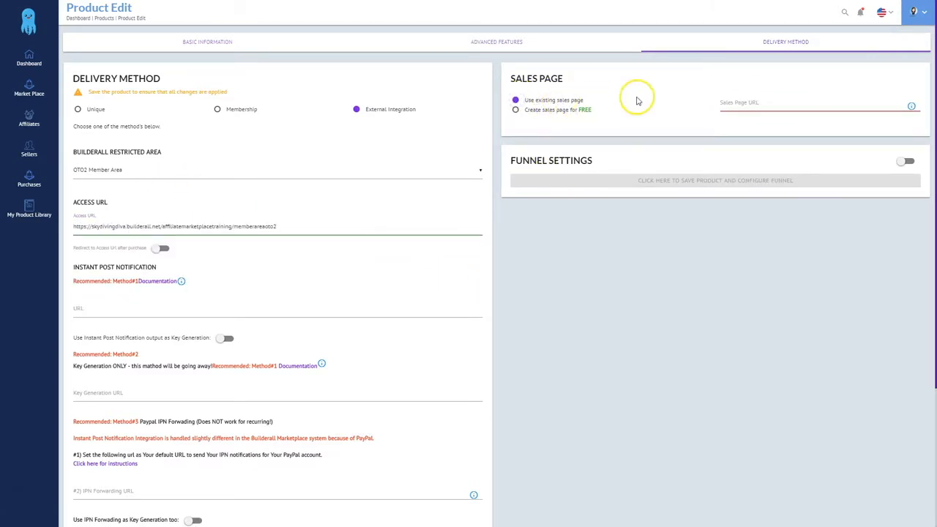
click(747, 103)
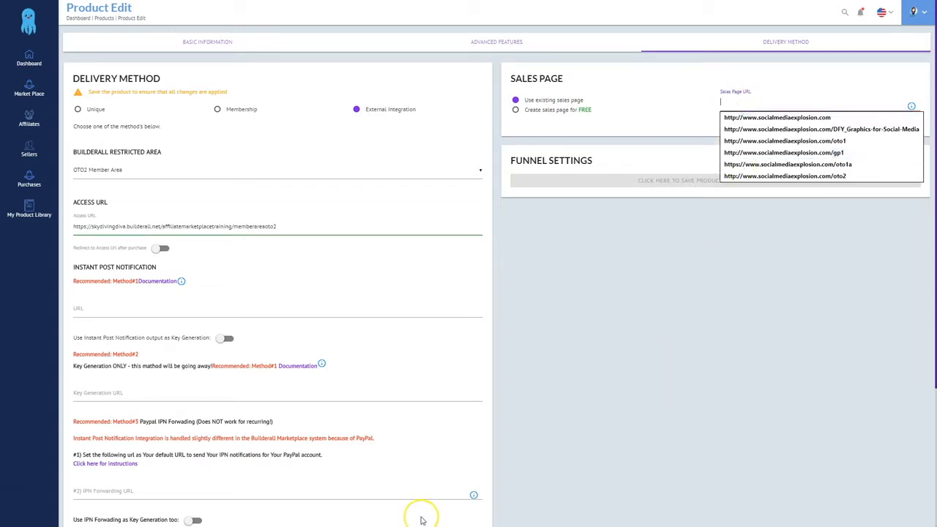
key(alt+Tab)
scroll(410, 213, up, 3)
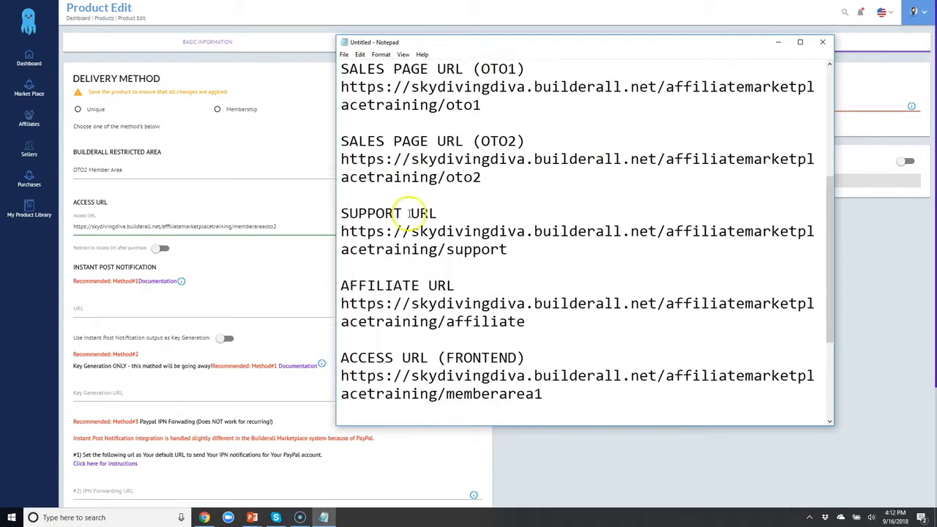
scroll(409, 213, up, 2)
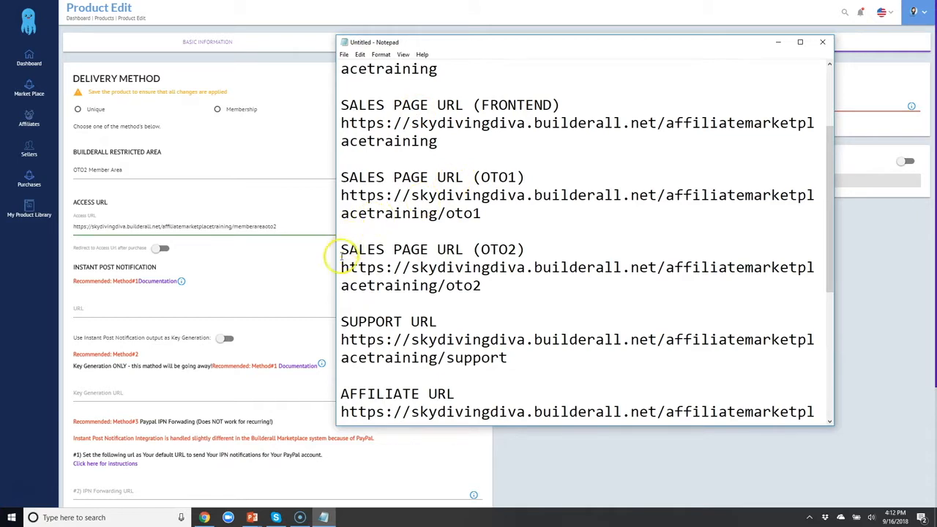
drag(341, 267, 496, 285)
key(ctrl+c)
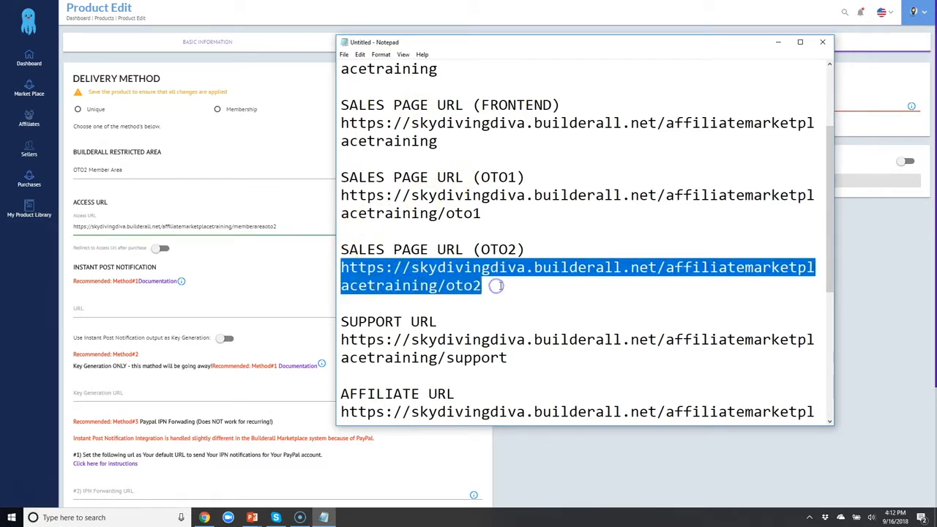
click(880, 107)
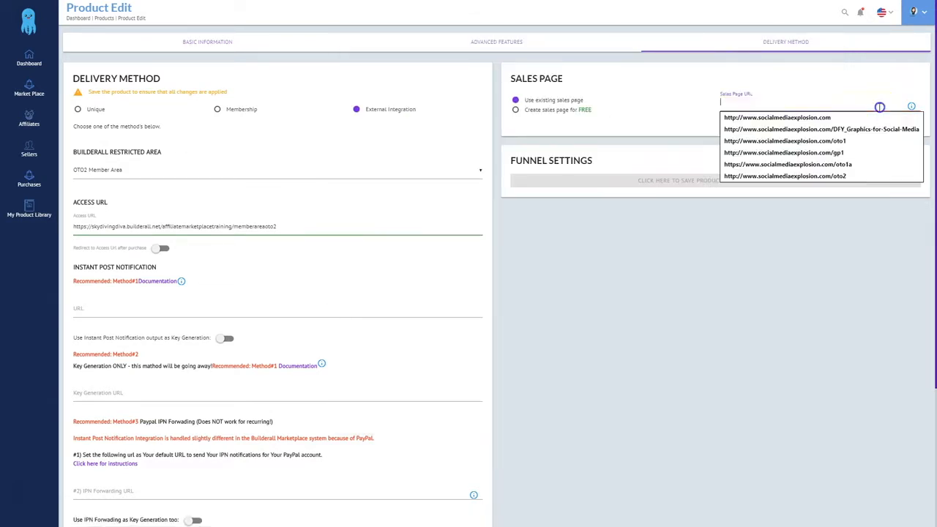
key(ctrl+v)
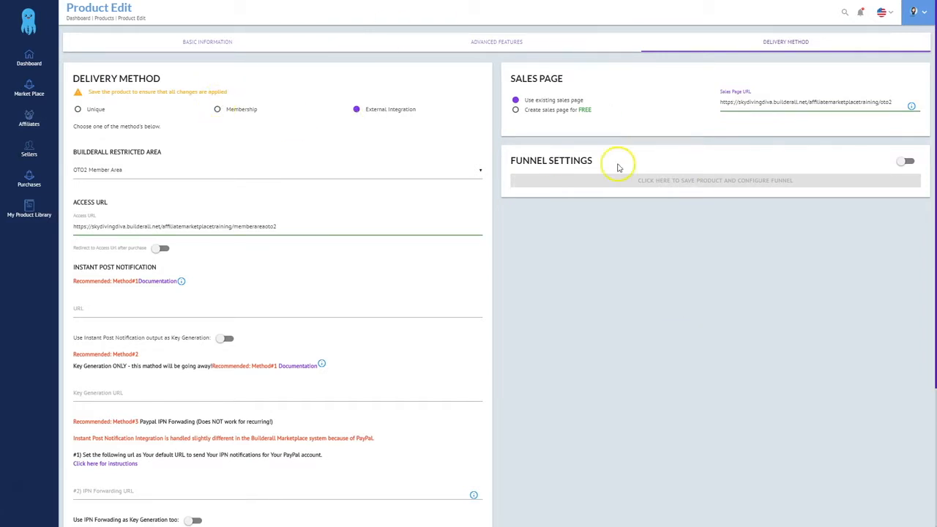
scroll(618, 339, down, 3)
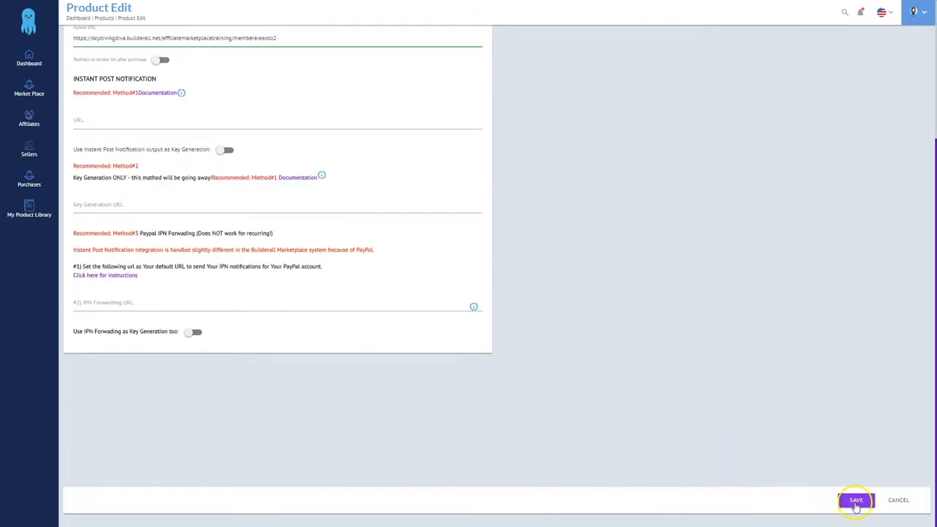
click(857, 501)
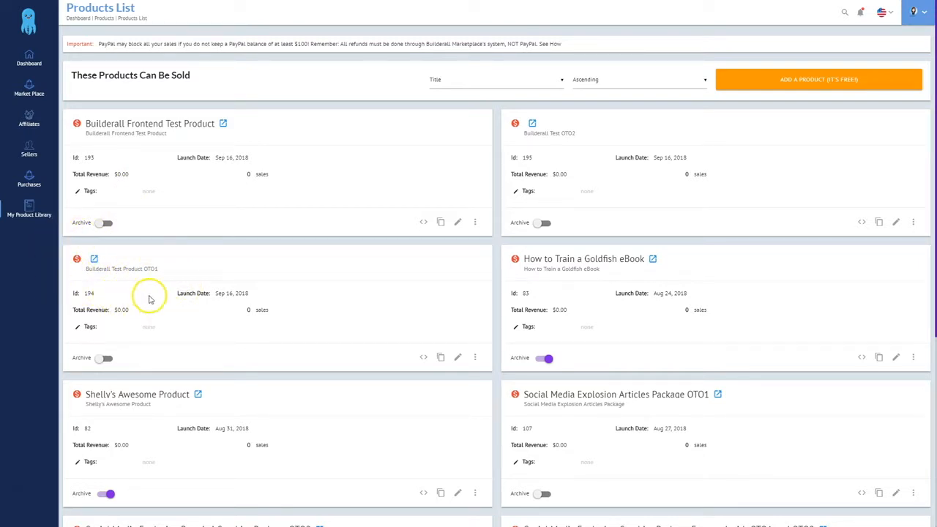
Show the Builderall Test Product OTO1 embed code and select the buy-button script
click(423, 358)
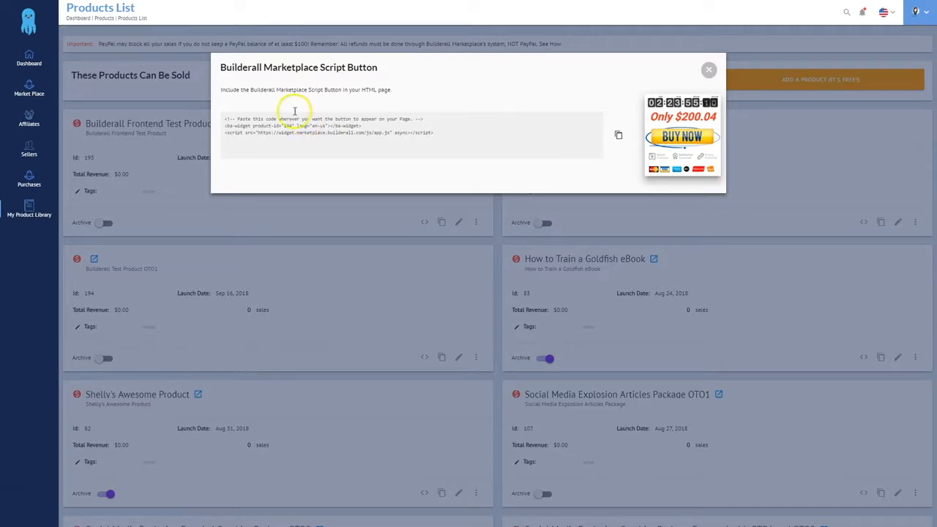
drag(226, 117, 447, 134)
key(ctrl+c)
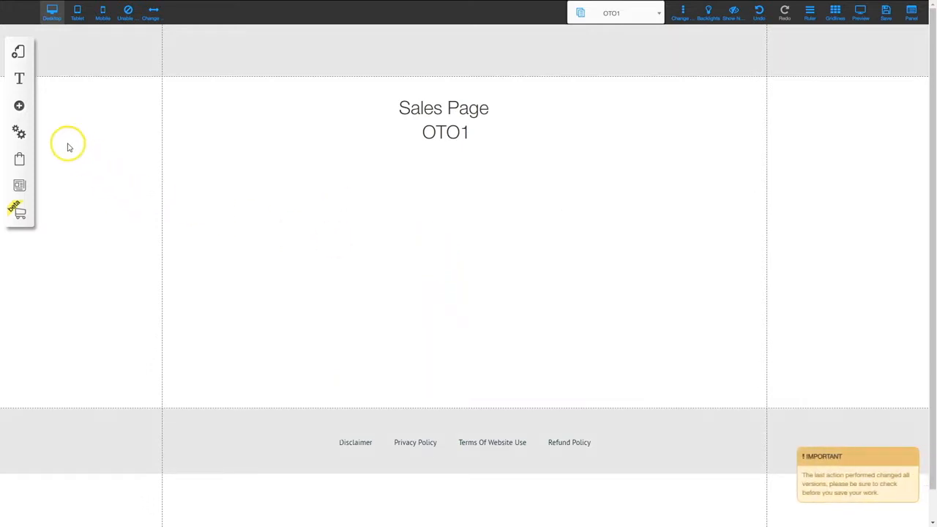
Add an HTML element from Apps to the OTO1 sales page
click(20, 106)
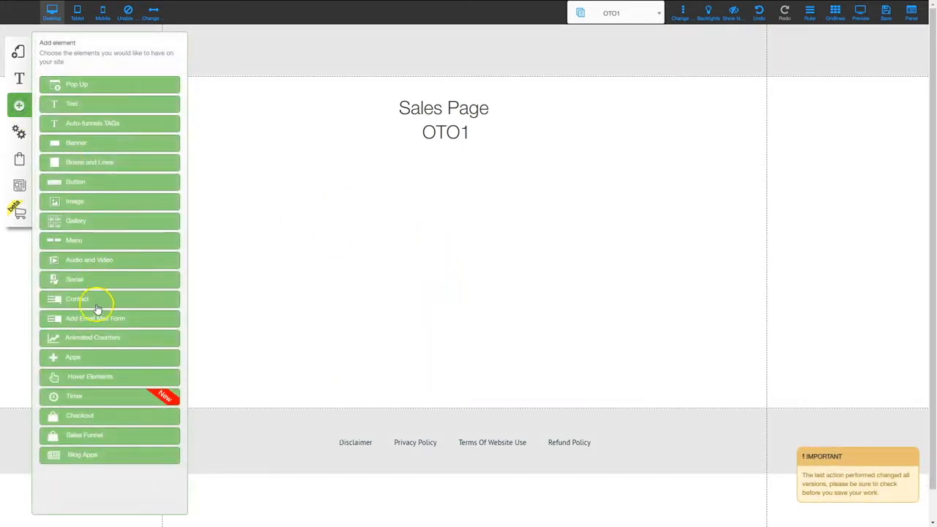
click(73, 358)
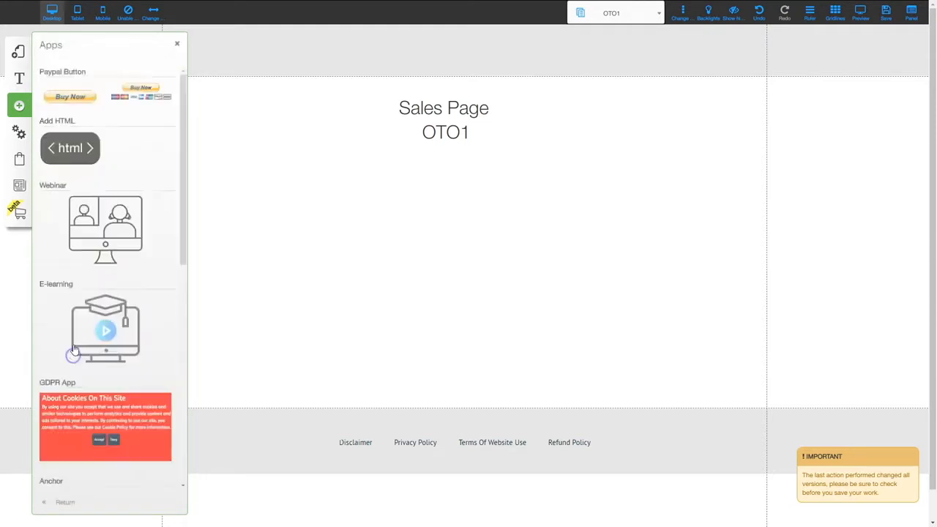
click(80, 149)
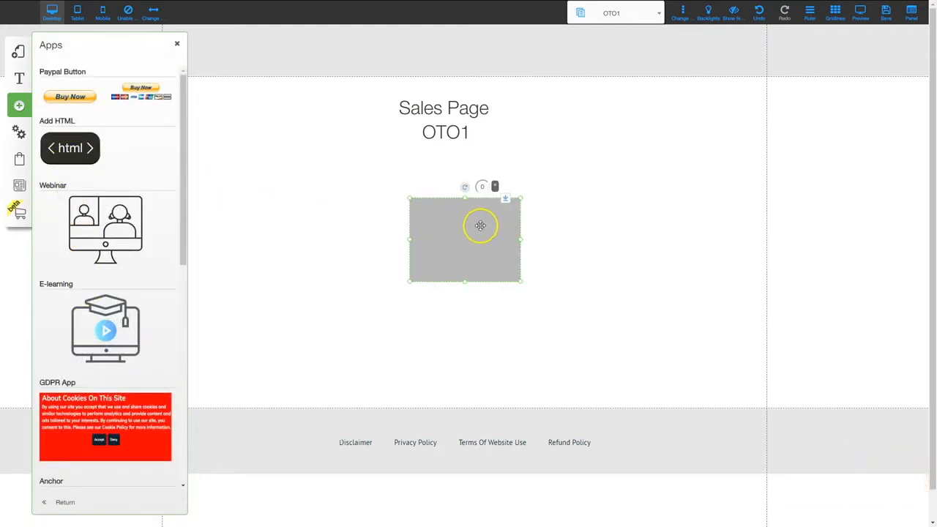
click(176, 42)
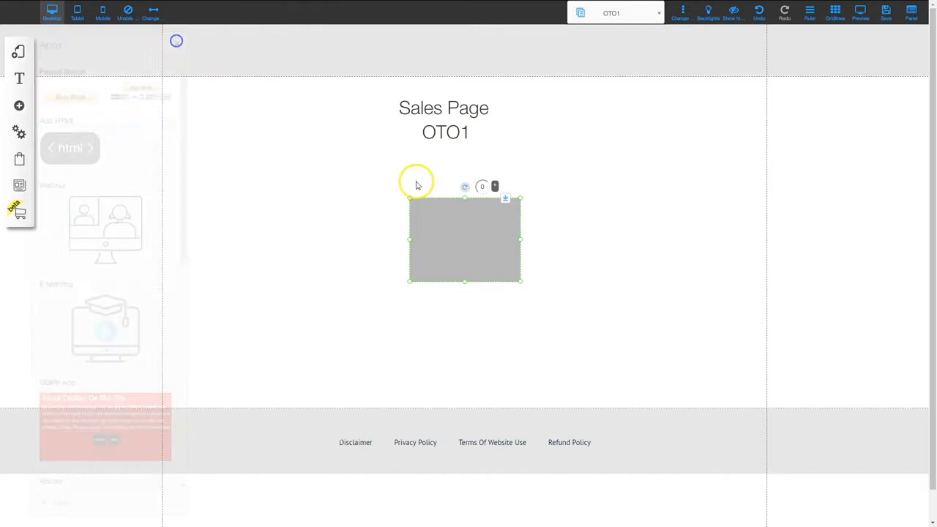
Replace the HTML element's template with the marketplace buy-button embed code and confirm
click(457, 233)
click(437, 196)
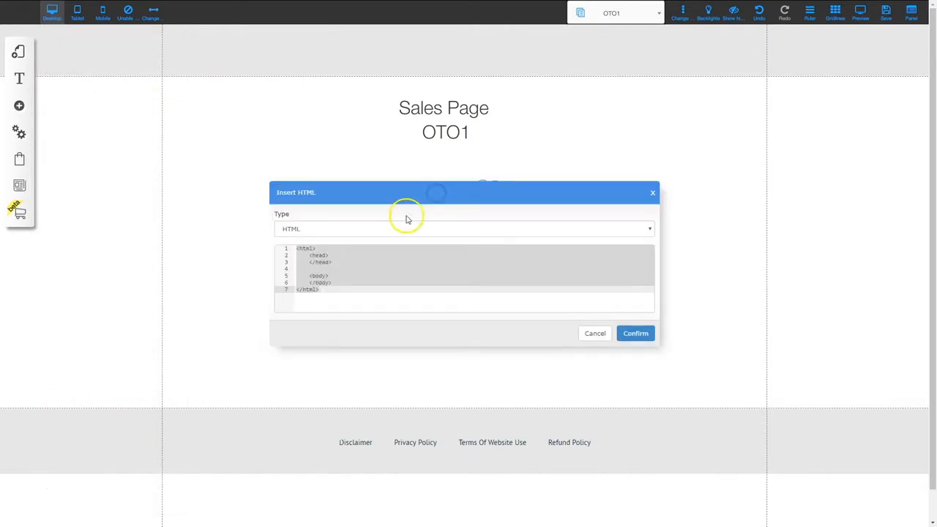
click(346, 264)
key(ctrl+a)
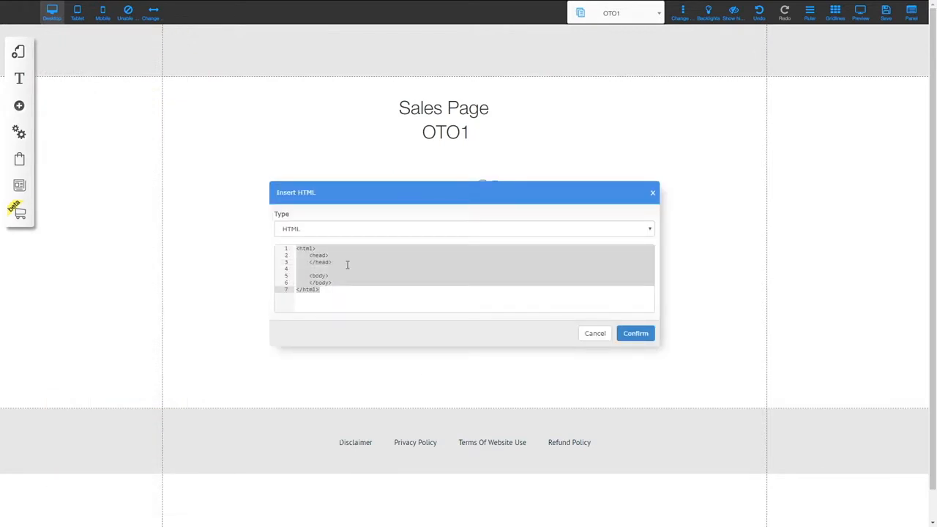
key(BackSpace)
key(ctrl+v)
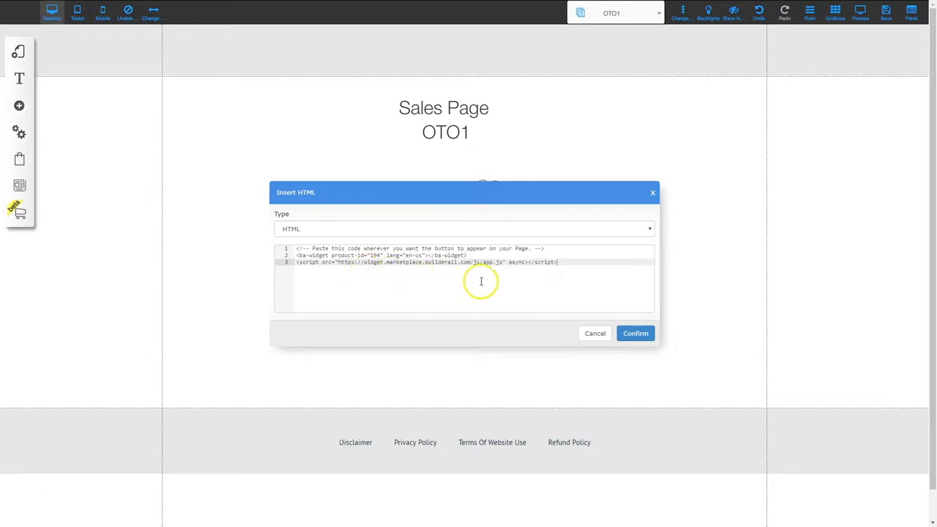
click(637, 334)
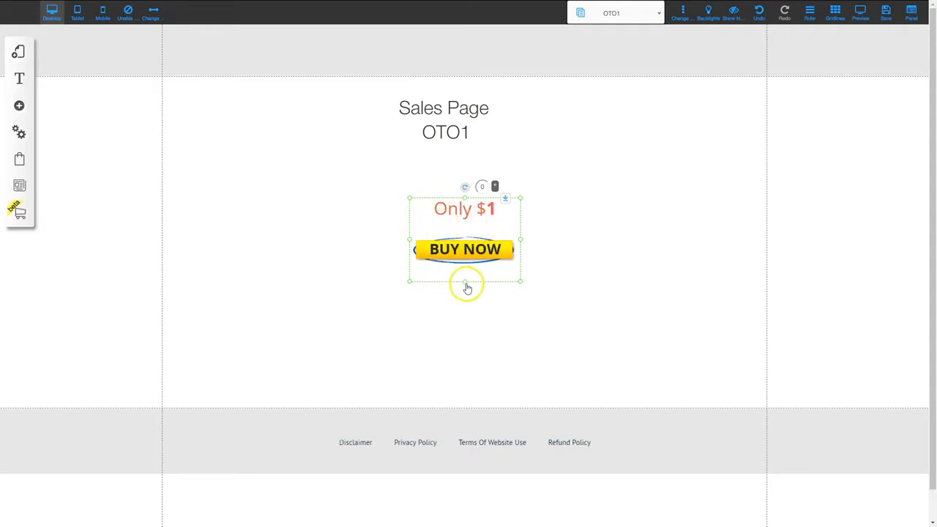
Resize the OTO1 buy widget wider and taller, then move it up under the heading
drag(465, 290, 463, 408)
drag(522, 303, 766, 273)
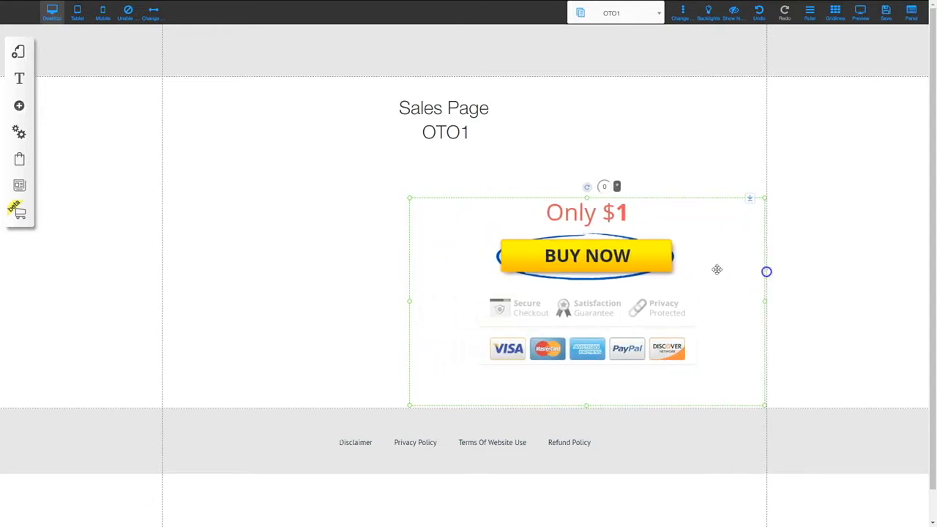
drag(362, 299, 161, 284)
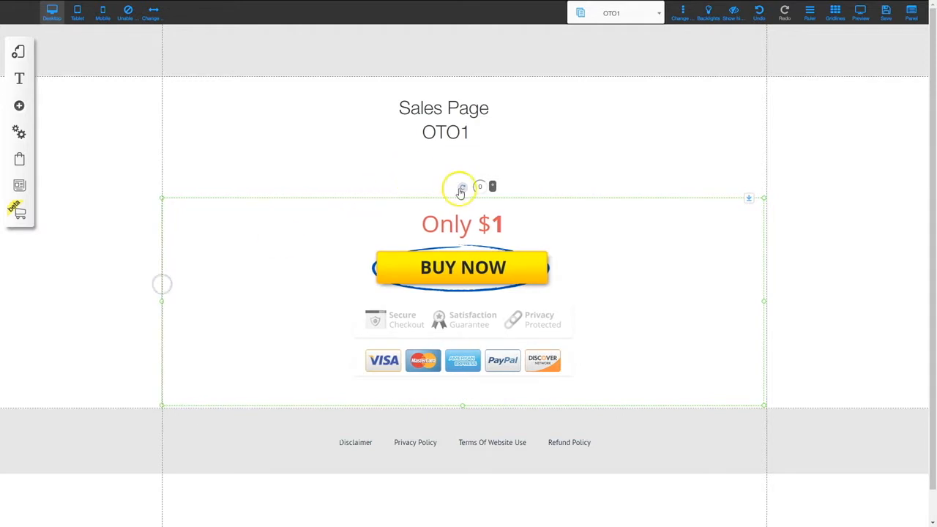
drag(462, 199, 462, 158)
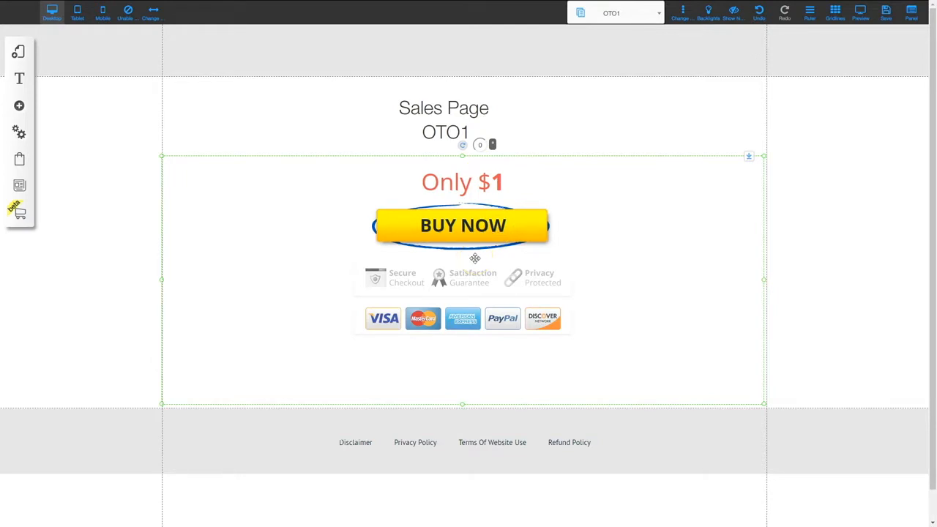
Save the OTO1 sales page and confirm the save
click(886, 12)
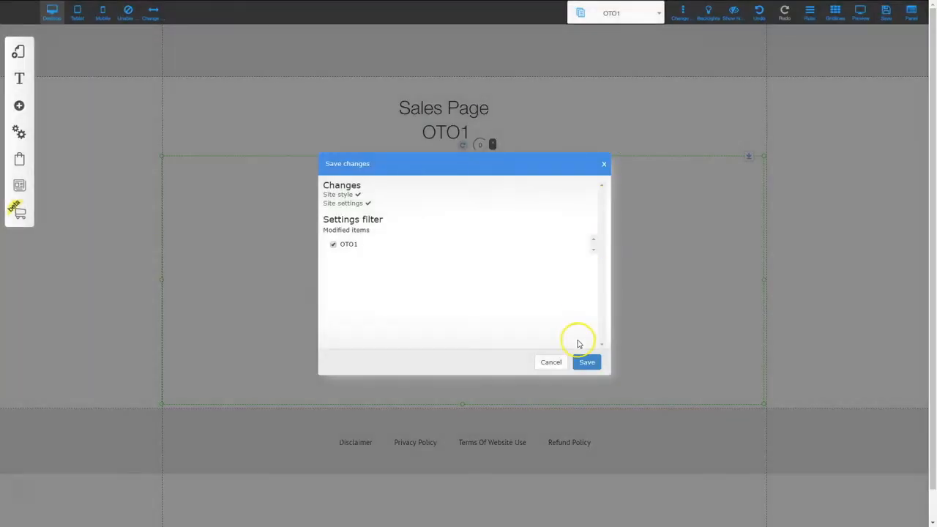
click(587, 363)
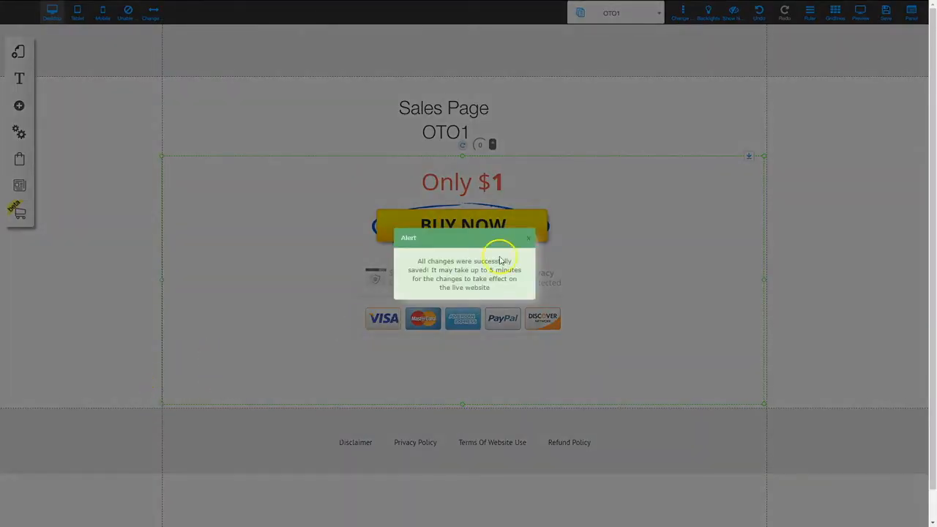
click(529, 238)
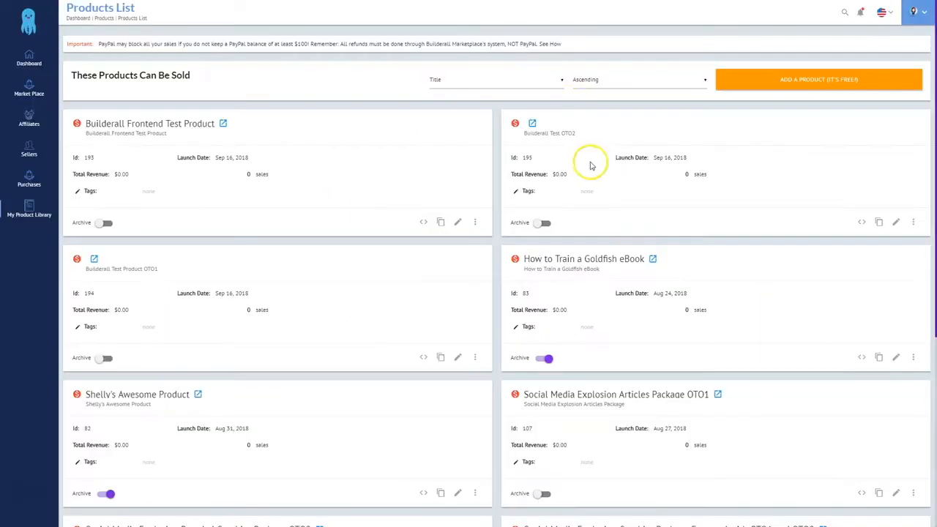
Select the three-line embed script from the Builderall Test OTO2 card's <> code view
click(861, 223)
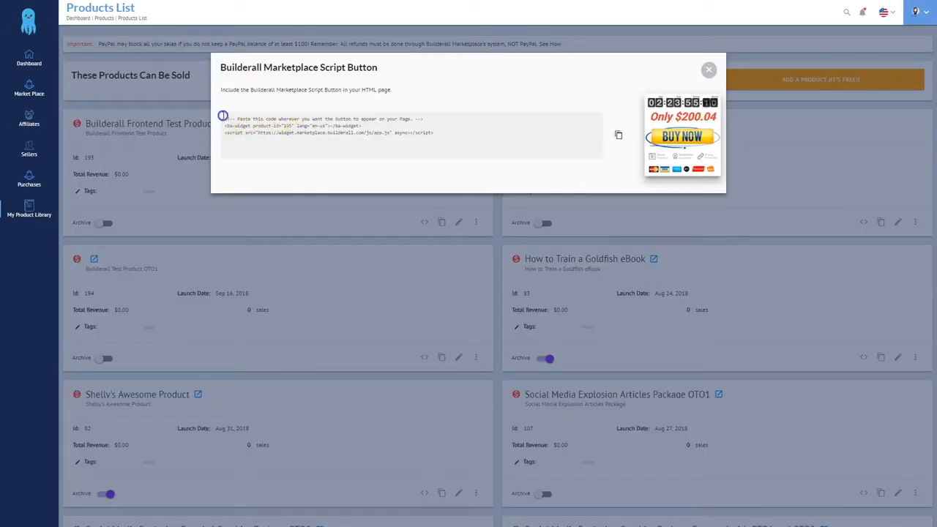
drag(223, 116, 457, 132)
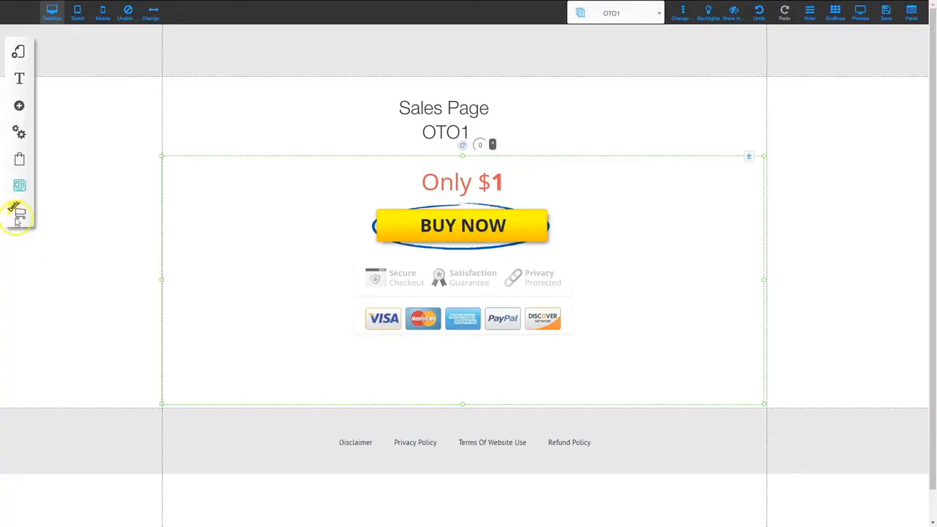
click(19, 52)
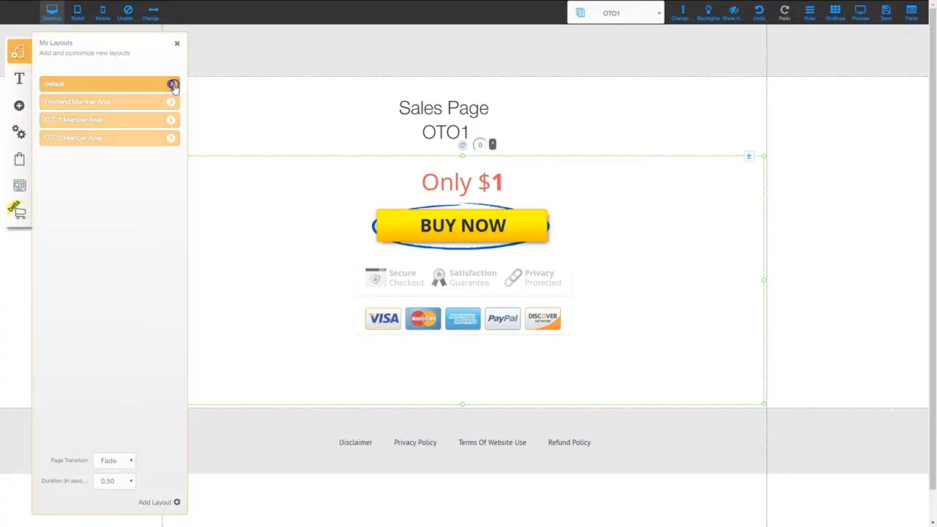
Open the OTO2 page of the default layout and delete its blue placeholder box
click(171, 84)
click(126, 218)
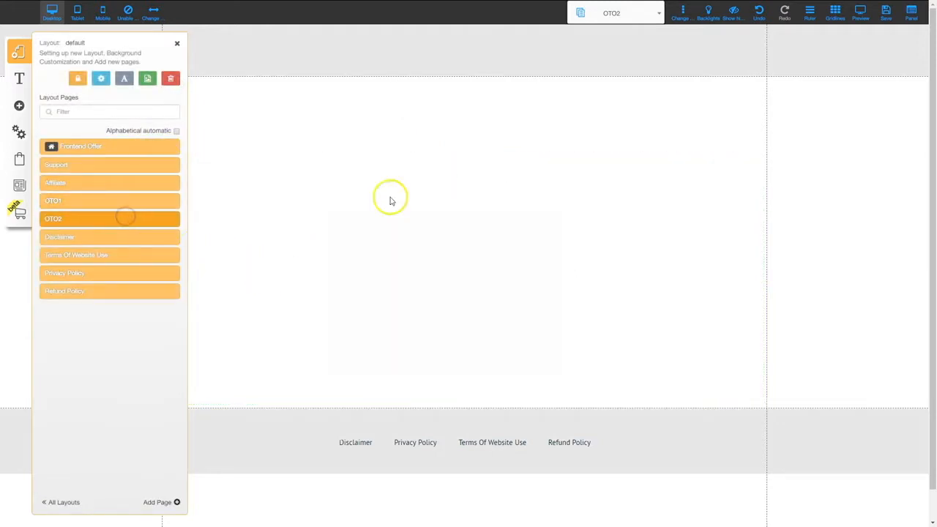
click(177, 45)
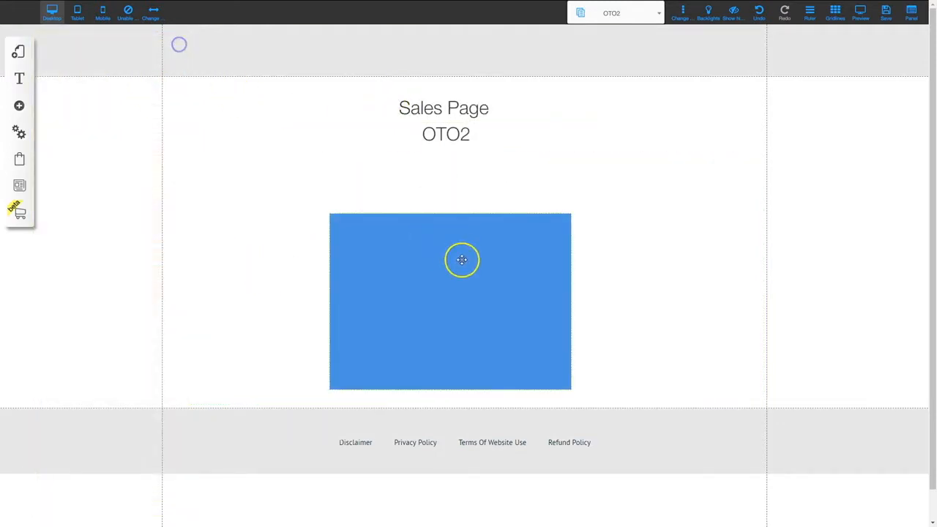
click(462, 259)
key(Delete)
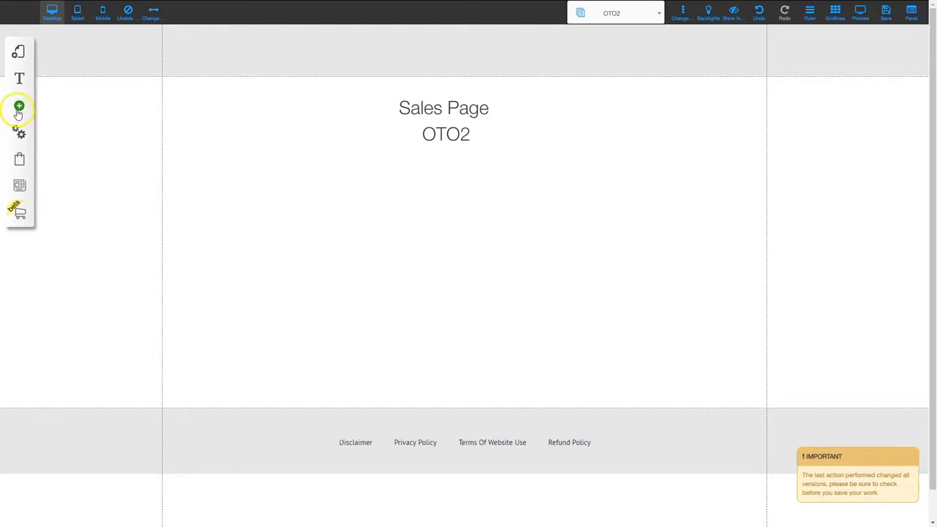
Add an HTML element from Apps to the OTO2 page
click(19, 105)
click(74, 360)
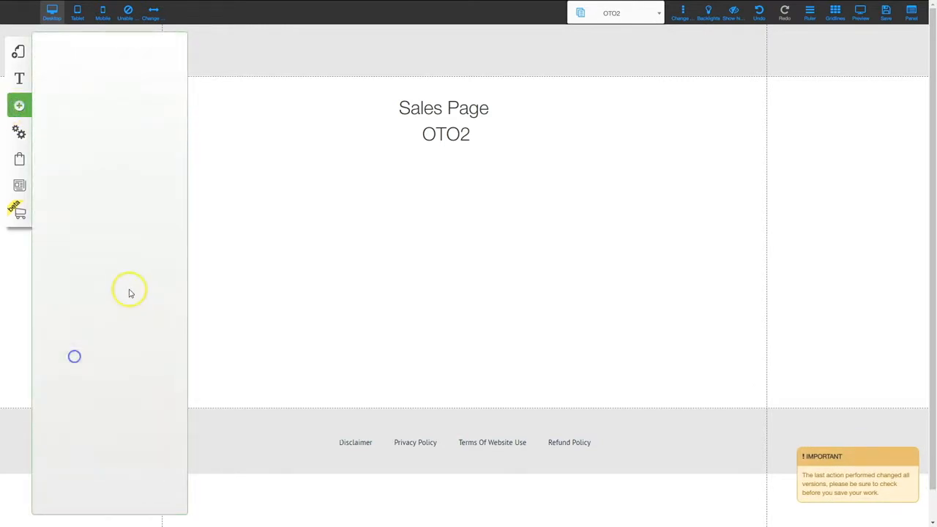
click(88, 150)
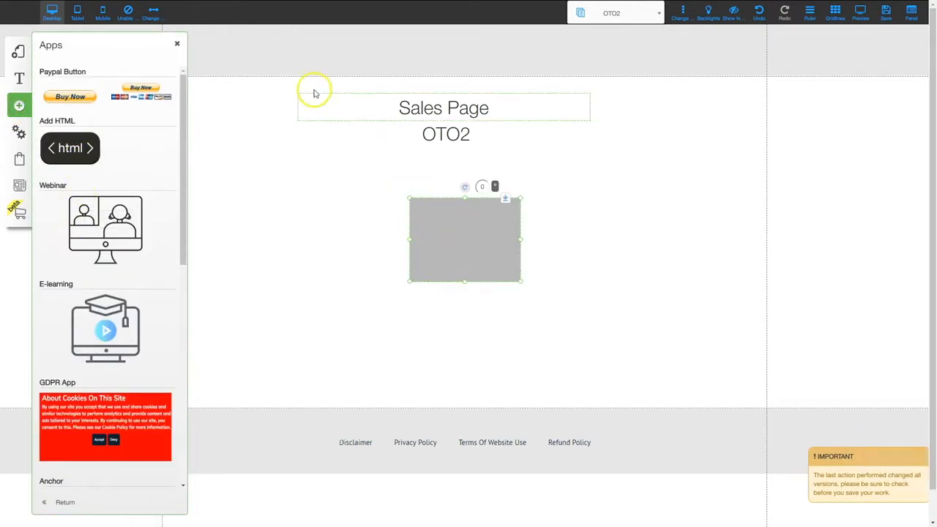
click(451, 239)
click(452, 237)
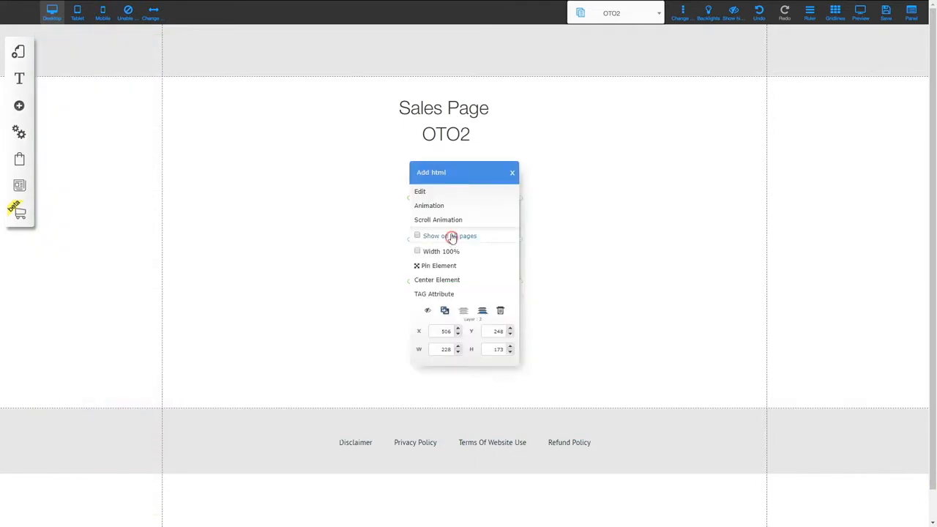
Replace the HTML element's placeholder code with the pasted OTO2 embed code and enlarge it
click(429, 192)
click(357, 263)
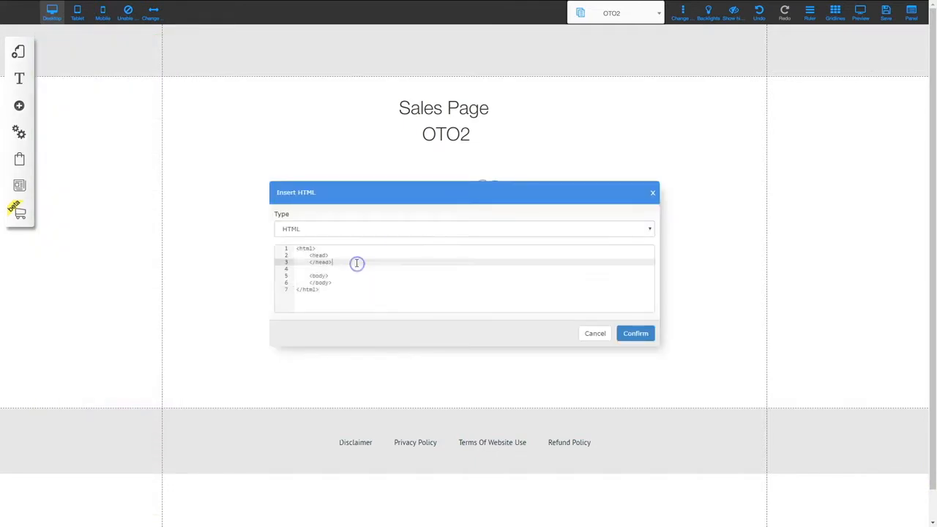
key(ctrl+a)
key(BackSpace)
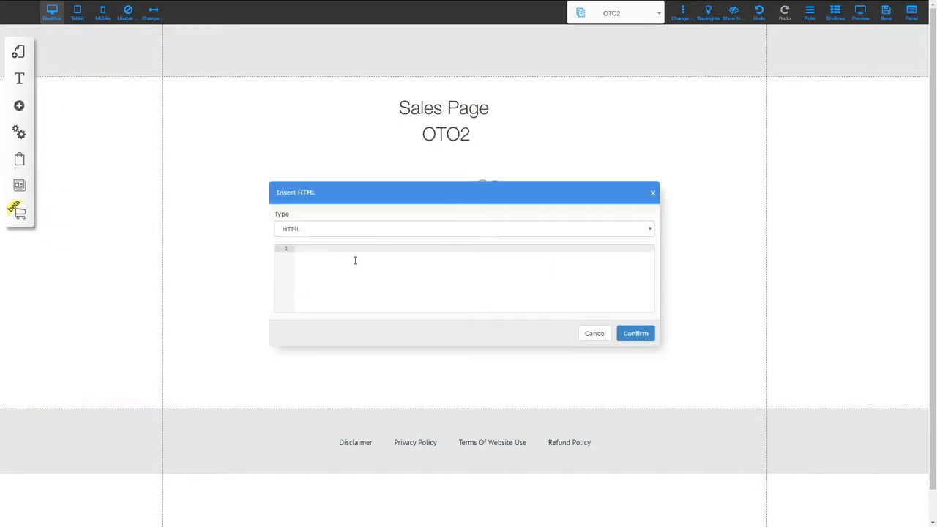
key(ctrl+v)
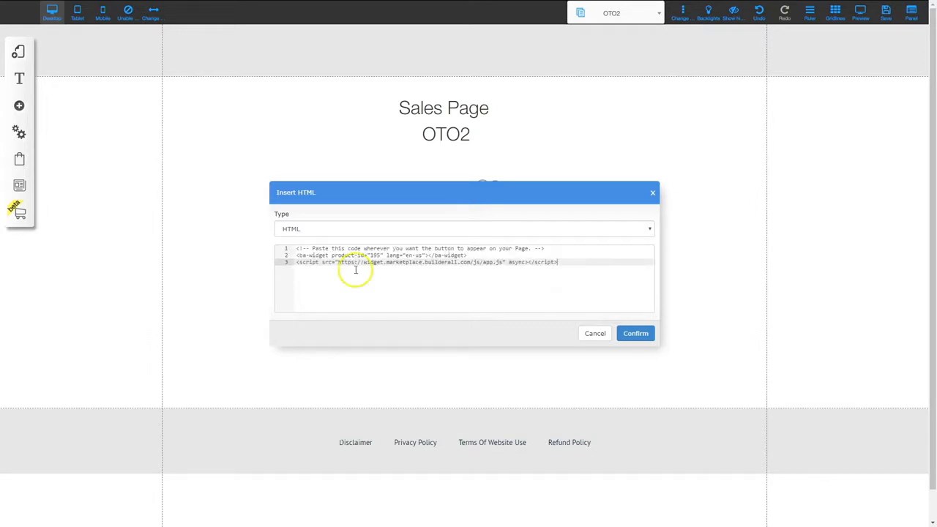
click(633, 333)
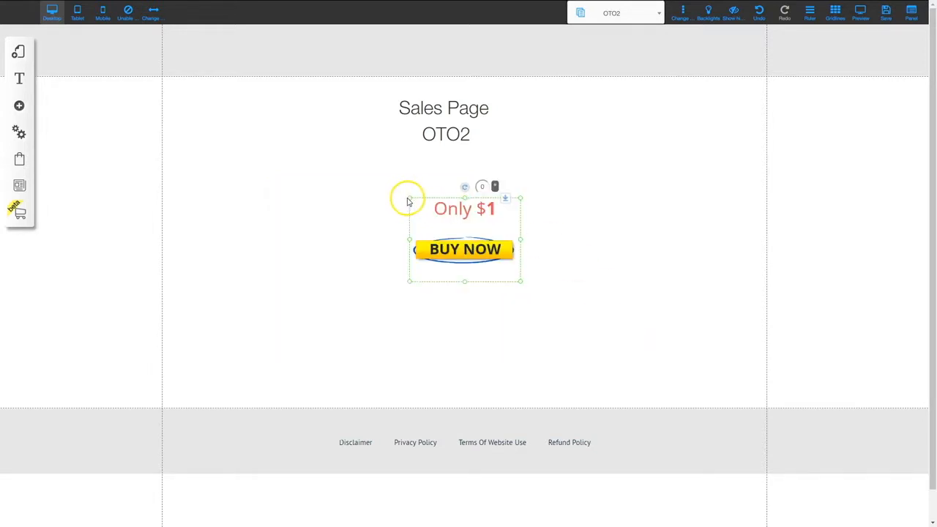
drag(410, 202, 164, 158)
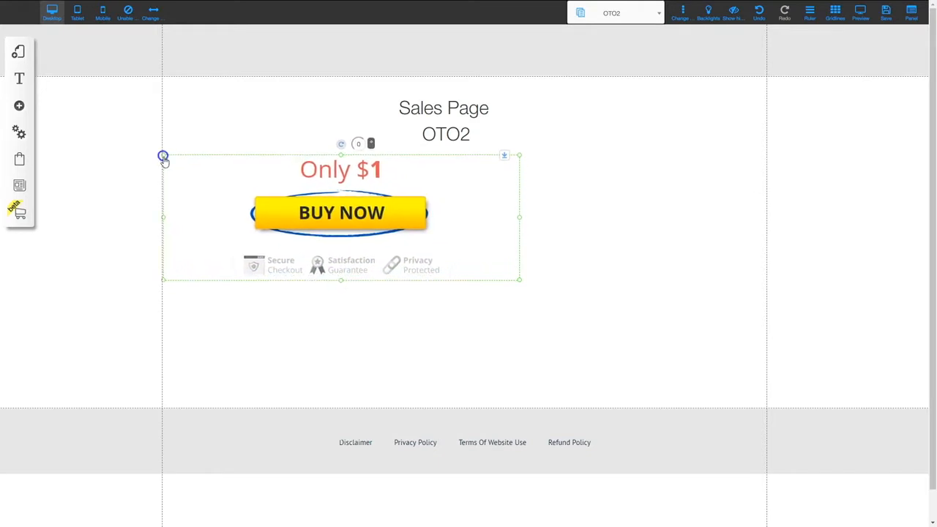
Stretch the OTO2 buy widget to show its payment badges, then save the OTO2 page
drag(520, 284, 768, 408)
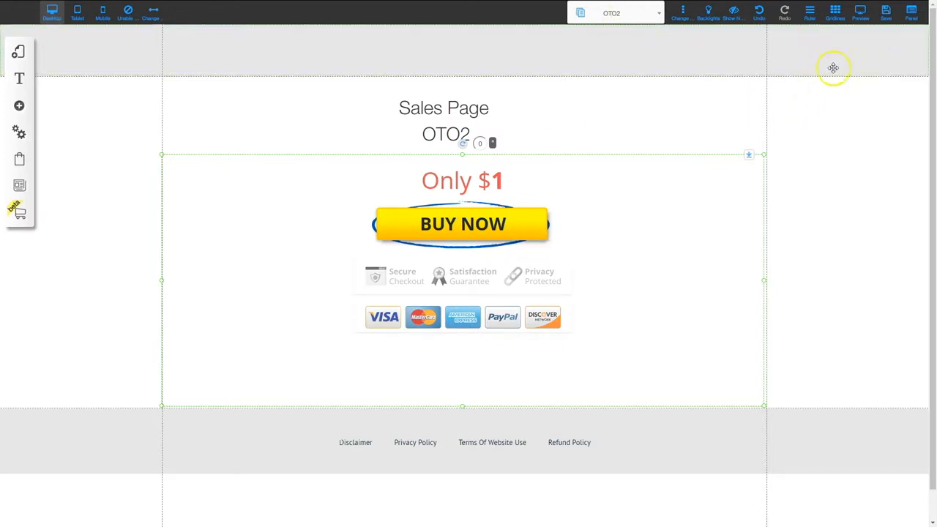
click(885, 15)
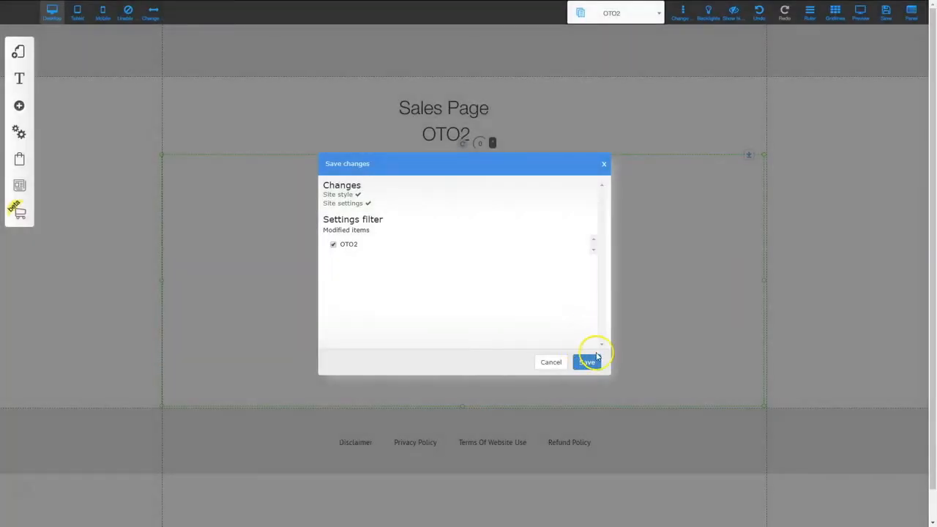
click(590, 361)
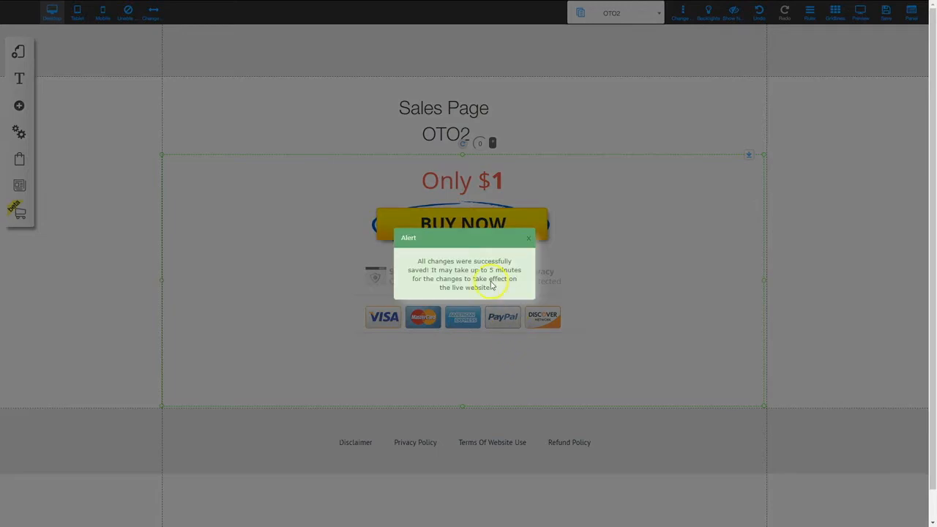
click(528, 240)
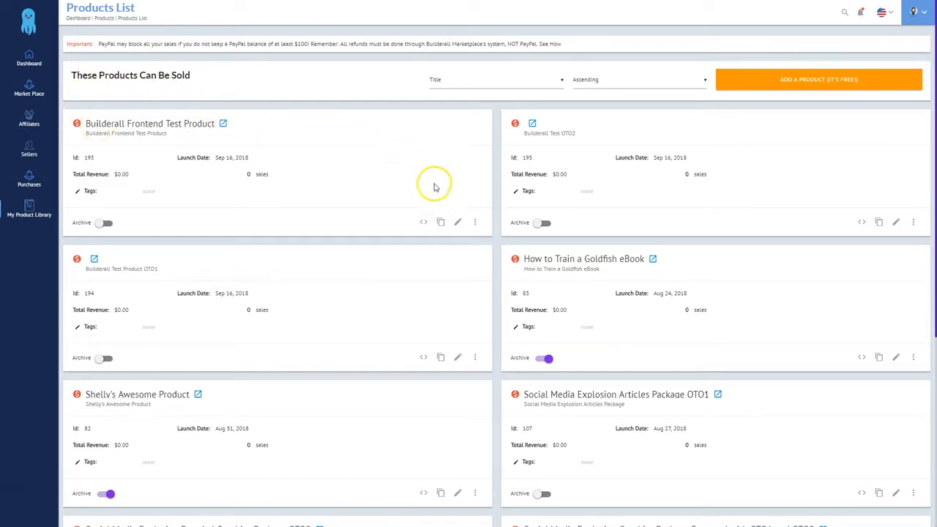
Edit Builderall Frontend Test Product, switch on Funnel Settings under Delivery Method, and save to configure the funnel
click(456, 222)
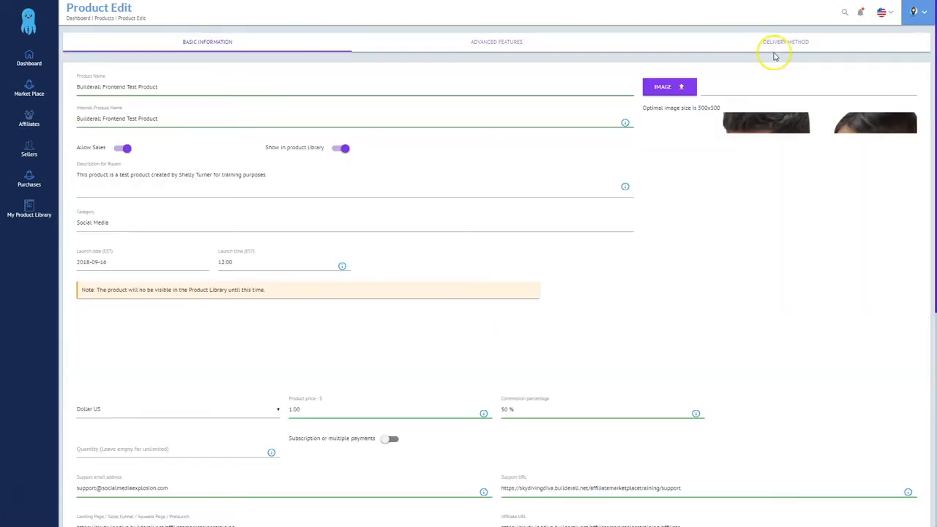
click(791, 44)
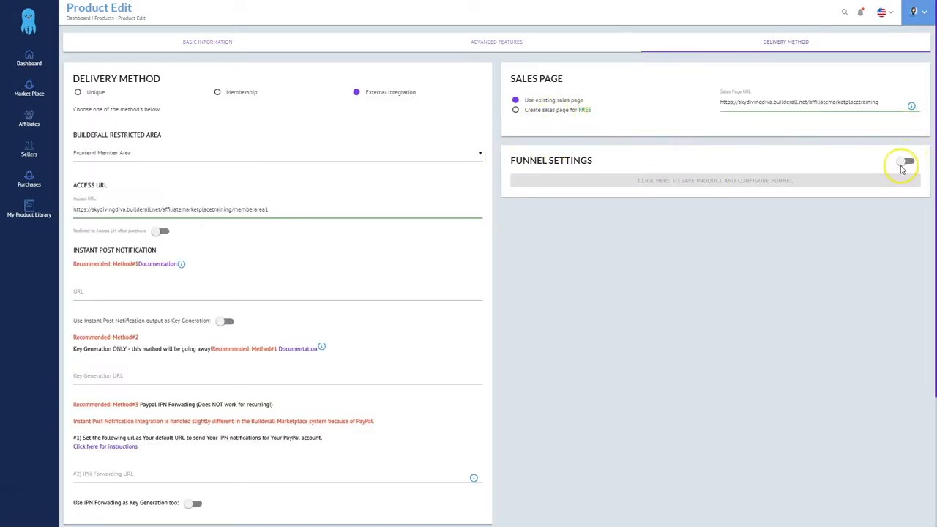
click(905, 162)
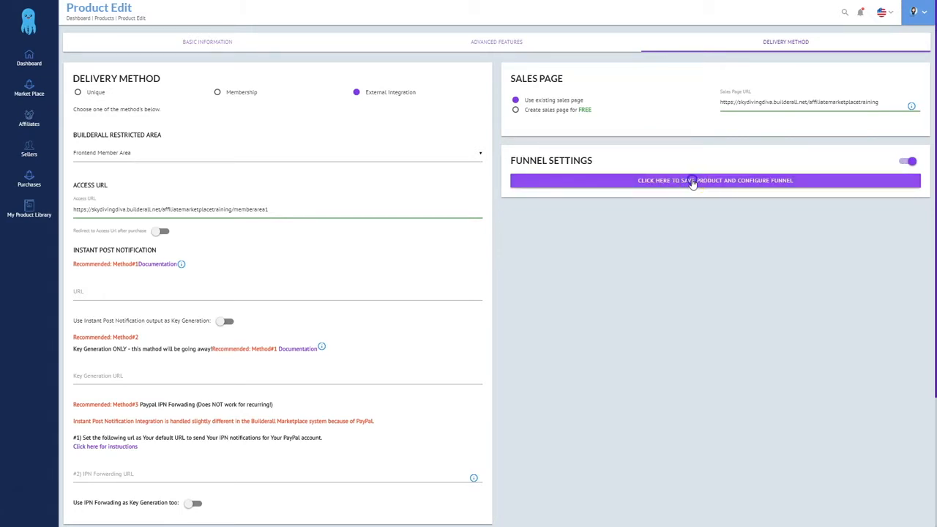
click(693, 182)
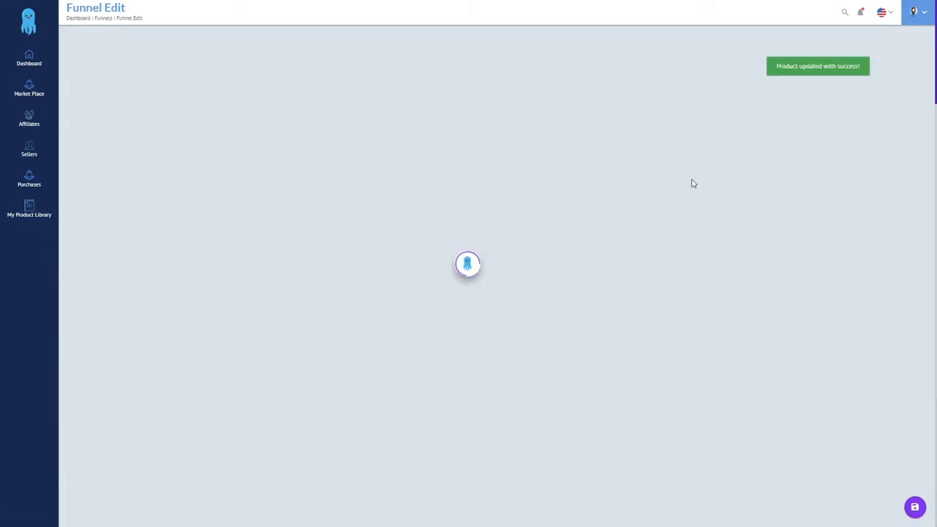
Move the frontend product and Thank you page nodes lower on the funnel canvas
click(115, 45)
drag(125, 88, 146, 161)
drag(262, 52, 299, 140)
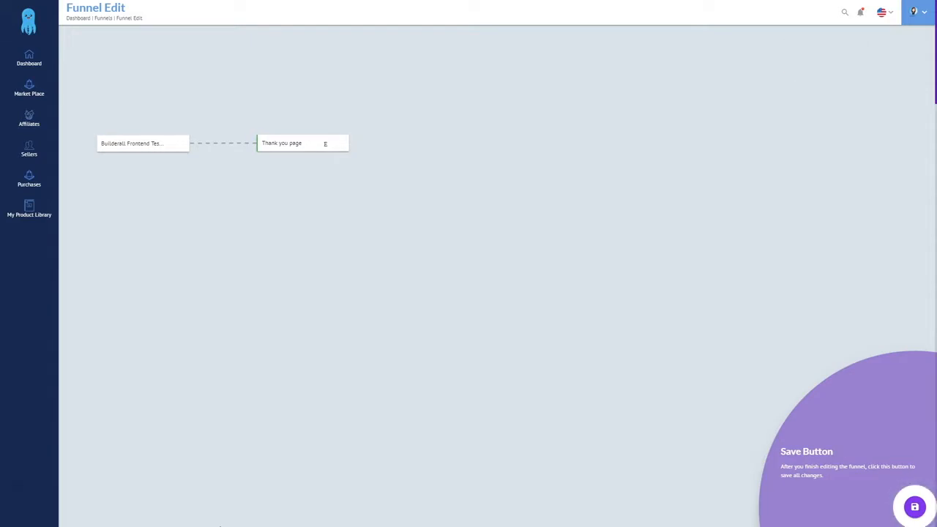
click(325, 146)
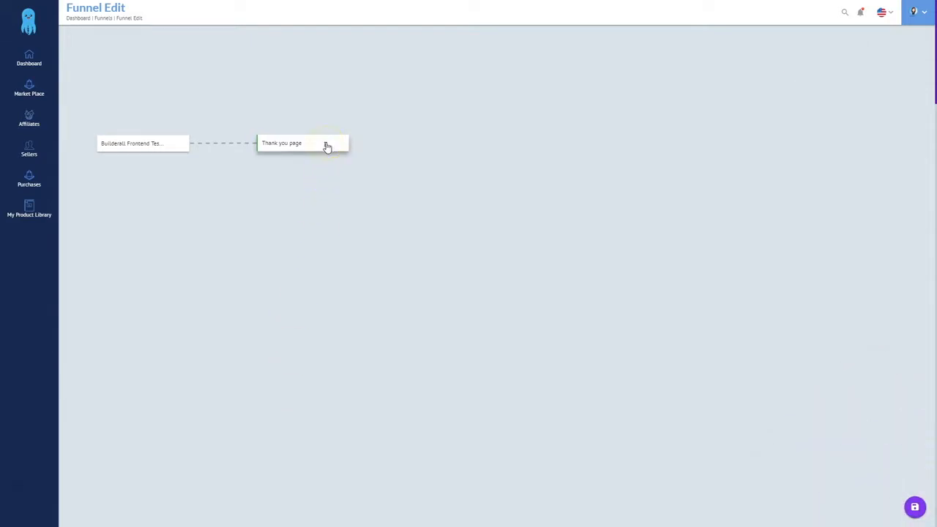
Set the Thank you stage to sell Builderall Test Product OTO1 and save it
click(328, 146)
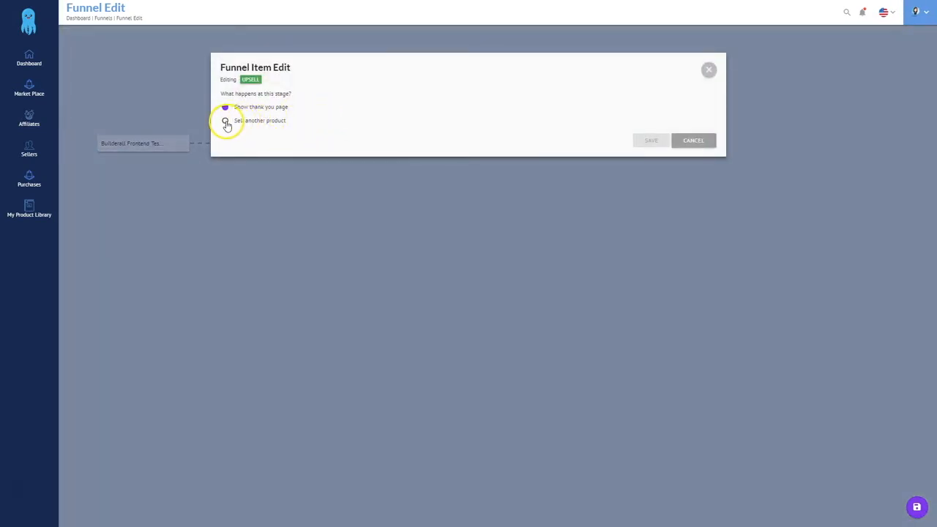
click(226, 122)
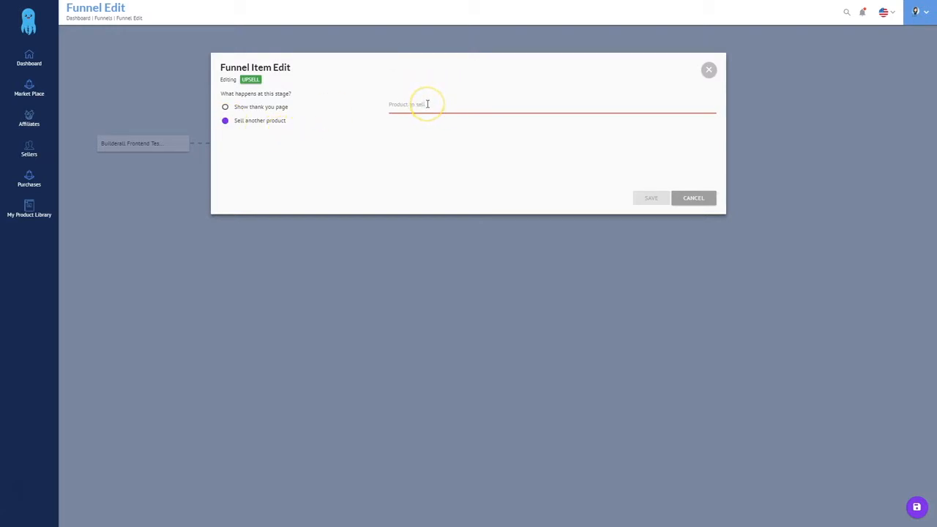
click(426, 104)
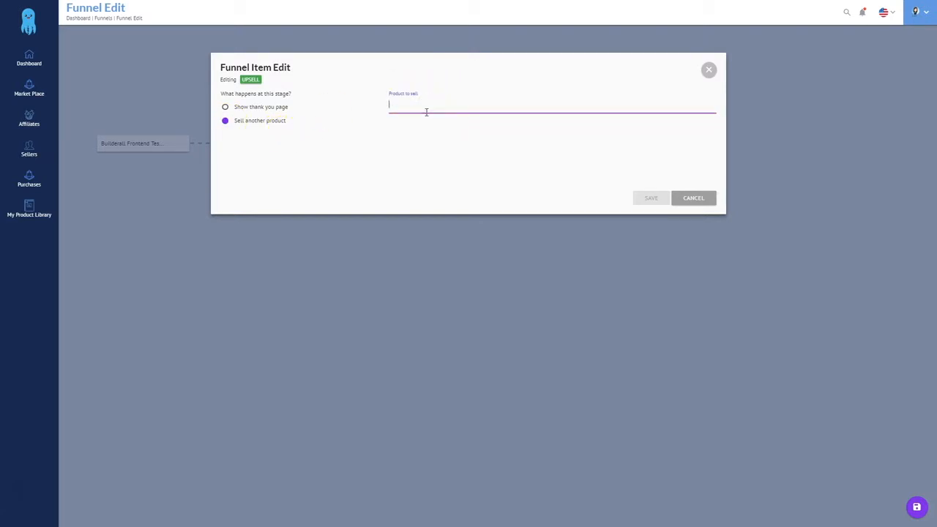
text(bu)
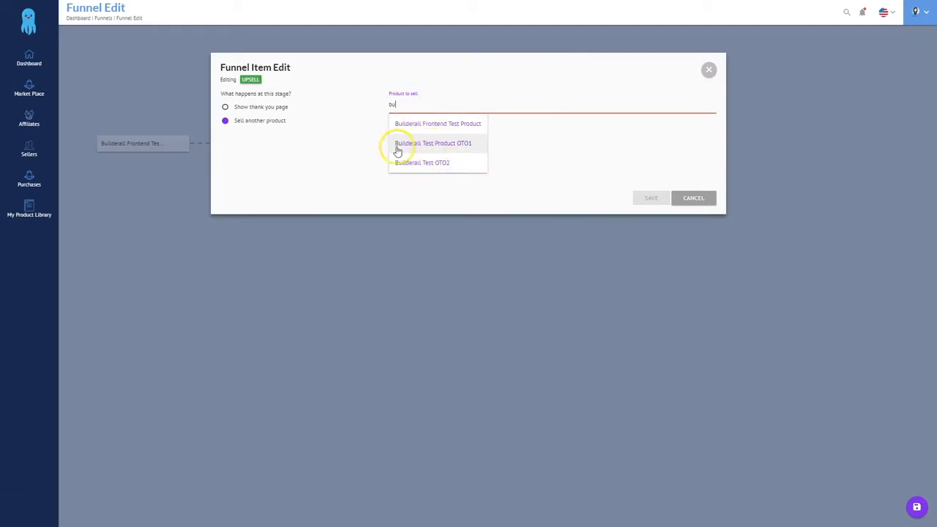
click(438, 146)
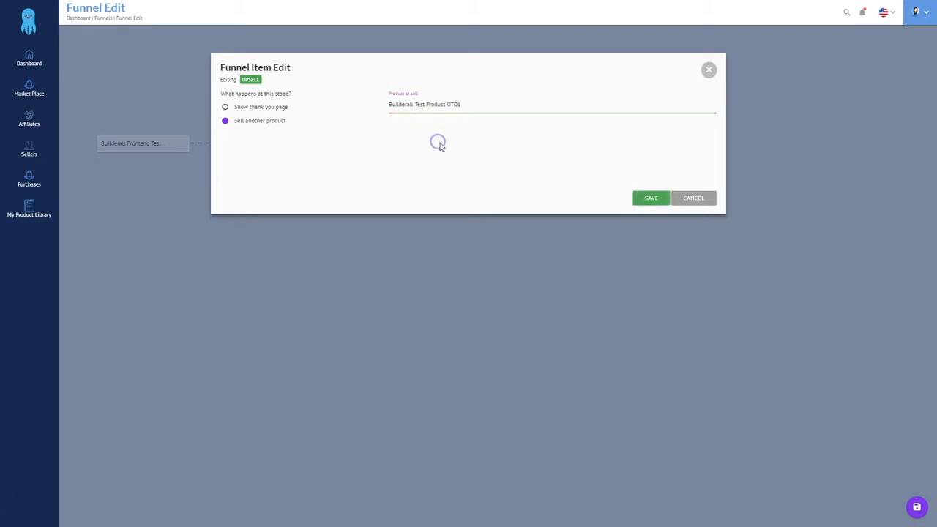
click(654, 199)
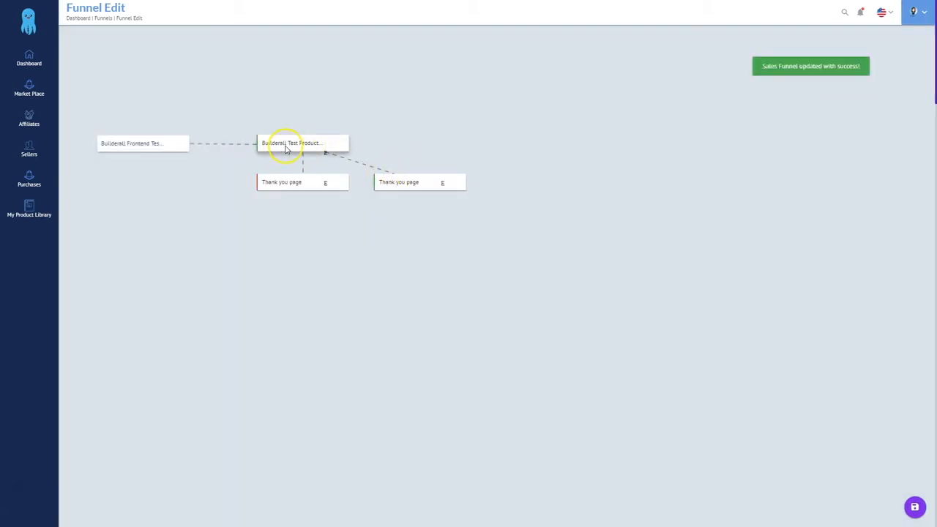
Spread out the OTO1 node and its two thank-you page nodes
drag(295, 143, 271, 143)
drag(410, 191, 418, 92)
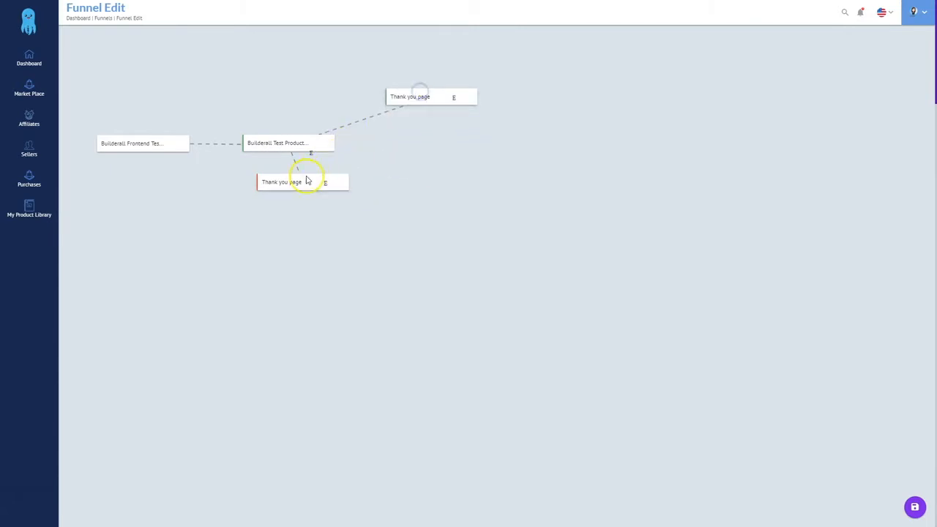
drag(307, 180, 446, 170)
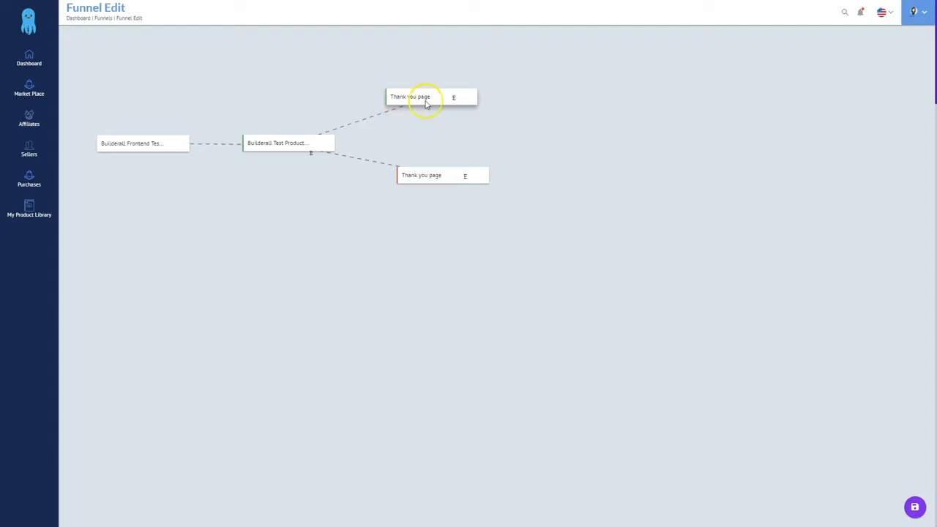
Set the upper thank-you stage after OTO1 to sell Builderall Test OTO2 and save it
click(455, 99)
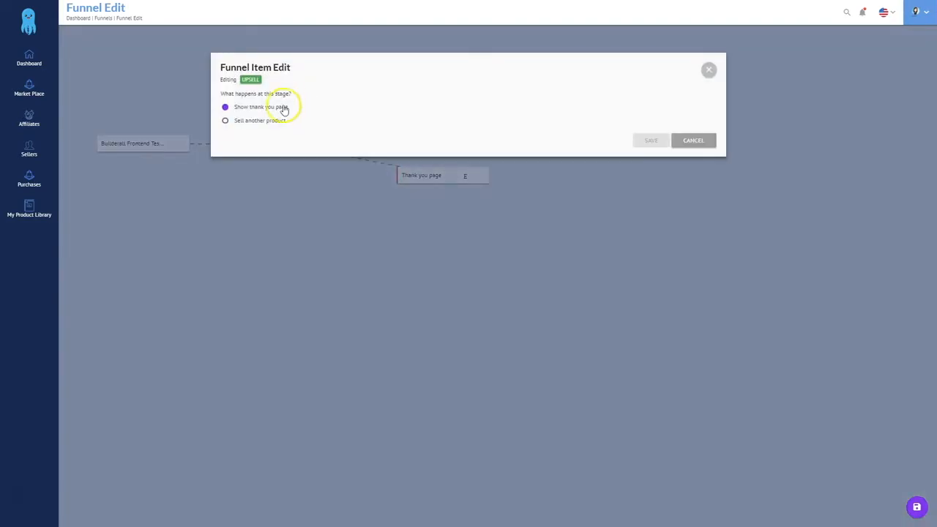
click(243, 122)
click(420, 103)
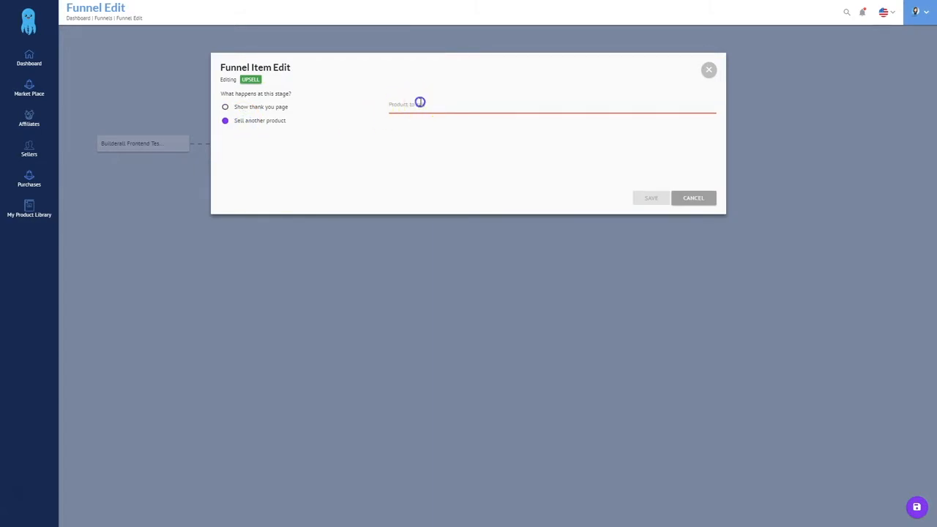
text(bu)
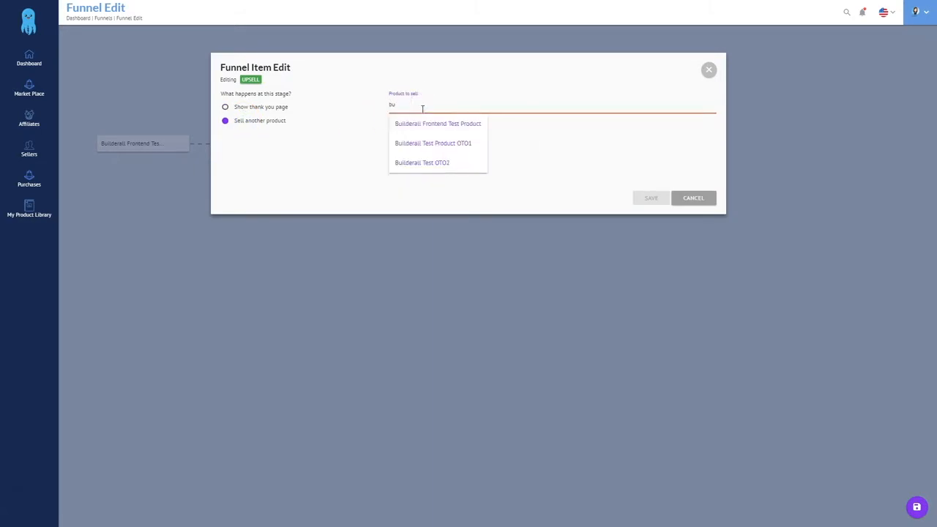
click(422, 163)
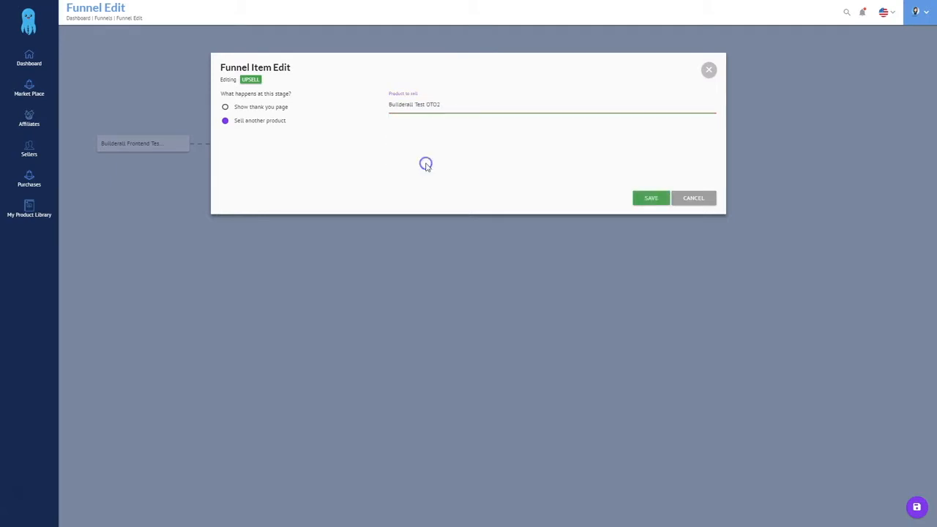
click(643, 199)
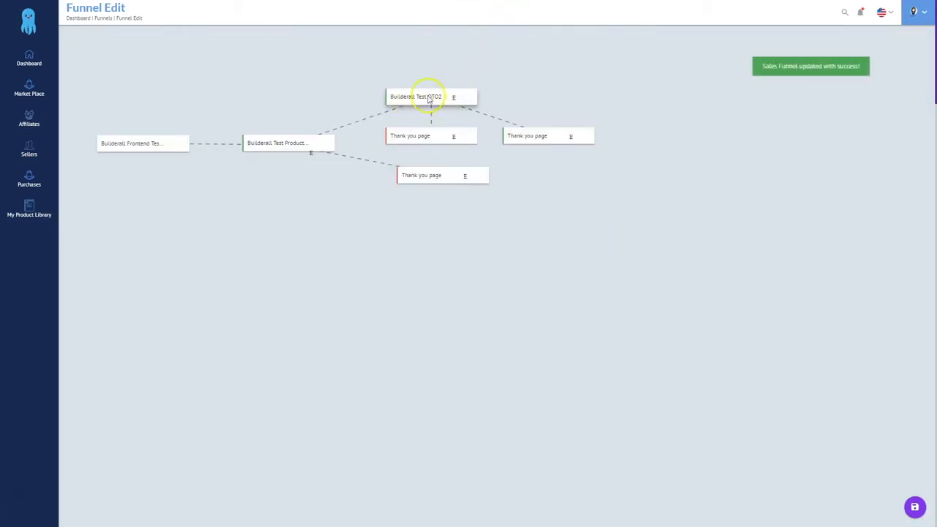
Reposition the OTO2 node and move its two thank-you nodes up and right
drag(432, 104, 412, 100)
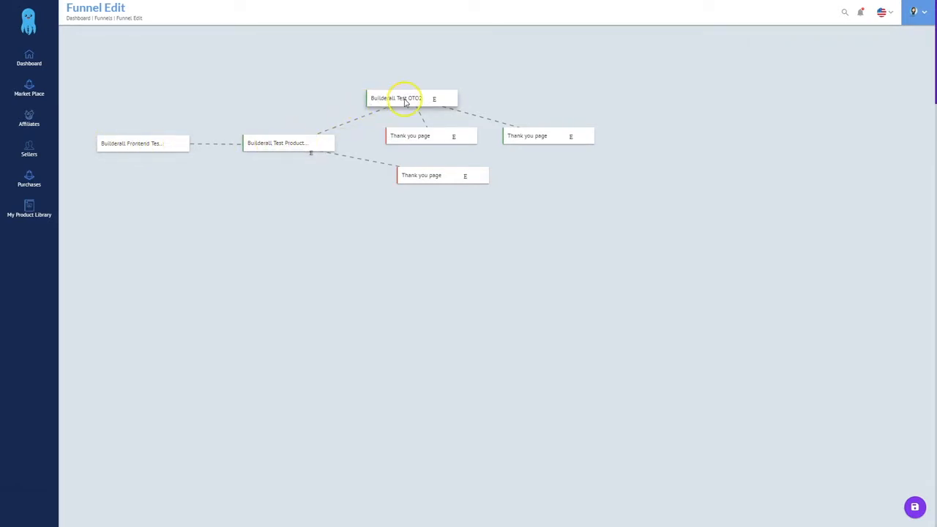
drag(415, 99, 438, 94)
drag(526, 135, 555, 58)
drag(428, 139, 580, 118)
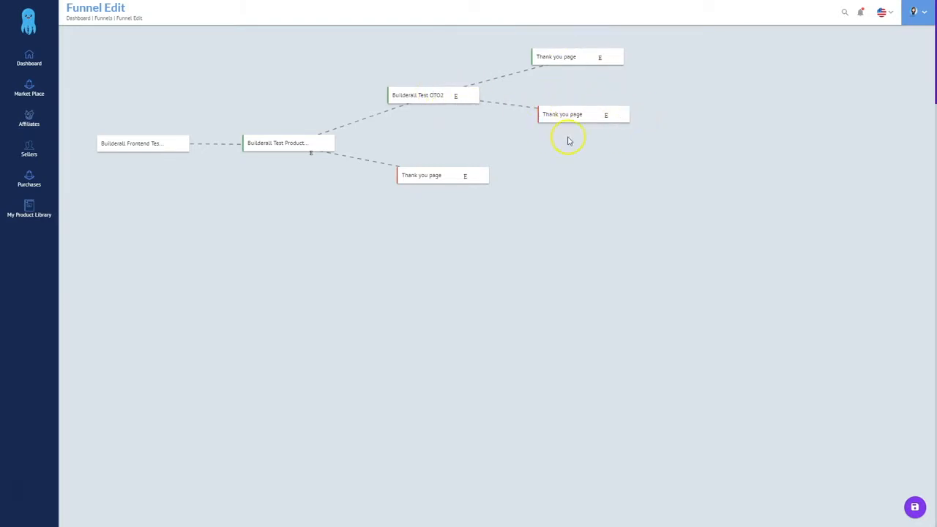
Set the lower thank-you stage to sell Builderall Test OTO2 as downsell, then move its thank-you nodes right
click(465, 179)
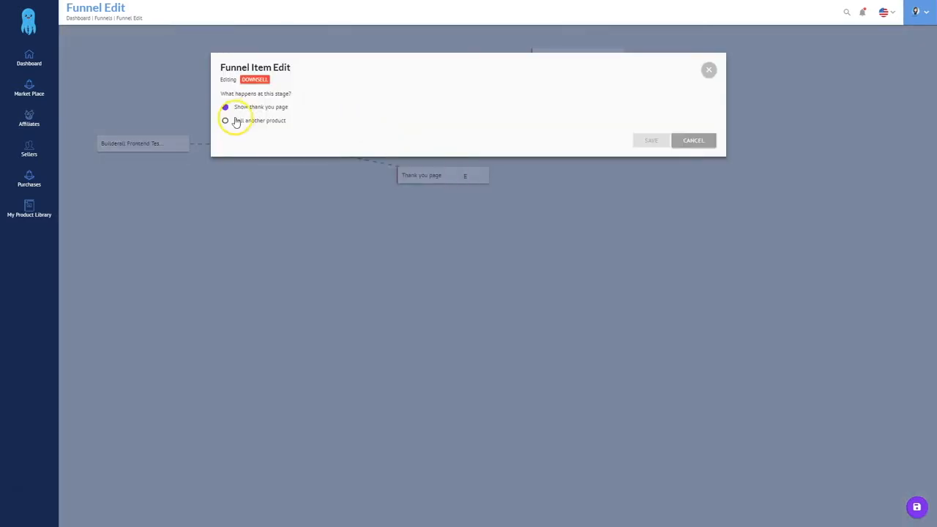
click(236, 123)
click(400, 100)
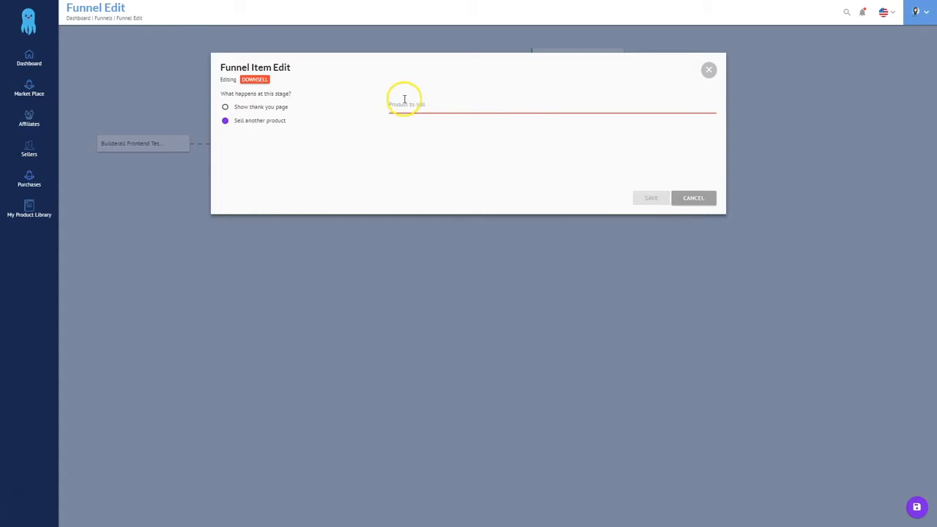
text(bu)
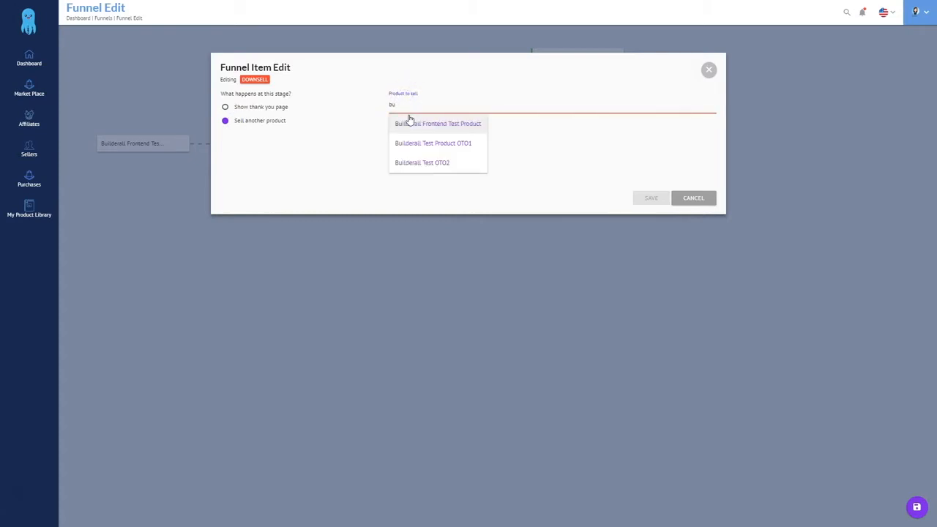
click(422, 162)
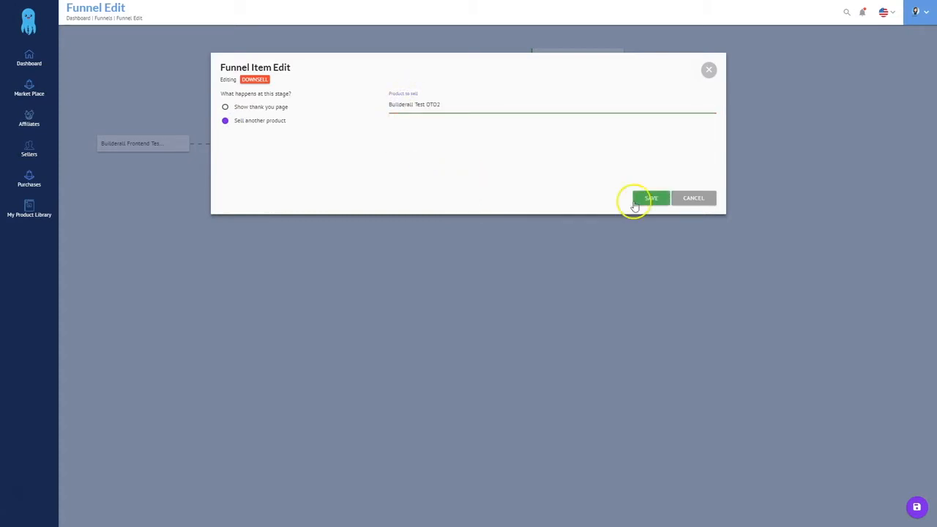
click(642, 201)
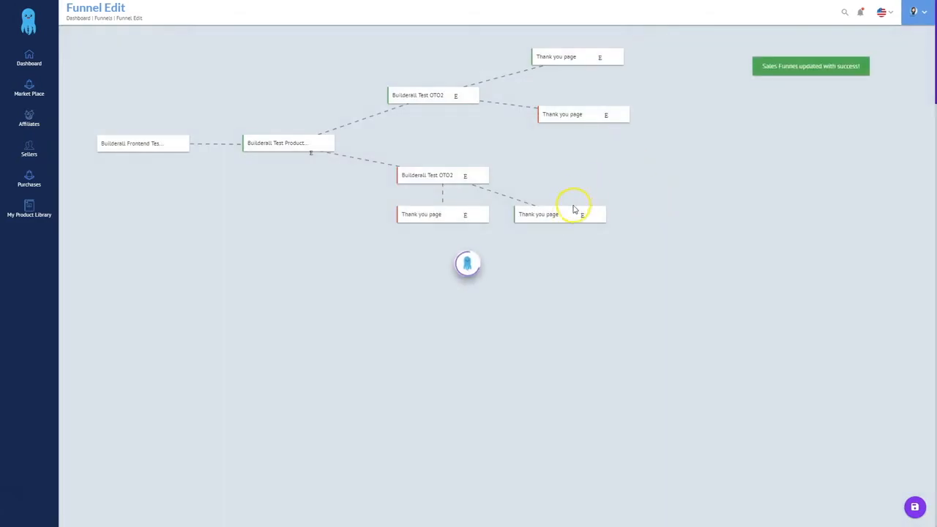
drag(552, 213, 579, 149)
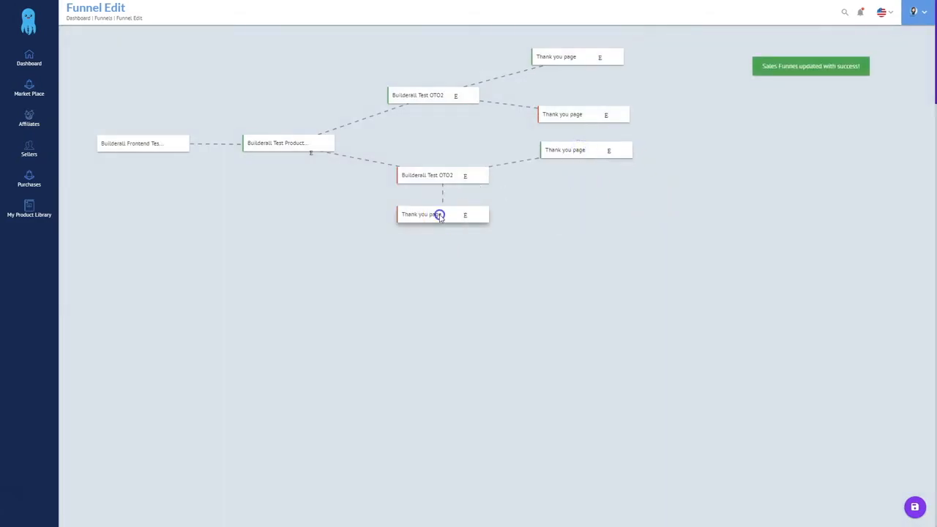
drag(440, 216, 585, 198)
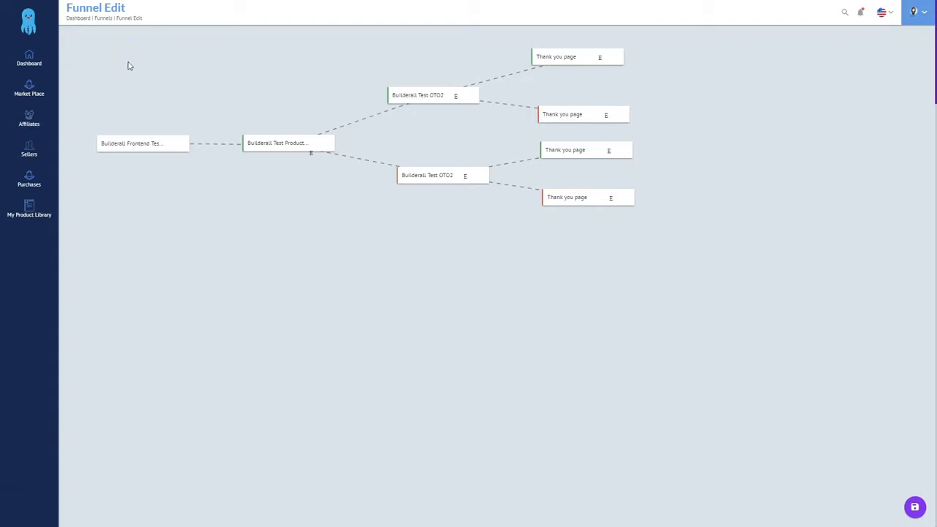
Save the whole funnel and open Market Place > Market Place List
click(633, 392)
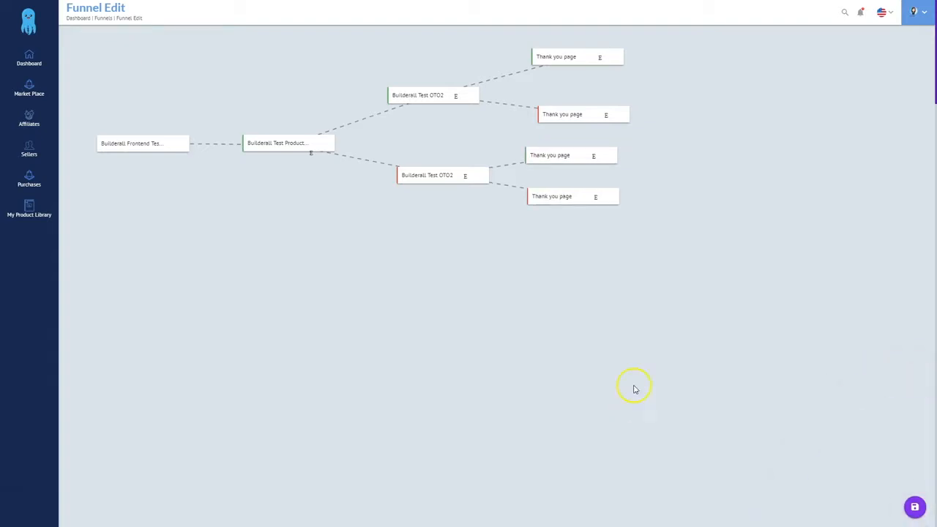
click(915, 509)
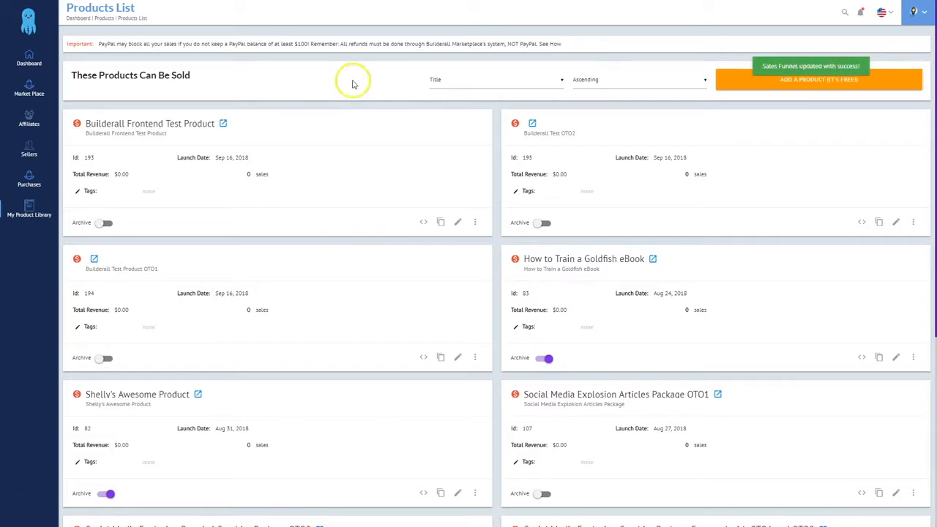
click(29, 91)
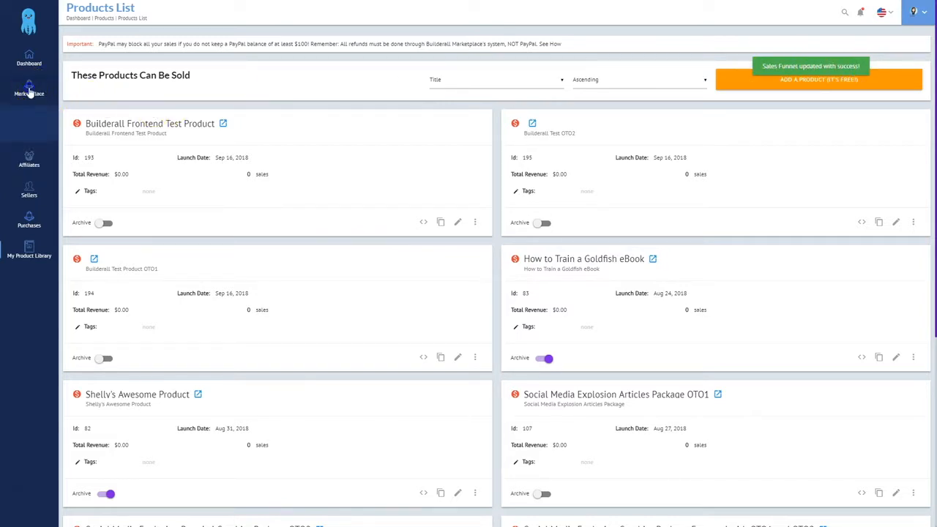
click(28, 115)
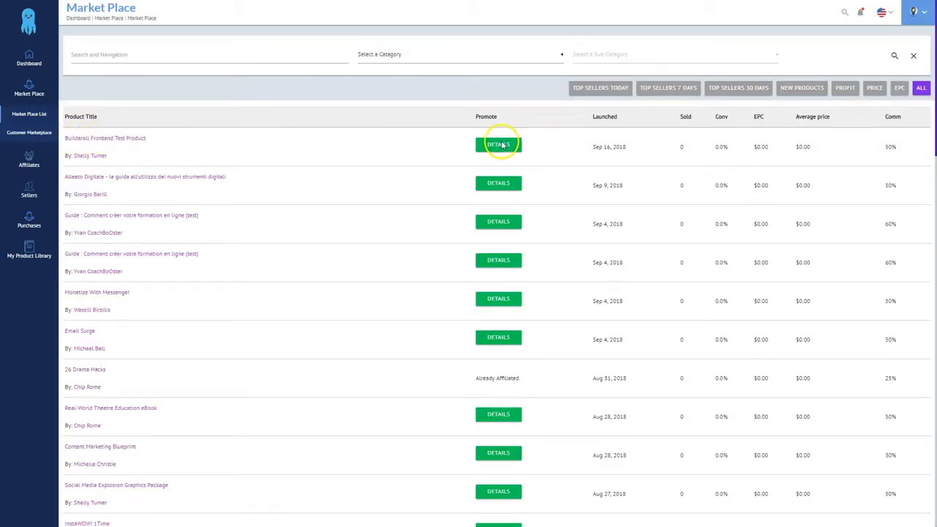
click(502, 143)
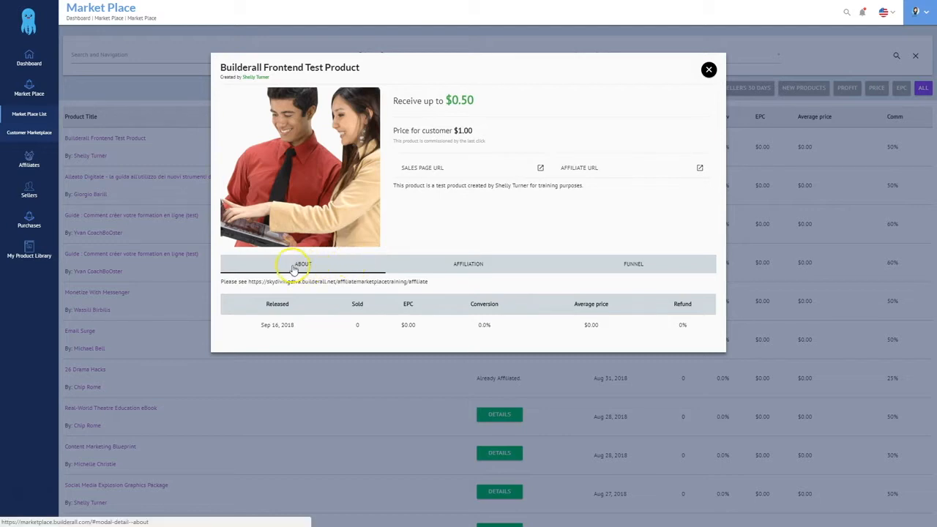
click(626, 266)
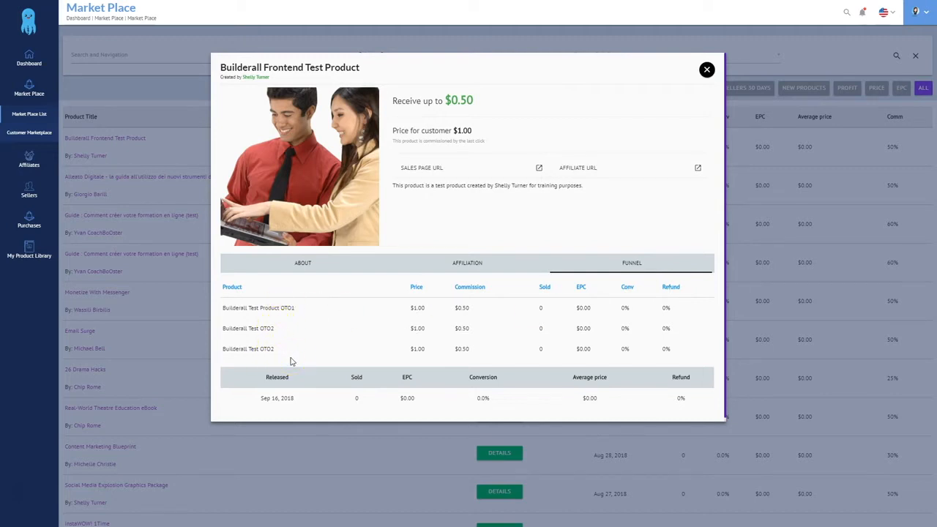
click(441, 492)
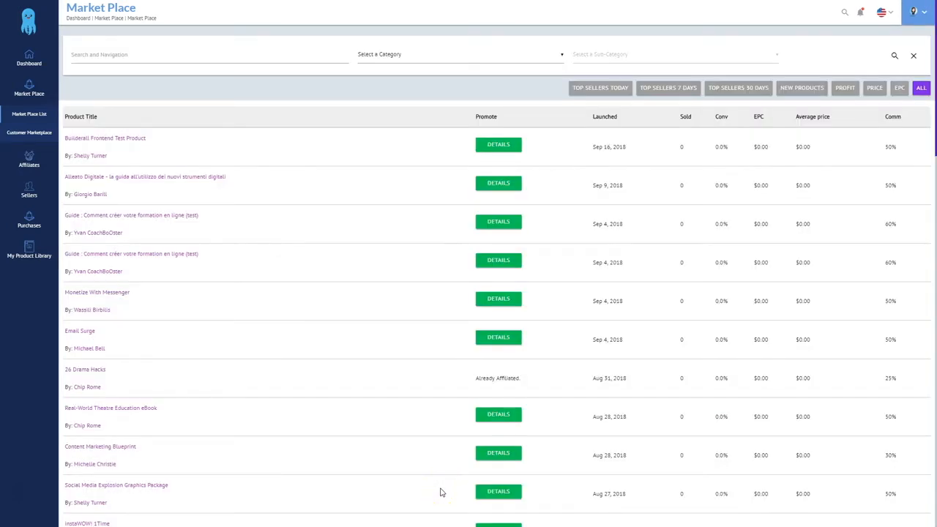
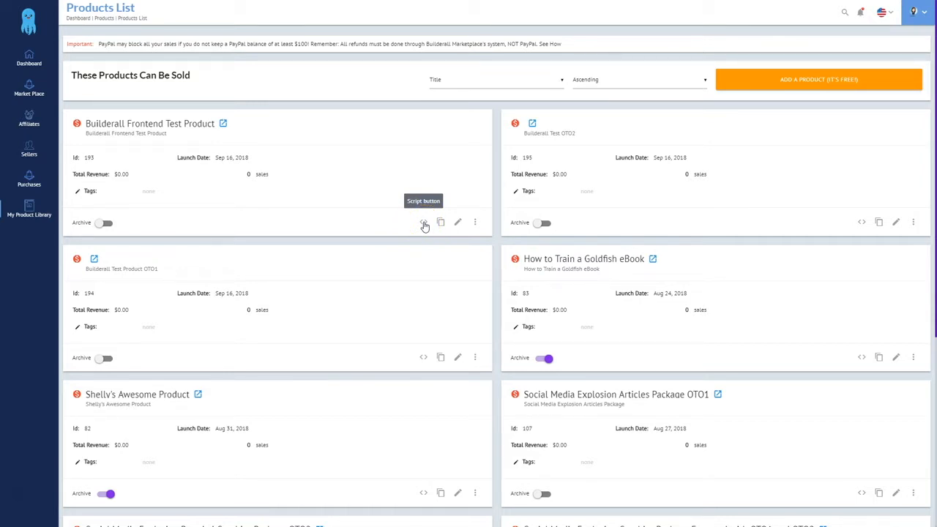
Copy the three-line script button embed code for Builderall Frontend Test Product
click(424, 223)
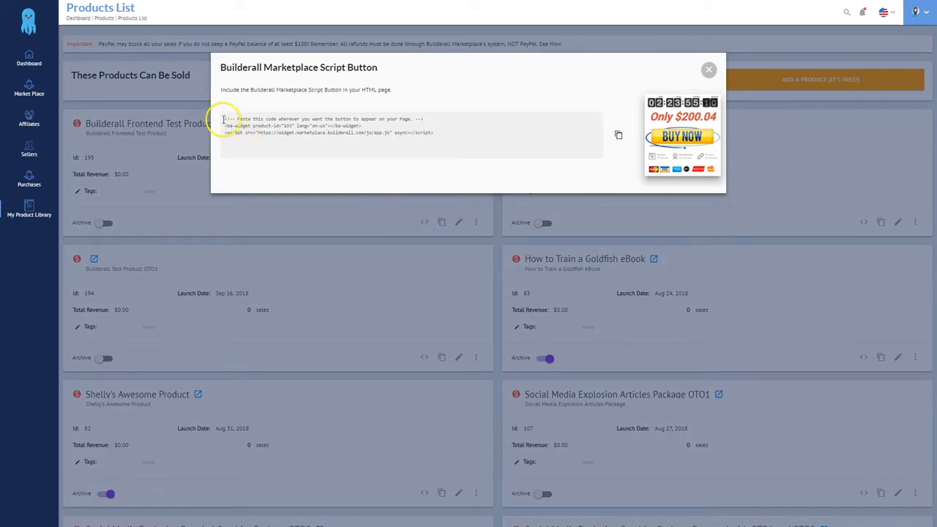
drag(224, 120, 479, 138)
key(ctrl+c)
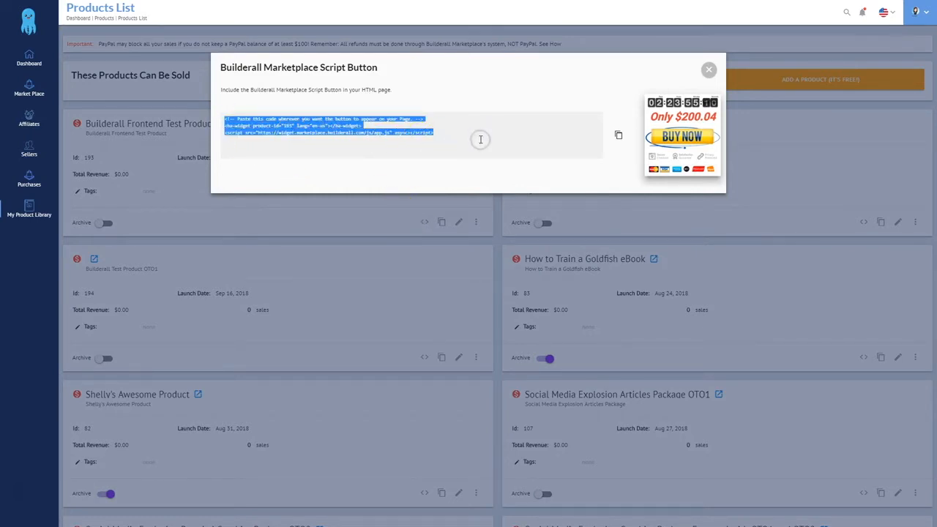
click(467, 156)
click(471, 167)
Add an HTML code block from Apps to the Frontend Offer sales page
click(303, 435)
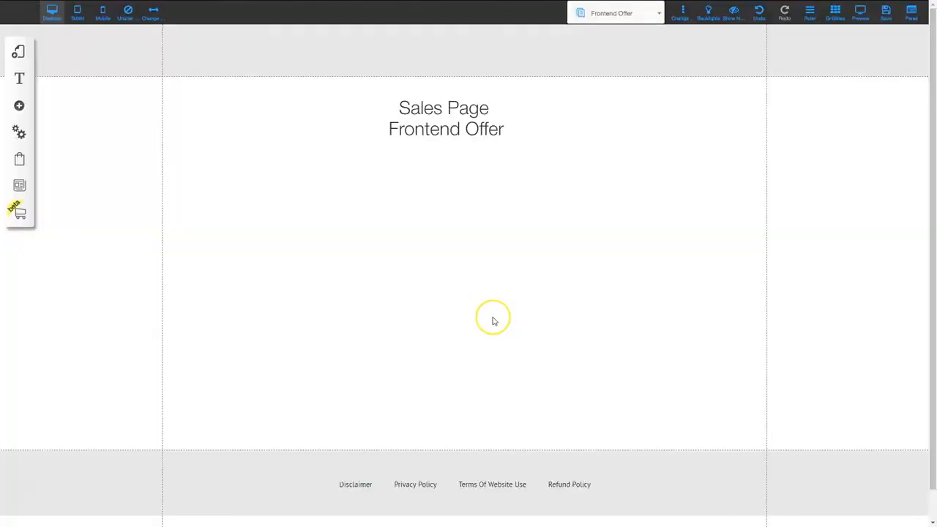
click(19, 106)
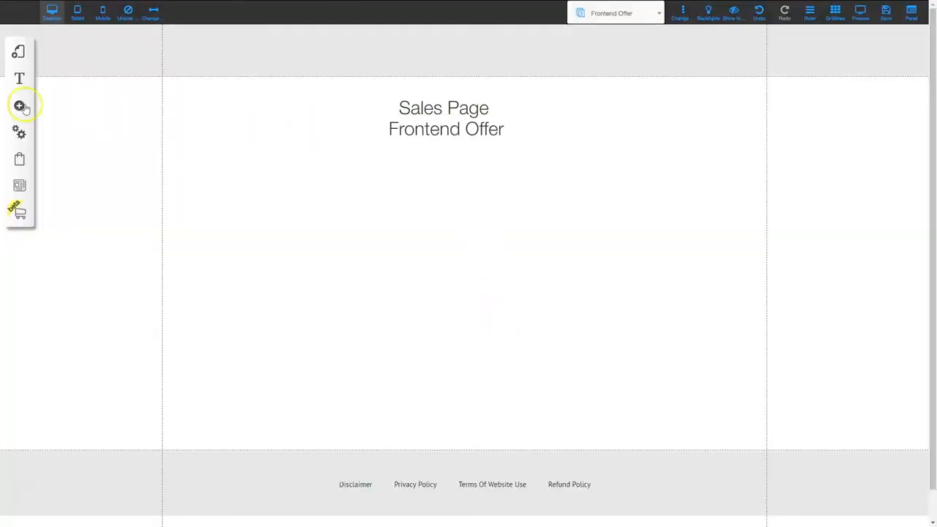
click(71, 317)
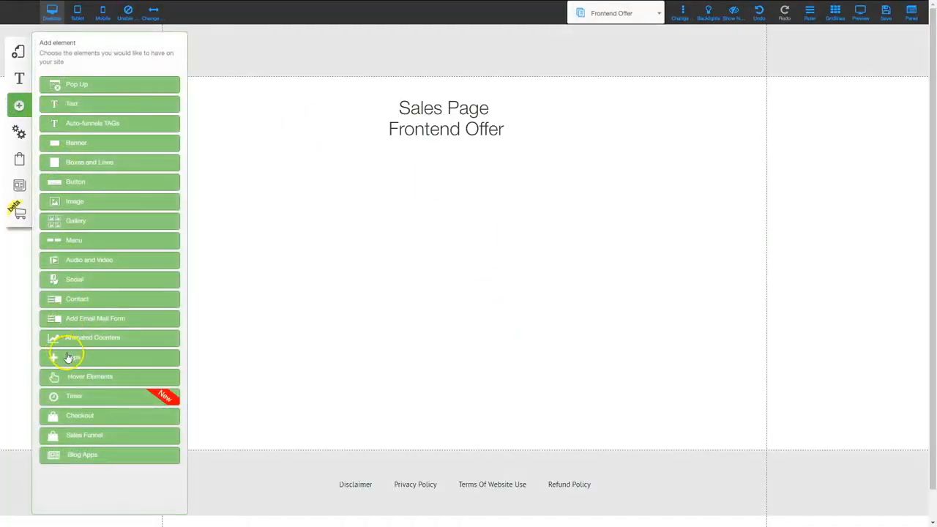
click(68, 356)
click(42, 154)
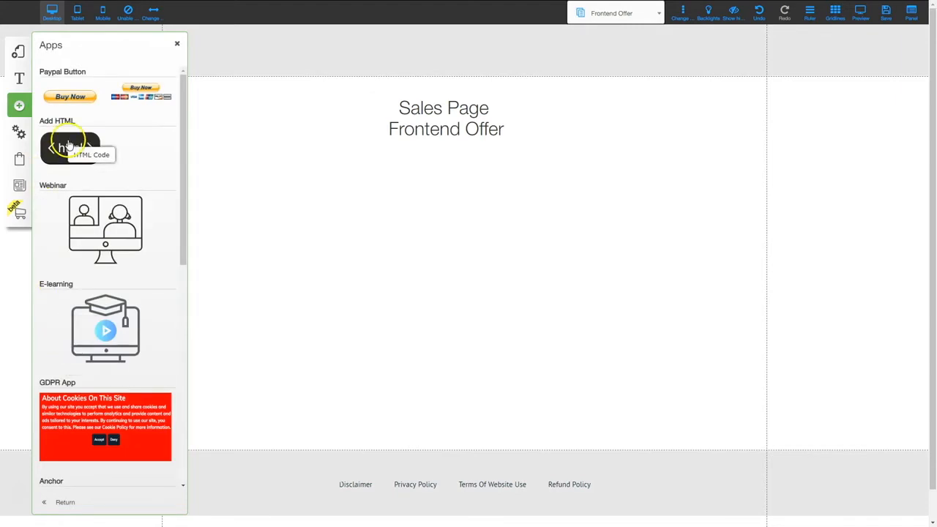
click(446, 241)
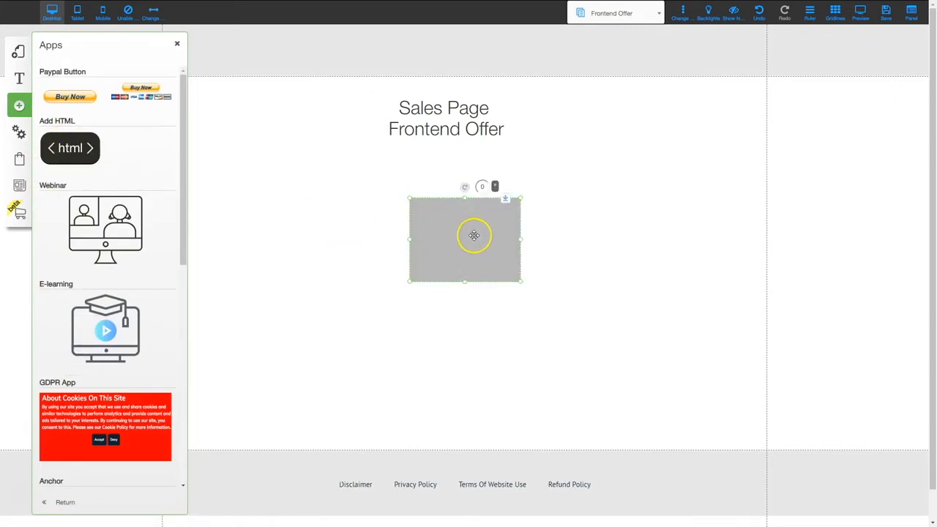
Replace the HTML block's placeholder code with the pasted Marketplace script to show the Only $1 Buy Now widget
right_click(466, 237)
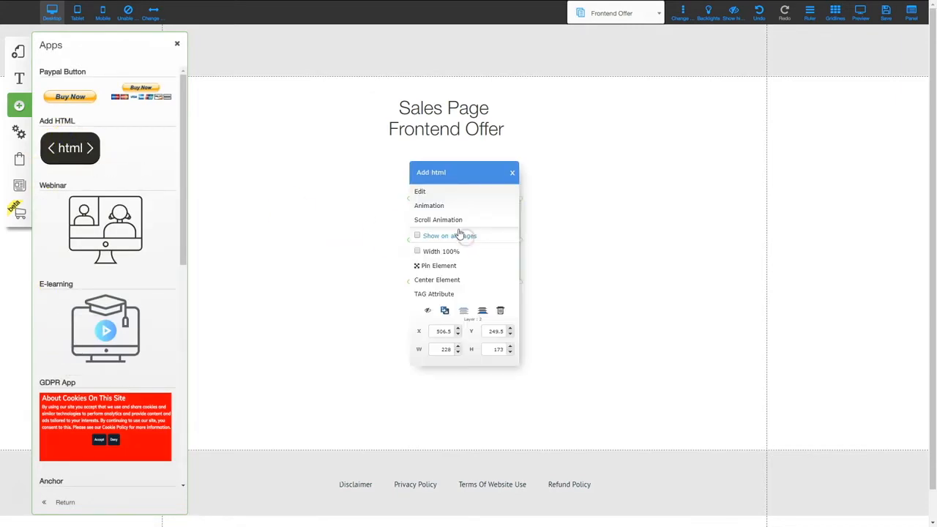
click(432, 189)
click(348, 263)
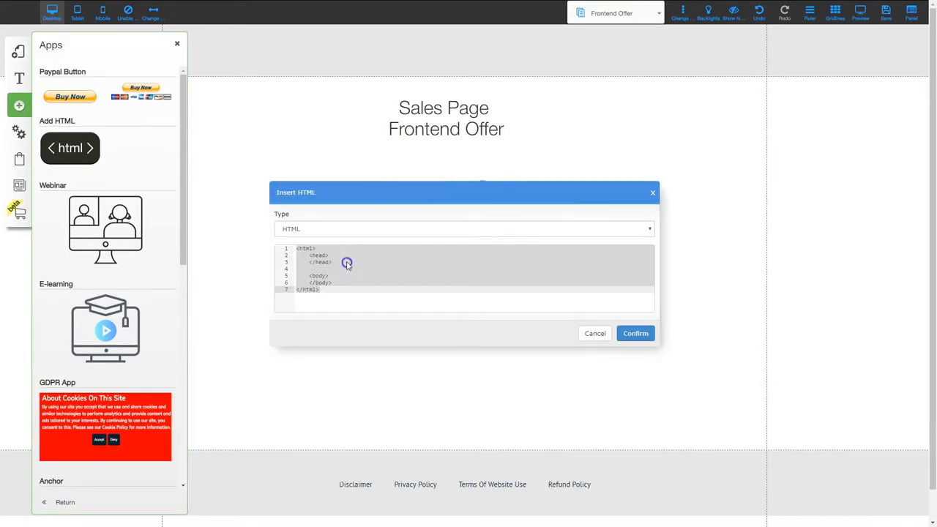
key(ctrl+a)
key(BackSpace)
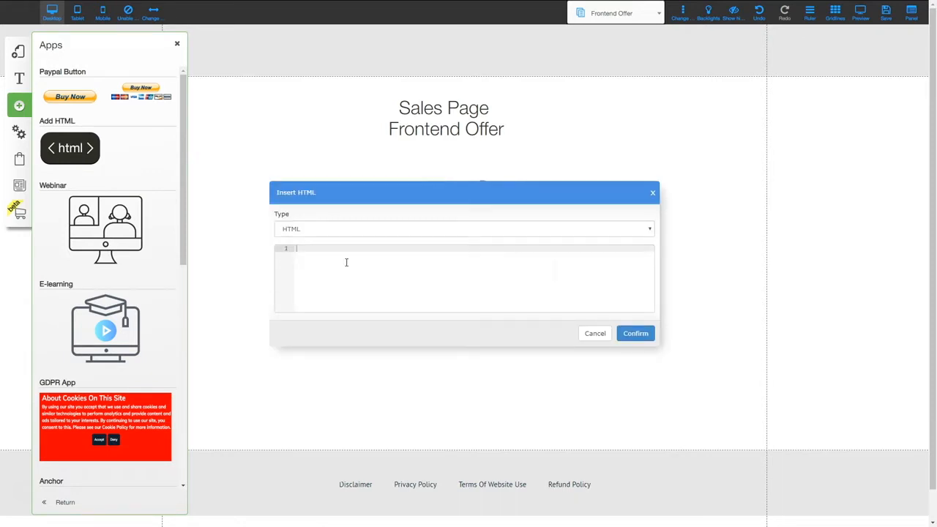
click(347, 263)
key(ctrl+v)
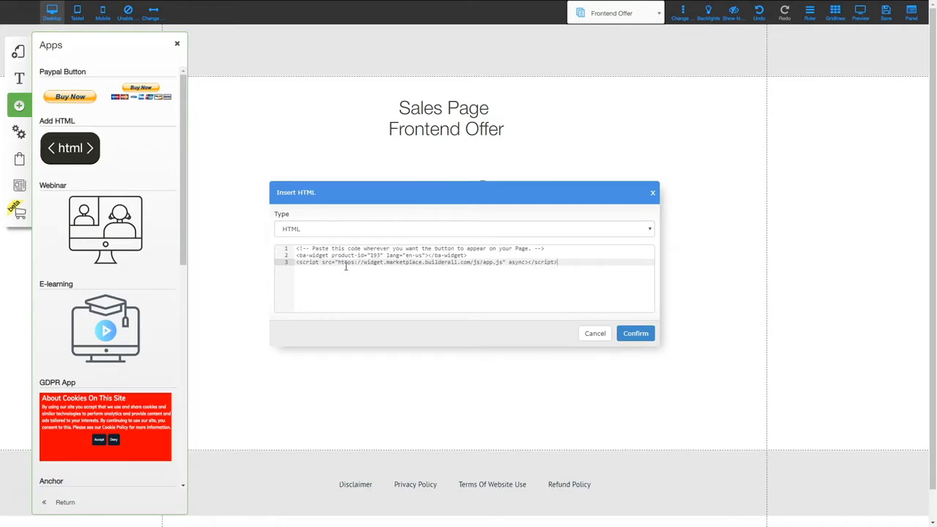
click(637, 334)
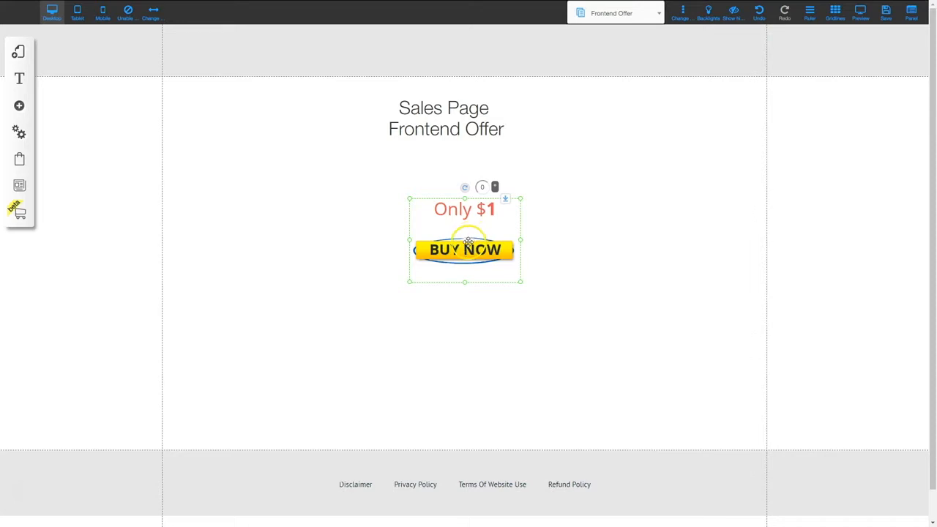
Move the Buy Now widget under the heading, stretch it to full width and height, then save
drag(468, 243, 437, 198)
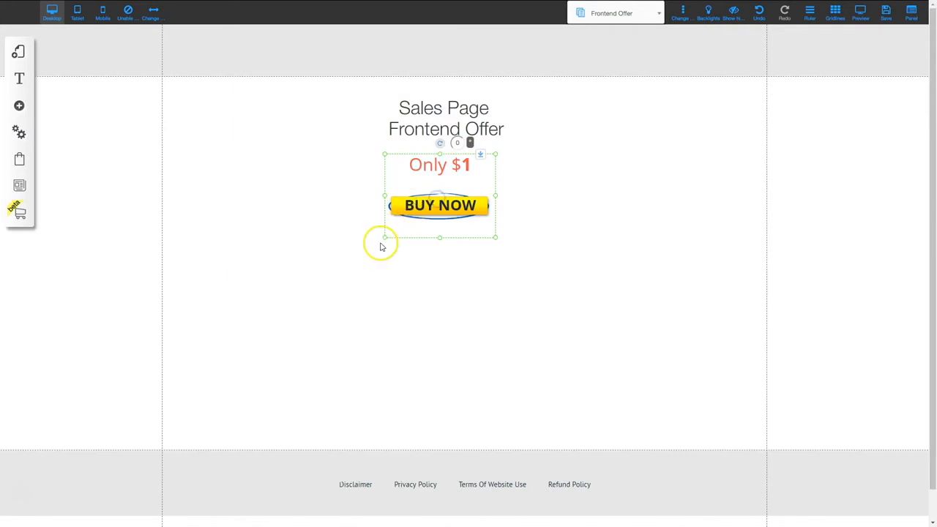
drag(380, 237, 161, 339)
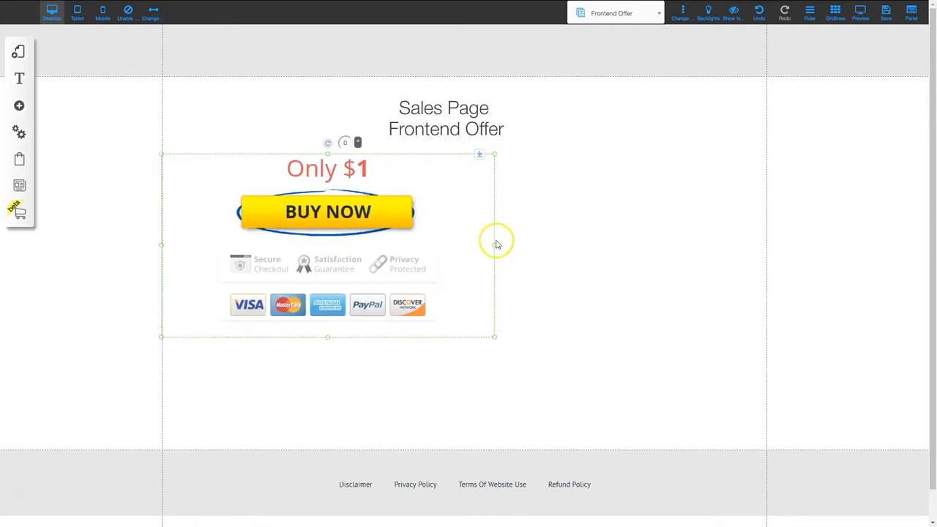
drag(496, 247, 766, 254)
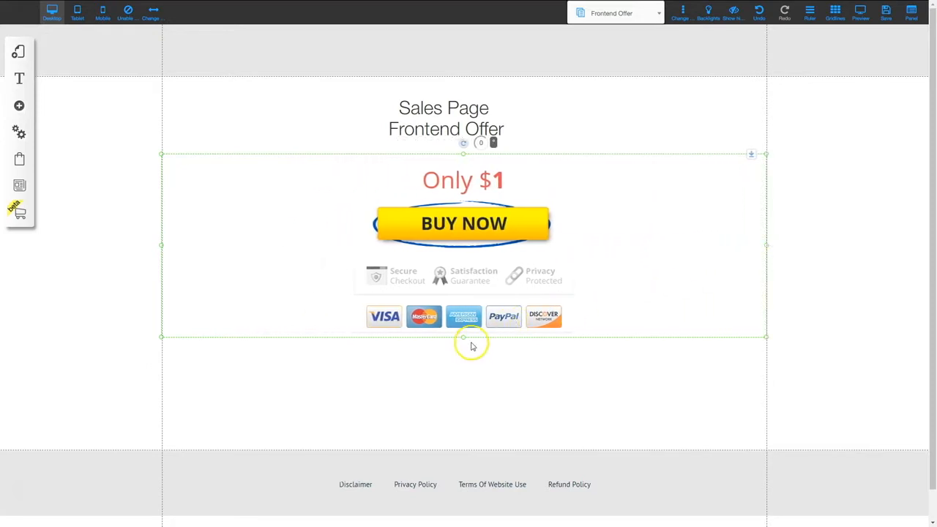
drag(463, 341, 464, 450)
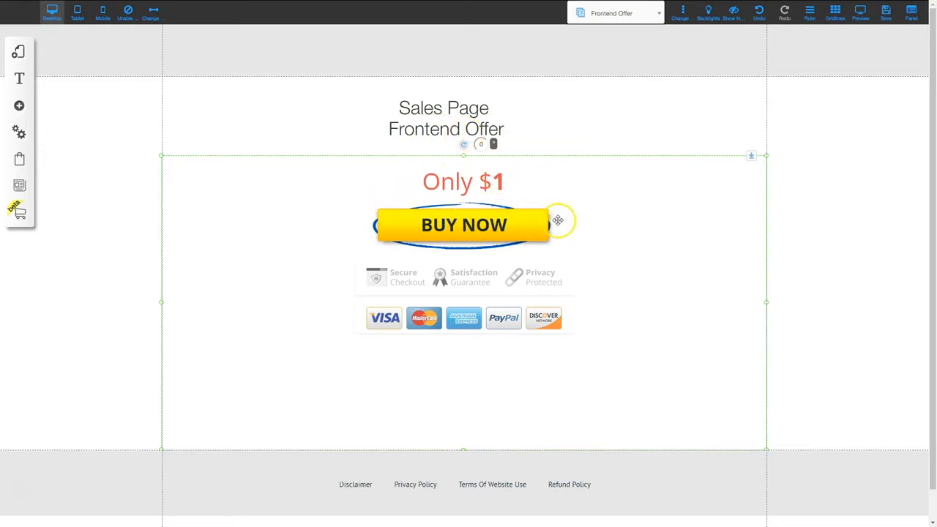
click(884, 16)
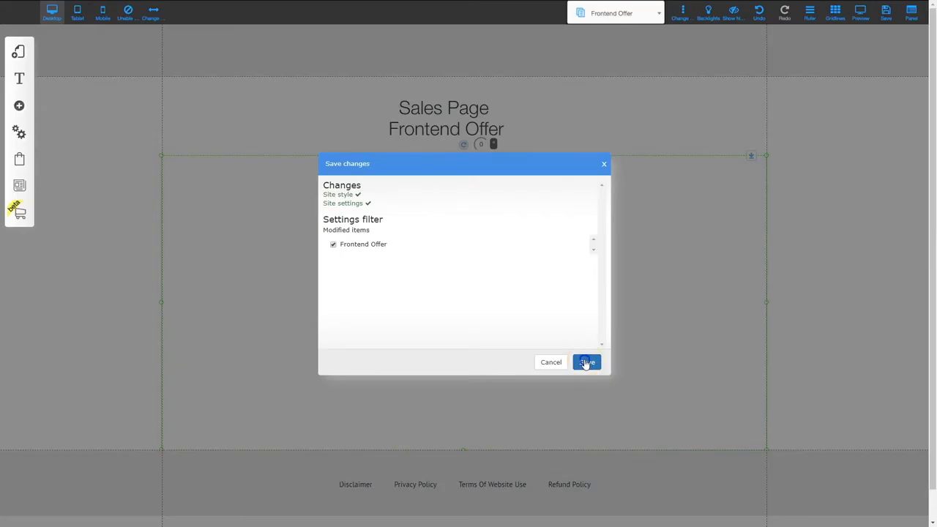
Confirm the page save and test the BUY NOW button on the live sales page
click(586, 361)
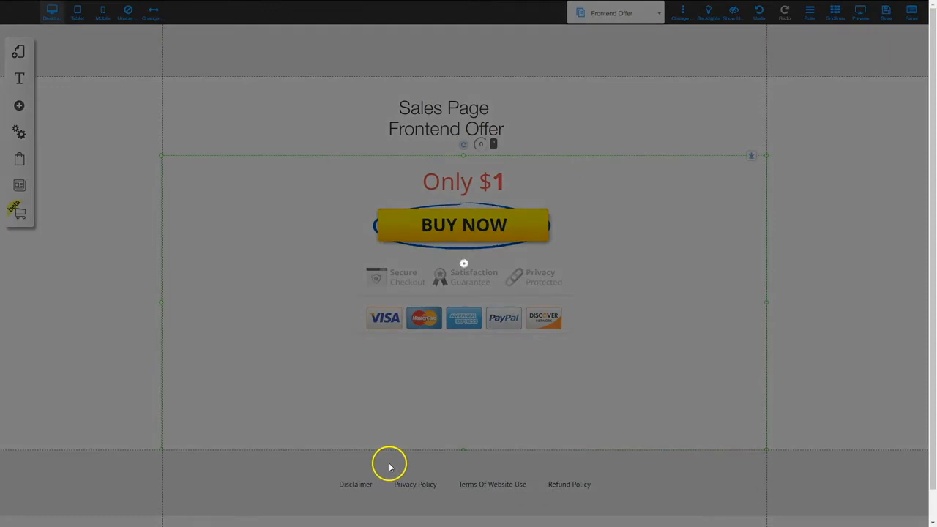
click(528, 240)
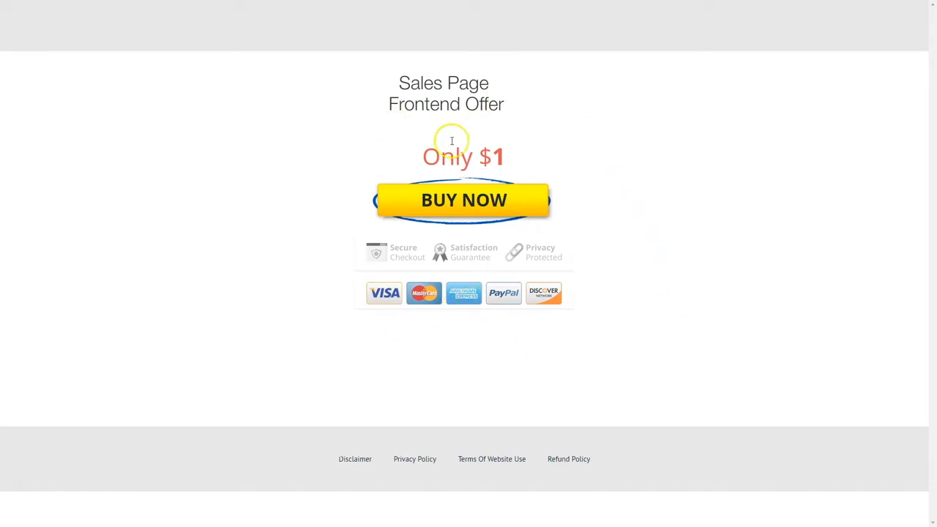
click(469, 203)
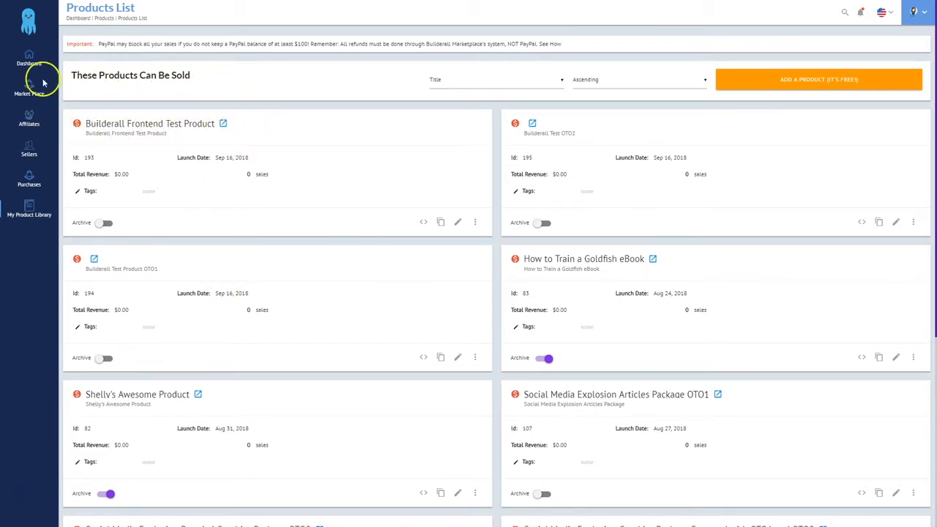
List Builderall Frontend Test Product in the product library under the Social Media category and save
click(457, 222)
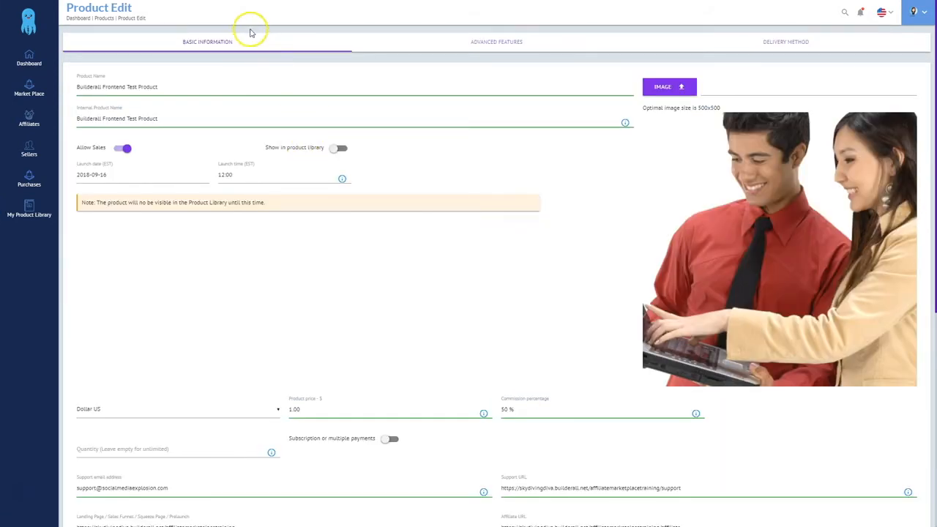
click(338, 148)
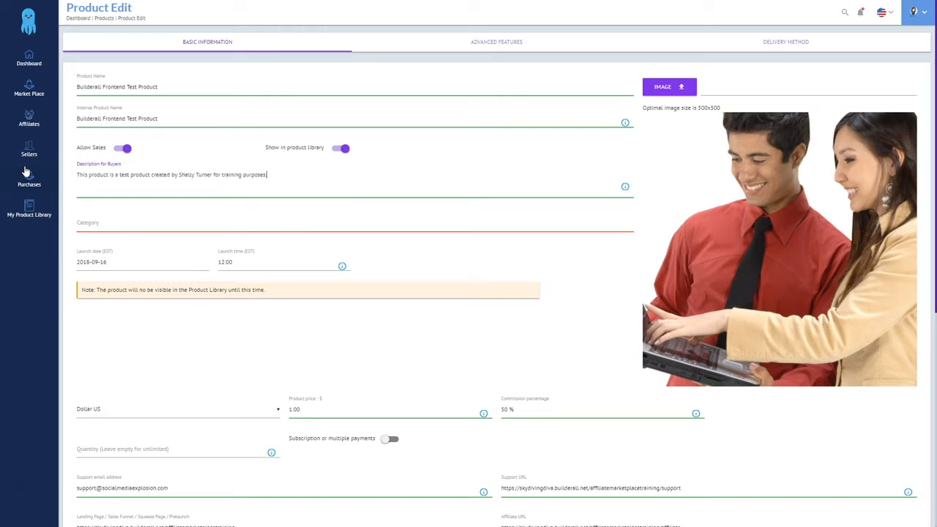
click(84, 225)
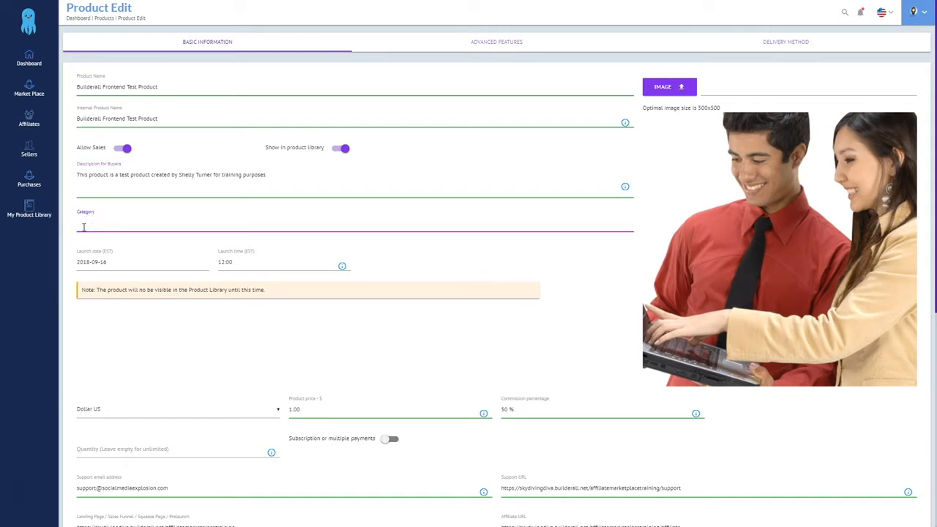
text(soc)
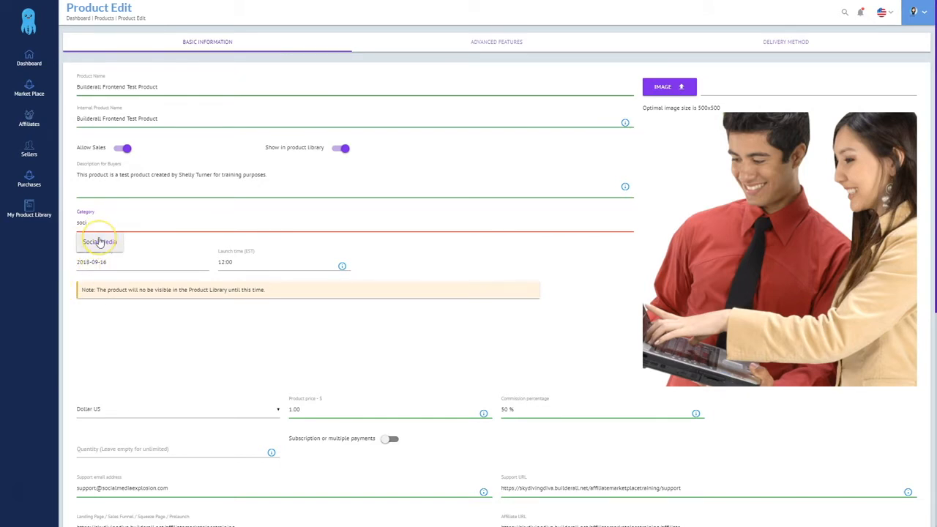
text(i)
click(100, 242)
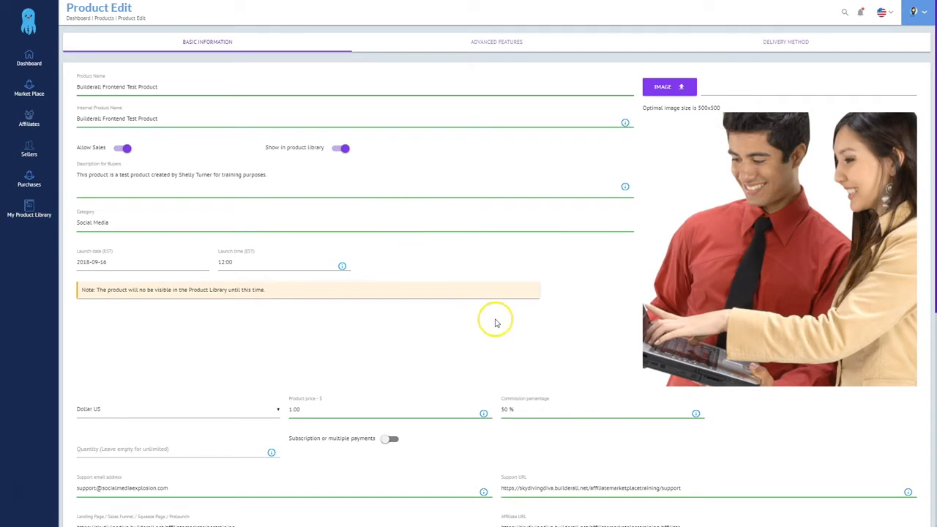
scroll(593, 386, down, 1)
scroll(593, 386, down, 5)
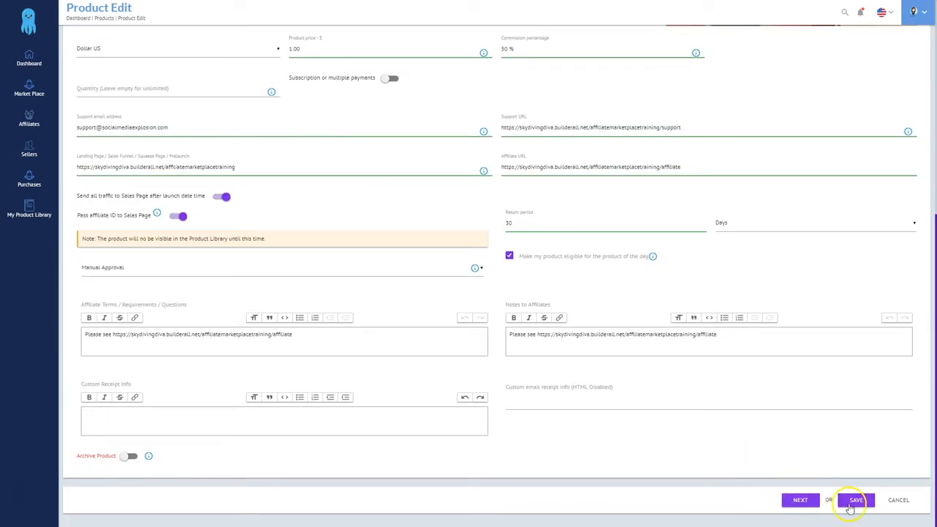
click(855, 501)
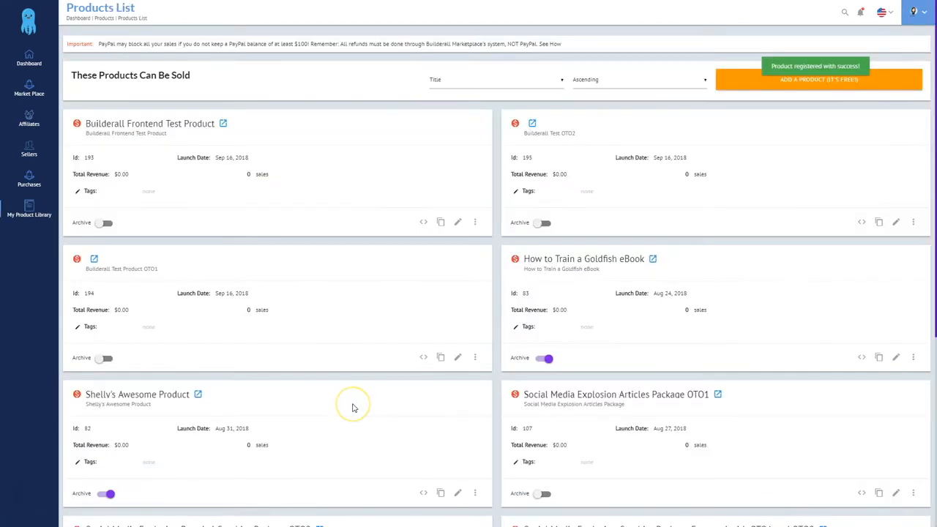
View the Builderall Frontend Test Product details from the Market Place List
click(26, 89)
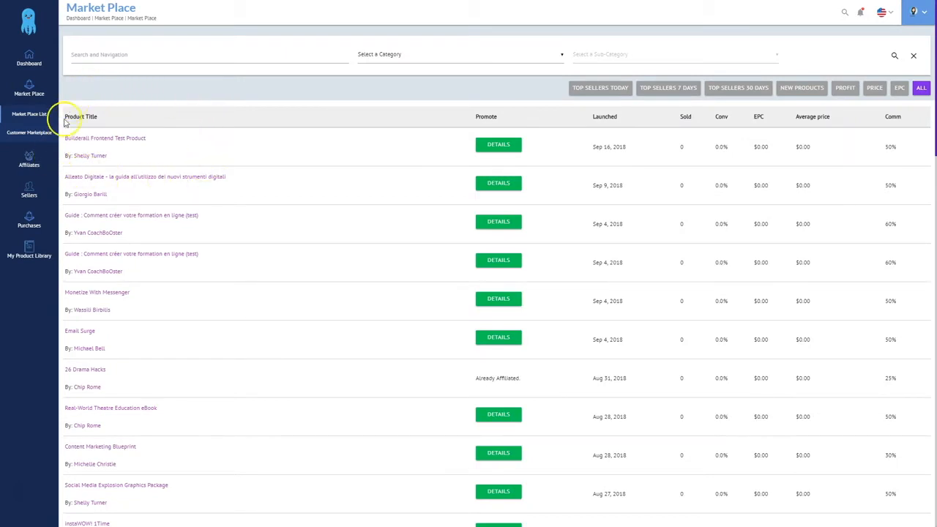
click(498, 145)
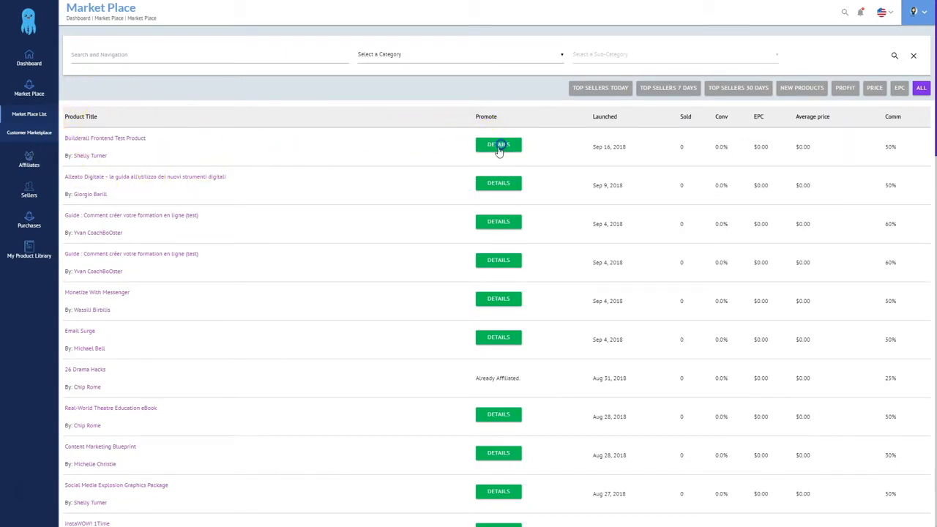
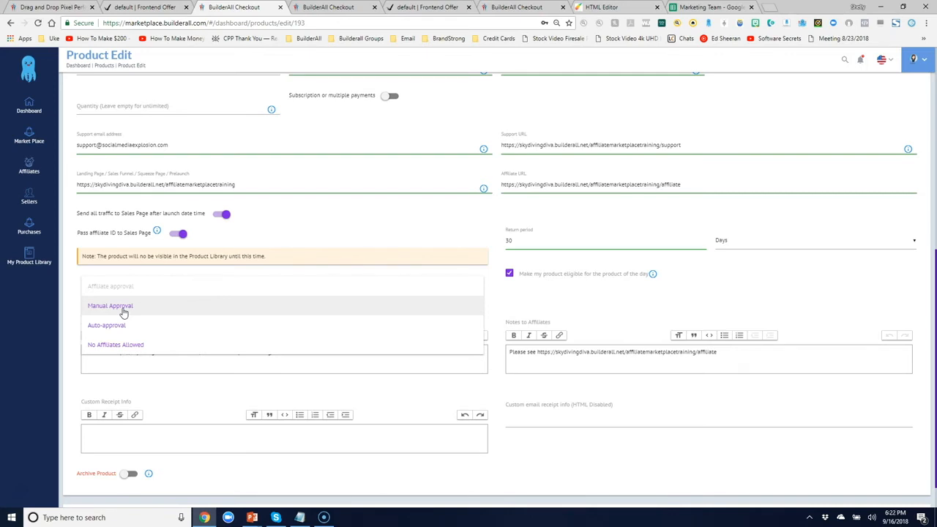
Switch the product's Affiliate approval setting from automatic to Manual Approval
click(117, 326)
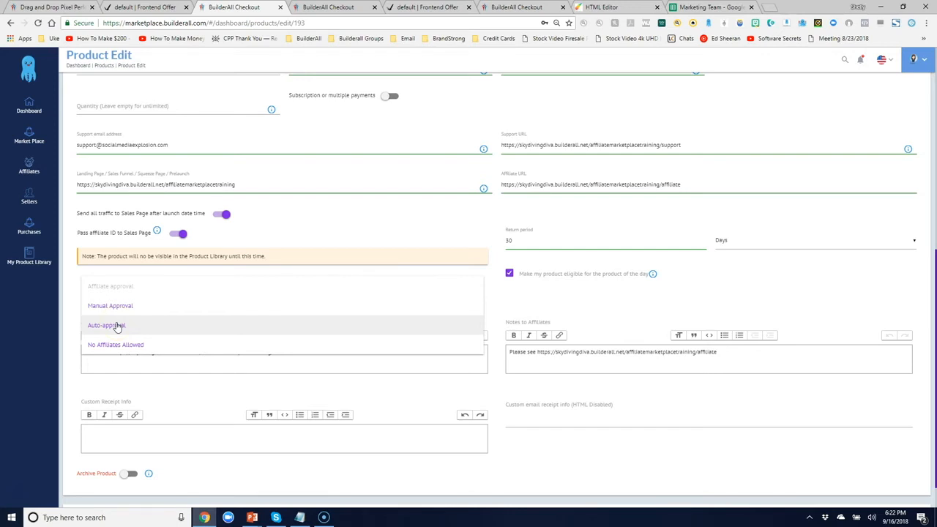
click(117, 345)
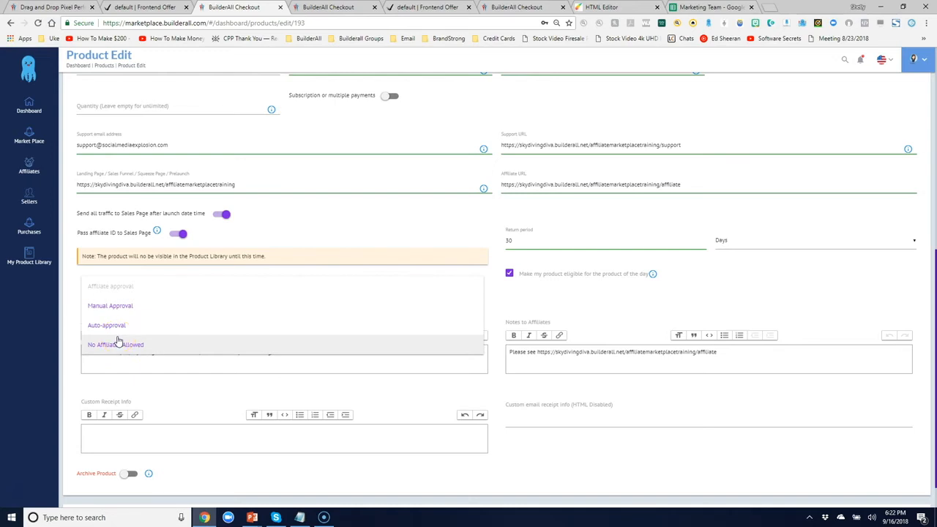
click(117, 306)
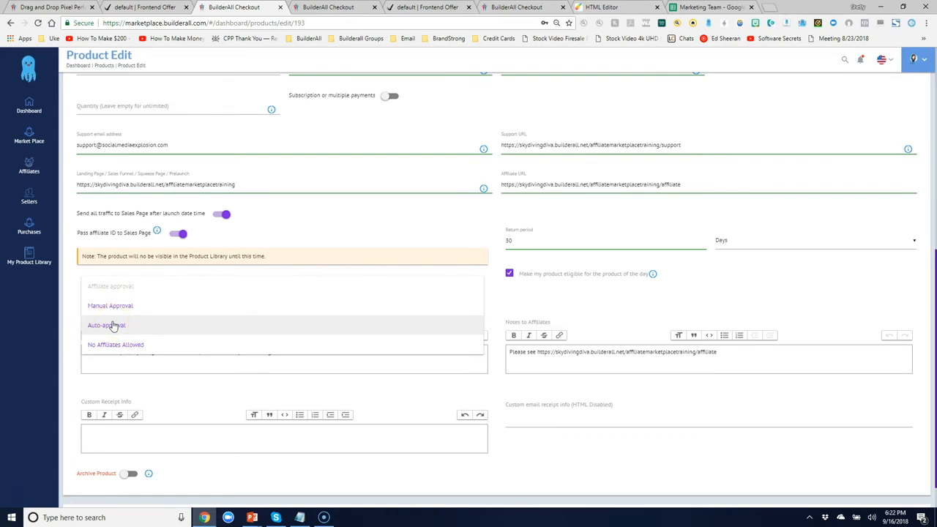
click(111, 326)
click(117, 308)
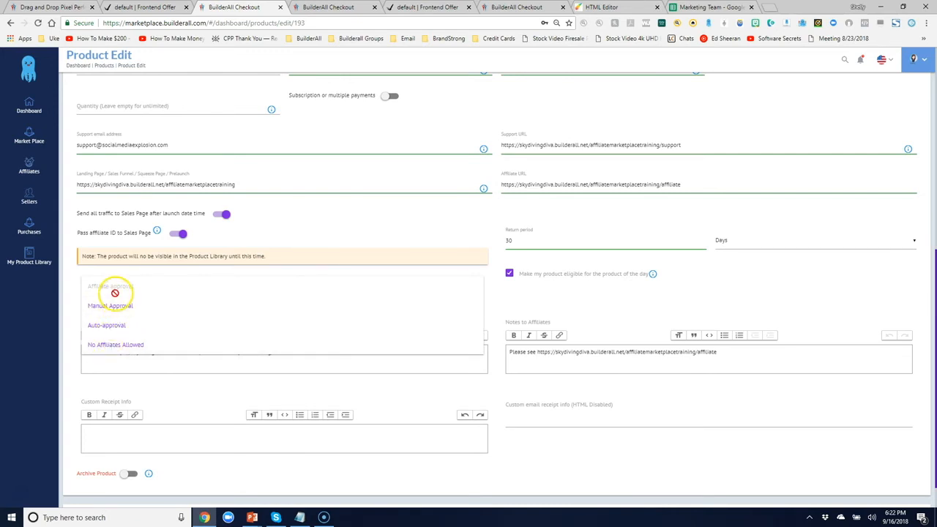
click(530, 95)
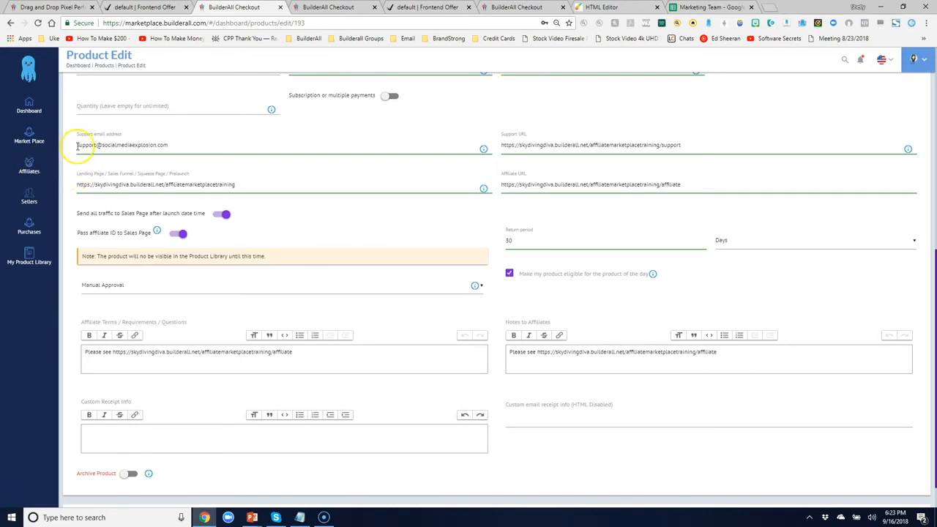
Change the first WAITING request in Sellers > Affiliate Request to Delayed
click(28, 202)
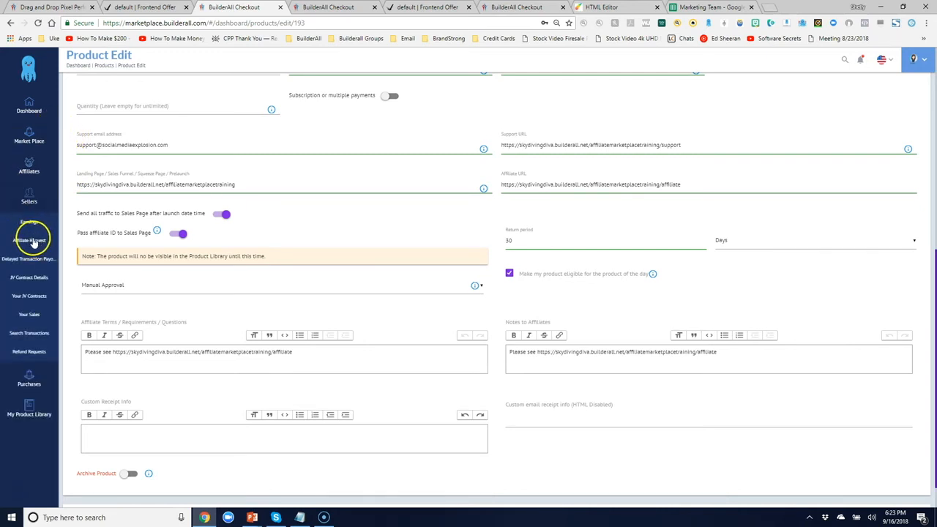
click(31, 241)
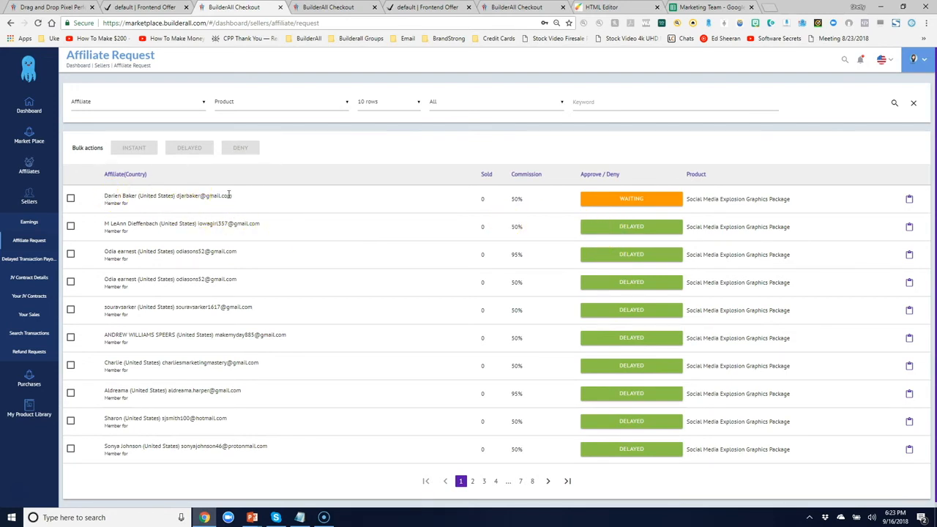
click(628, 200)
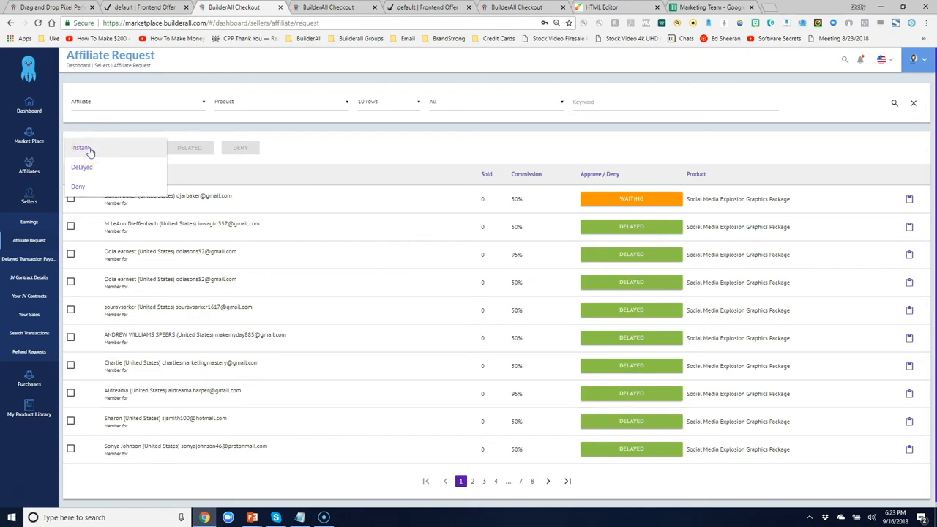
click(90, 170)
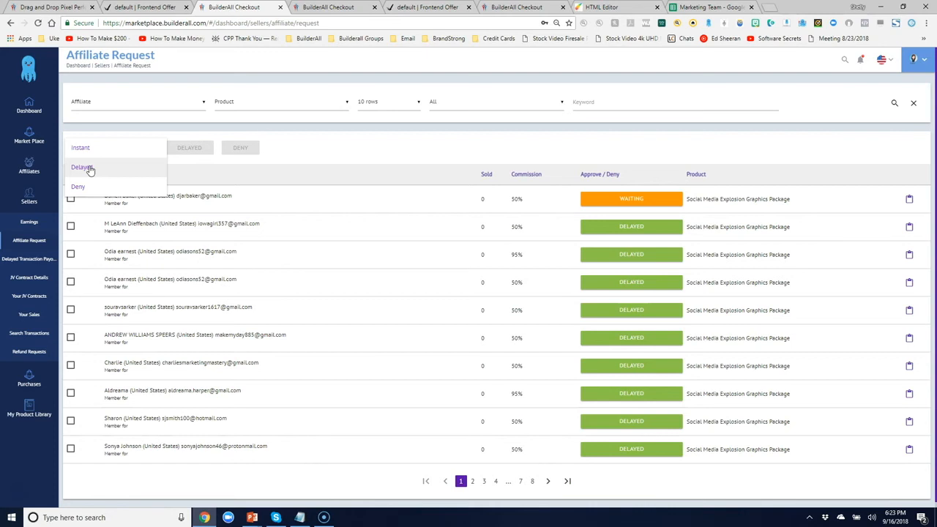
click(81, 188)
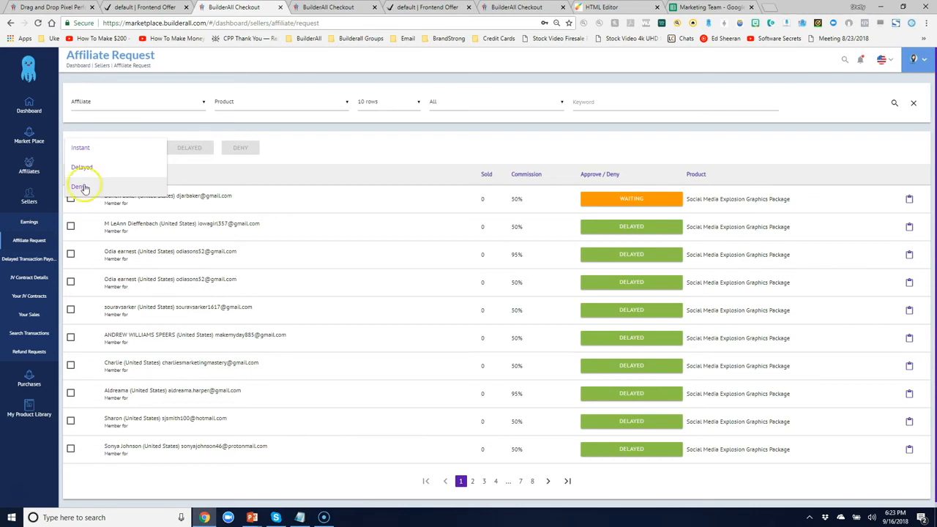
click(100, 167)
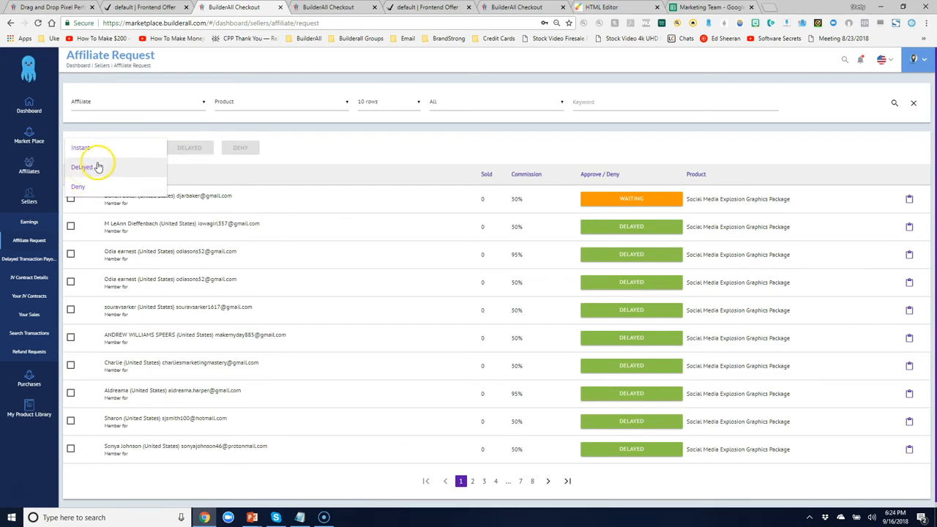
click(88, 148)
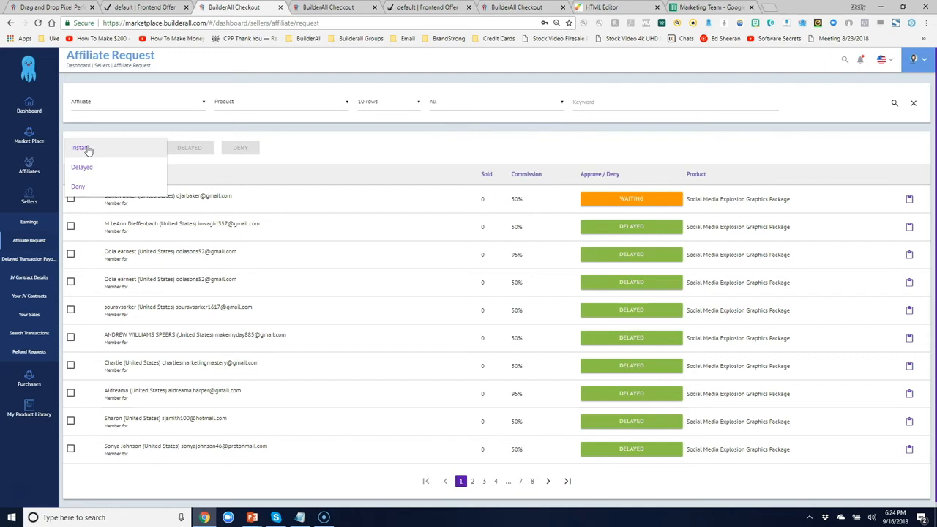
click(83, 187)
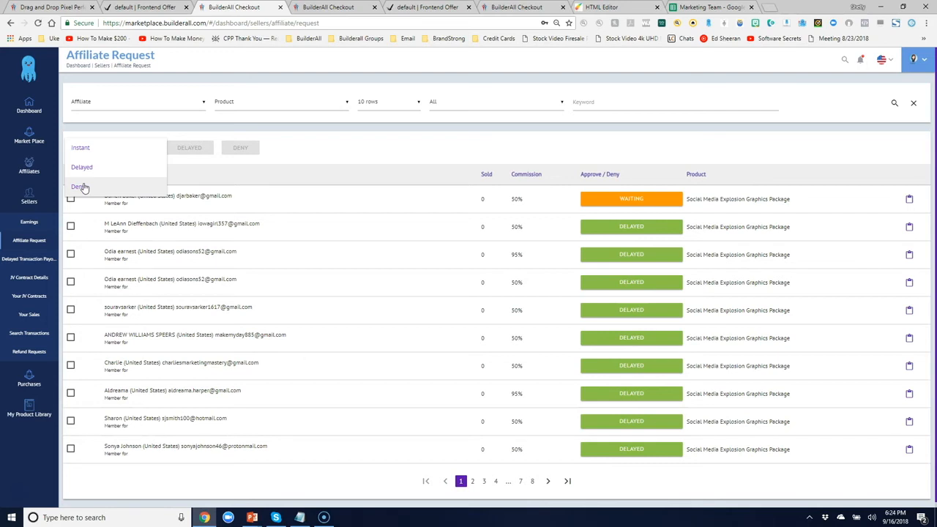
click(85, 169)
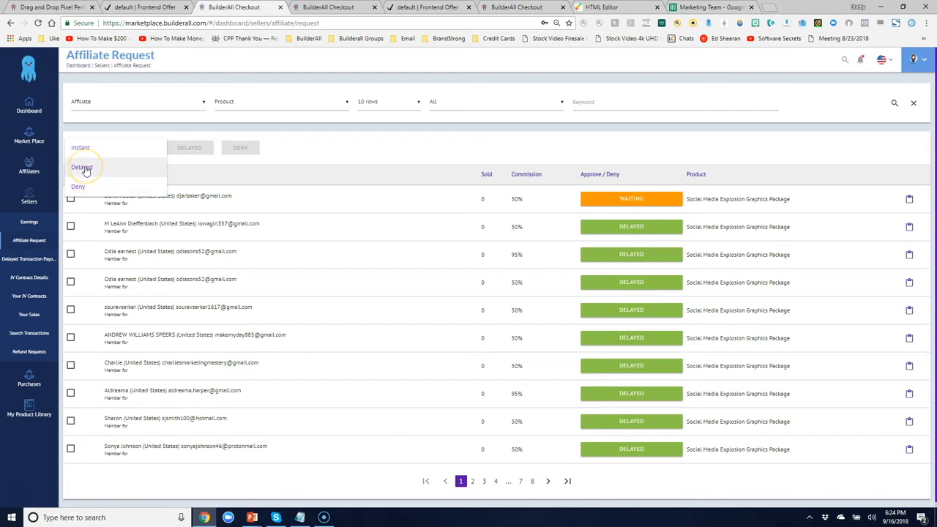
click(85, 169)
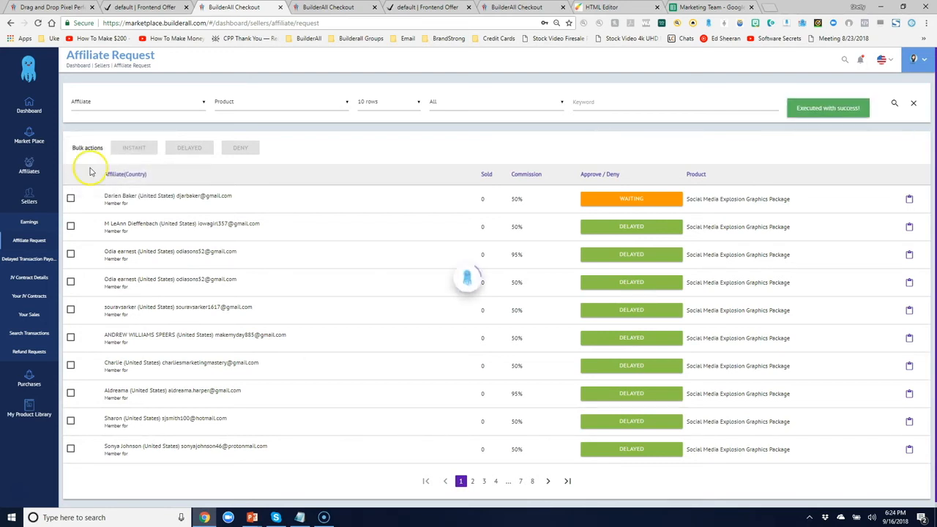
click(135, 159)
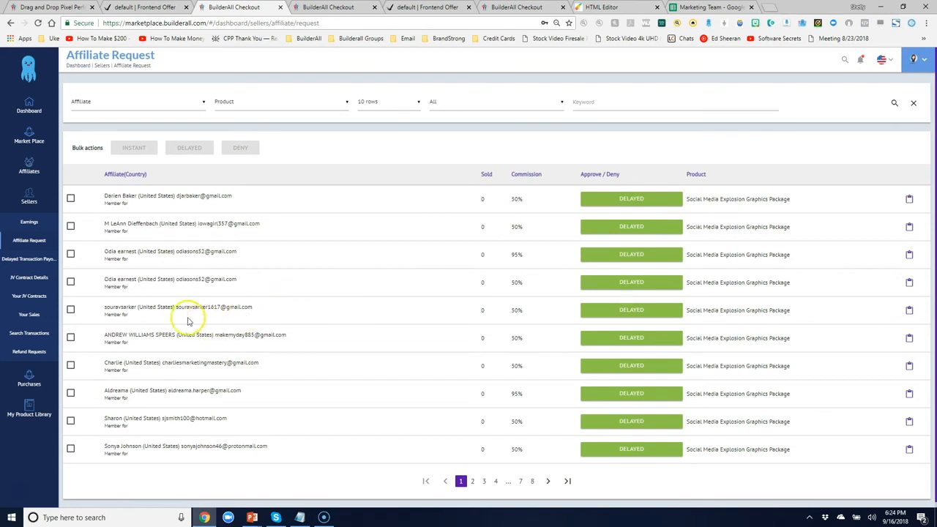
Check Your Sales, then tick the first pending commission in Delayed Transaction Payouts
click(26, 315)
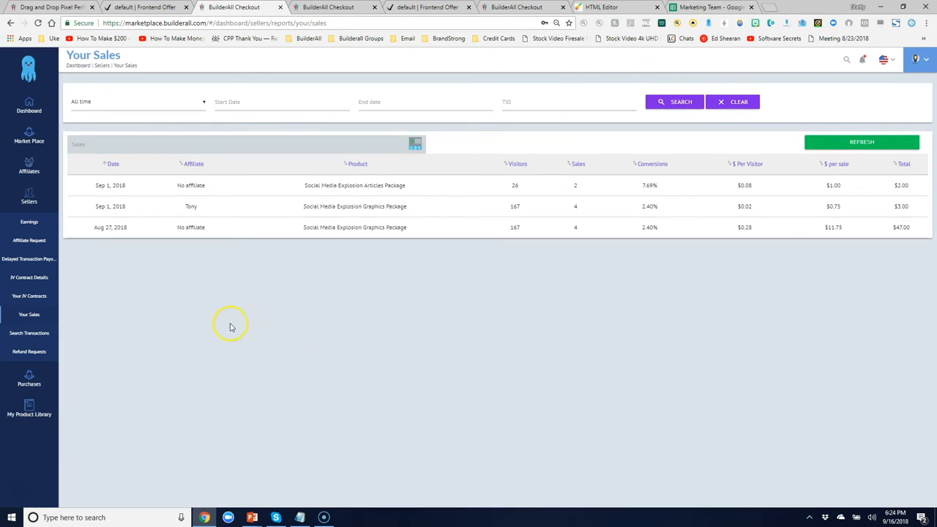
click(26, 260)
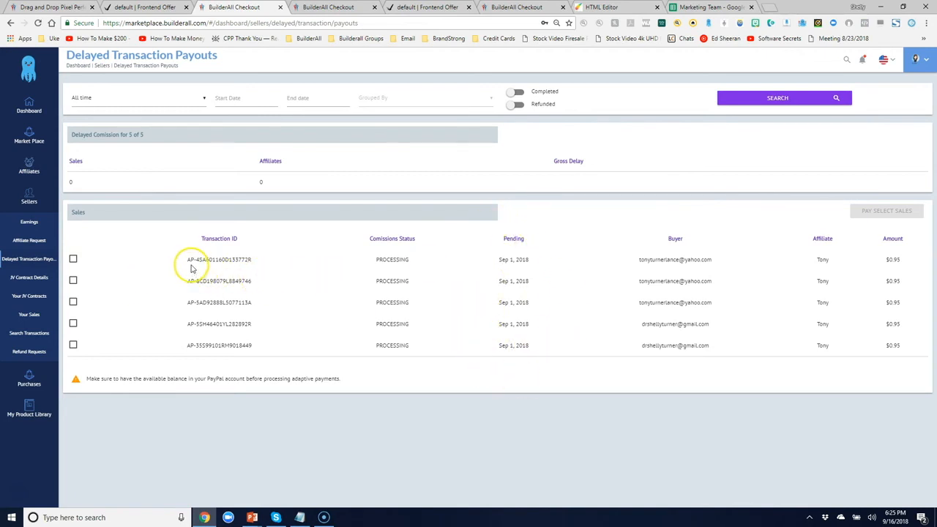
click(500, 260)
click(73, 259)
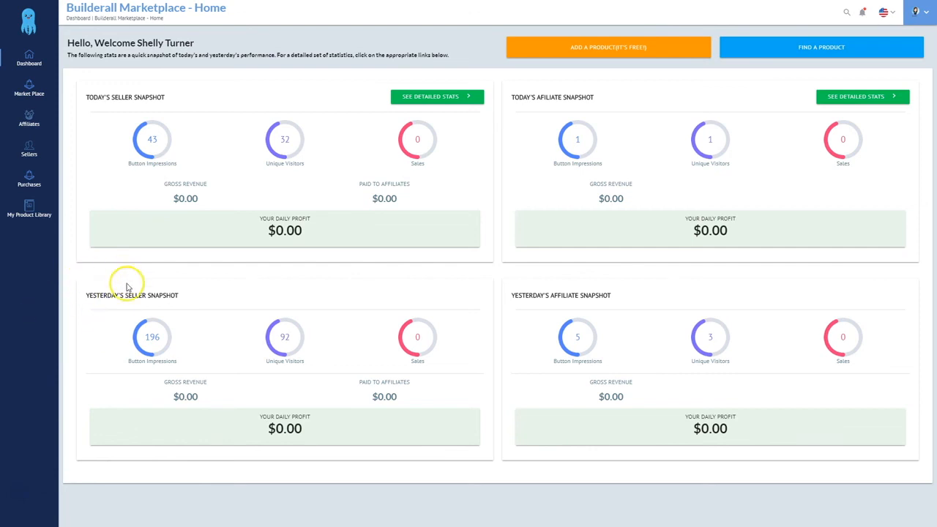
Open SEE MORE on the Social Media Explosion Graphics Package under Purchases
click(31, 187)
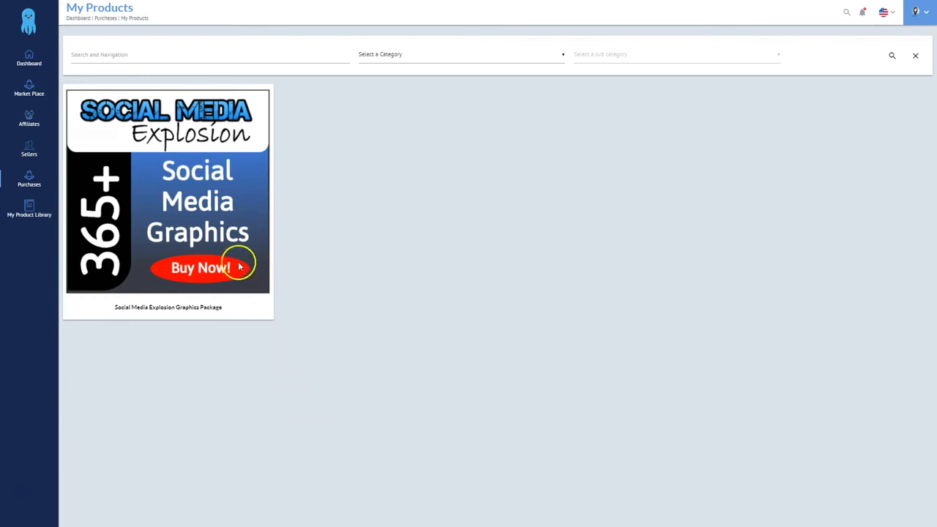
mouse_move(198, 214)
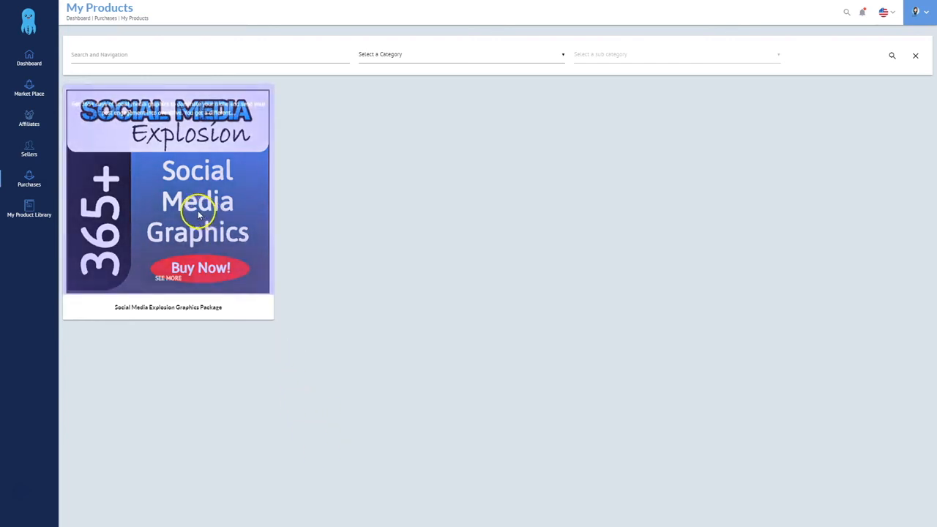
click(168, 279)
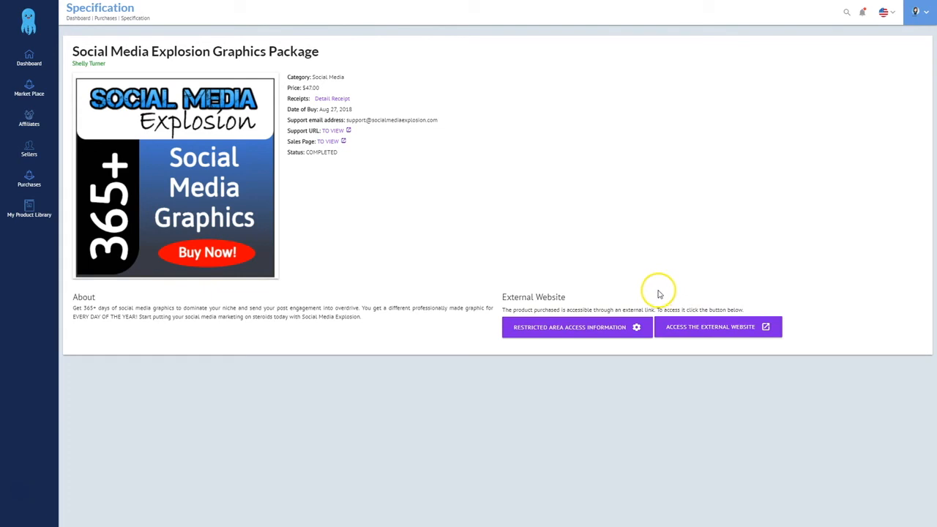
Skip the restricted-area password prompt and log in to the product's external member site
click(576, 329)
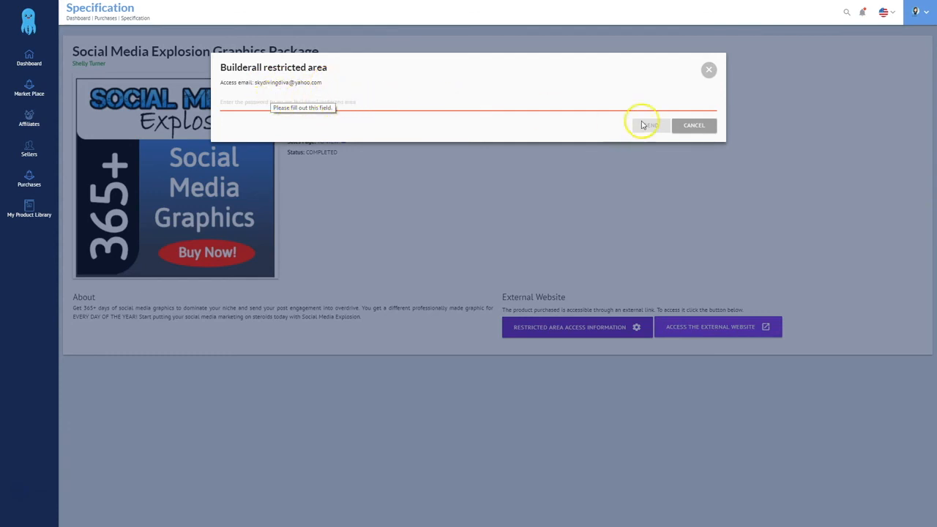
click(684, 127)
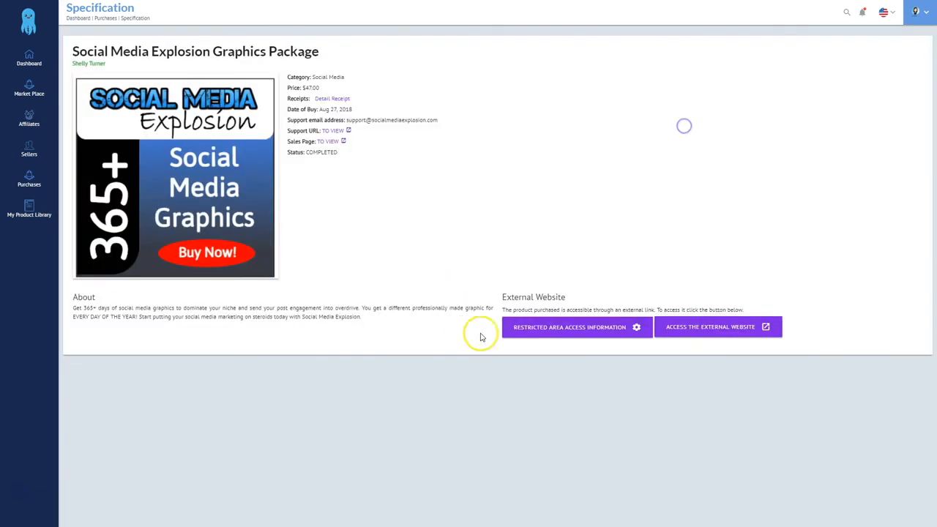
click(692, 331)
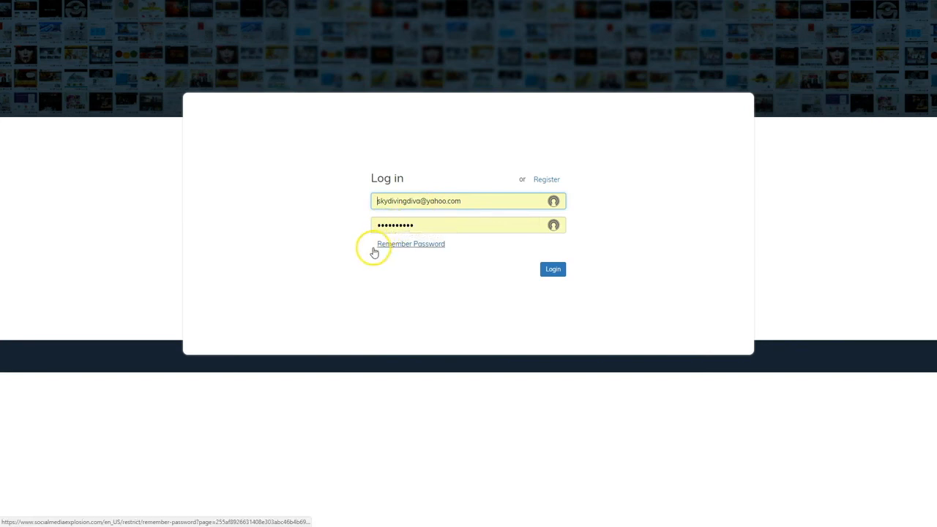
click(553, 269)
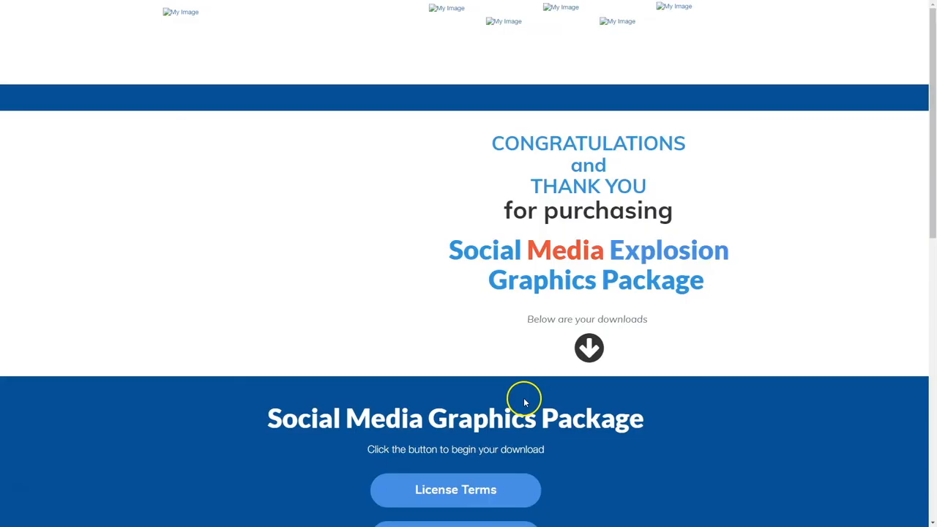